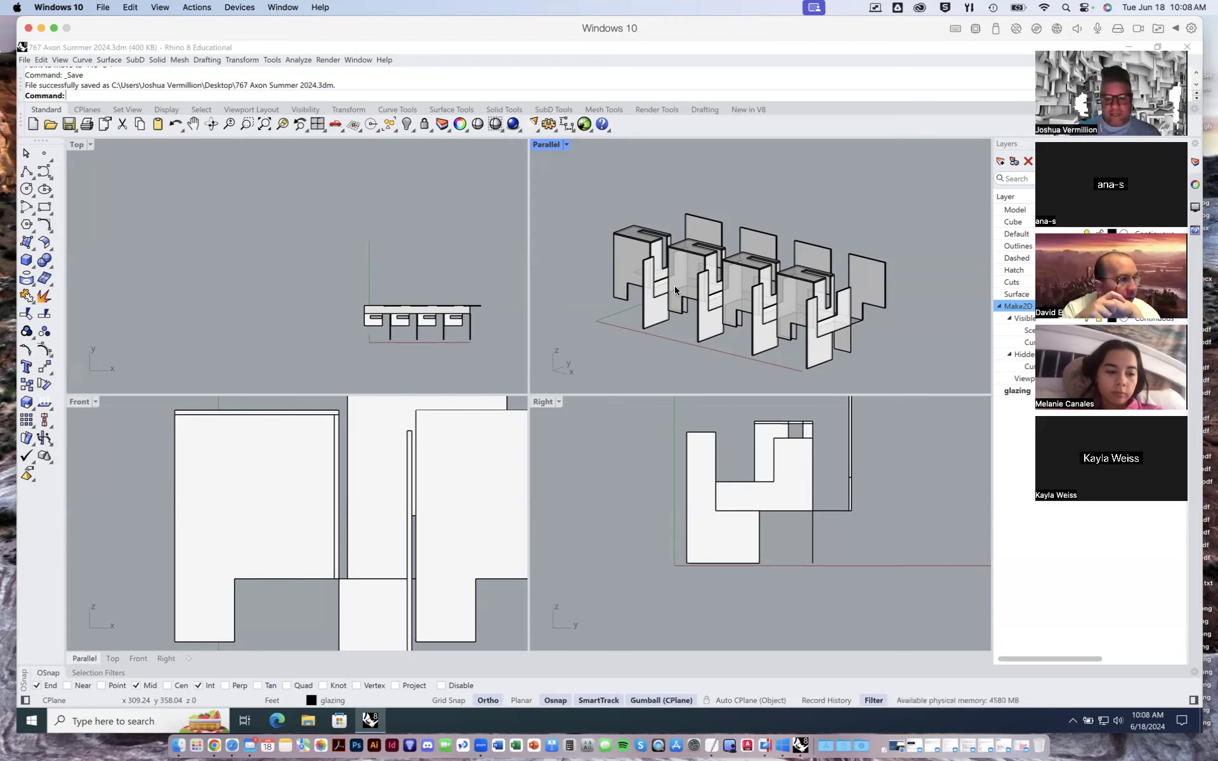
pyautogui.moveTo(743, 312); pyautogui.dragTo(593, 205, button='right')
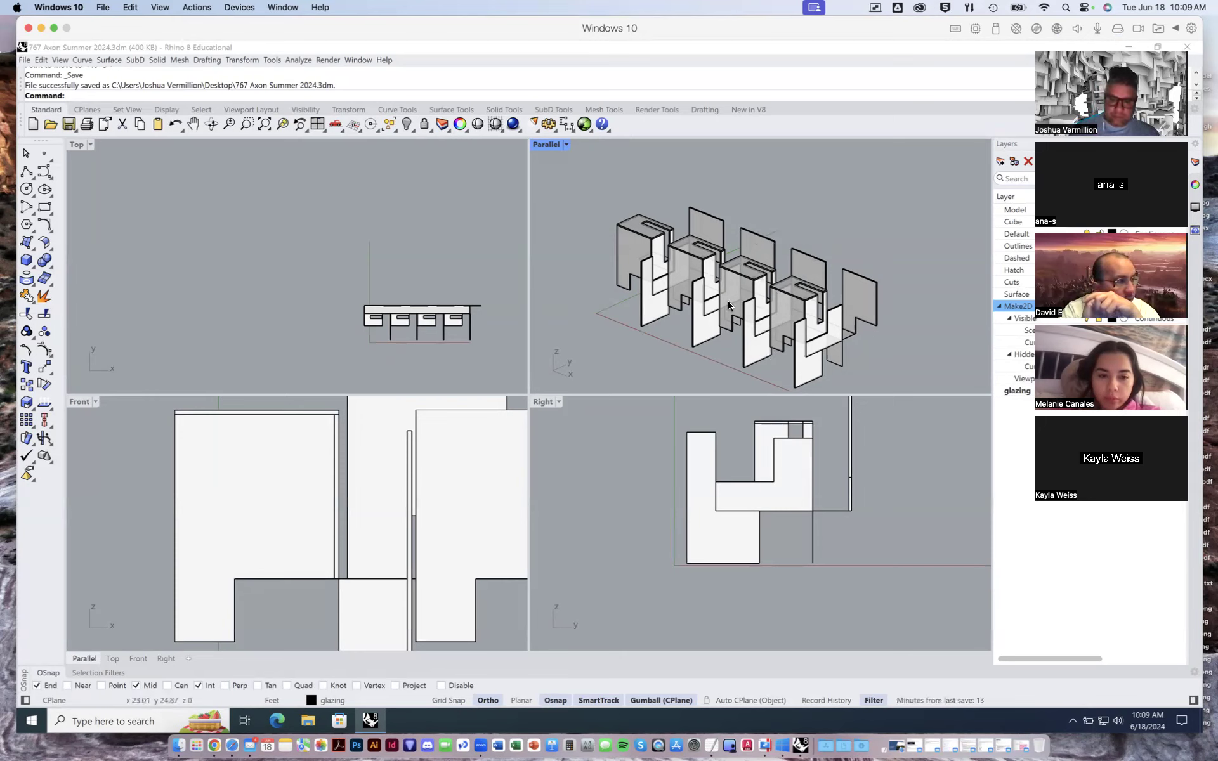
pyautogui.moveTo(813, 285); pyautogui.dragTo(850, 300, button='right')
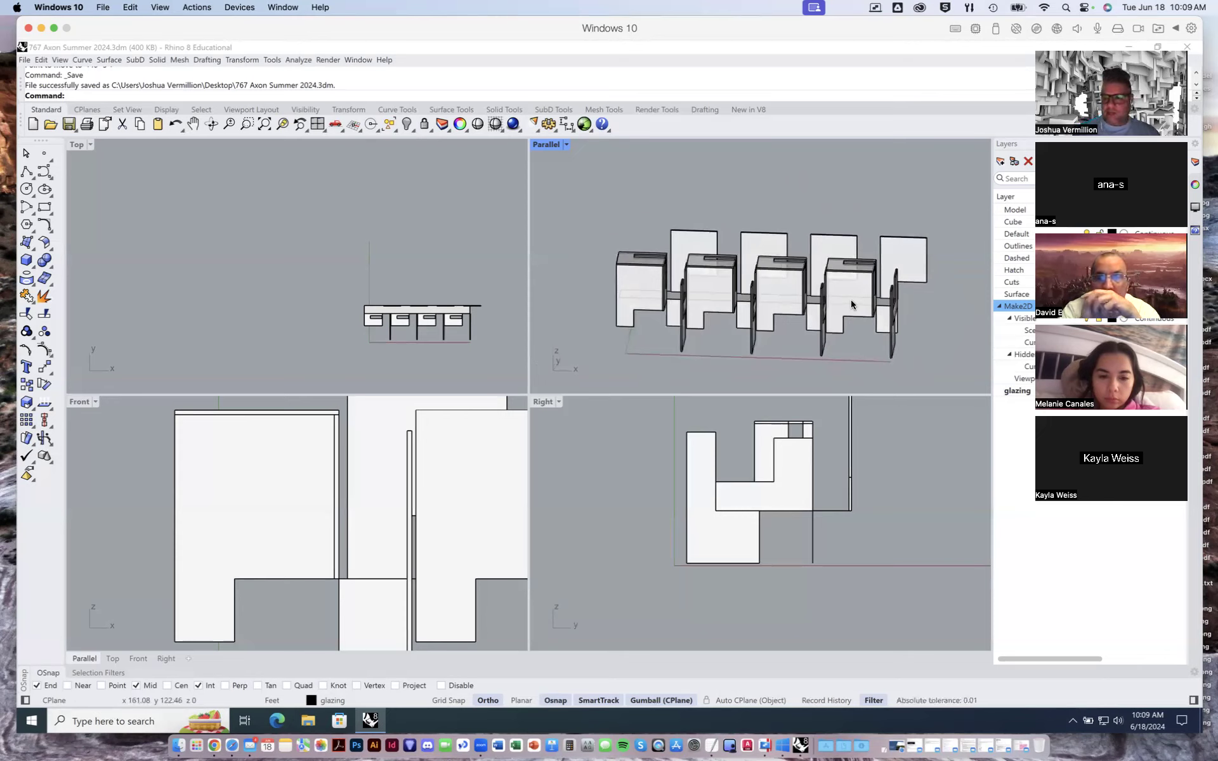
pyautogui.moveTo(850, 300); pyautogui.dragTo(824, 287, button='right')
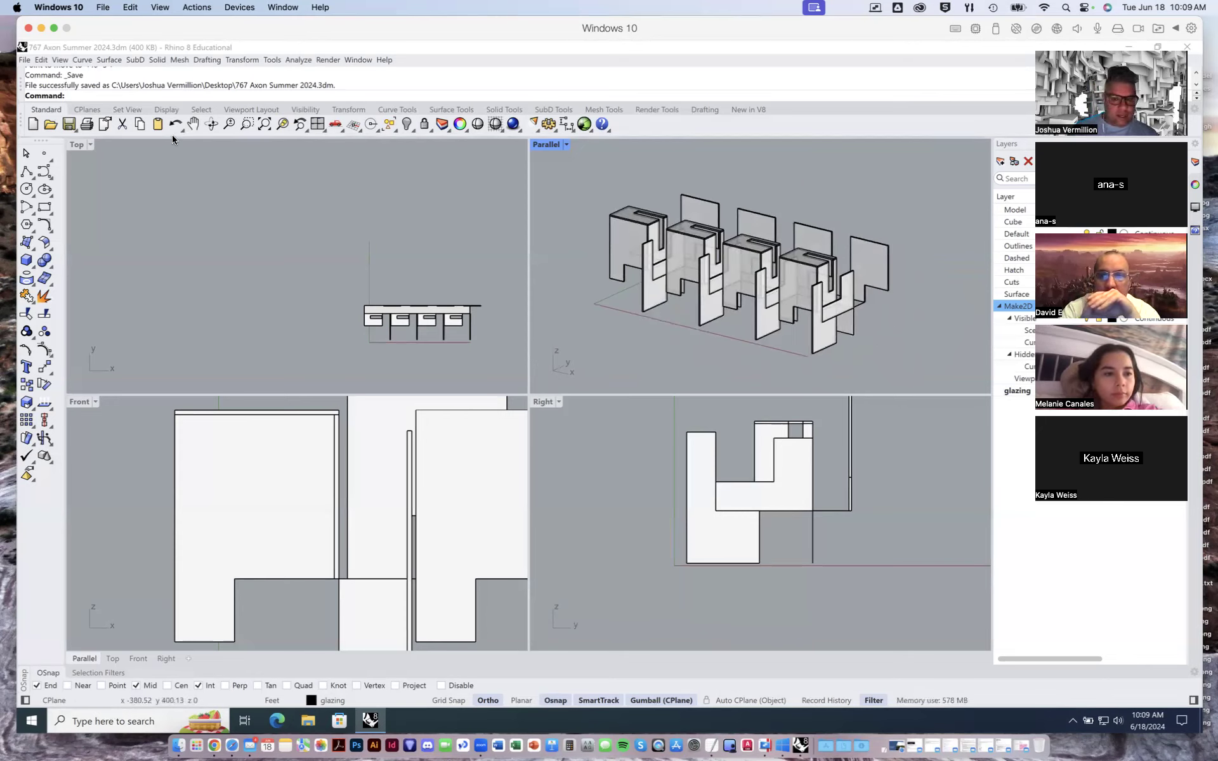
pyautogui.moveTo(701, 273); pyautogui.dragTo(722, 262, button='right')
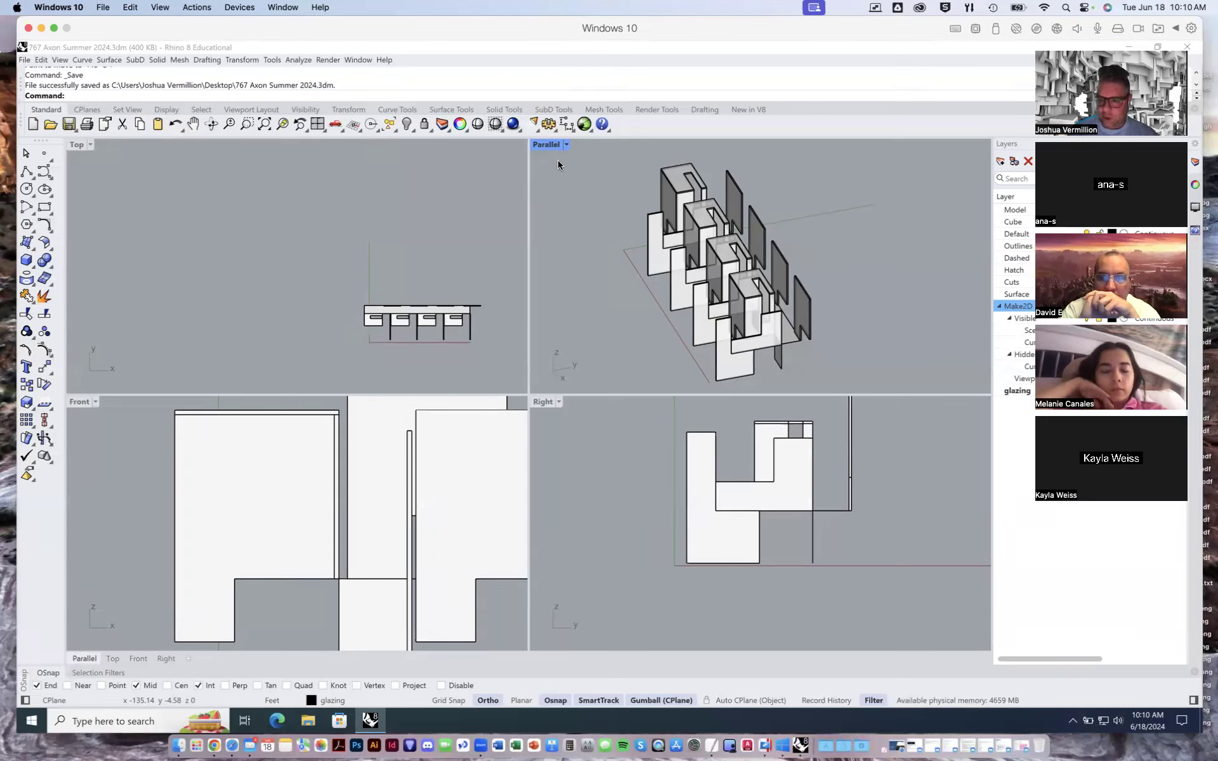
# - Try to copy the long horizontal plane about 17'-5" crosswise toward the front panels, and undo the copy
pyautogui.keyDown('shift'); pyautogui.moveTo(786, 313); pyautogui.dragTo(727, 314, button='right'); pyautogui.keyUp('shift')
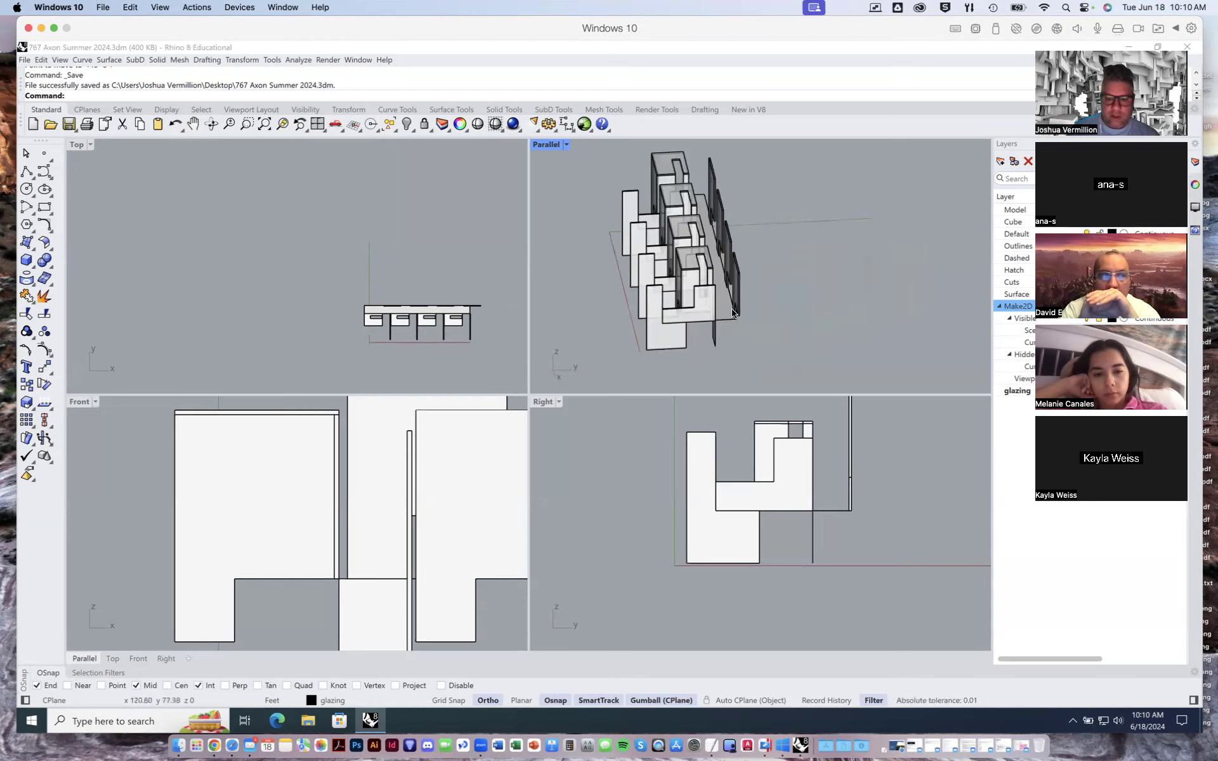
pyautogui.click(728, 319)
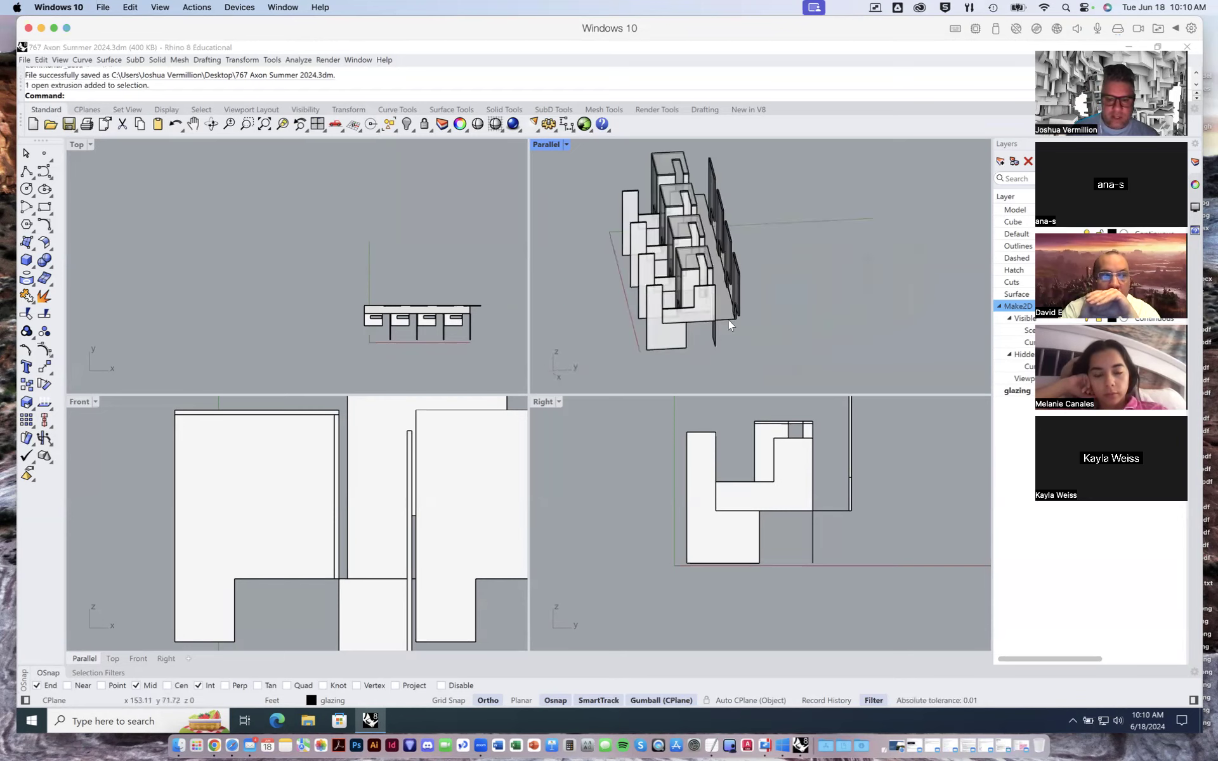
pyautogui.click(27, 386)
pyautogui.moveTo(806, 344); pyautogui.dragTo(852, 292, button='right')
pyautogui.scroll(4, 756, 318)
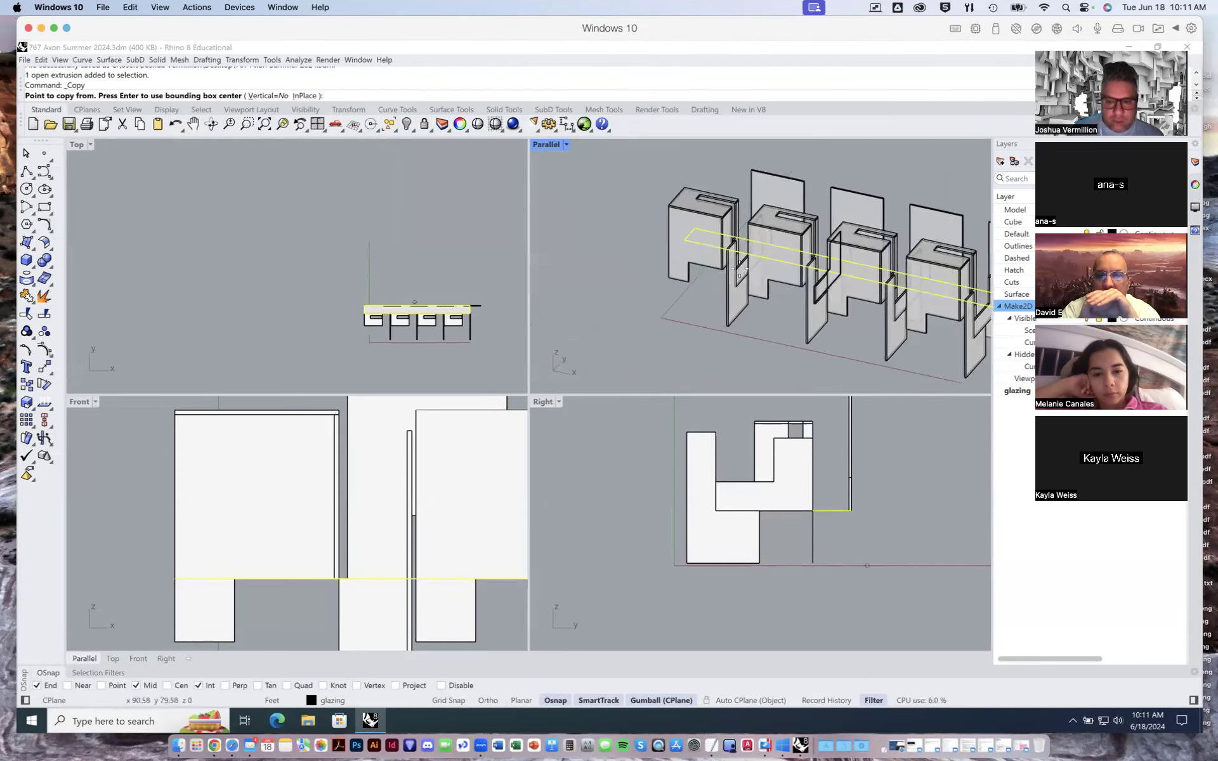
pyautogui.scroll(2, 748, 253)
pyautogui.scroll(4, 747, 253)
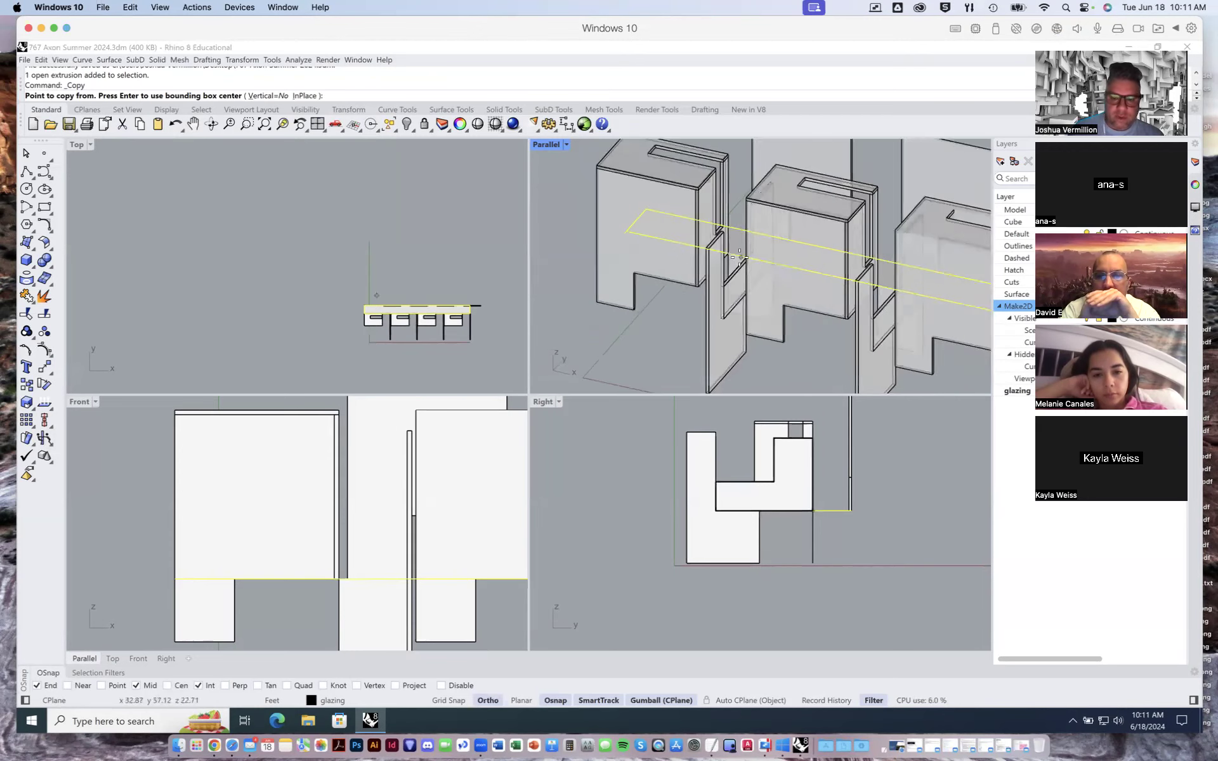
pyautogui.scroll(5, 748, 260)
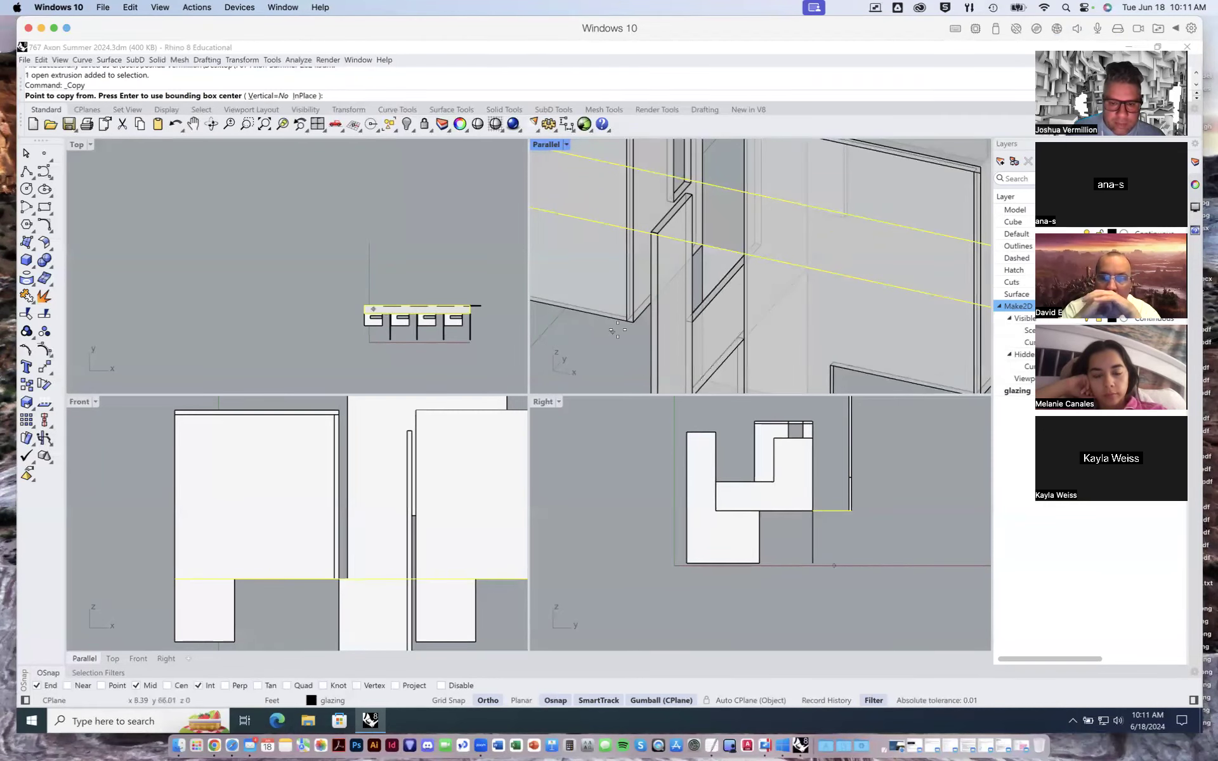
pyautogui.click(641, 327)
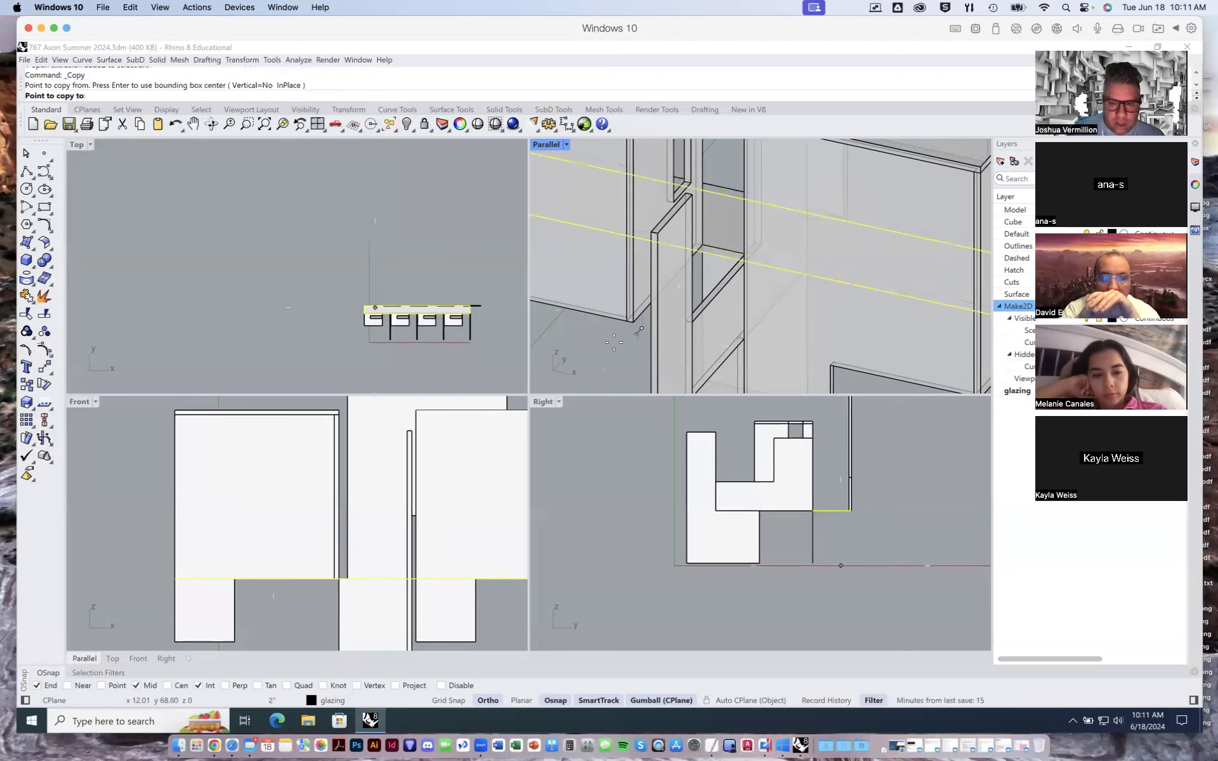
pyautogui.keyDown('shift'); pyautogui.moveTo(609, 344); pyautogui.dragTo(649, 291, button='right'); pyautogui.keyUp('shift')
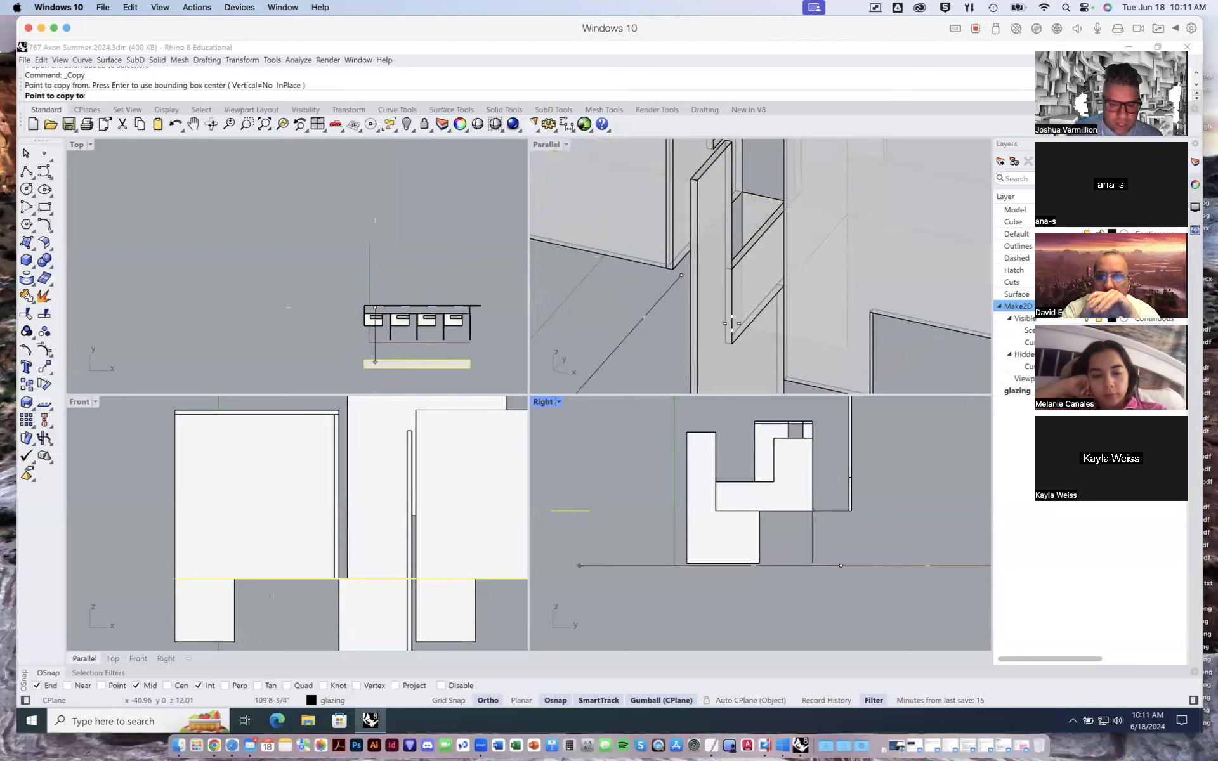
pyautogui.click(637, 332)
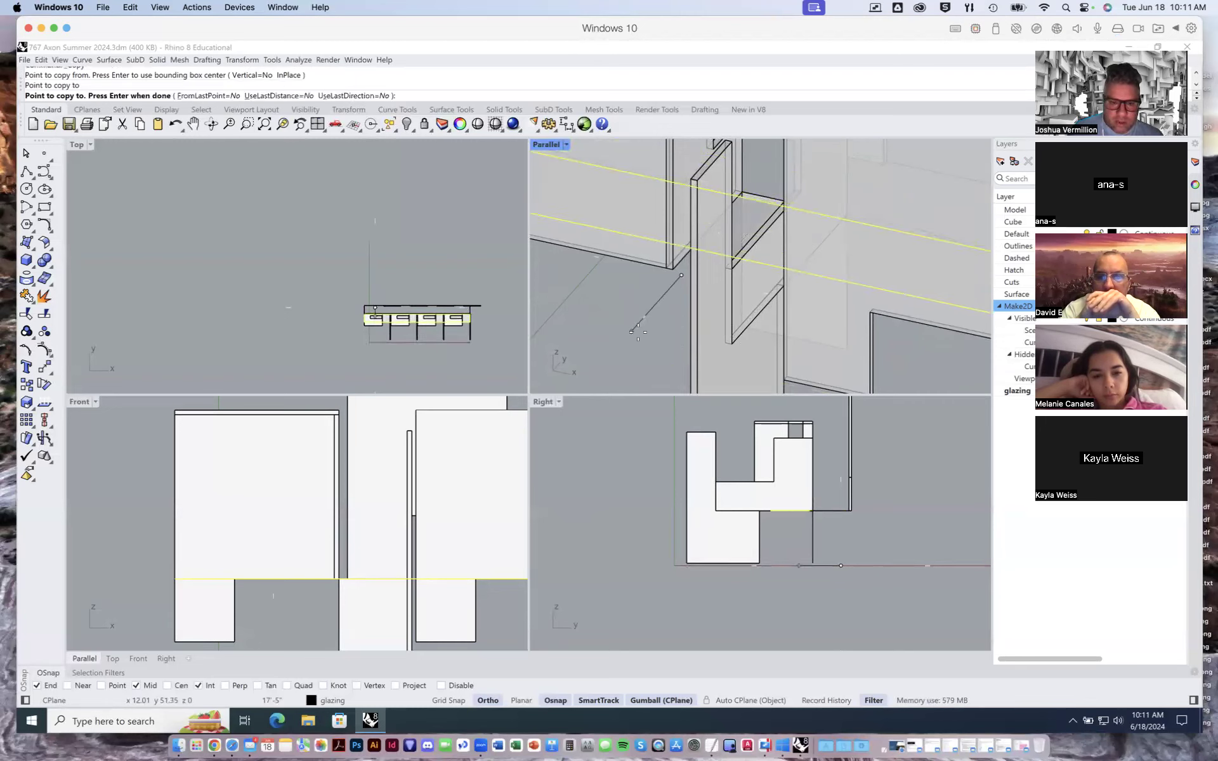
pyautogui.press('Return')
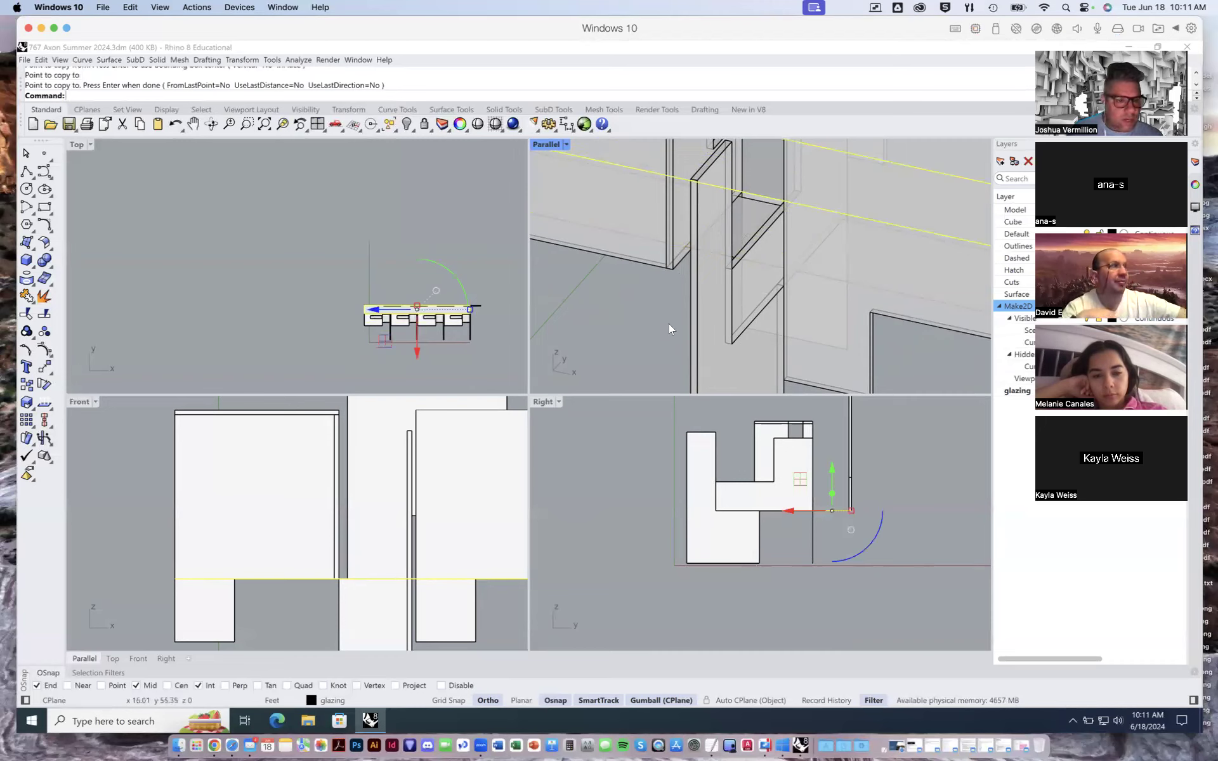
pyautogui.hotkey('ctrl', 'z')
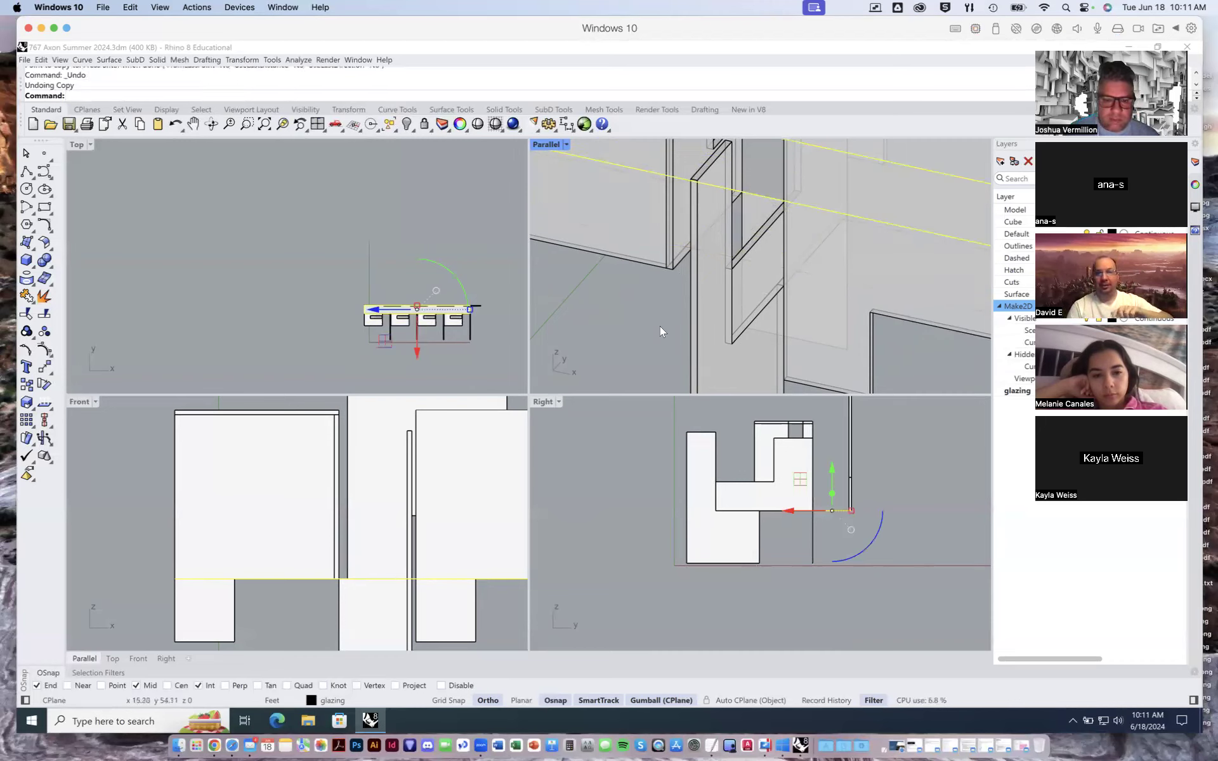
pyautogui.press('Escape')
# - Move the long horizontal plane about 33'-7" crosswise, away from the rear panels and toward the front of the frames
pyautogui.moveTo(776, 264); pyautogui.dragTo(725, 257, button='right')
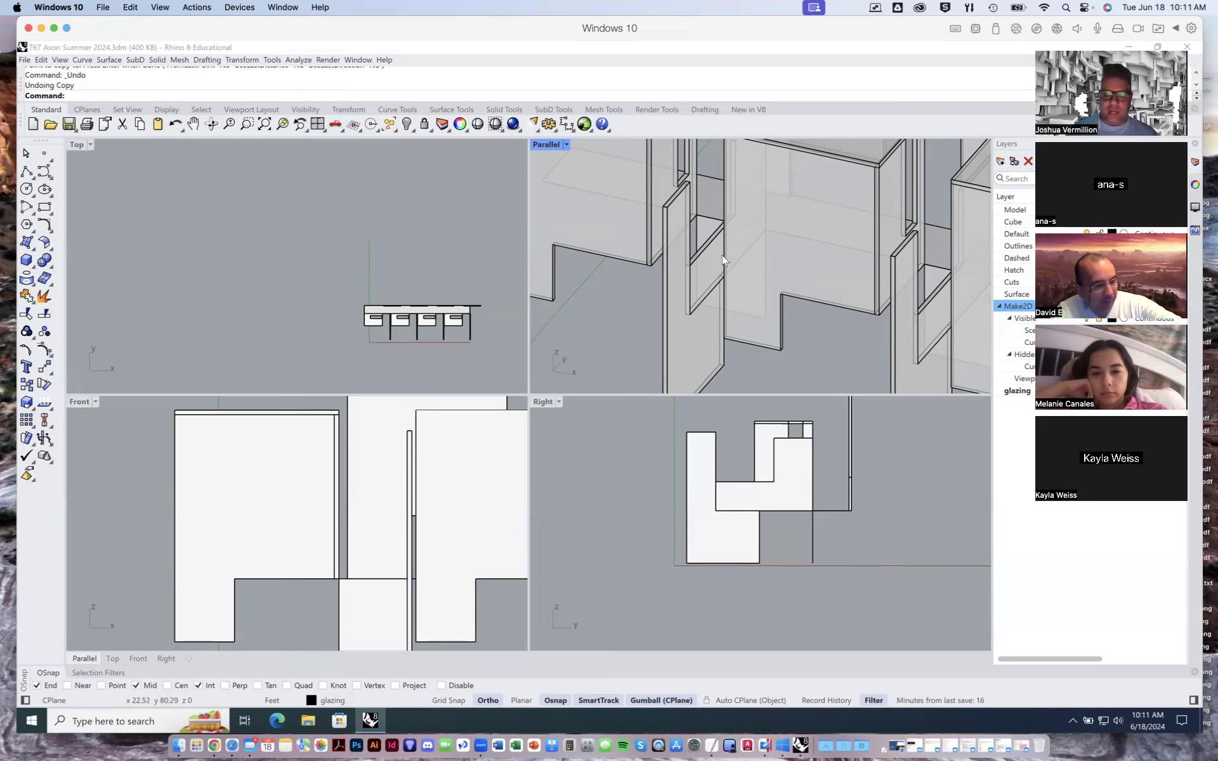
pyautogui.scroll(-3, 722, 255)
pyautogui.scroll(-3, 721, 274)
pyautogui.moveTo(814, 297); pyautogui.dragTo(482, 346, button='right')
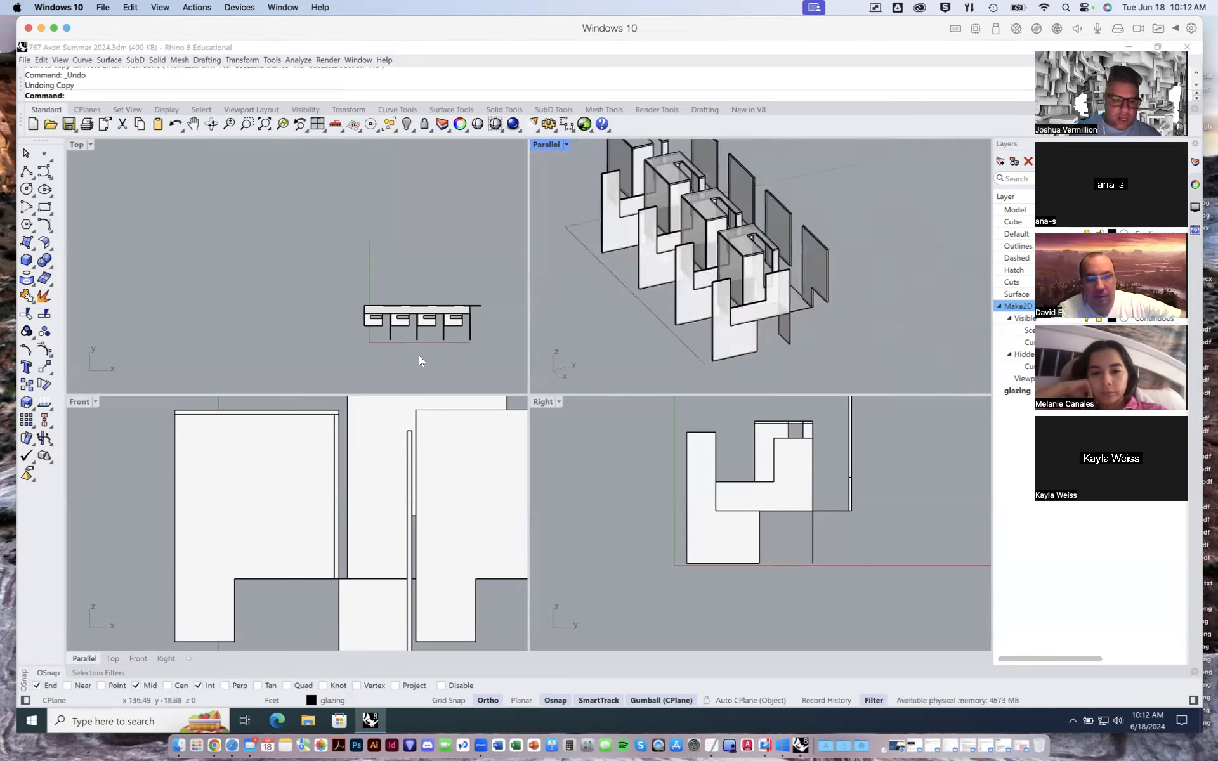
pyautogui.click(40, 370)
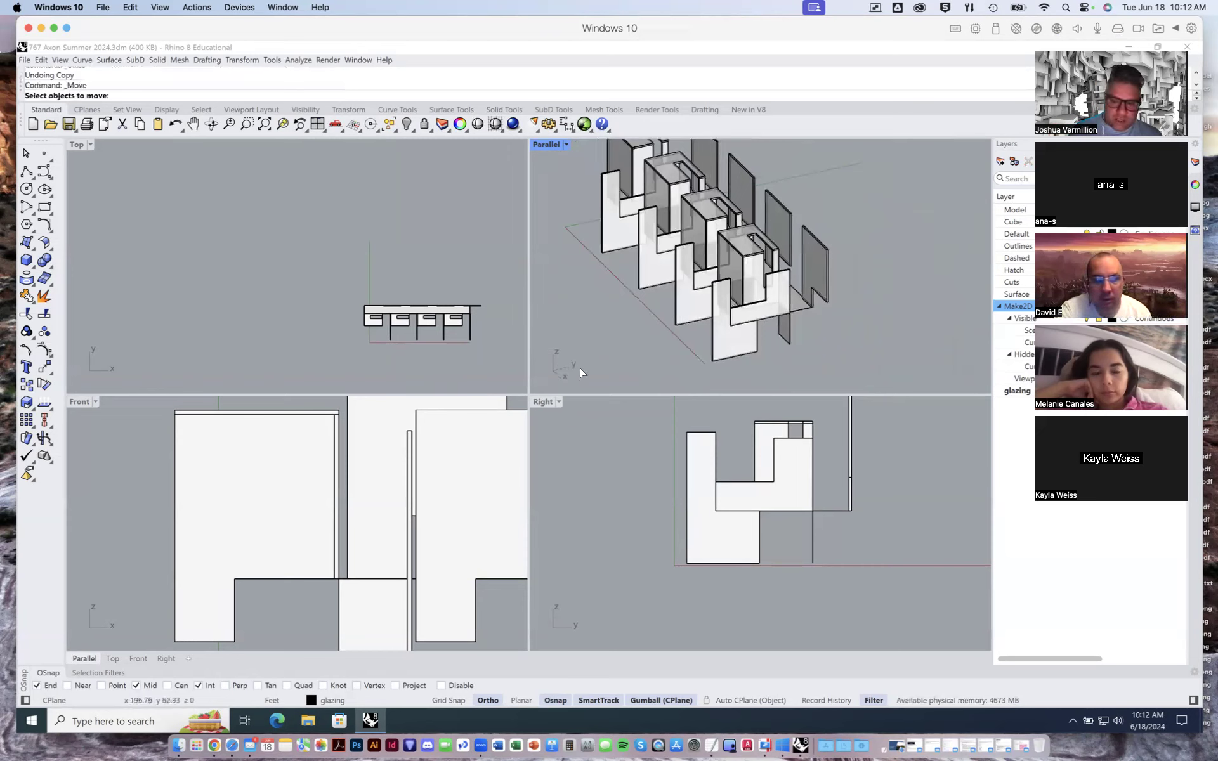
pyautogui.click(44, 367)
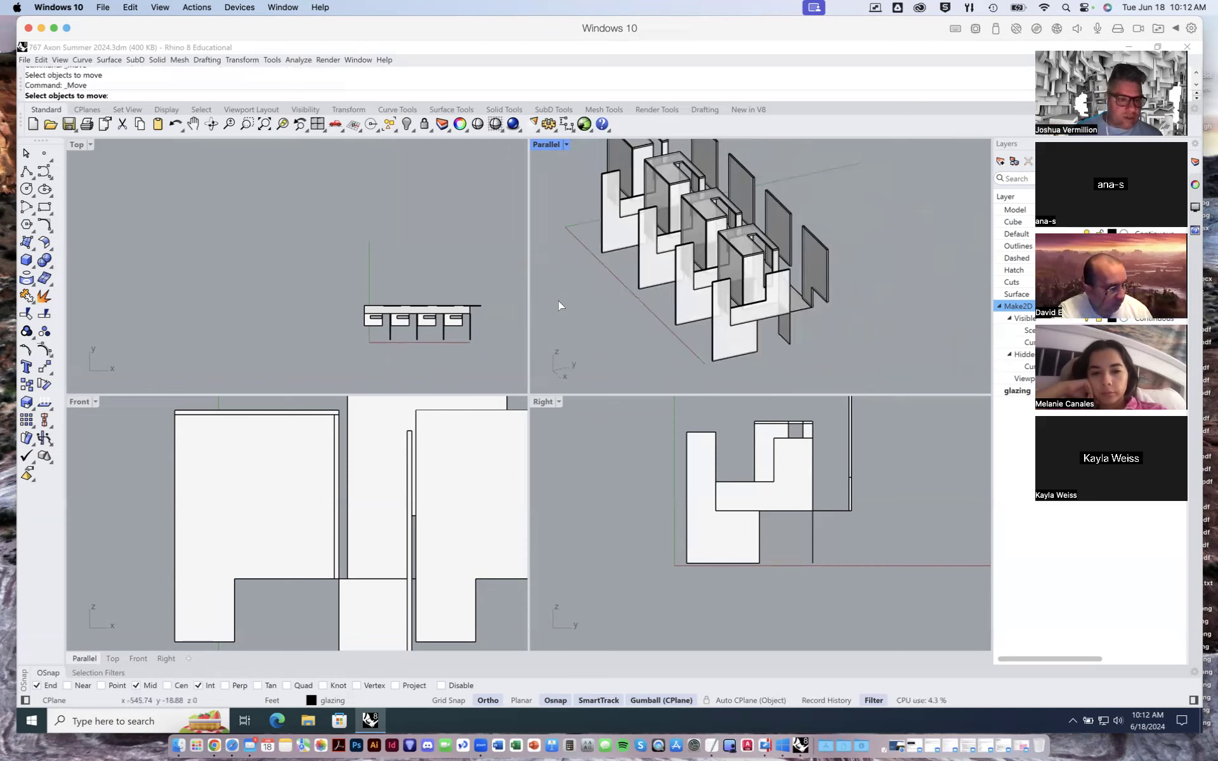
pyautogui.click(801, 311)
pyautogui.press('Return')
pyautogui.click(823, 346)
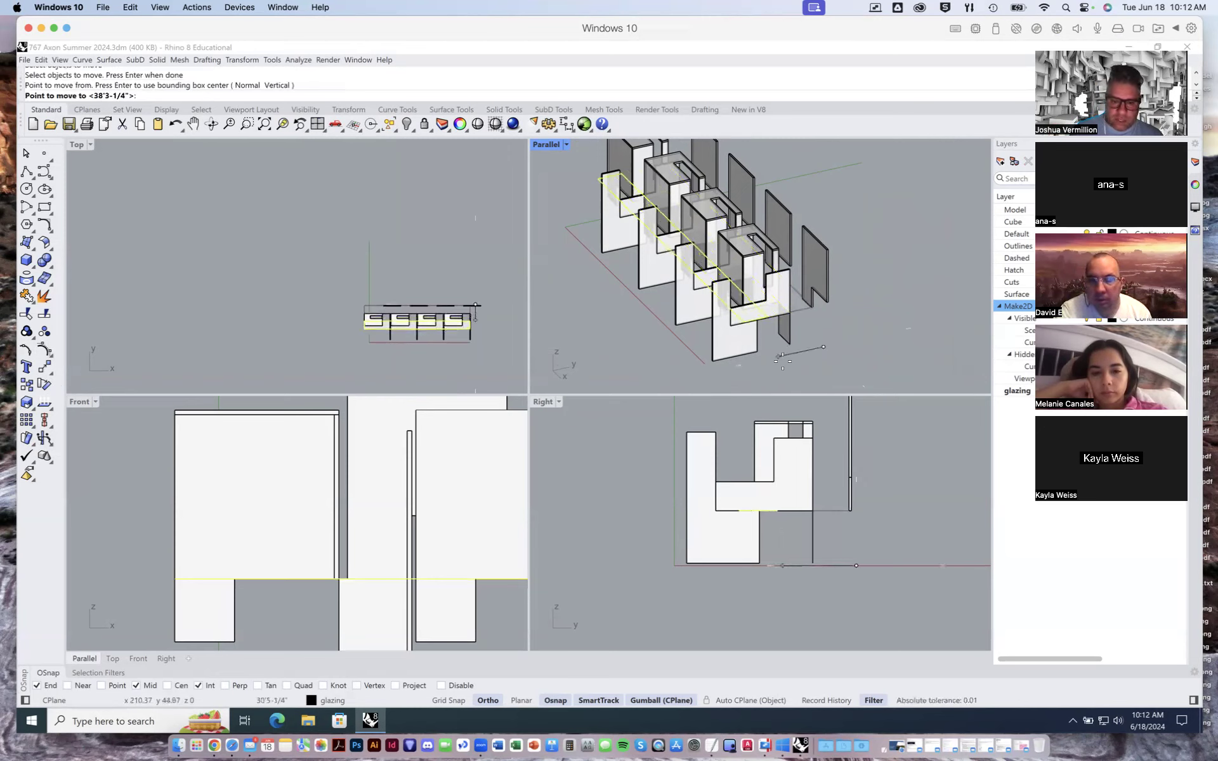
pyautogui.click(779, 361)
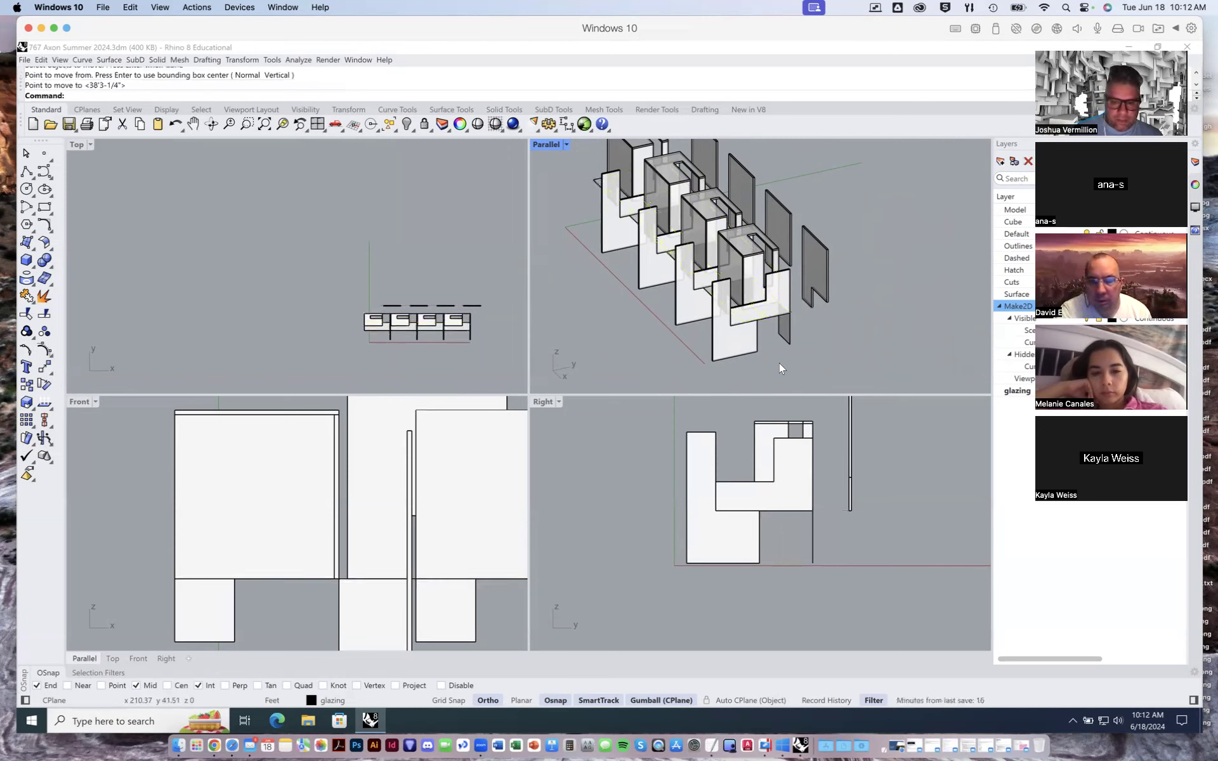
# - Move the horizontal plane up from its front corner so that it rests in the notches of the upright panels
pyautogui.moveTo(667, 261); pyautogui.dragTo(679, 311, button='right')
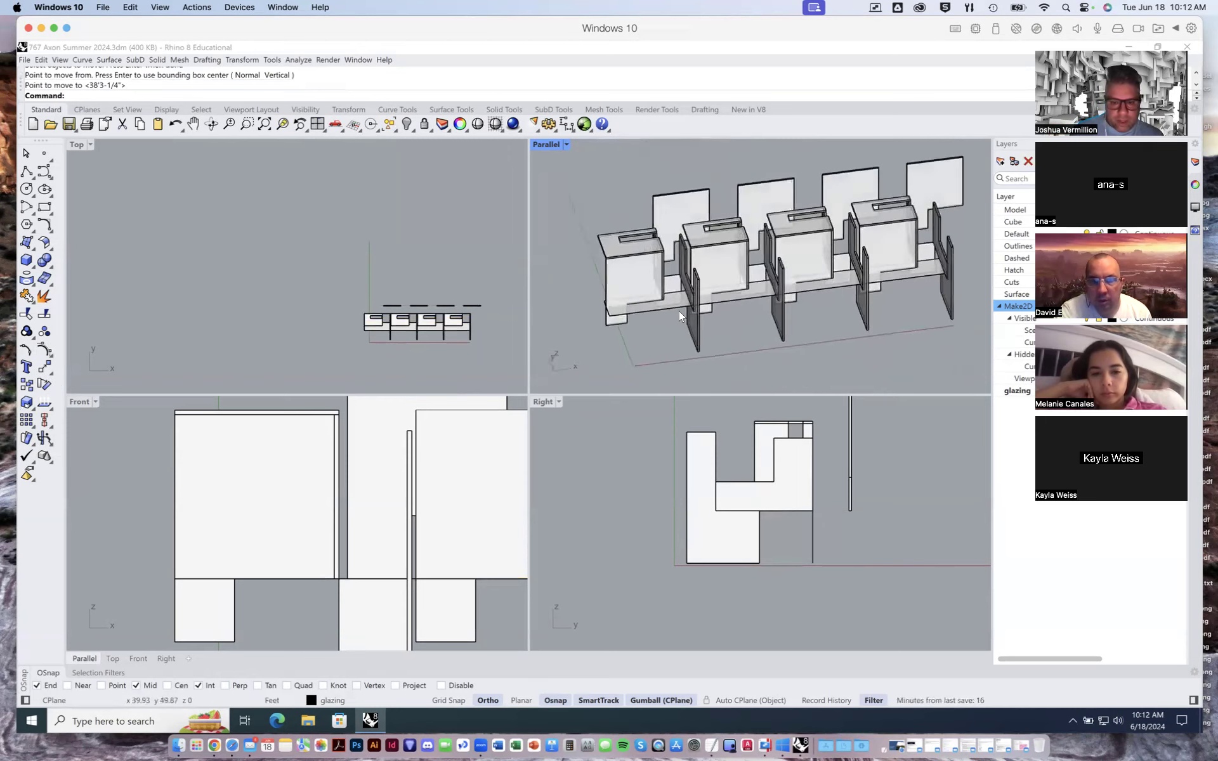
pyautogui.click(677, 307)
pyautogui.moveTo(853, 339); pyautogui.dragTo(747, 339, button='right')
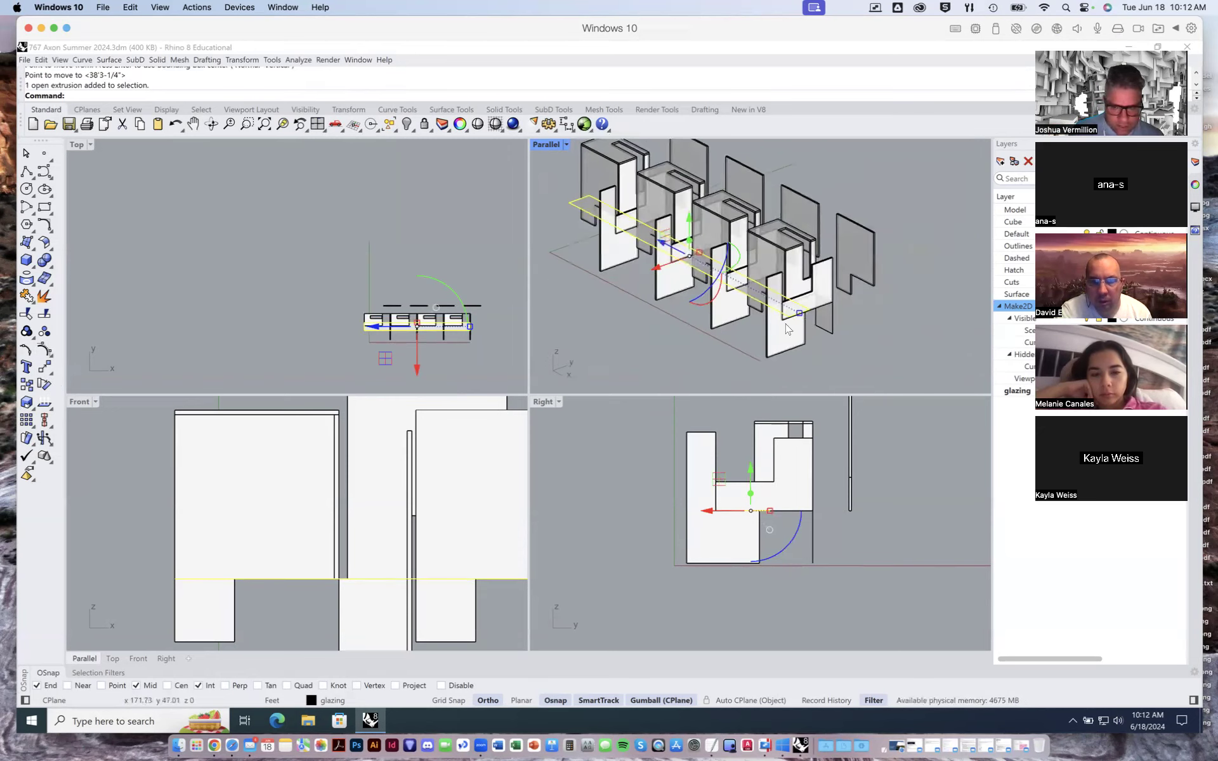
pyautogui.scroll(6, 793, 330)
pyautogui.moveTo(793, 330); pyautogui.dragTo(761, 339, button='right')
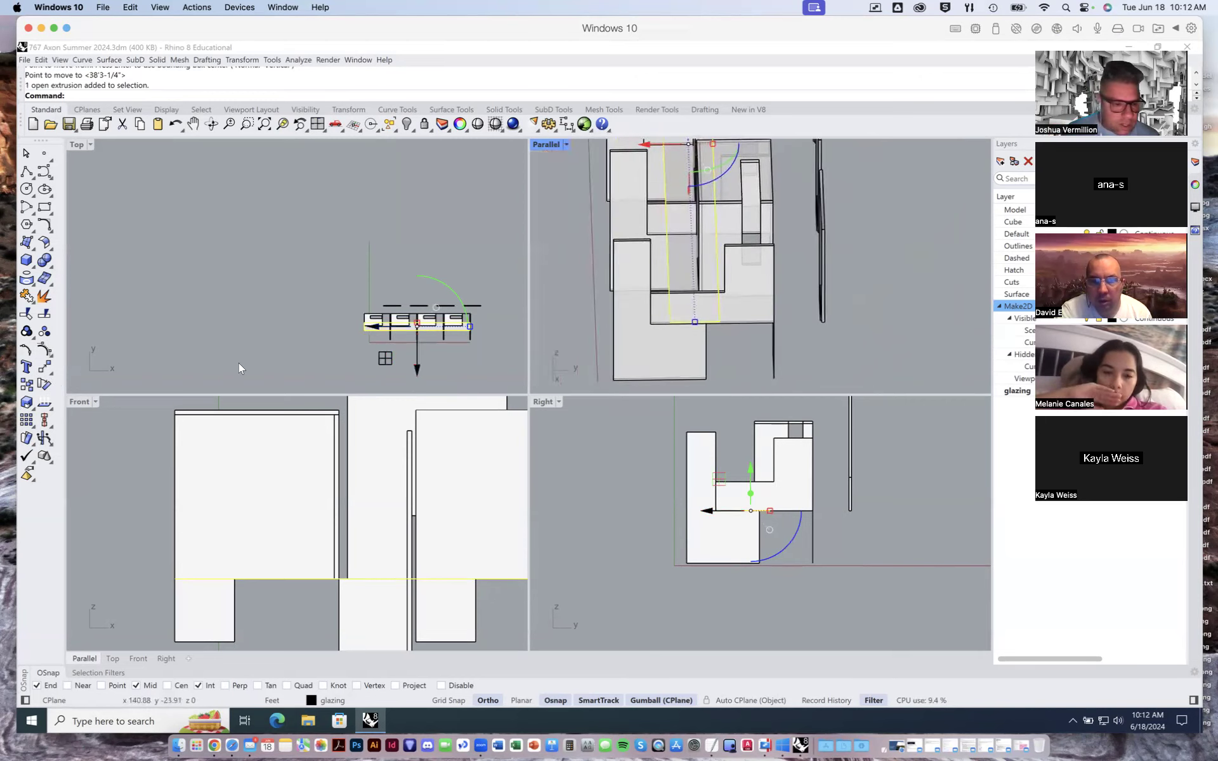
pyautogui.click(44, 368)
pyautogui.moveTo(689, 336); pyautogui.dragTo(860, 328, button='right')
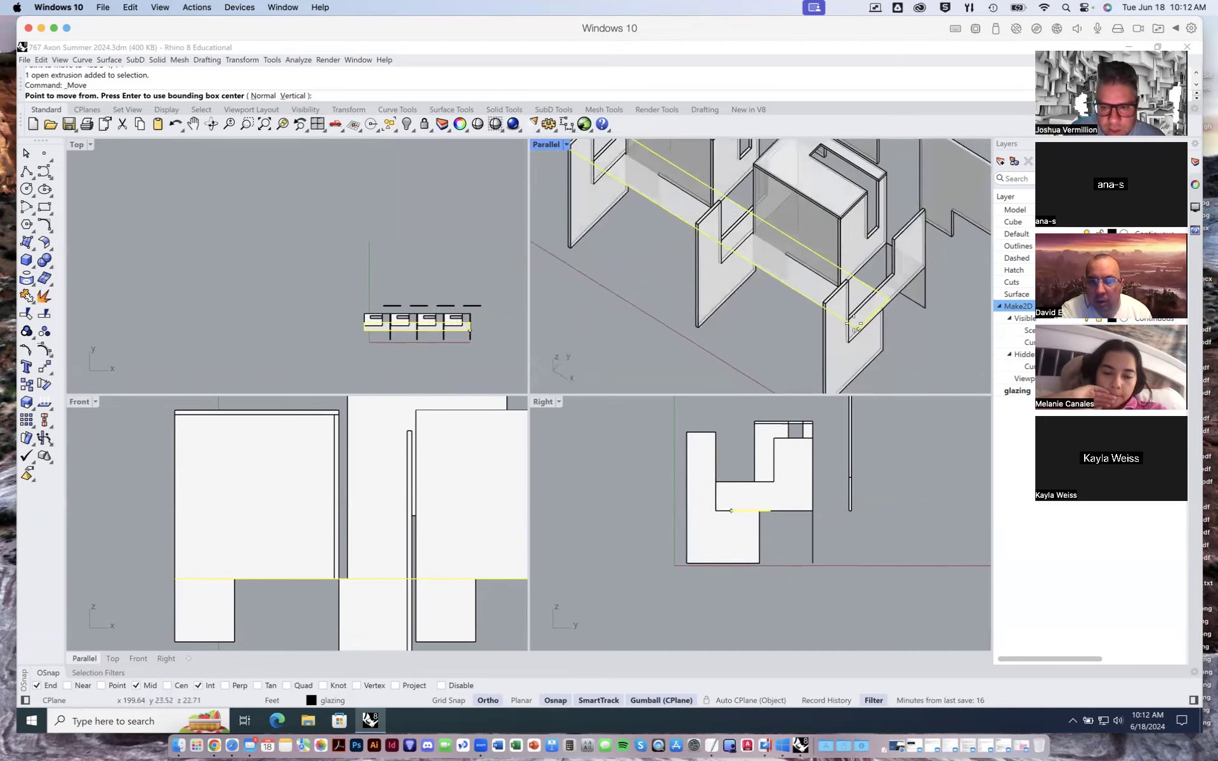
pyautogui.click(857, 327)
pyautogui.click(871, 322)
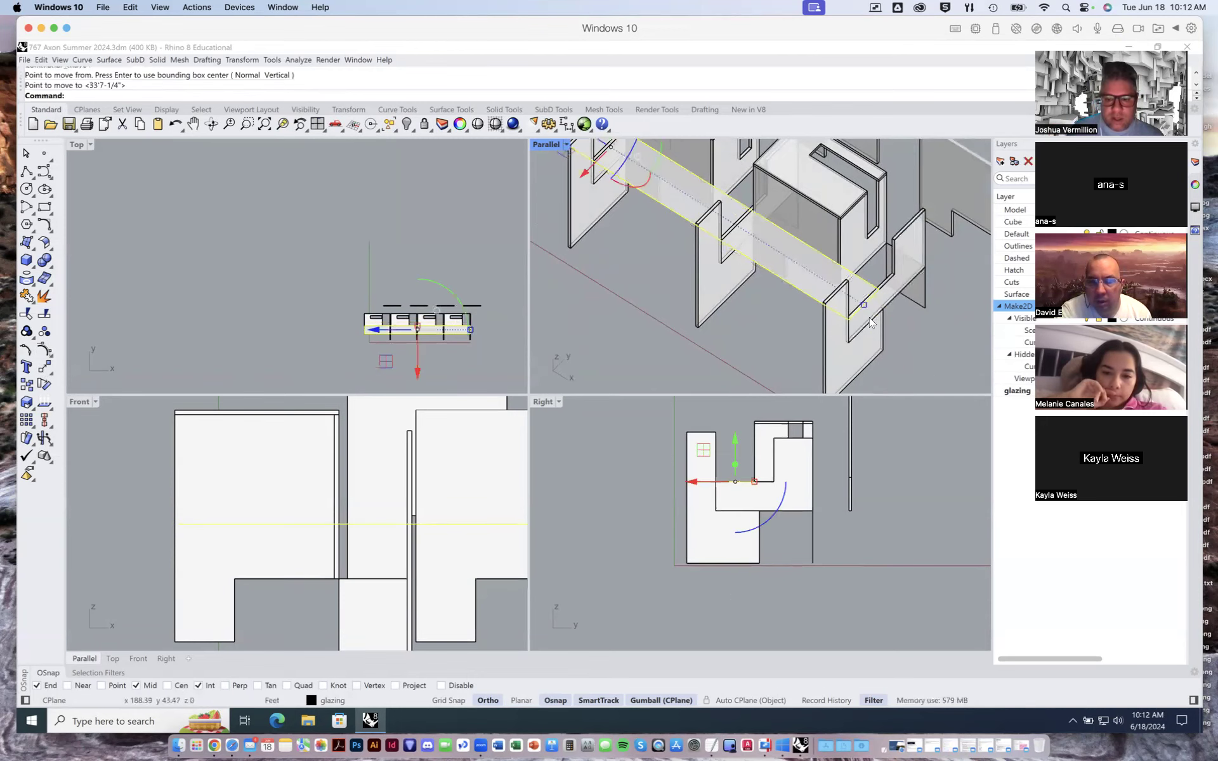
# - Slide the raised plane lengthwise with the gumball so that it projects past the last upright panel
pyautogui.keyDown('shift'); pyautogui.moveTo(667, 215); pyautogui.dragTo(721, 283, button='right'); pyautogui.keyUp('shift')
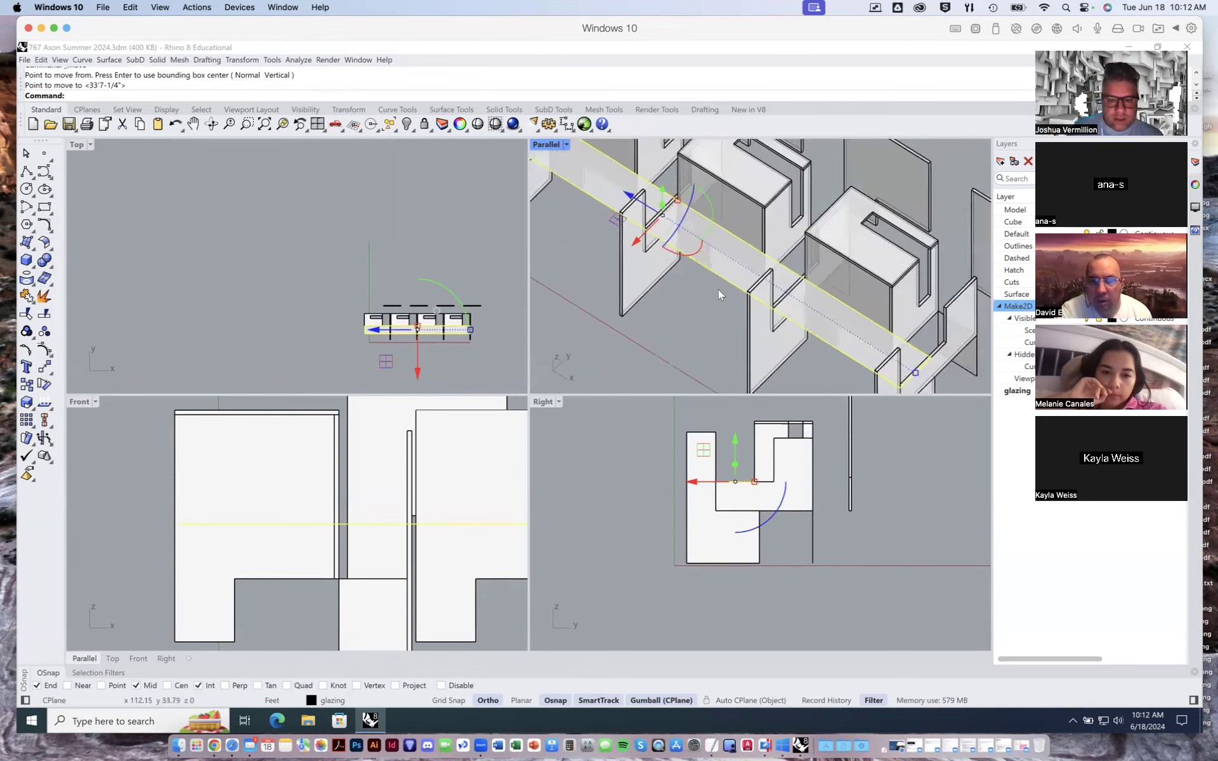
pyautogui.moveTo(637, 193); pyautogui.dragTo(690, 255)
pyautogui.scroll(-4, 688, 251)
pyautogui.moveTo(688, 251)
pyautogui.mouseDown(button='right')
pyautogui.moveTo(702, 256)
pyautogui.moveTo(641, 244)
pyautogui.moveTo(684, 248)
pyautogui.moveTo(672, 235)
pyautogui.mouseUp(button='right')
# - Maximize the Parallel viewport and frame the last bay of the model
pyautogui.doubleClick(552, 144)
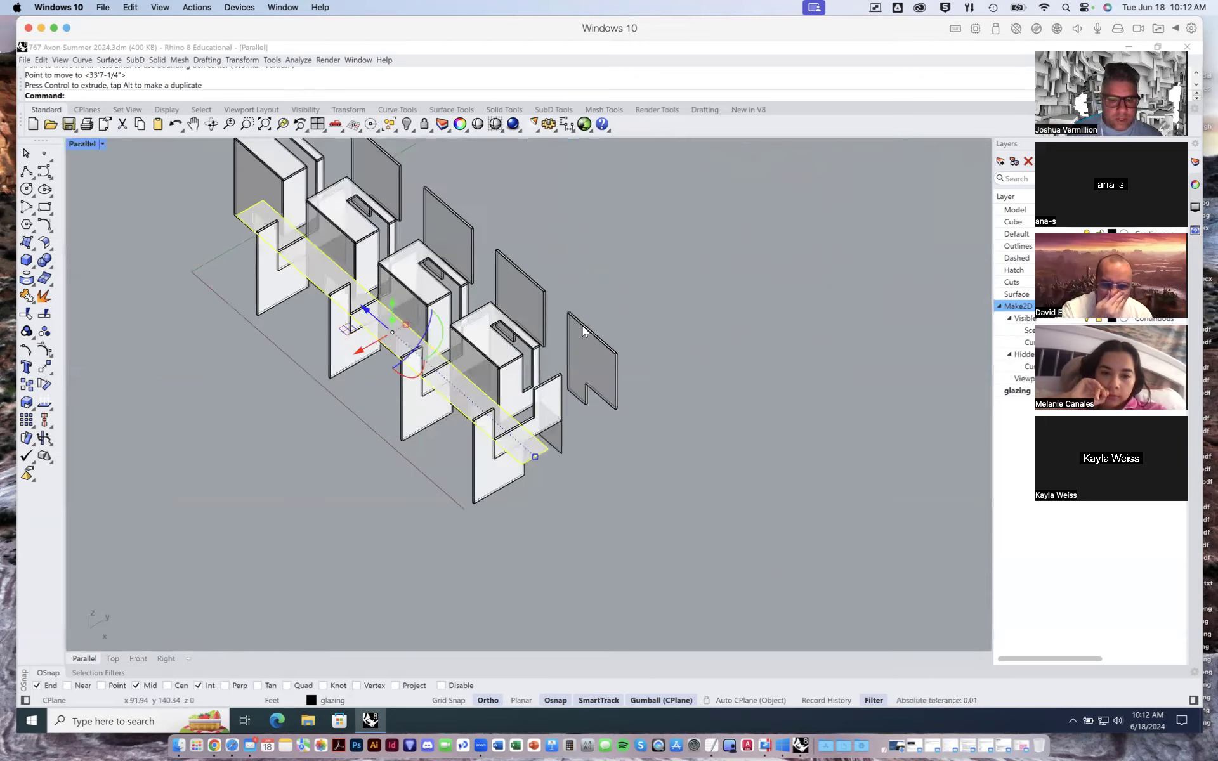
pyautogui.moveTo(582, 326); pyautogui.dragTo(747, 450, button='right')
pyautogui.scroll(4, 429, 331)
# - Undo the lengthwise gumball slide and both moves of the horizontal plane
pyautogui.hotkey('ctrl', 'z')
pyautogui.hotkey('ctrl', 'z')
pyautogui.hotkey('ctrl', 'z')
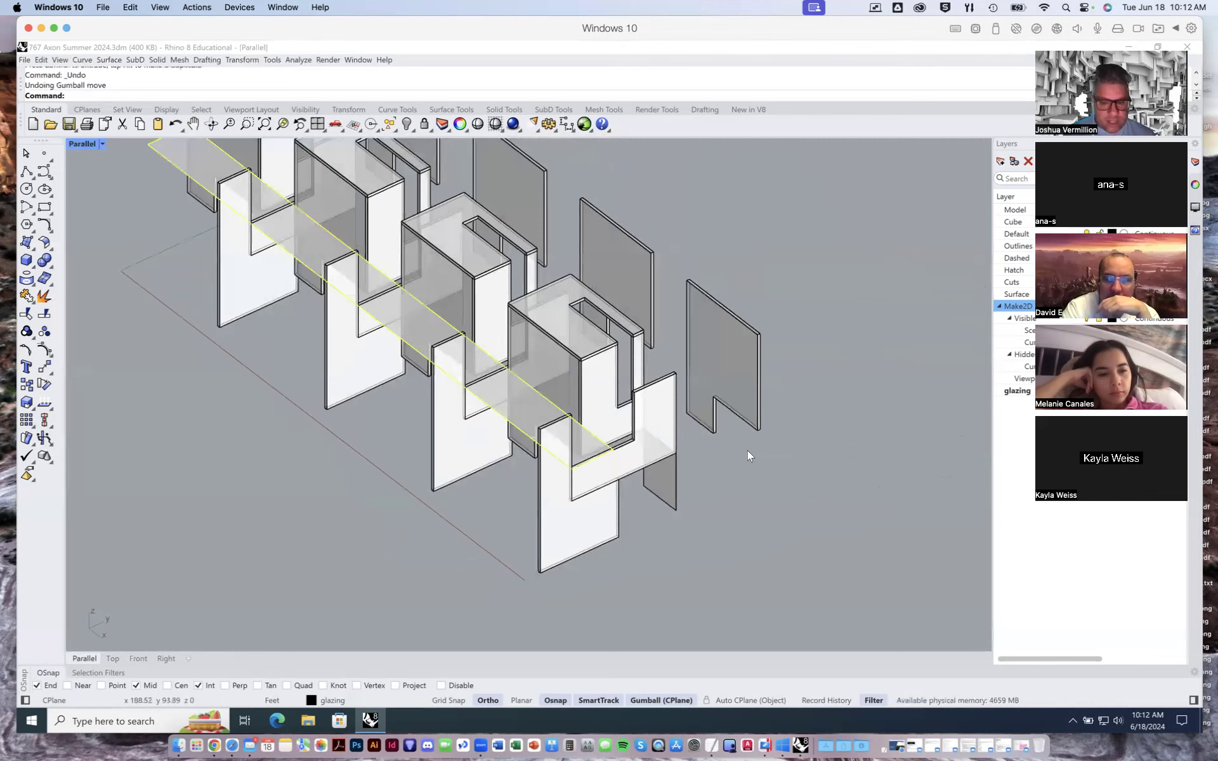
# - Copy the horizontal plane from its corner on the end panel's lower edge to the inner corner of that panel's notch
pyautogui.click(776, 465)
pyautogui.press('Return')
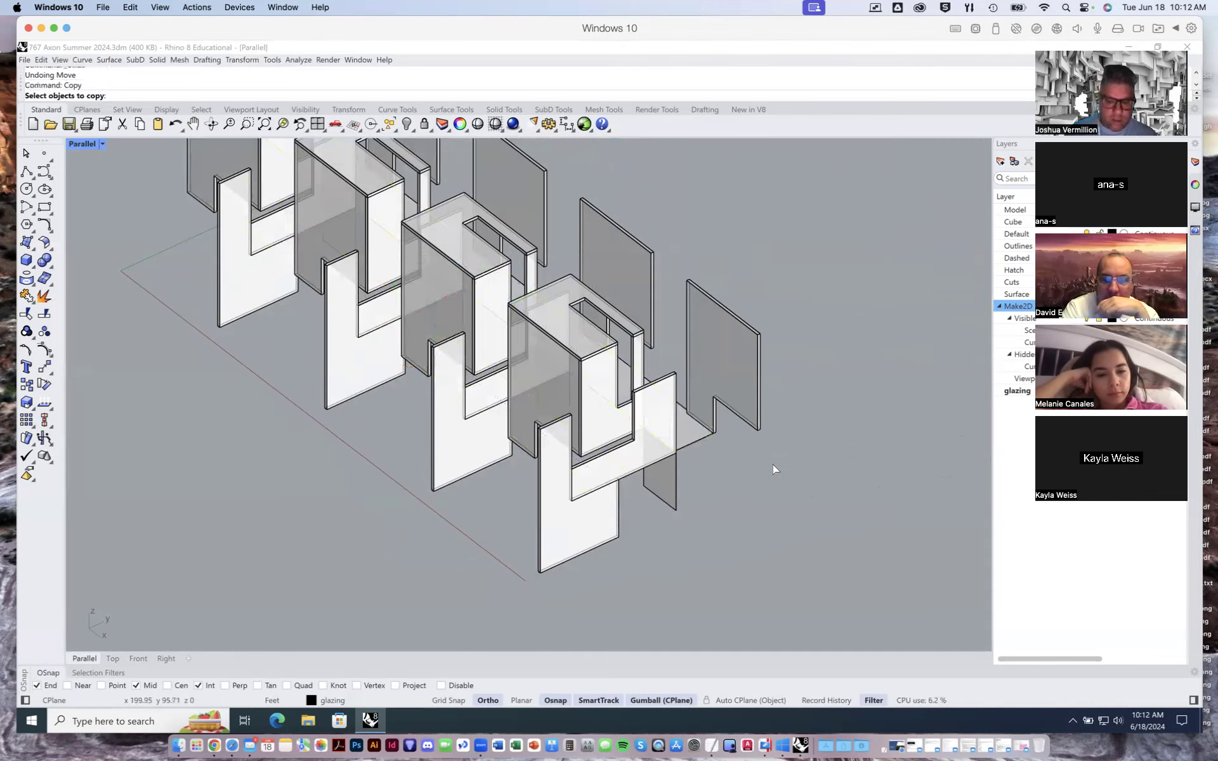
pyautogui.click(702, 440)
pyautogui.press('Return')
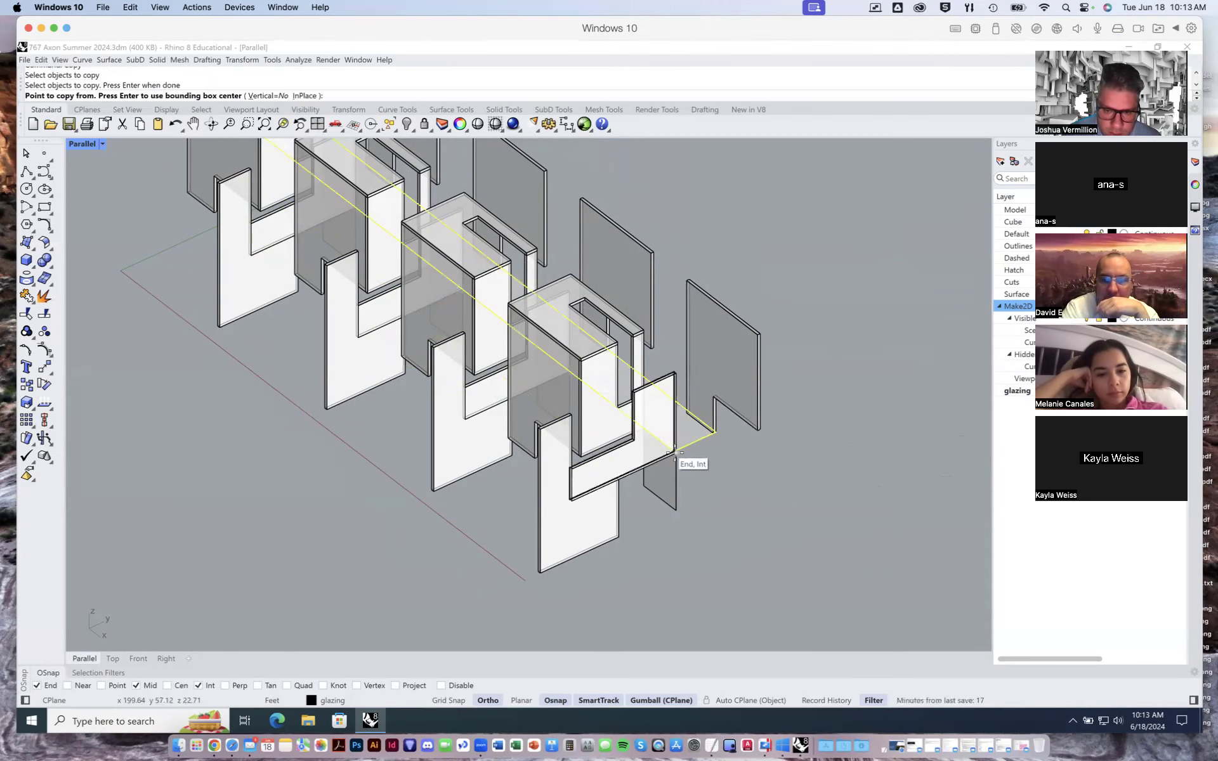
pyautogui.scroll(5, 685, 460)
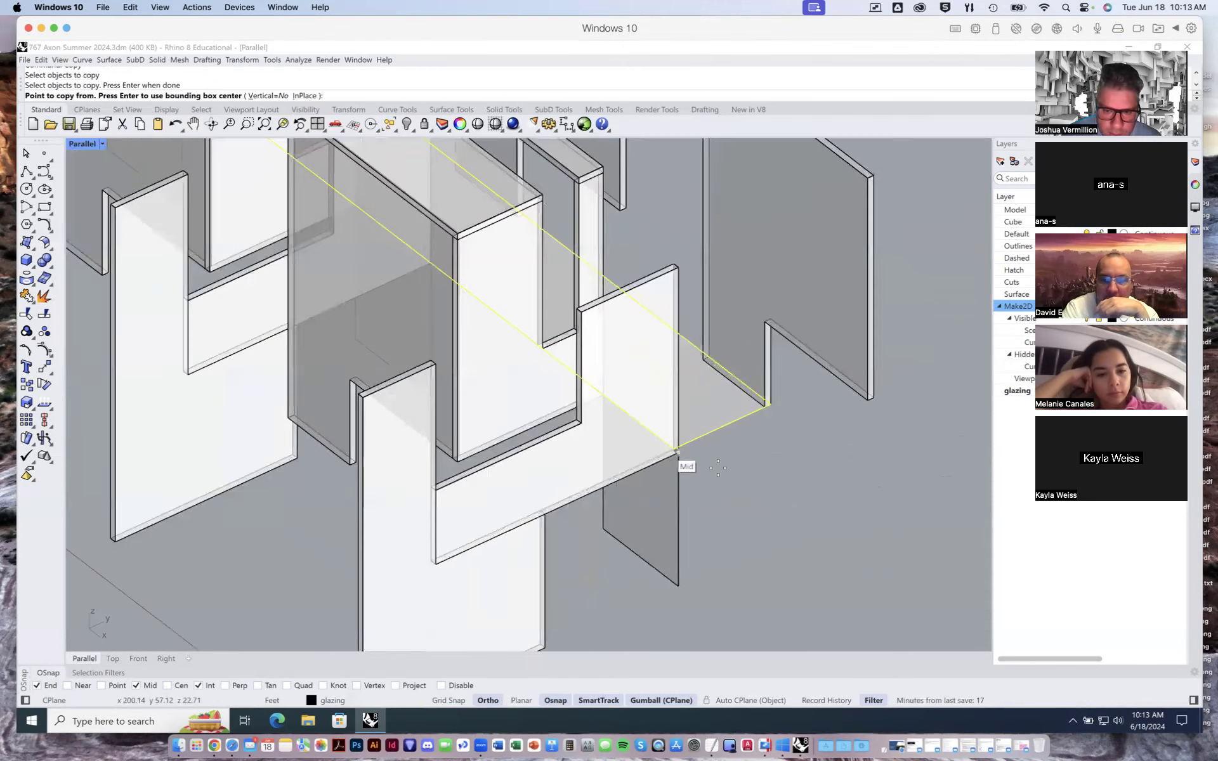
pyautogui.click(678, 452)
pyautogui.click(444, 499)
pyautogui.press('Return')
pyautogui.press('Escape')
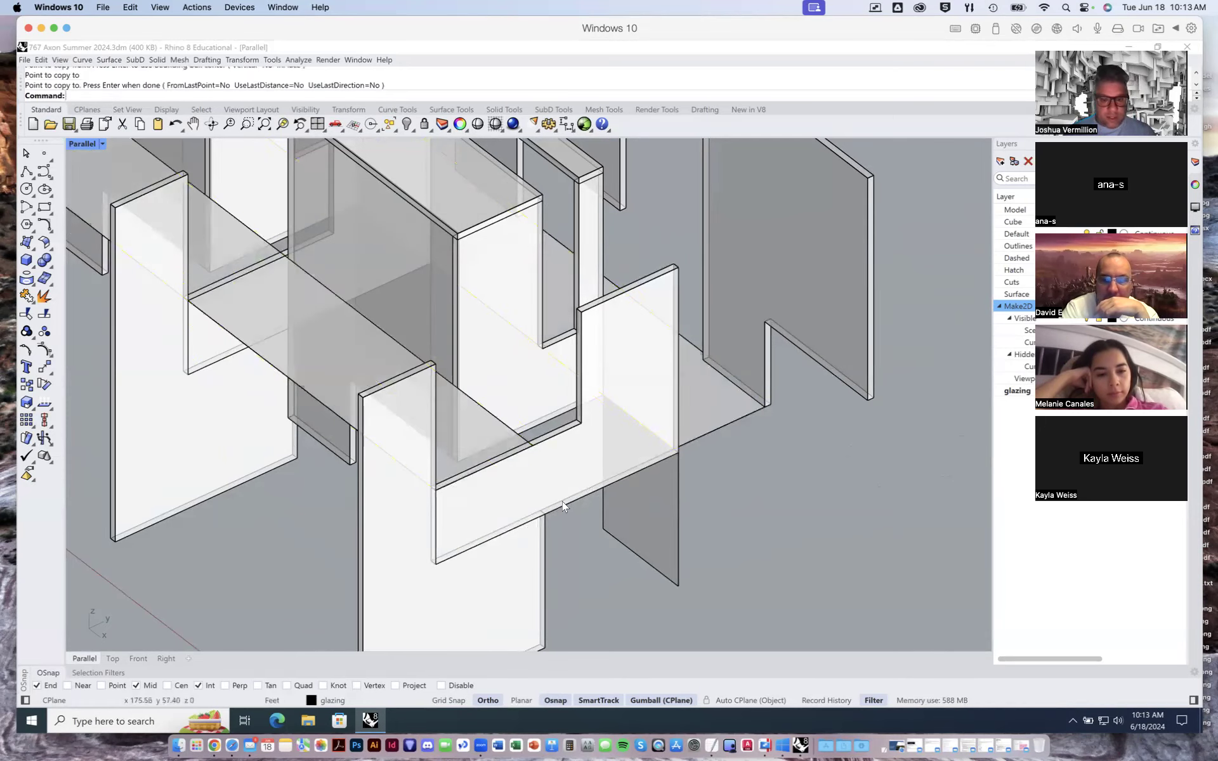
# - Slide the copied plane lengthwise with the gumball so that it projects past the last upright panel, and deselect it
pyautogui.scroll(-4, 562, 501)
pyautogui.click(459, 457)
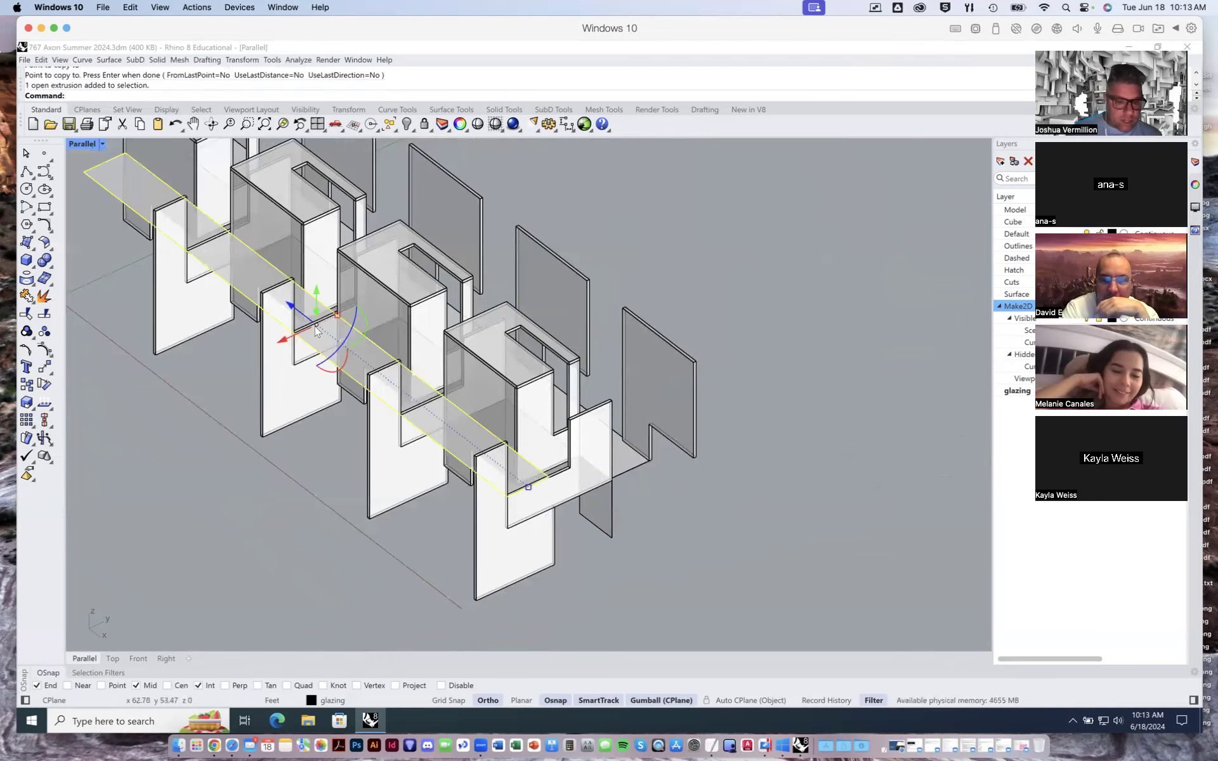
pyautogui.moveTo(302, 311); pyautogui.dragTo(362, 365)
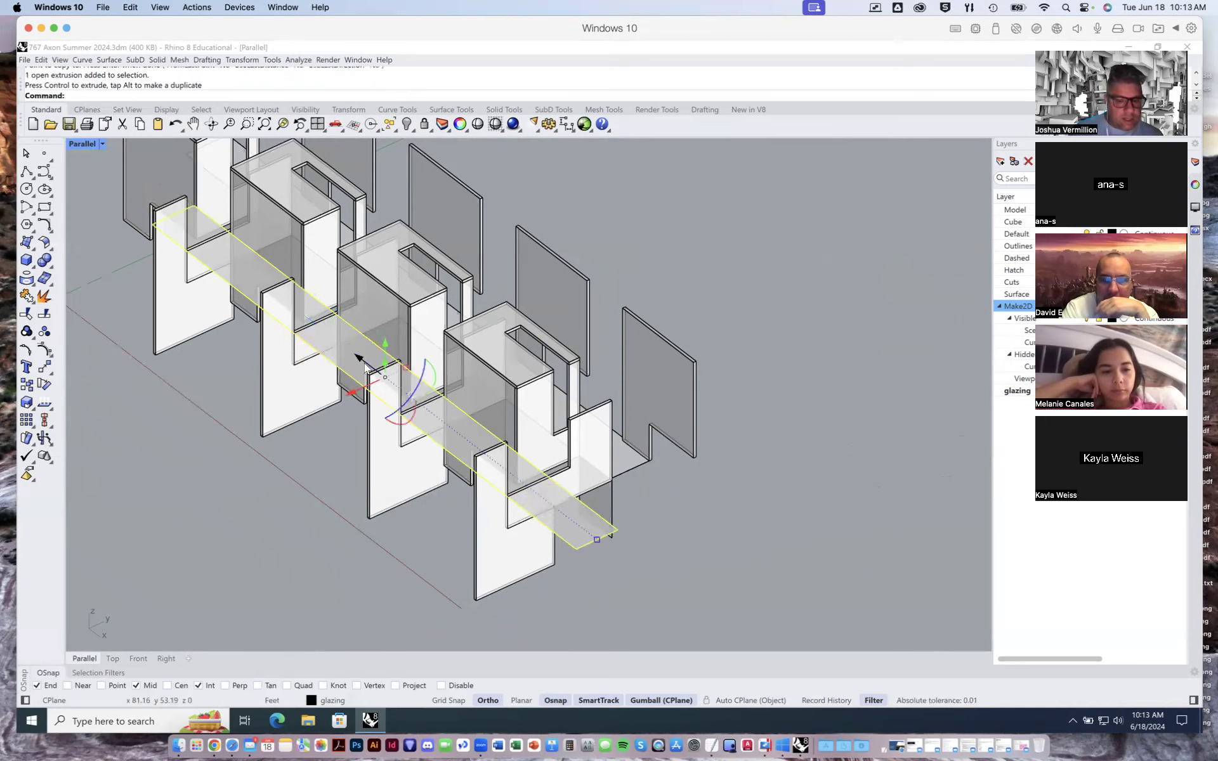
pyautogui.click(754, 434)
pyautogui.scroll(-5, 724, 450)
pyautogui.moveTo(723, 450); pyautogui.dragTo(495, 358, button='right')
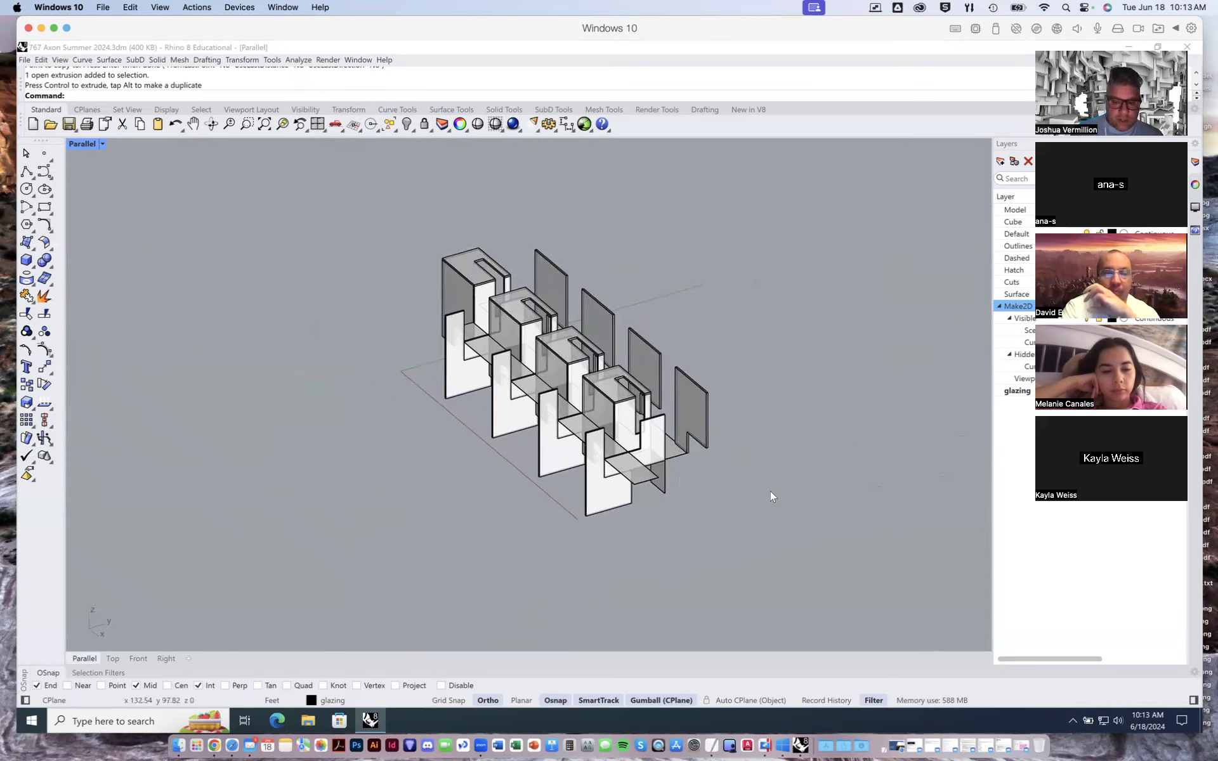
pyautogui.moveTo(589, 457)
pyautogui.mouseDown(button='right')
pyautogui.moveTo(547, 463)
pyautogui.moveTo(608, 463)
pyautogui.mouseUp(button='right')
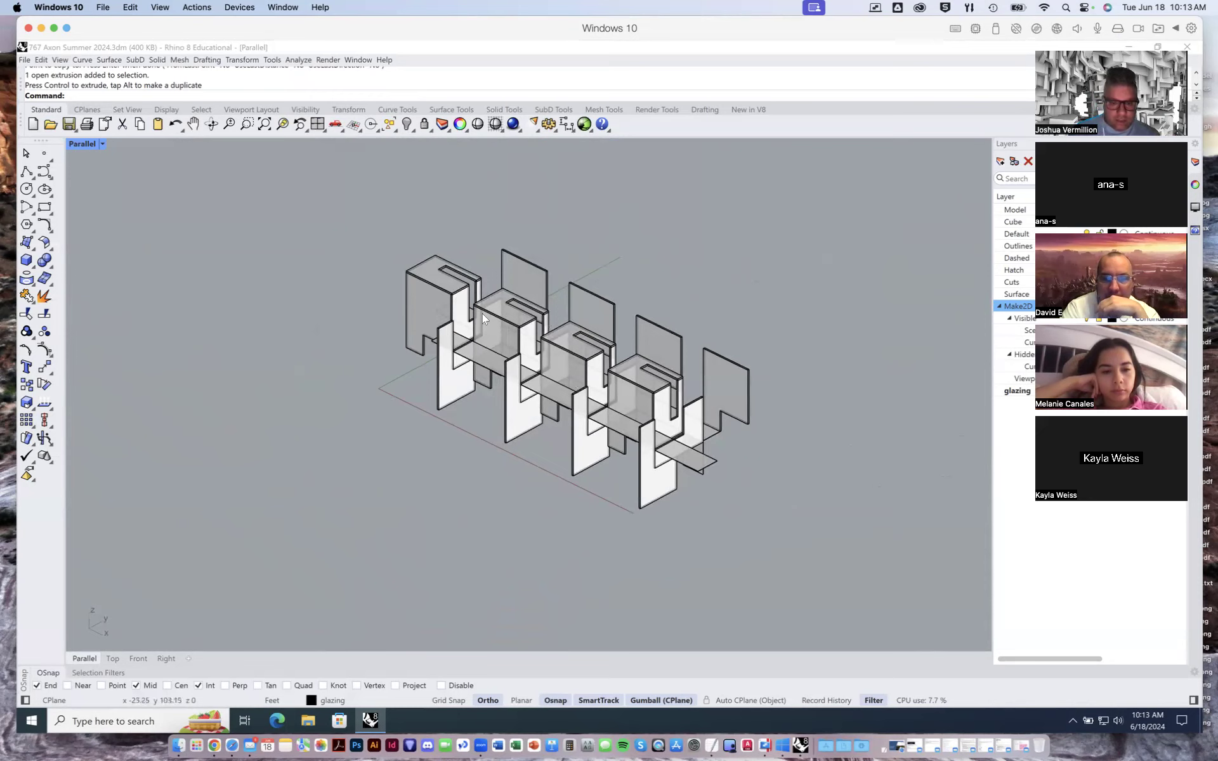
pyautogui.keyDown('shift'); pyautogui.moveTo(590, 406); pyautogui.dragTo(486, 333, button='right'); pyautogui.keyUp('shift')
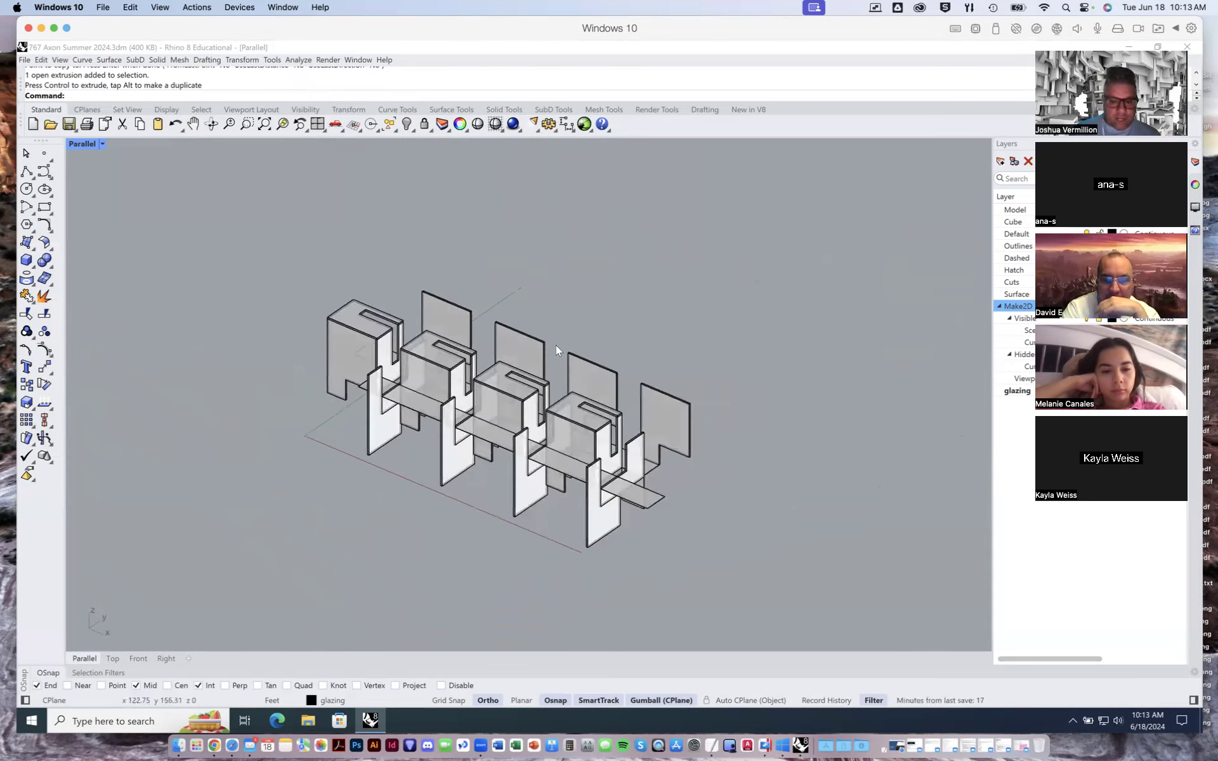
pyautogui.moveTo(482, 367); pyautogui.dragTo(431, 348, button='right')
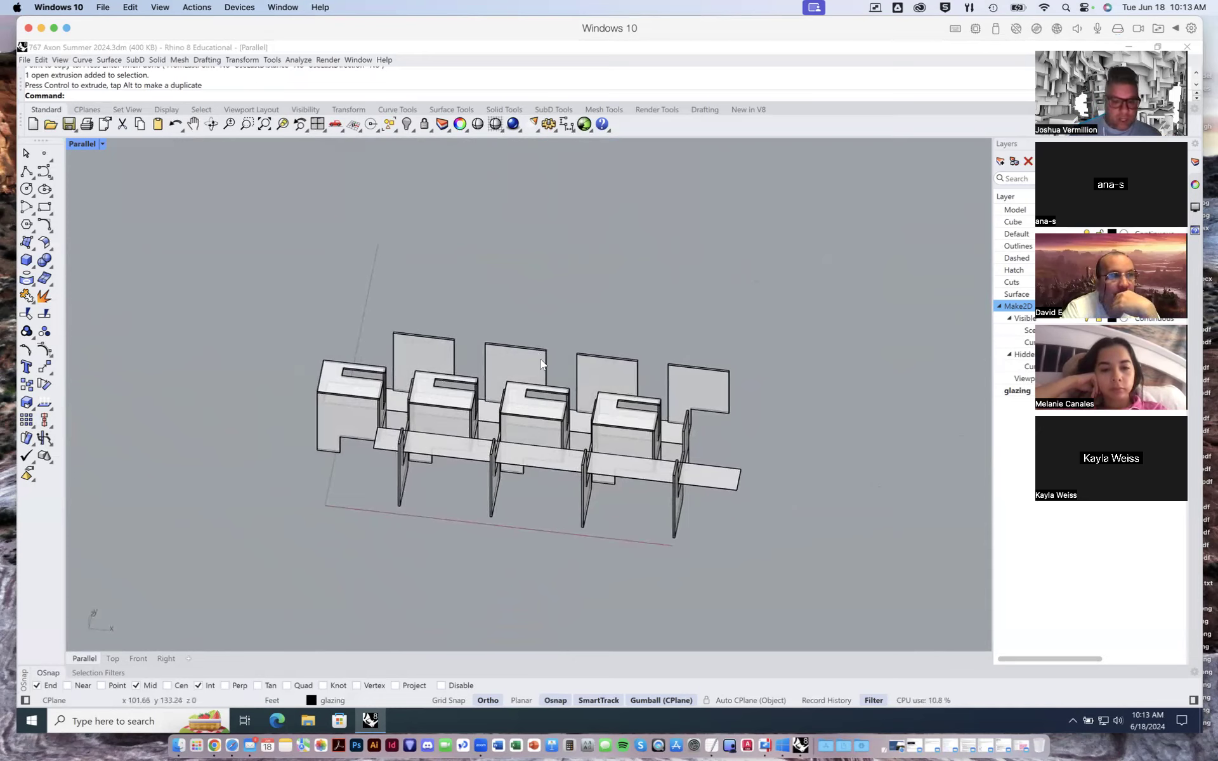
pyautogui.keyDown('shift'); pyautogui.moveTo(612, 511); pyautogui.dragTo(655, 490, button='right'); pyautogui.keyUp('shift')
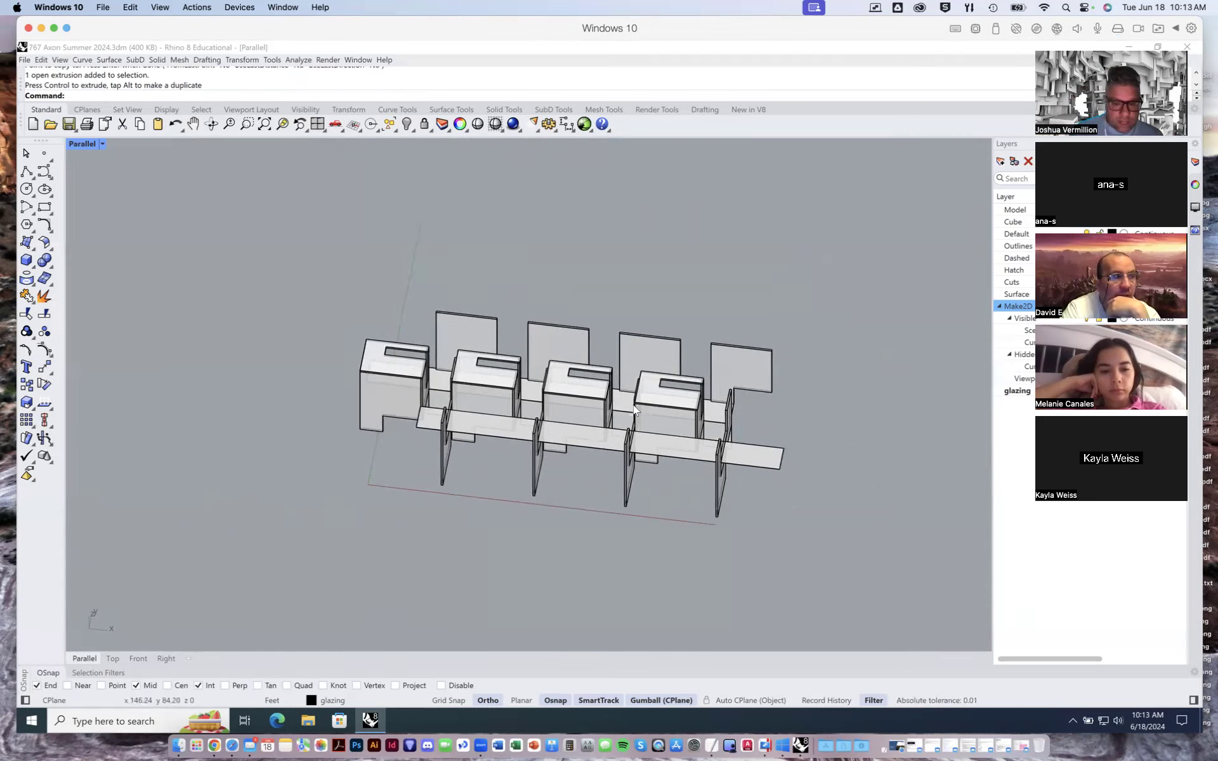
pyautogui.moveTo(653, 439)
pyautogui.mouseDown(button='right')
pyautogui.moveTo(688, 439)
pyautogui.moveTo(763, 399)
pyautogui.moveTo(616, 414)
pyautogui.moveTo(669, 437)
pyautogui.moveTo(652, 443)
pyautogui.mouseUp(button='right')
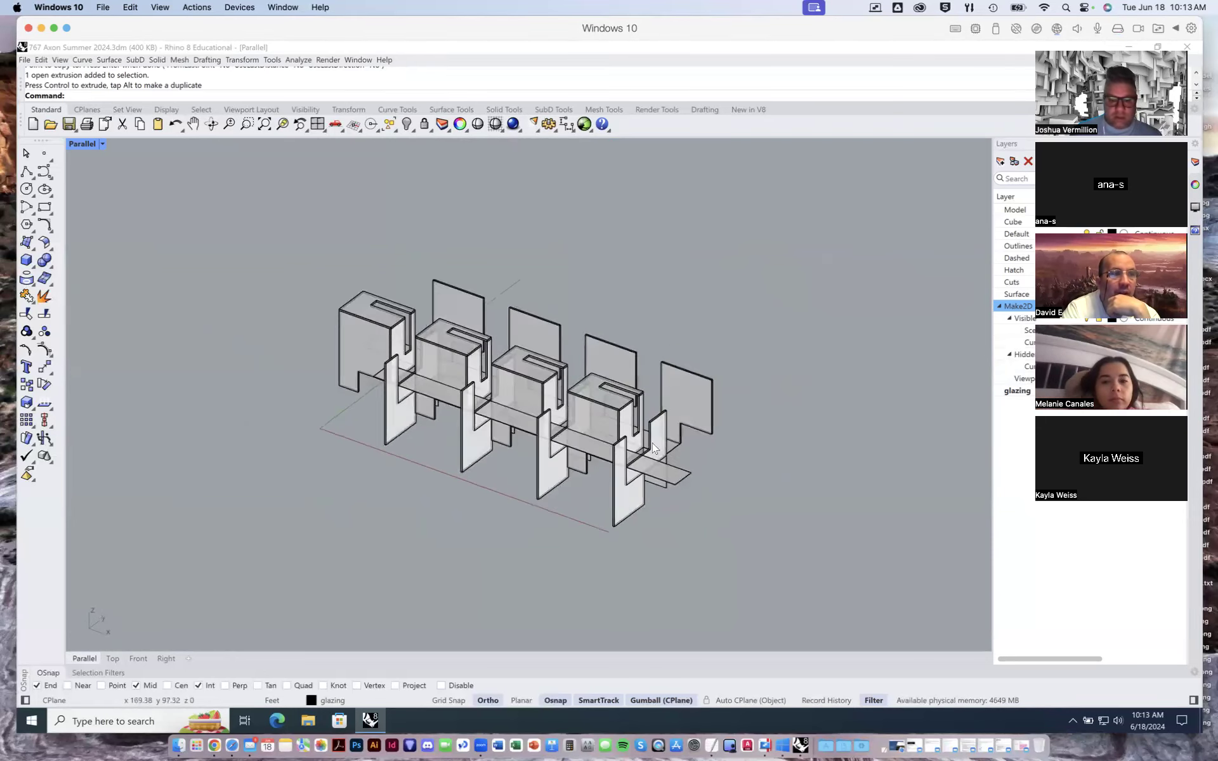
# - Save the Rhino model and close Rhino without installing the available update
pyautogui.click(69, 126)
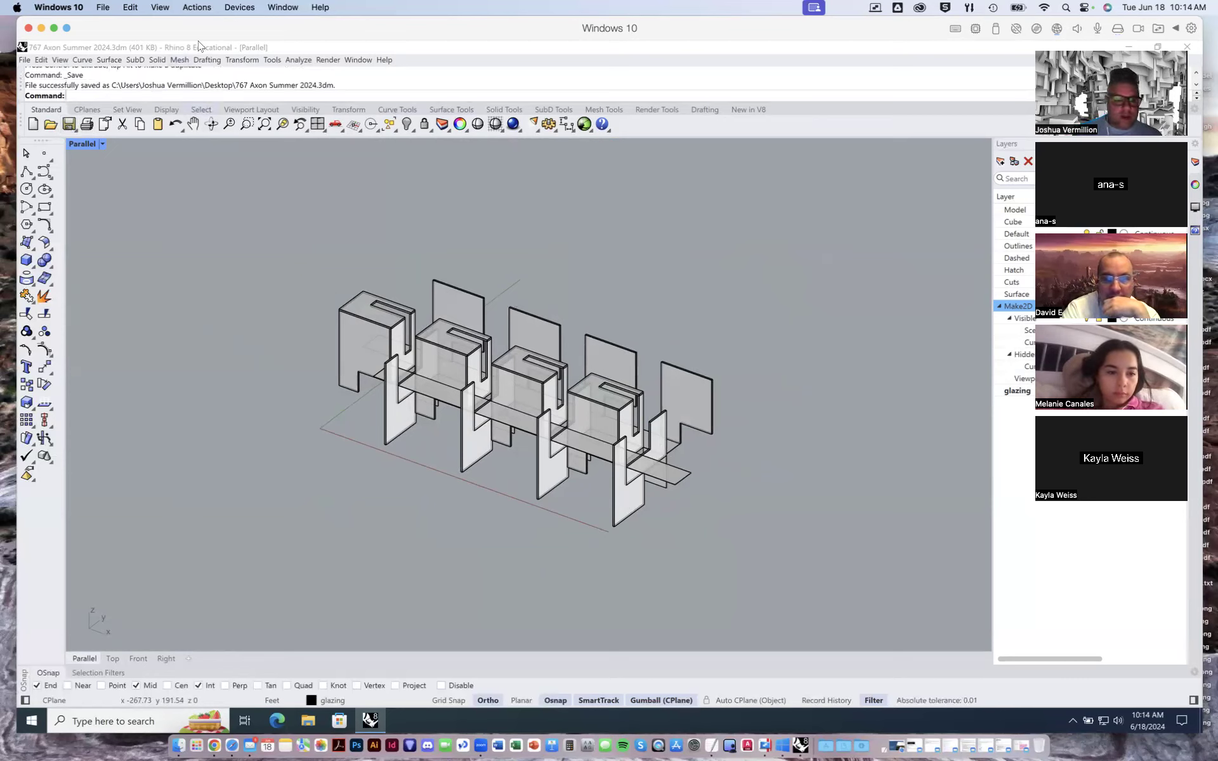
pyautogui.moveTo(212, 32); pyautogui.dragTo(190, 30)
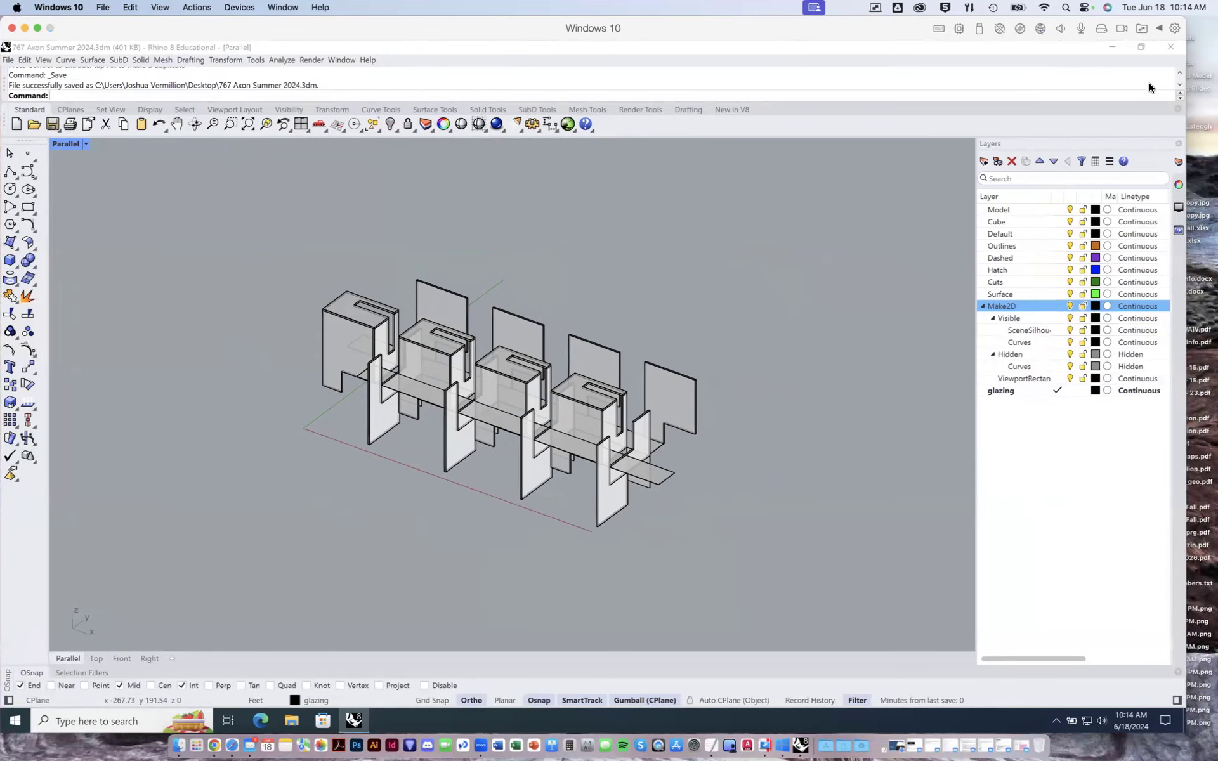
pyautogui.click(1170, 46)
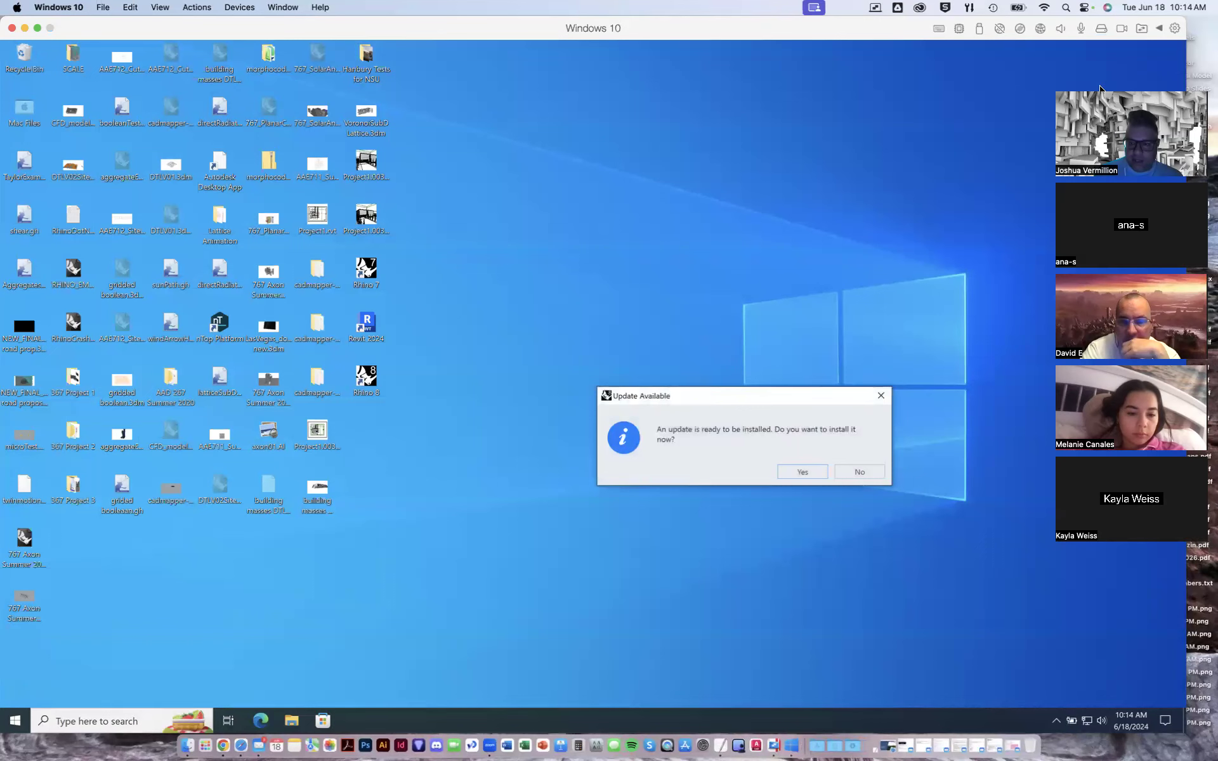
pyautogui.click(858, 471)
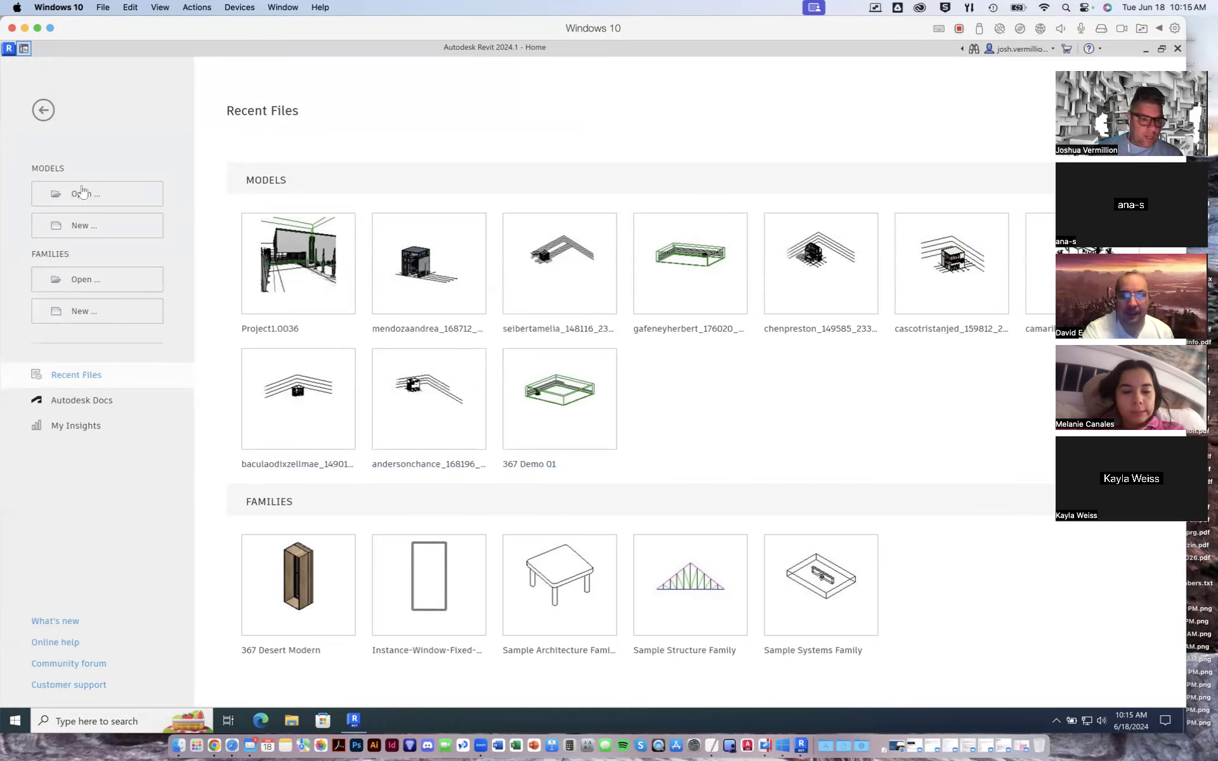
# - Switch to Revit and create a new project from the Imperial Multi-discipline template
pyautogui.moveTo(164, 35); pyautogui.dragTo(170, 31)
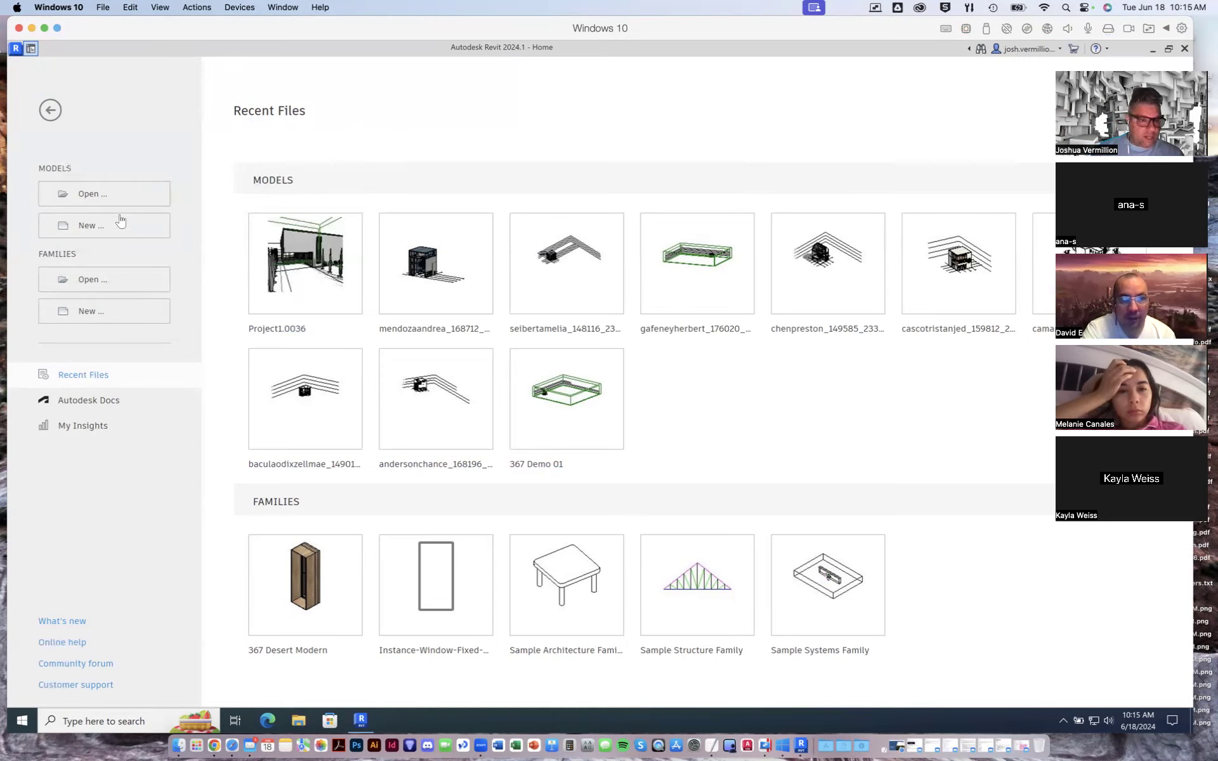
pyautogui.click(50, 109)
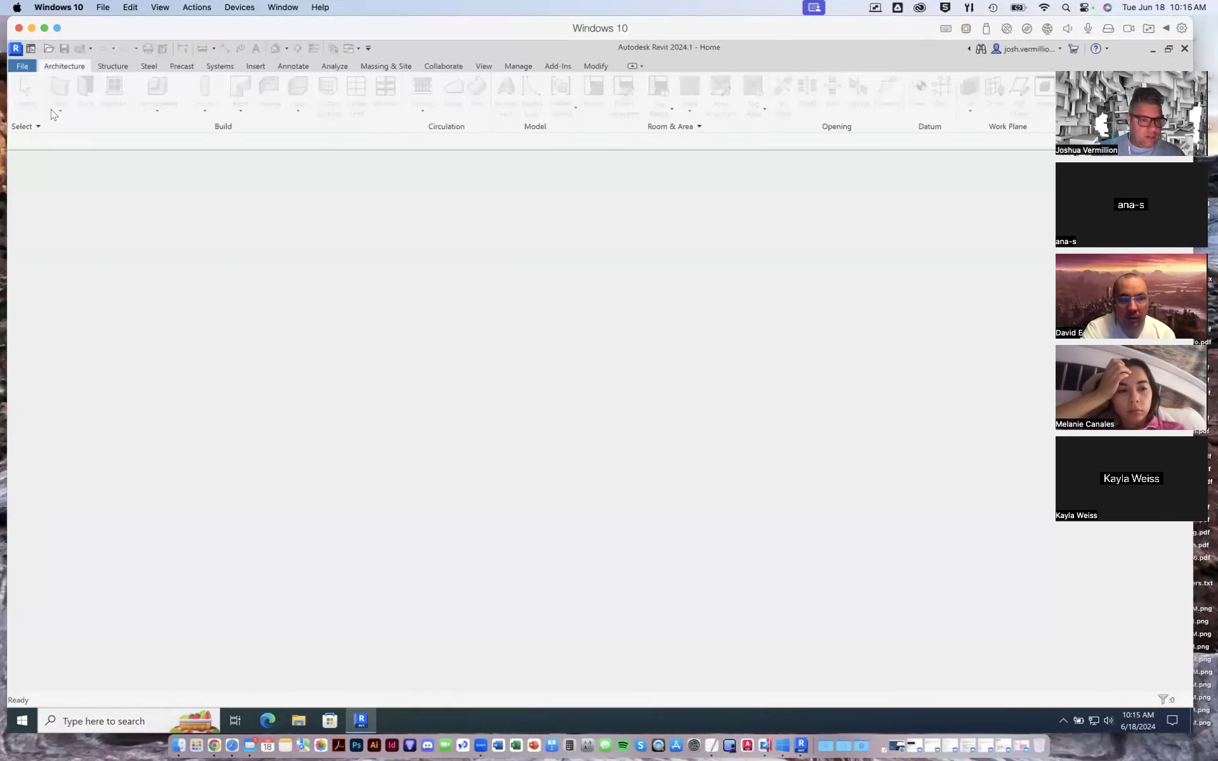
pyautogui.click(23, 66)
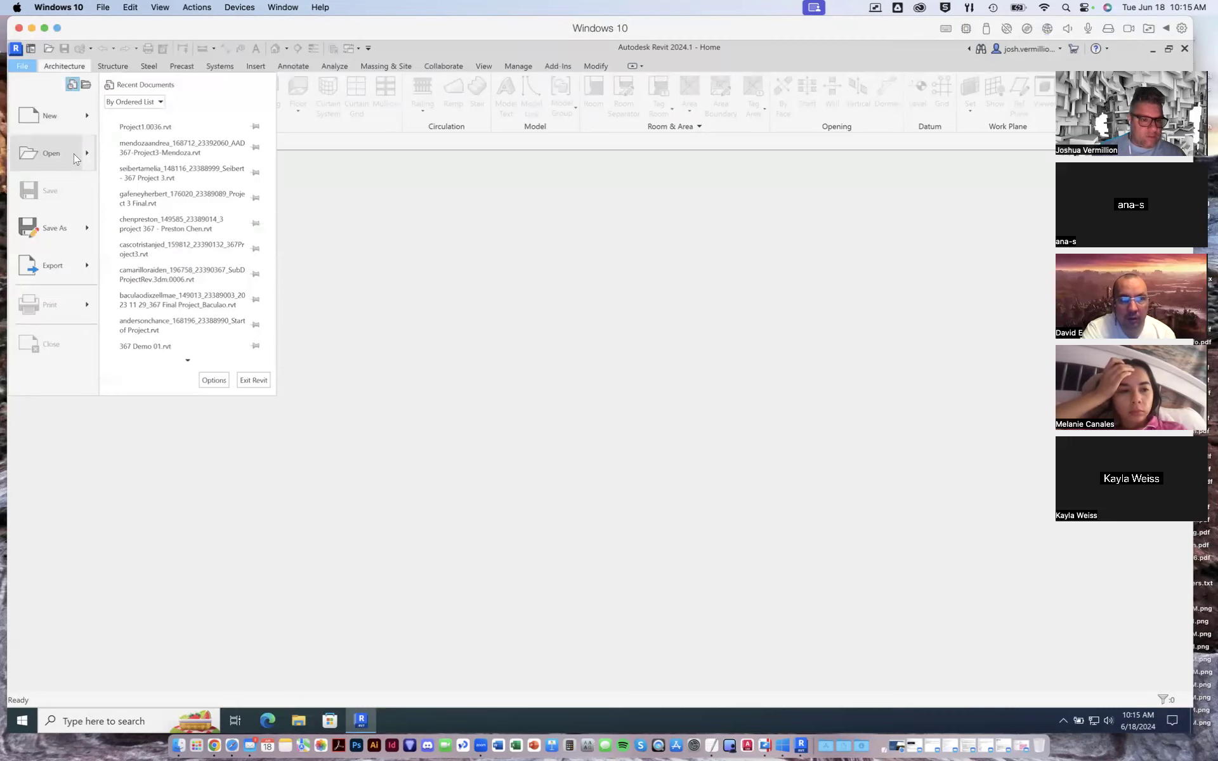
pyautogui.moveTo(87, 119)
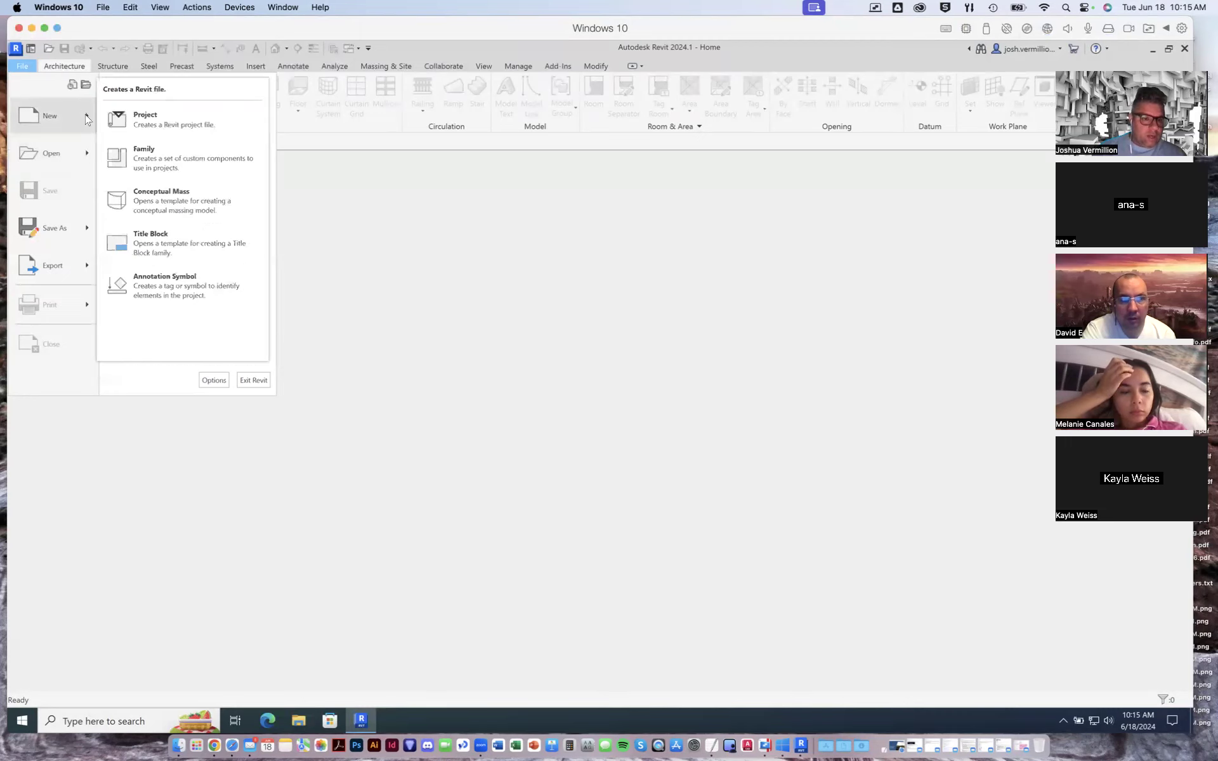
pyautogui.click(163, 119)
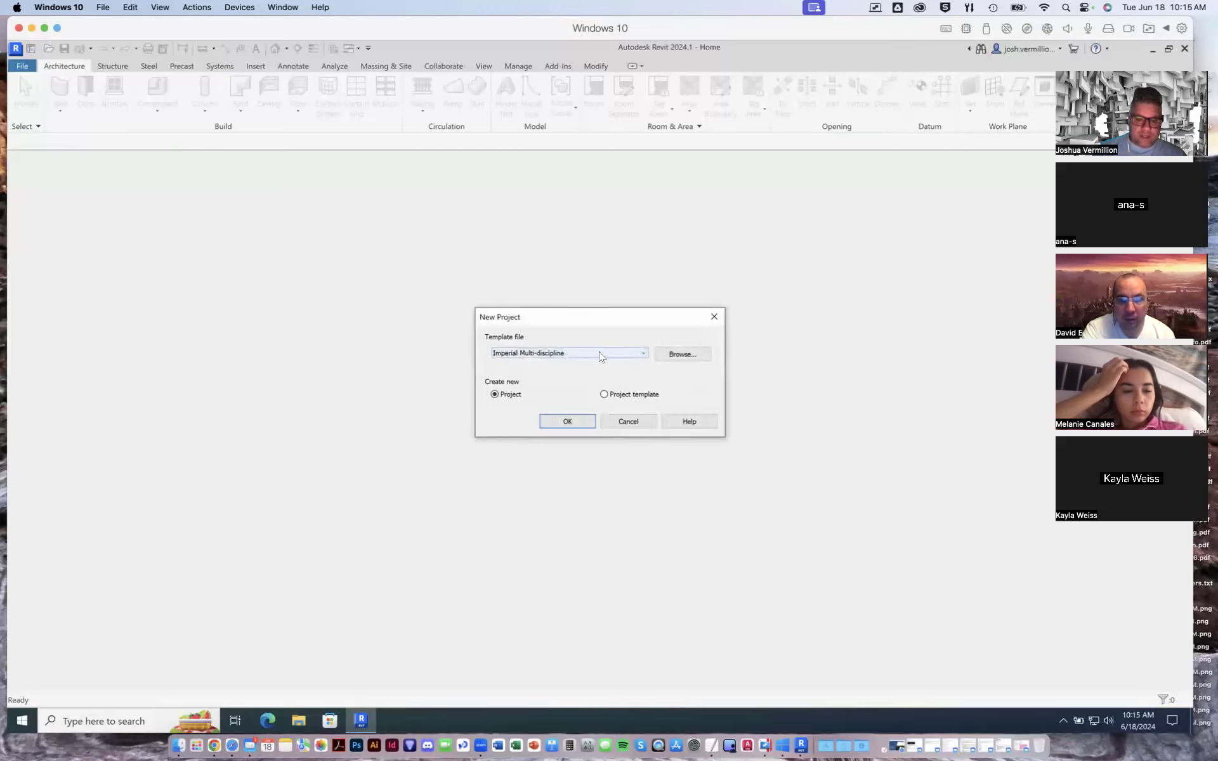
pyautogui.click(644, 353)
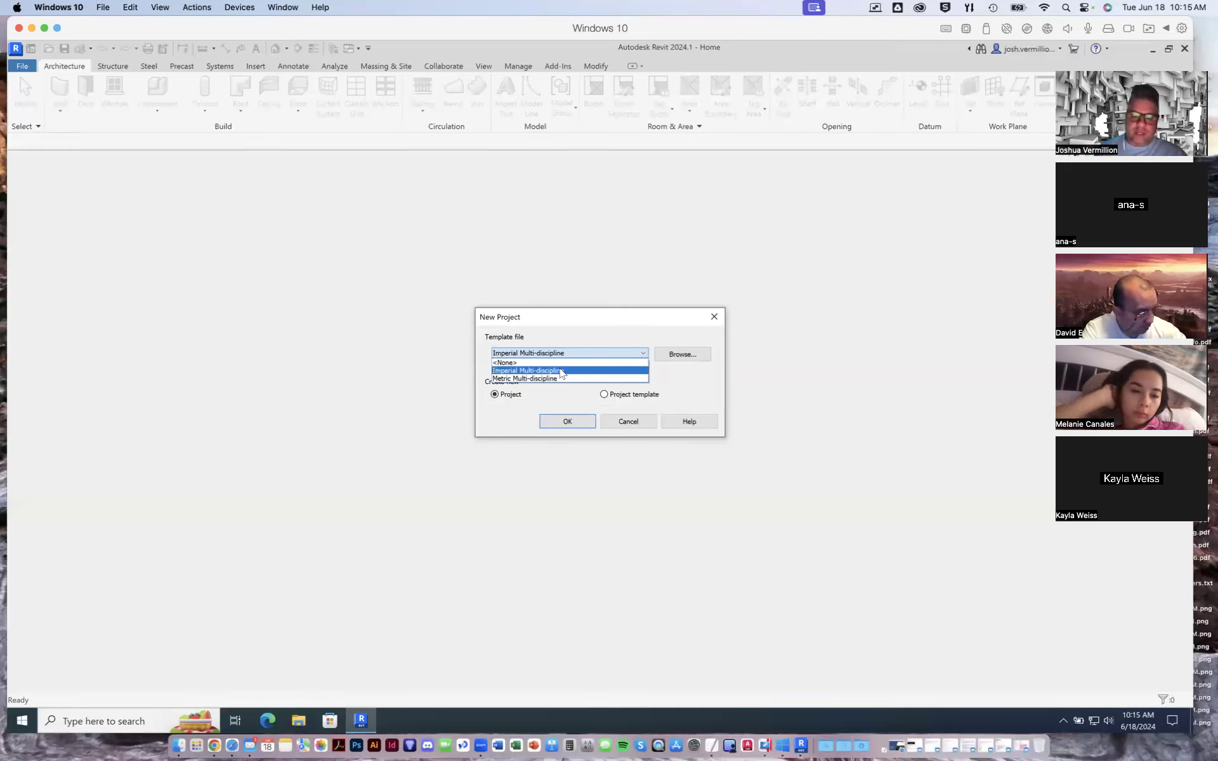
pyautogui.click(590, 354)
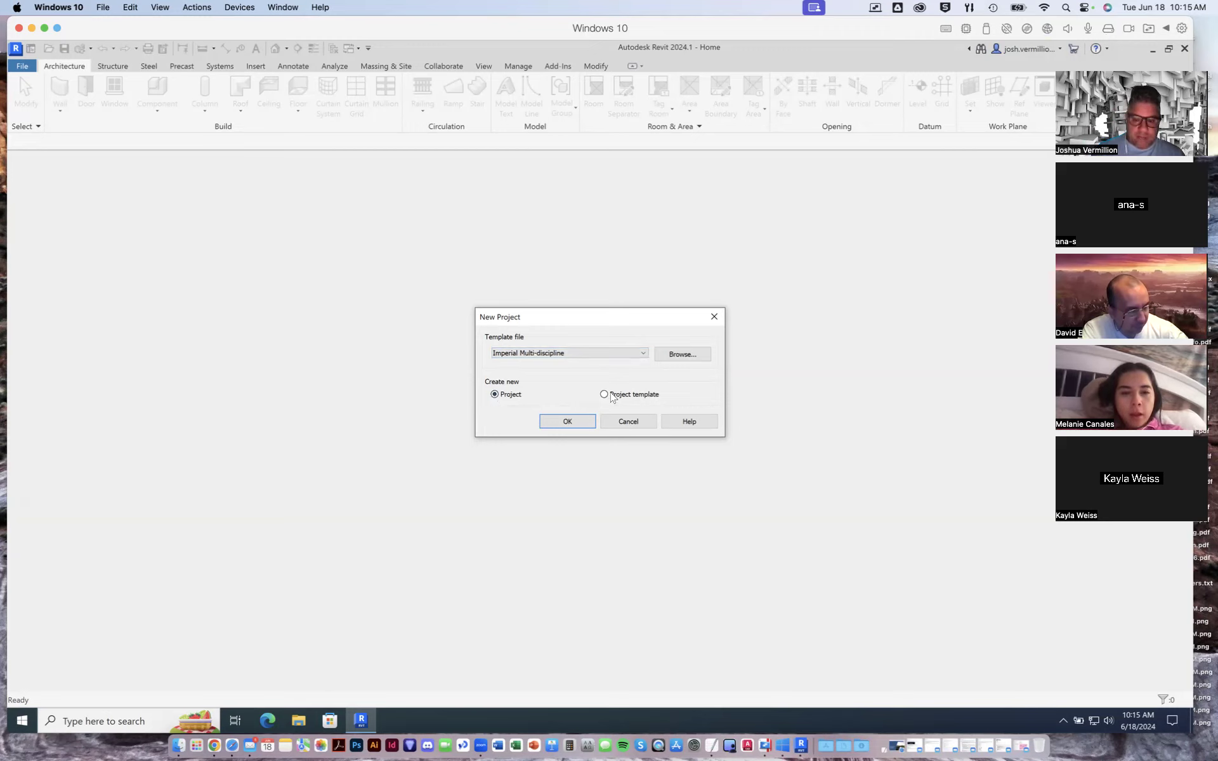
pyautogui.click(568, 421)
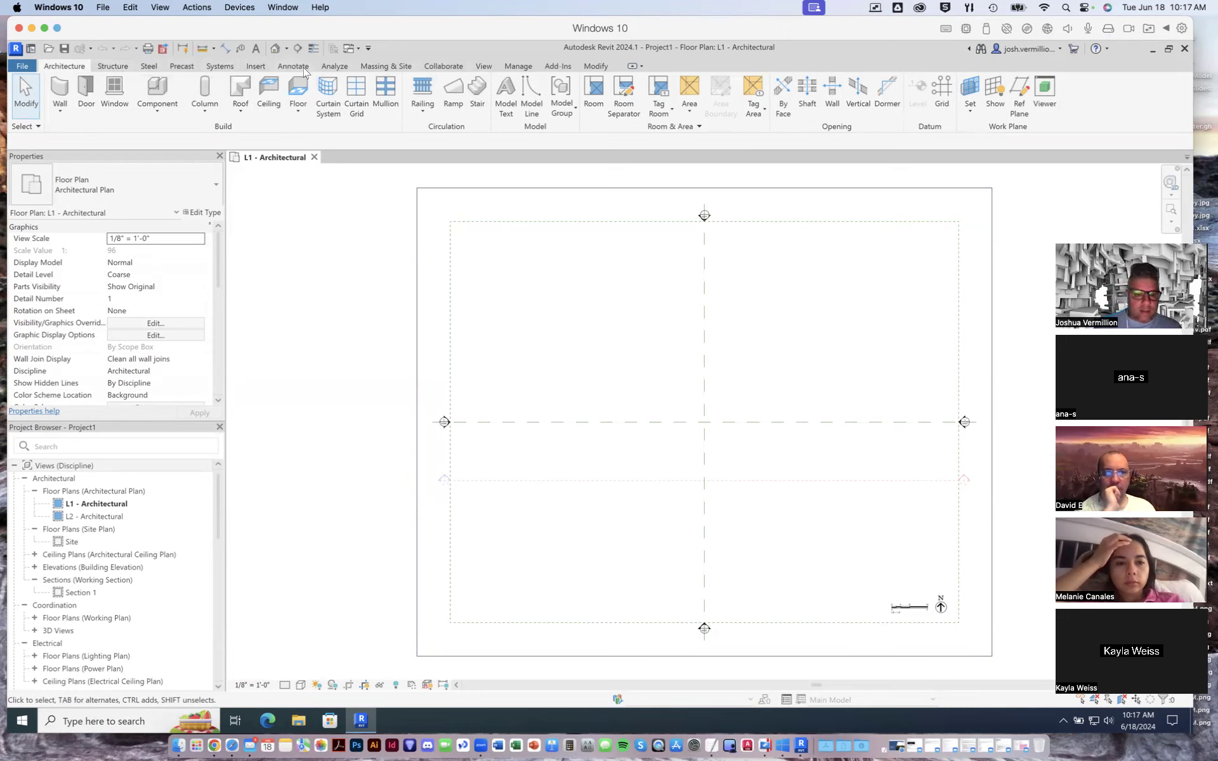
pyautogui.click(256, 67)
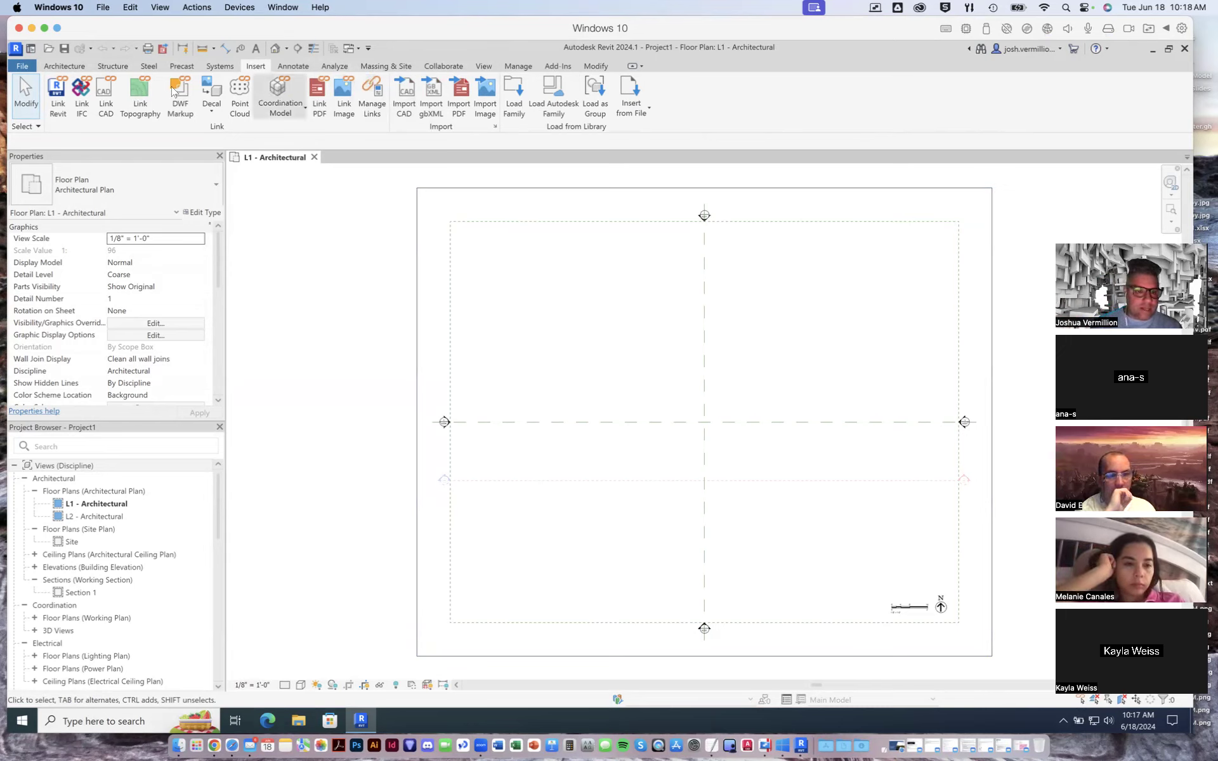
pyautogui.click(65, 67)
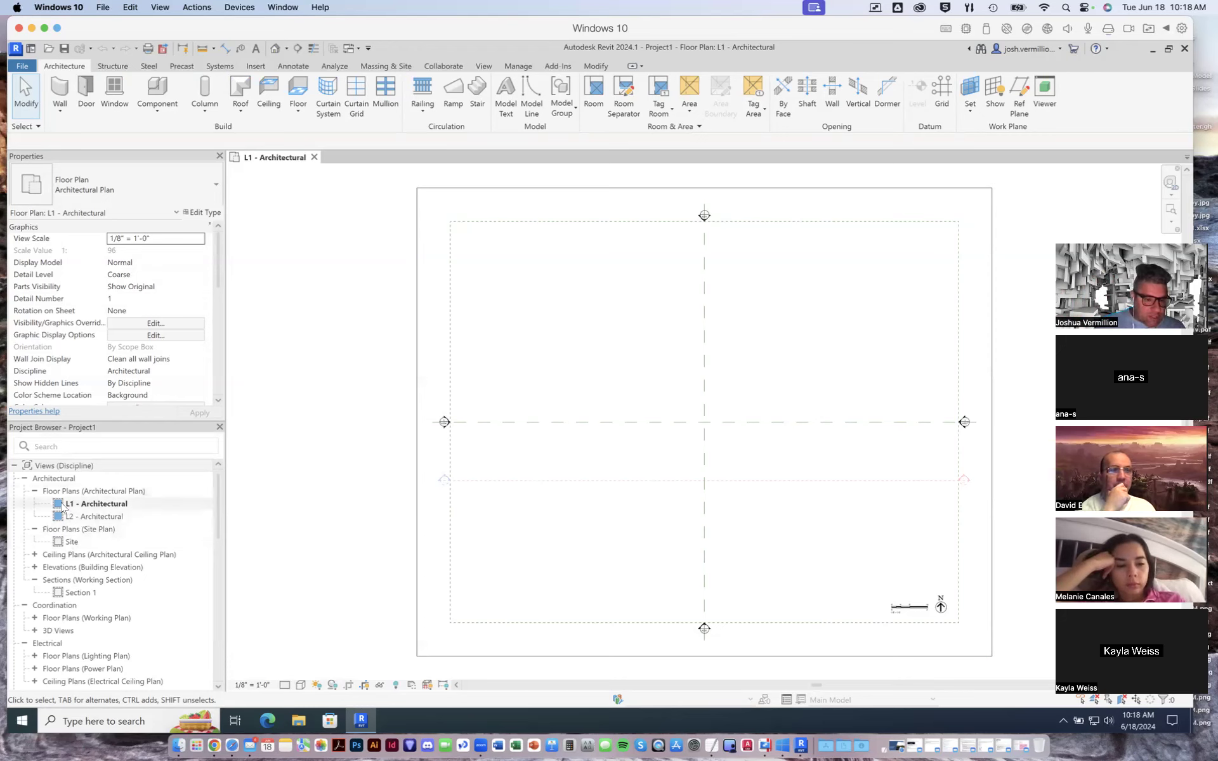
# - Open the L2 - Architectural and Site floor plans and compare them with the L1 - Architectural plan
pyautogui.doubleClick(88, 517)
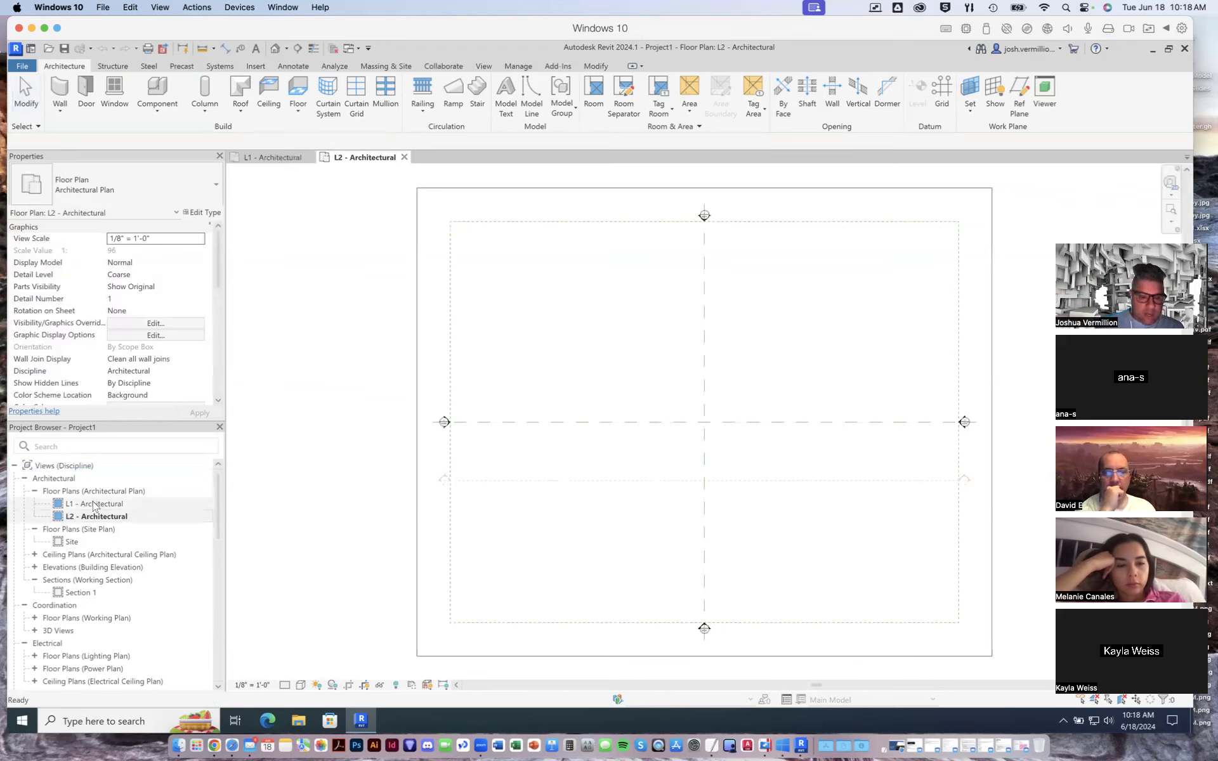
pyautogui.doubleClick(93, 505)
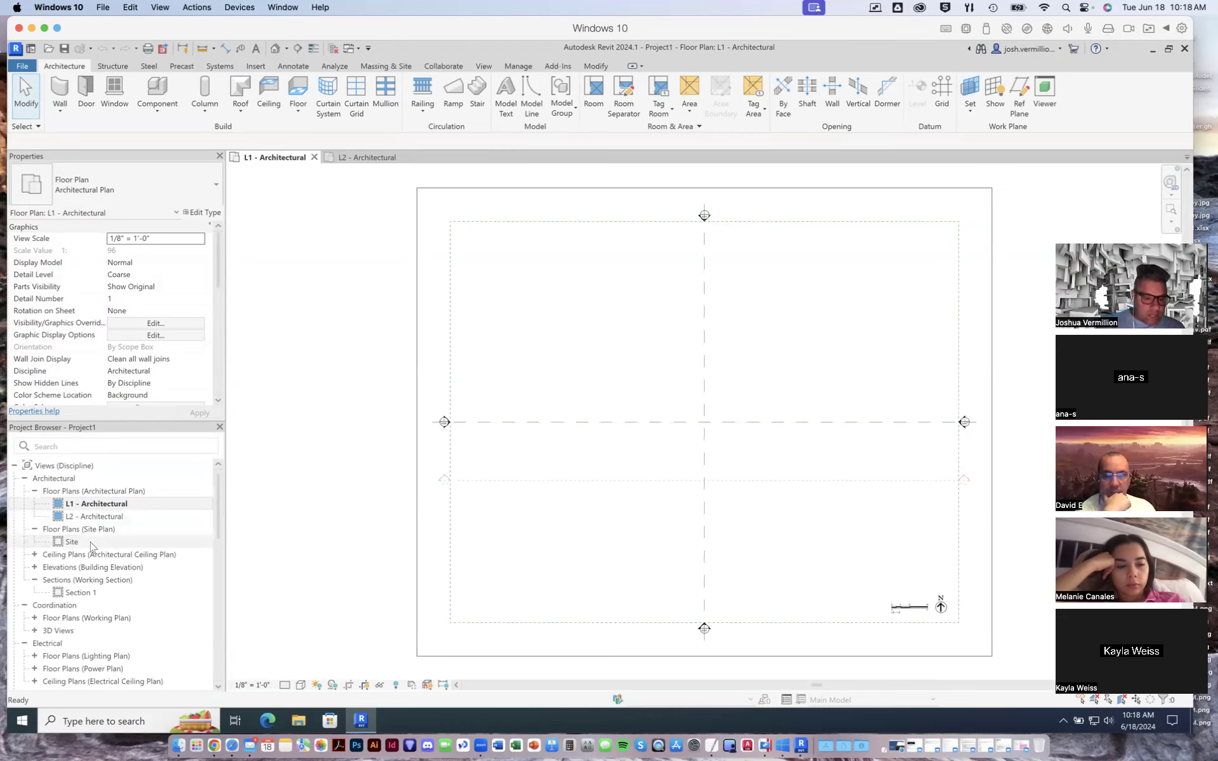
pyautogui.doubleClick(72, 542)
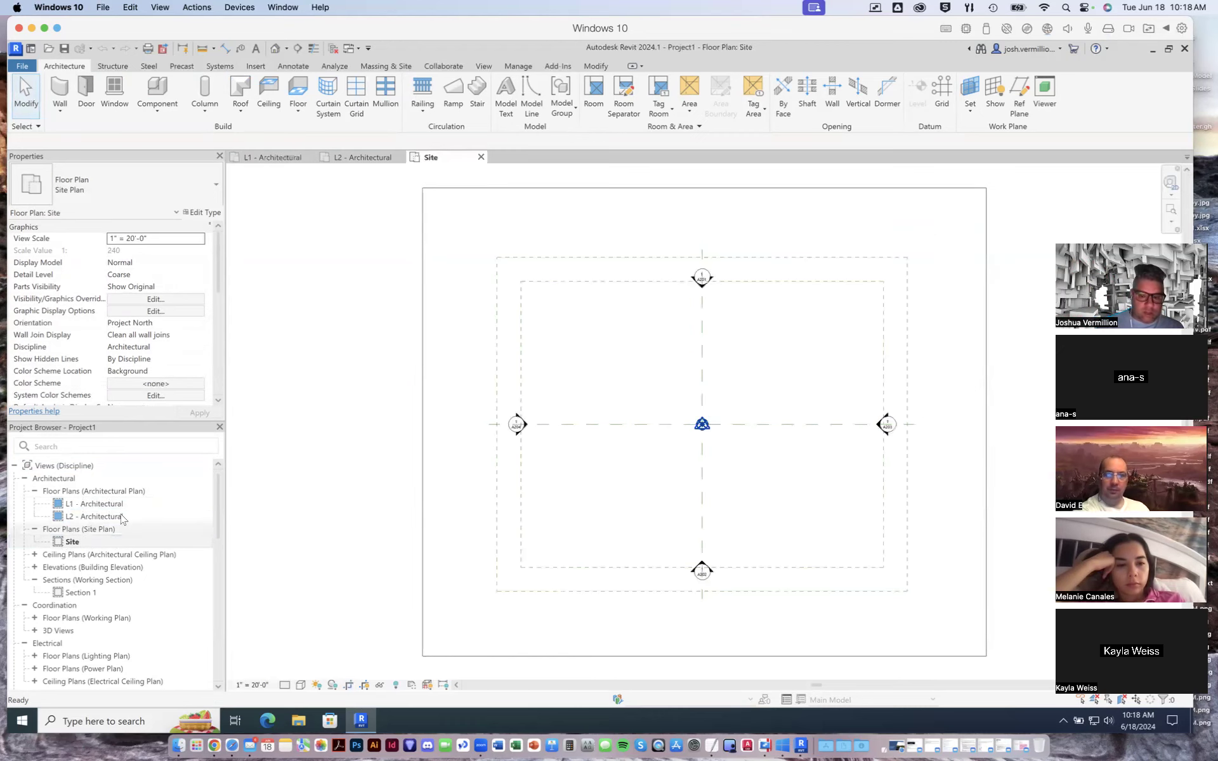
pyautogui.click(277, 163)
pyautogui.click(366, 159)
pyautogui.click(452, 159)
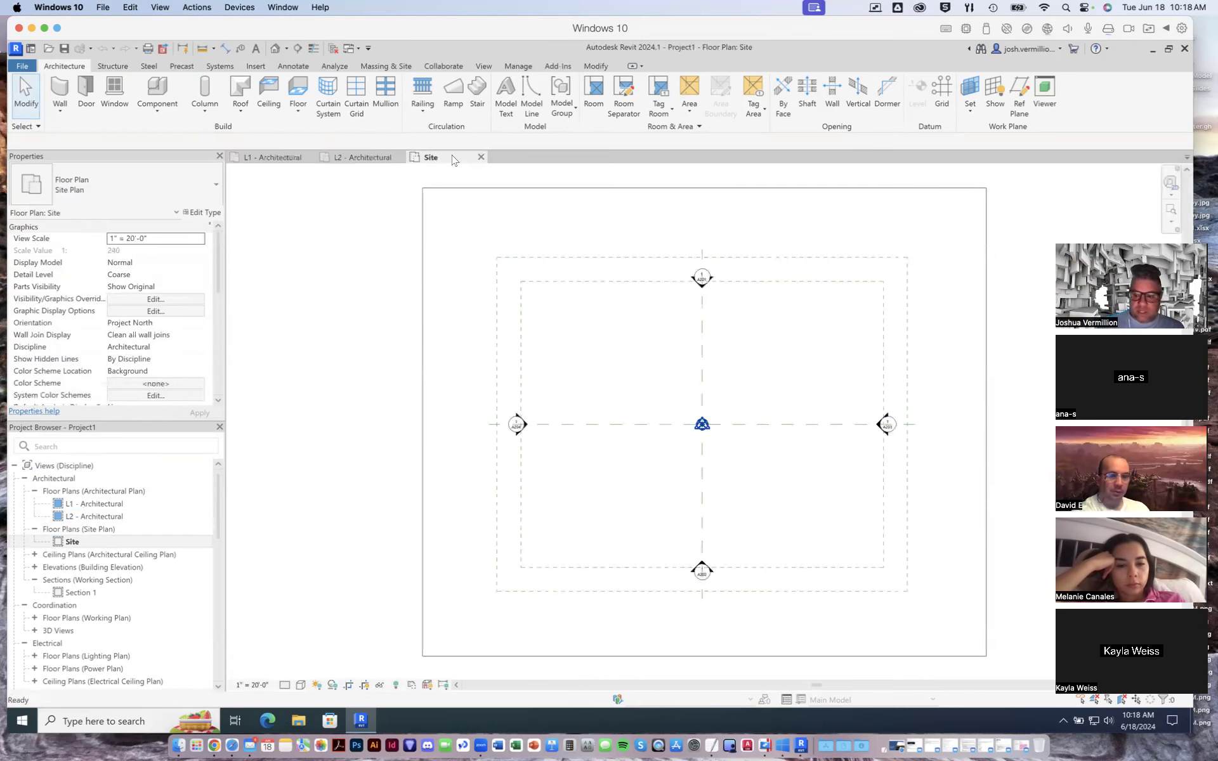
pyautogui.click(357, 159)
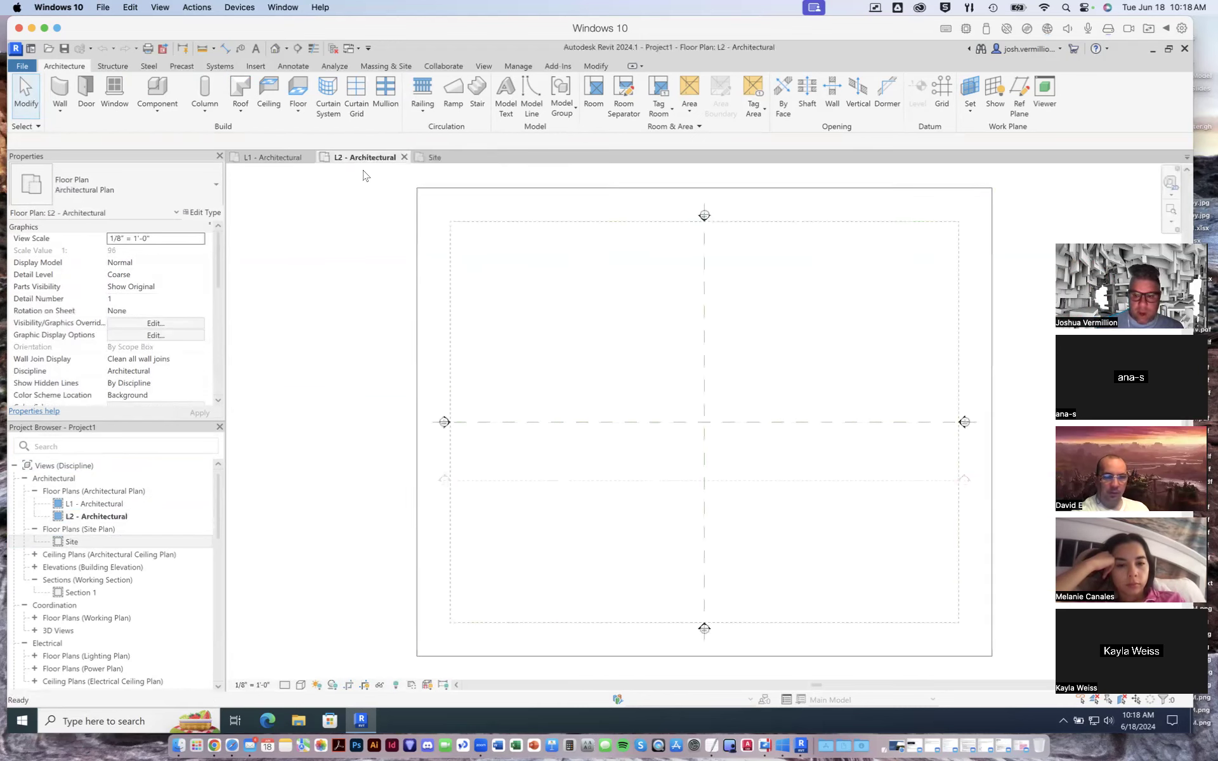
pyautogui.click(274, 158)
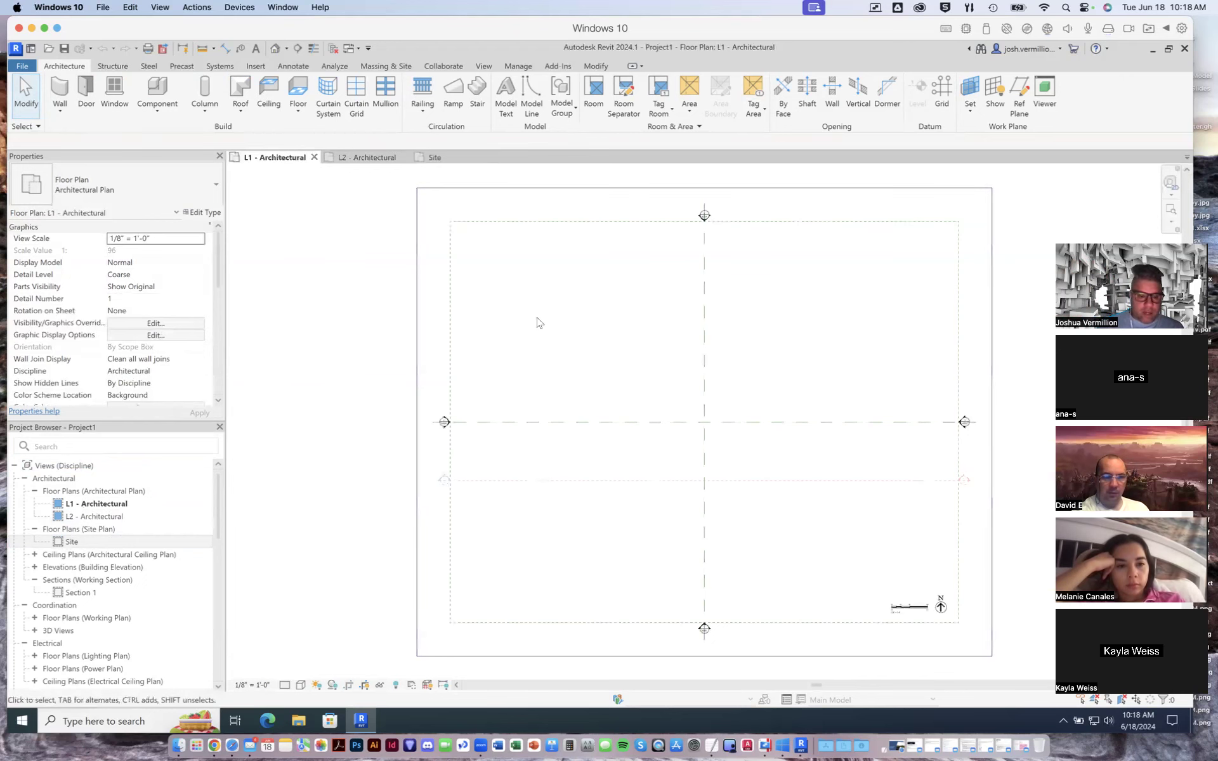
pyautogui.click(365, 157)
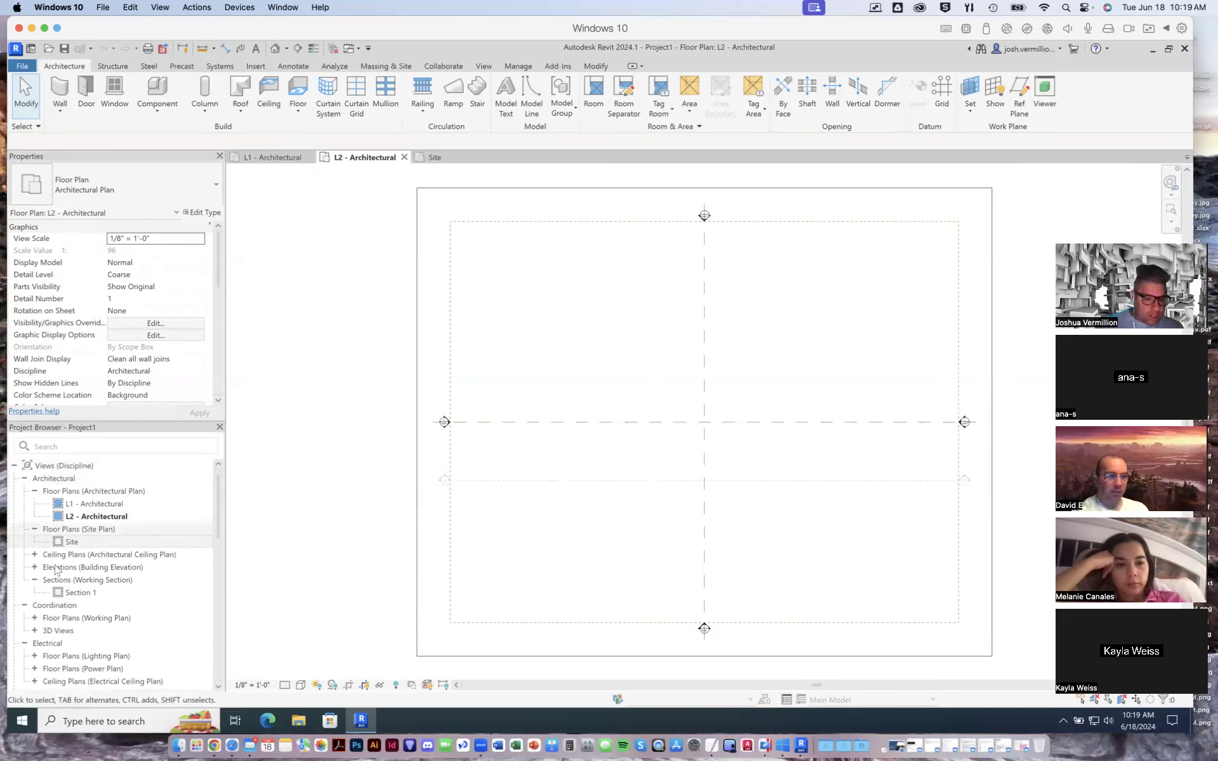
# - Open the Section 1 view and the East, North, South and West architectural elevations
pyautogui.doubleClick(82, 592)
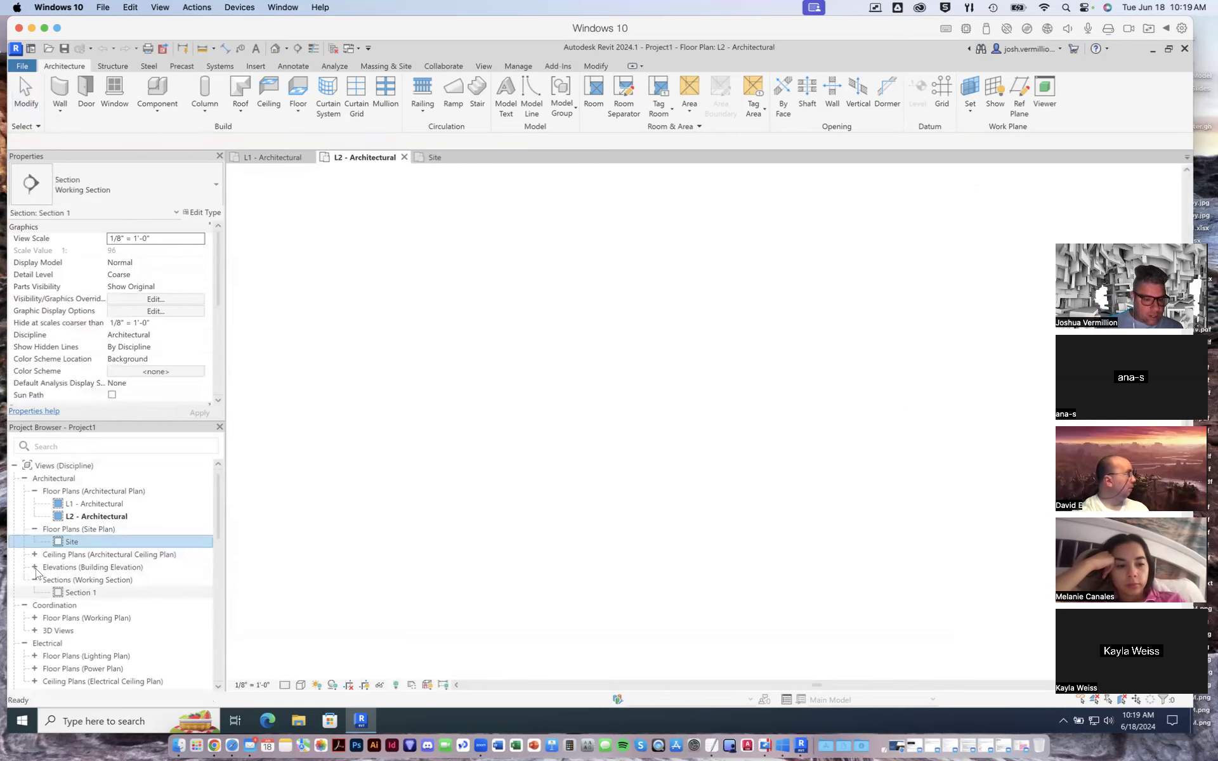
pyautogui.click(35, 568)
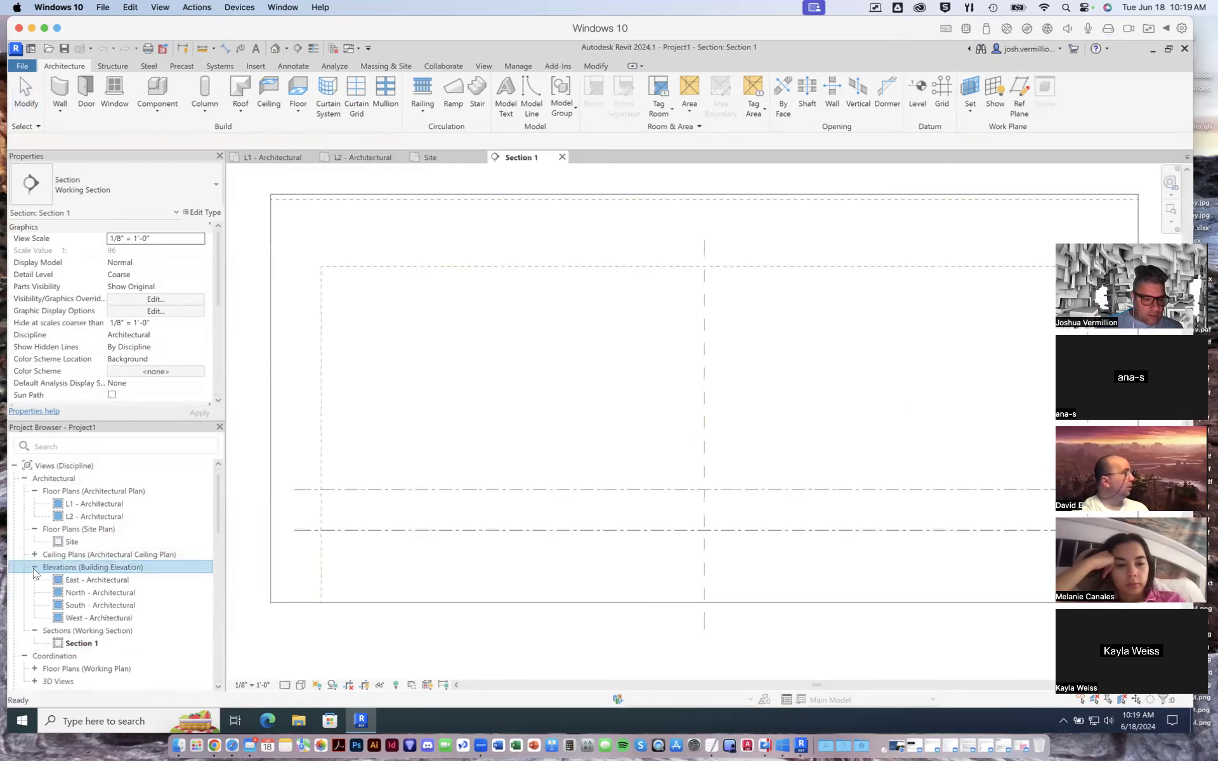
pyautogui.doubleClick(81, 585)
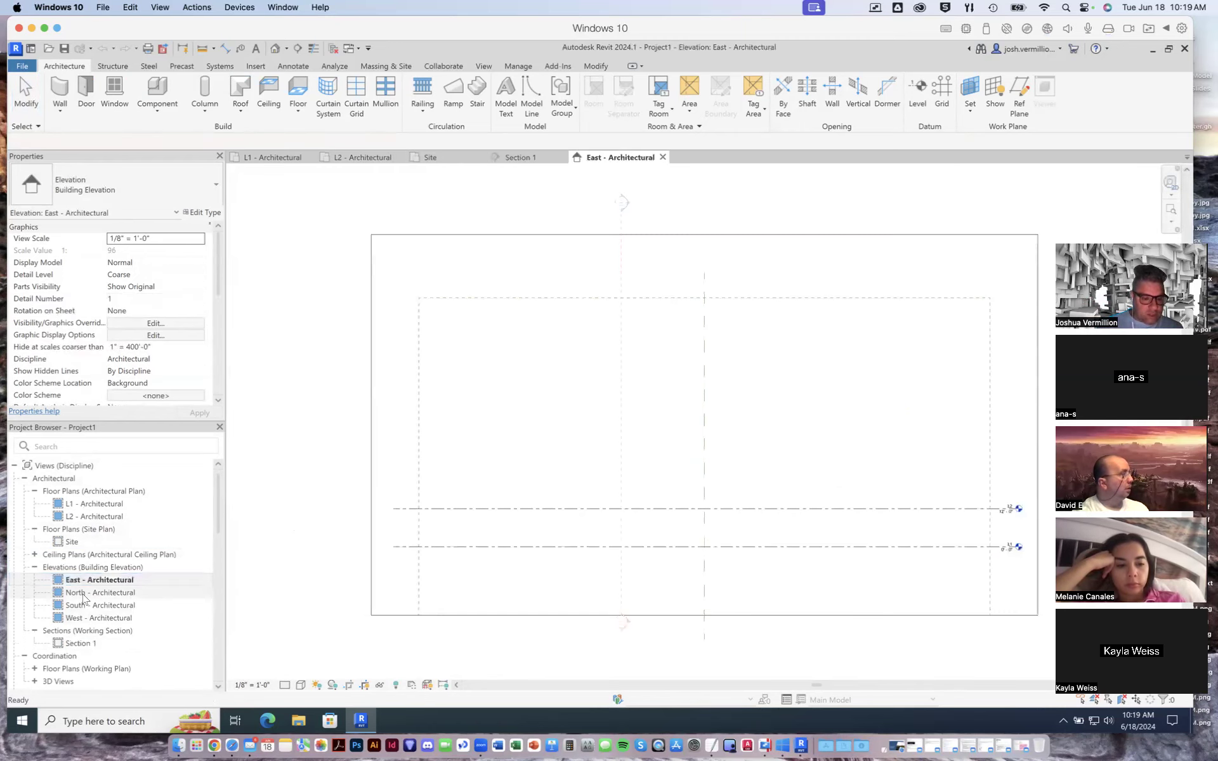
pyautogui.doubleClick(83, 594)
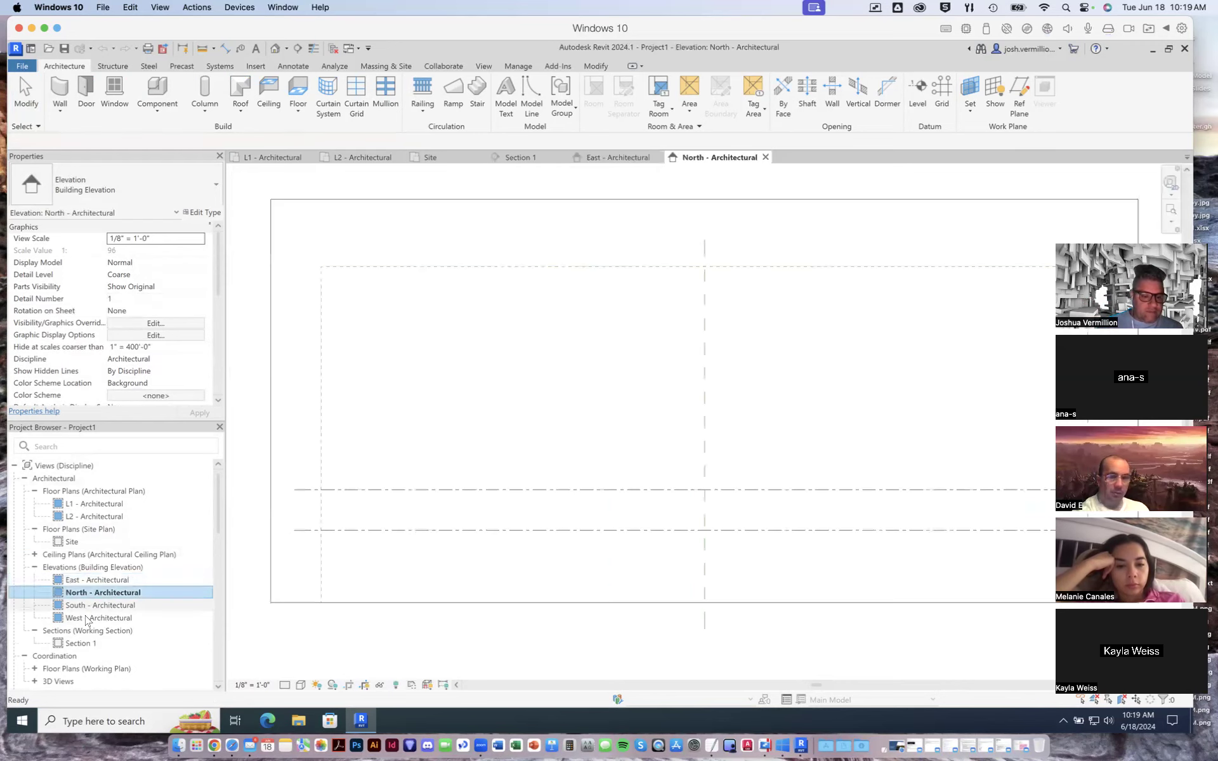
pyautogui.doubleClick(85, 607)
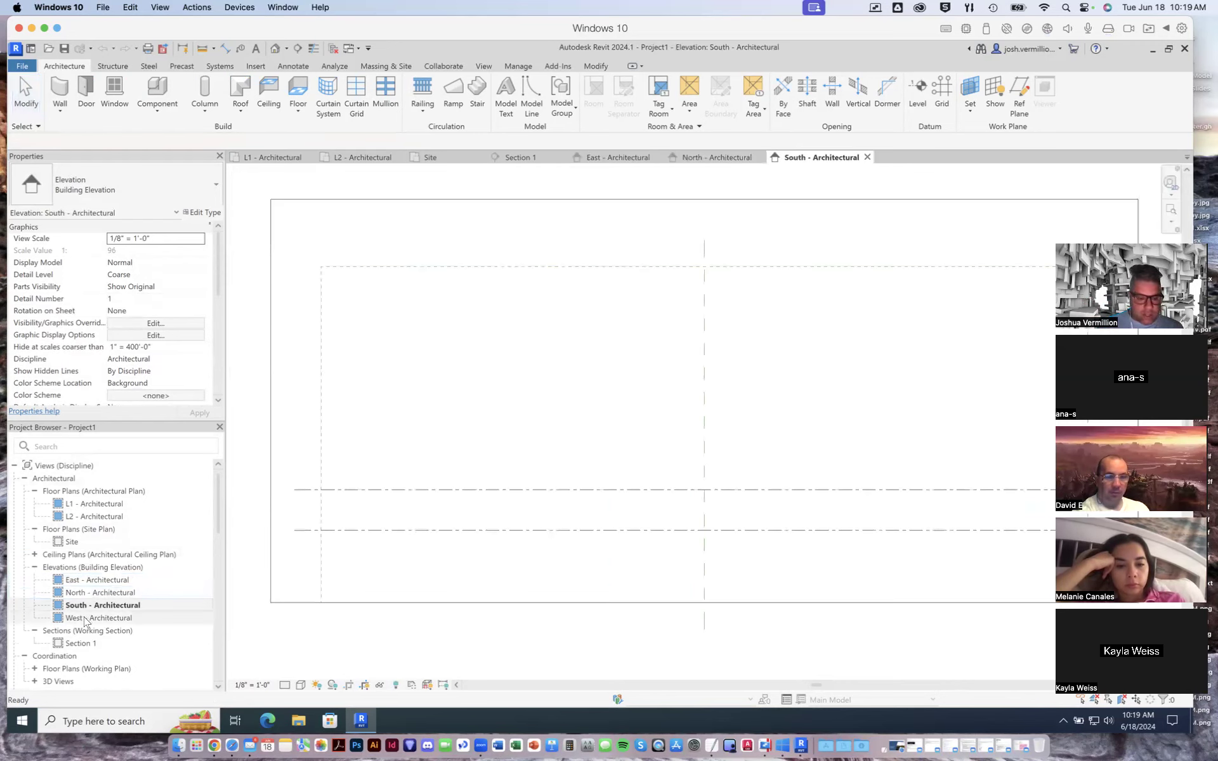
pyautogui.doubleClick(85, 618)
# - Expand the coordination 3D views and open the Cover Sheet View
pyautogui.scroll(-2, 119, 594)
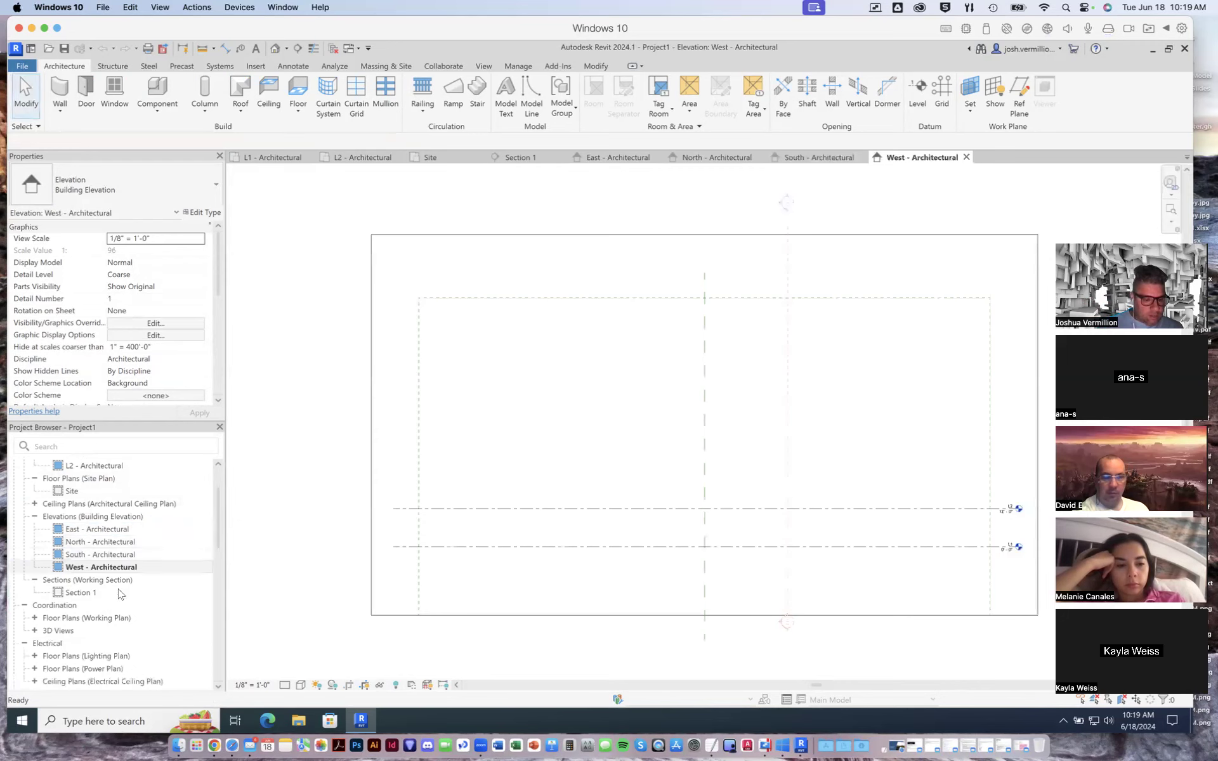
pyautogui.doubleClick(42, 631)
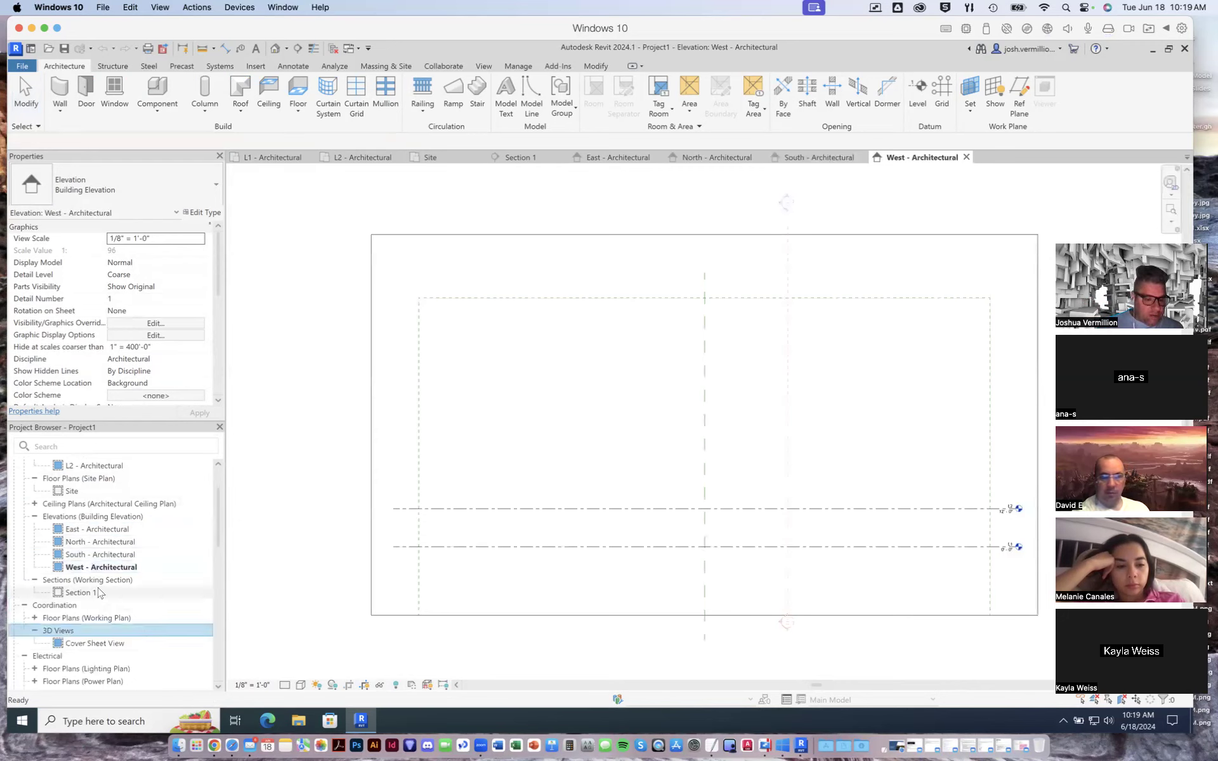
pyautogui.scroll(-4, 89, 559)
pyautogui.doubleClick(92, 540)
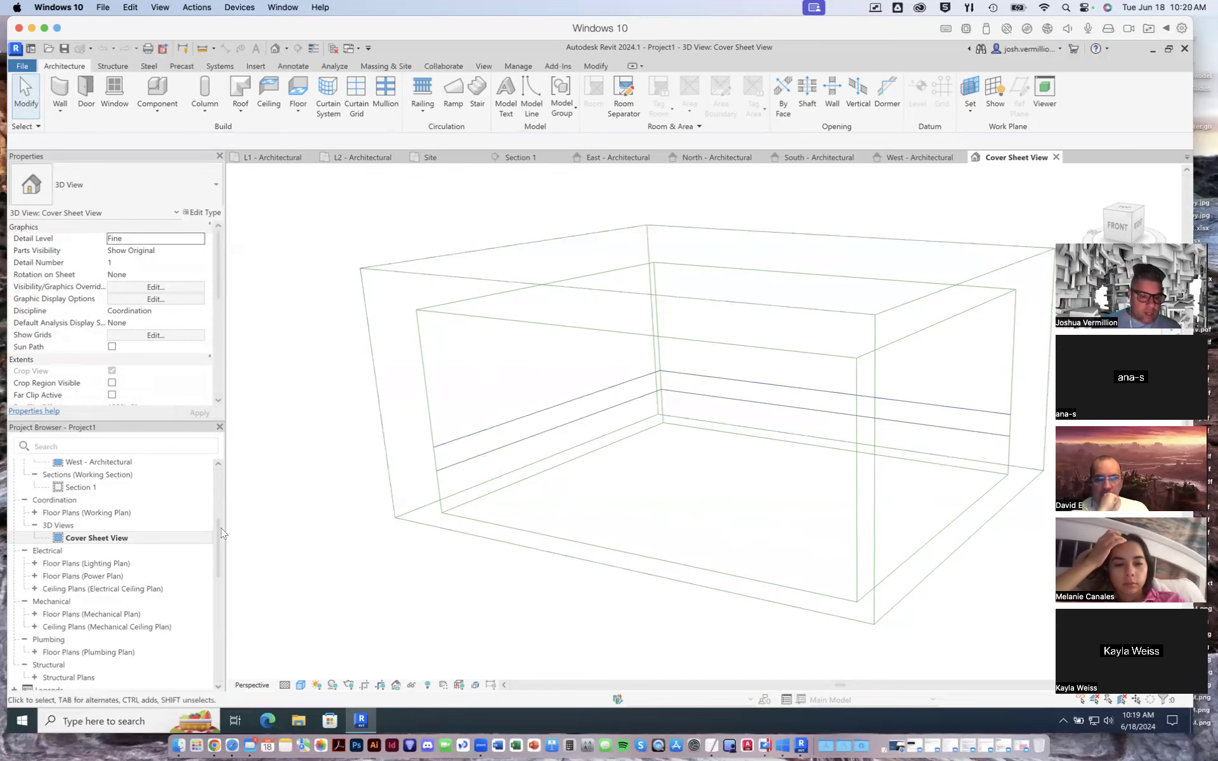
pyautogui.moveTo(218, 536); pyautogui.dragTo(218, 479)
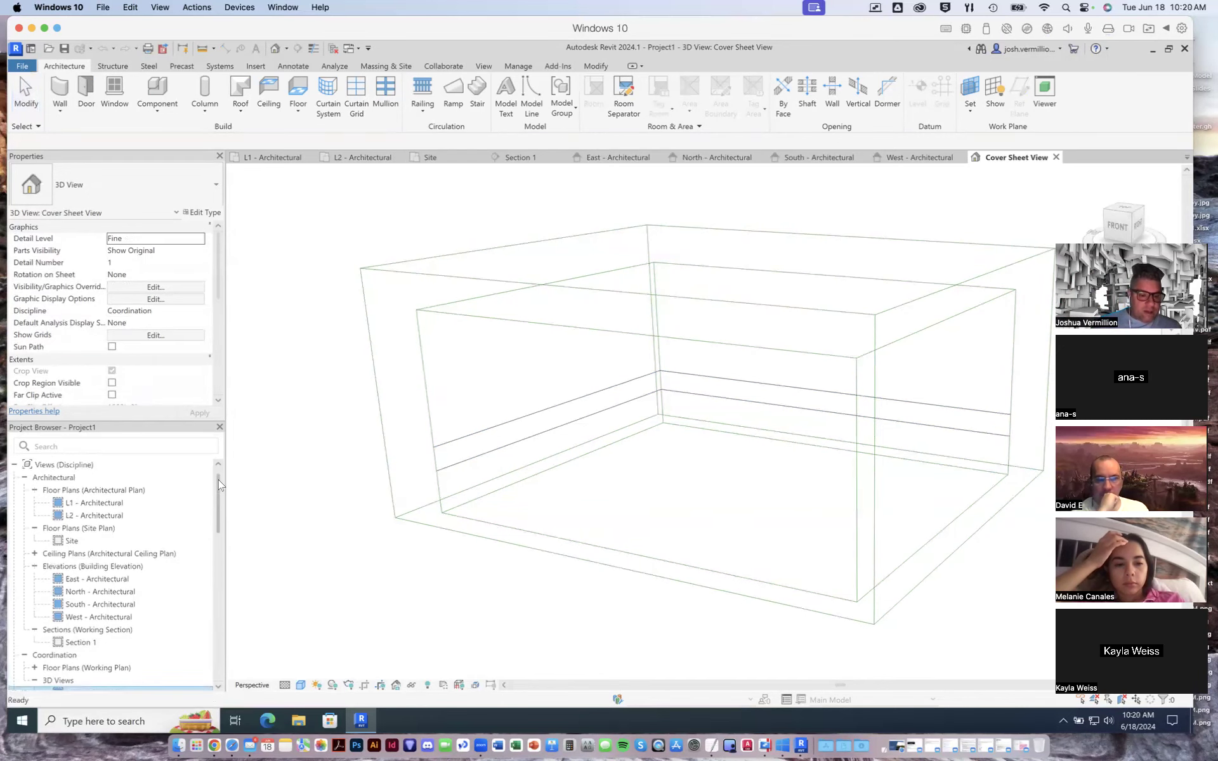
# - Open the L1 - Architectural plan and move the horizontal reference plane south and the vertical one east, near the scope box edges
pyautogui.doubleClick(90, 505)
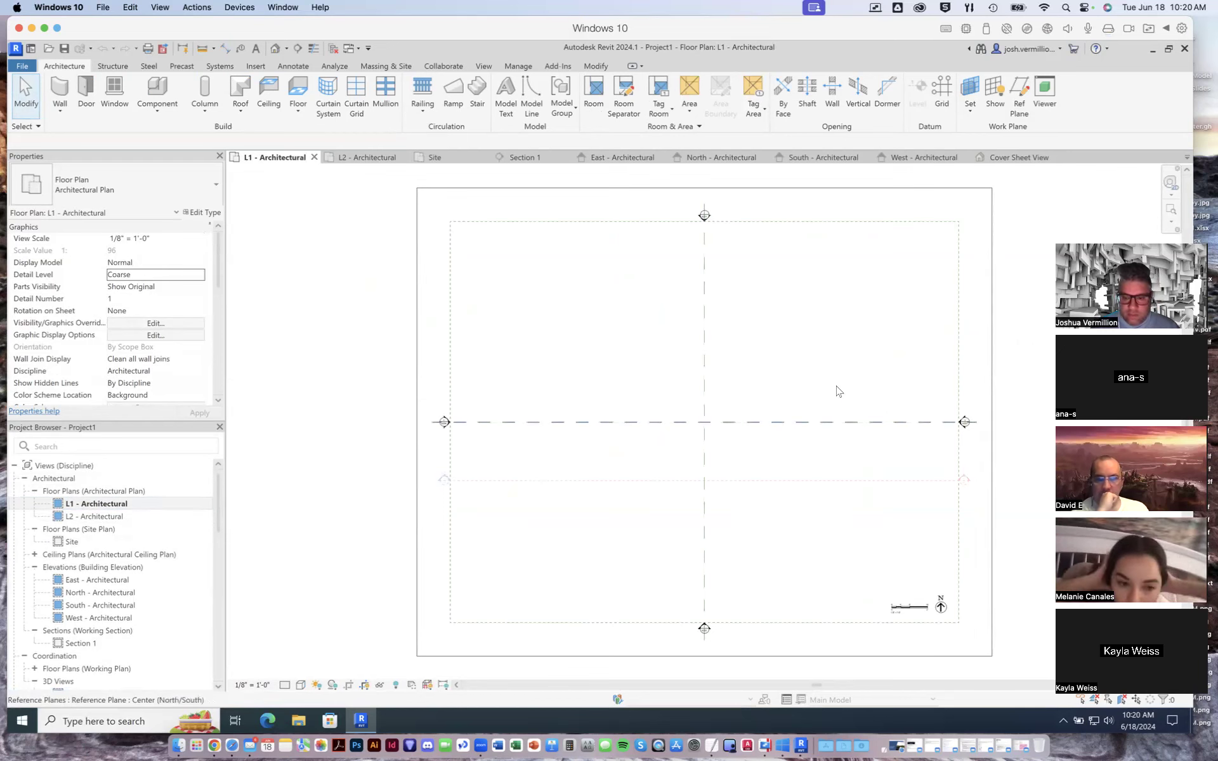
pyautogui.click(819, 423)
pyautogui.keyDown('ctrl'); pyautogui.moveTo(828, 426); pyautogui.dragTo(827, 582); pyautogui.keyUp('ctrl')
pyautogui.click(704, 346)
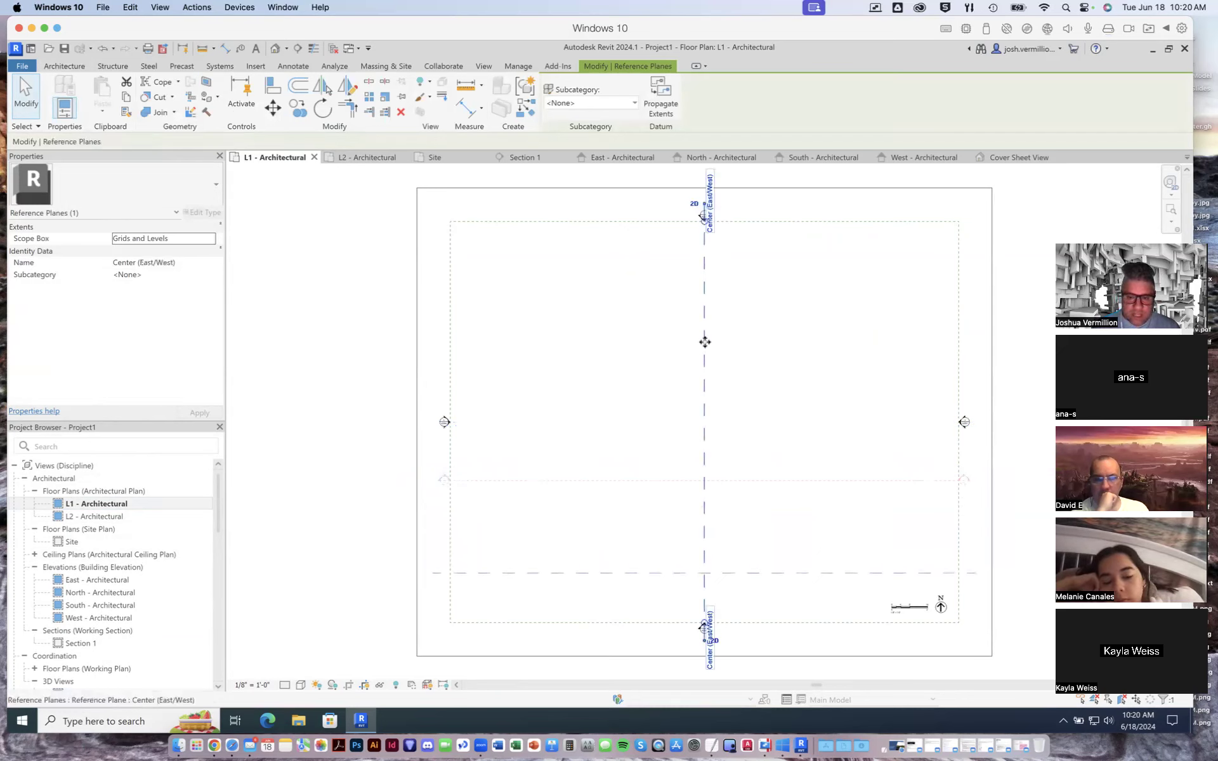
pyautogui.moveTo(710, 342); pyautogui.dragTo(920, 352)
# - Move the Section 1 line south so it sits just above the horizontal reference plane
pyautogui.click(832, 483)
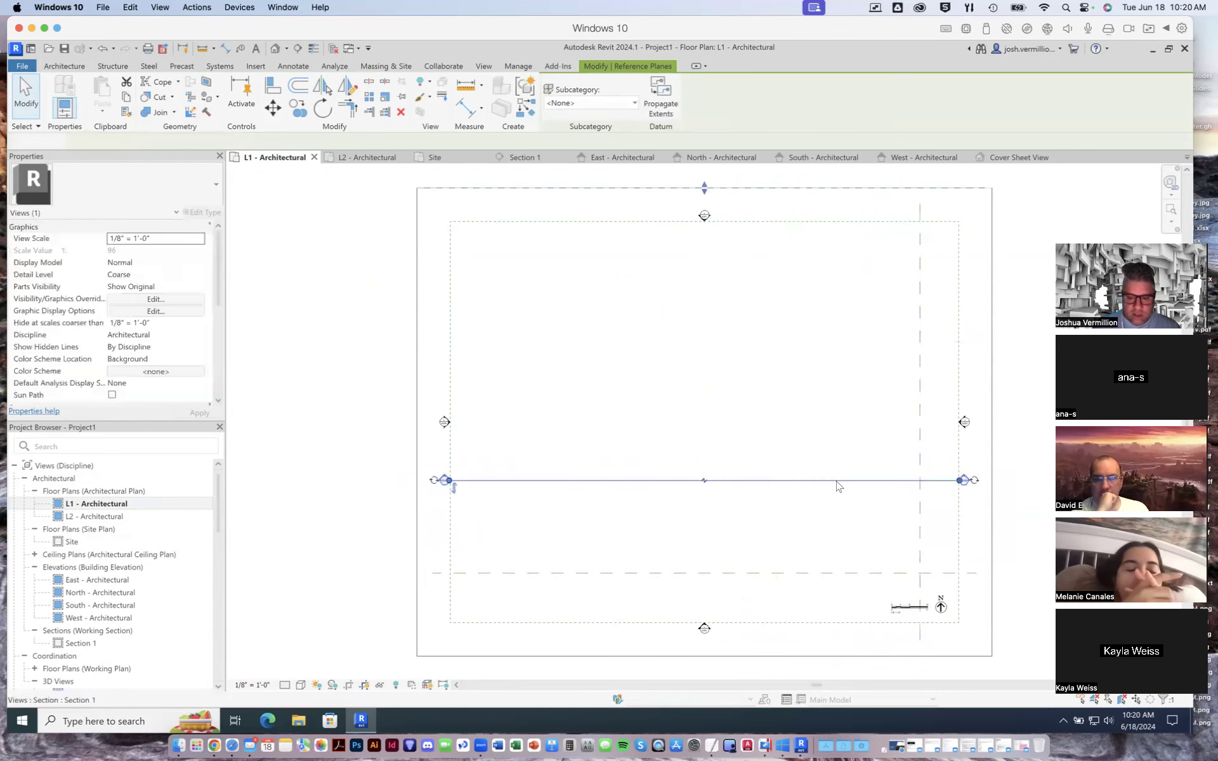
pyautogui.moveTo(836, 482); pyautogui.dragTo(837, 560)
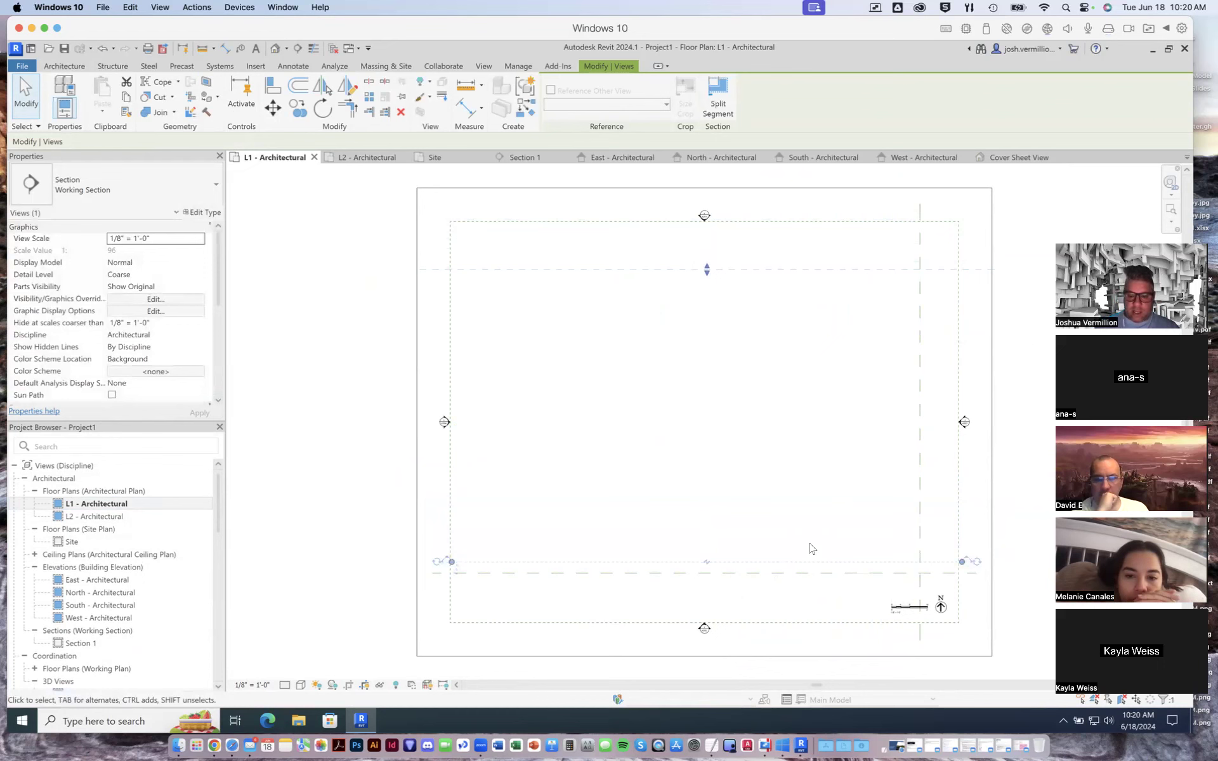
pyautogui.click(327, 355)
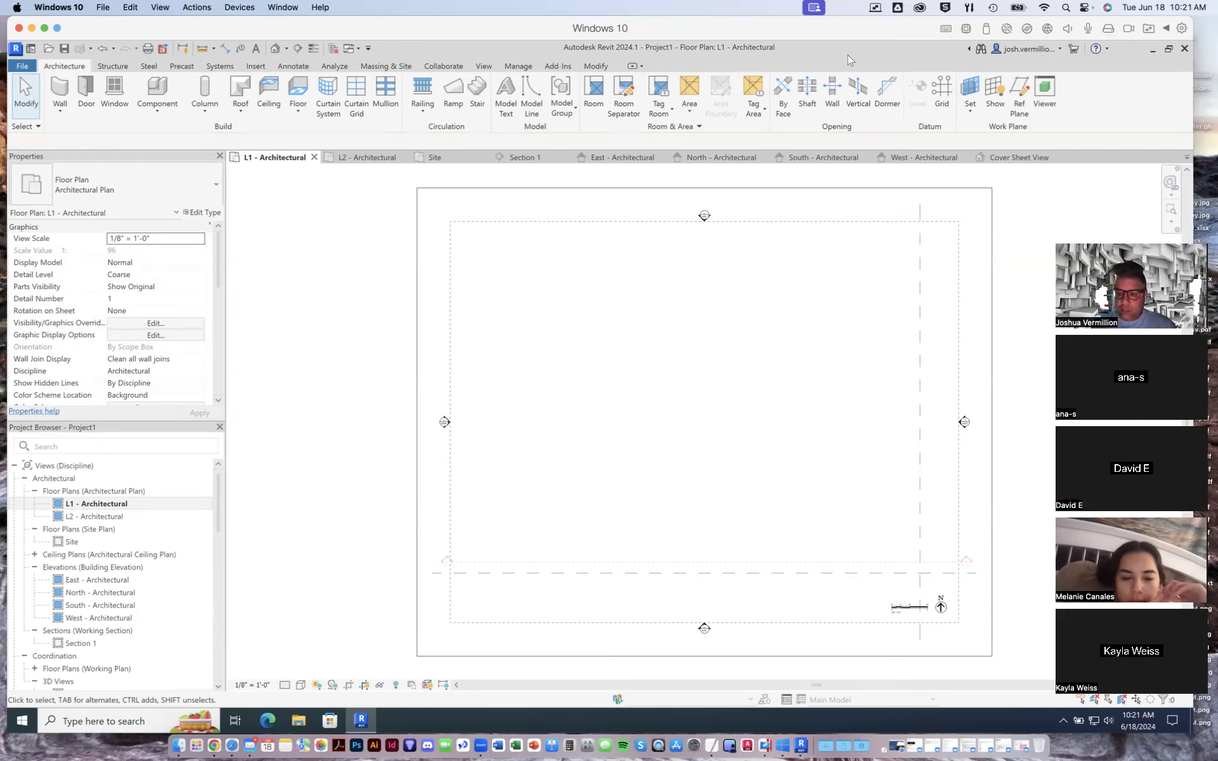
# - Draw a first vertical grid line from bottom to top near the west side of the scope box
pyautogui.click(941, 100)
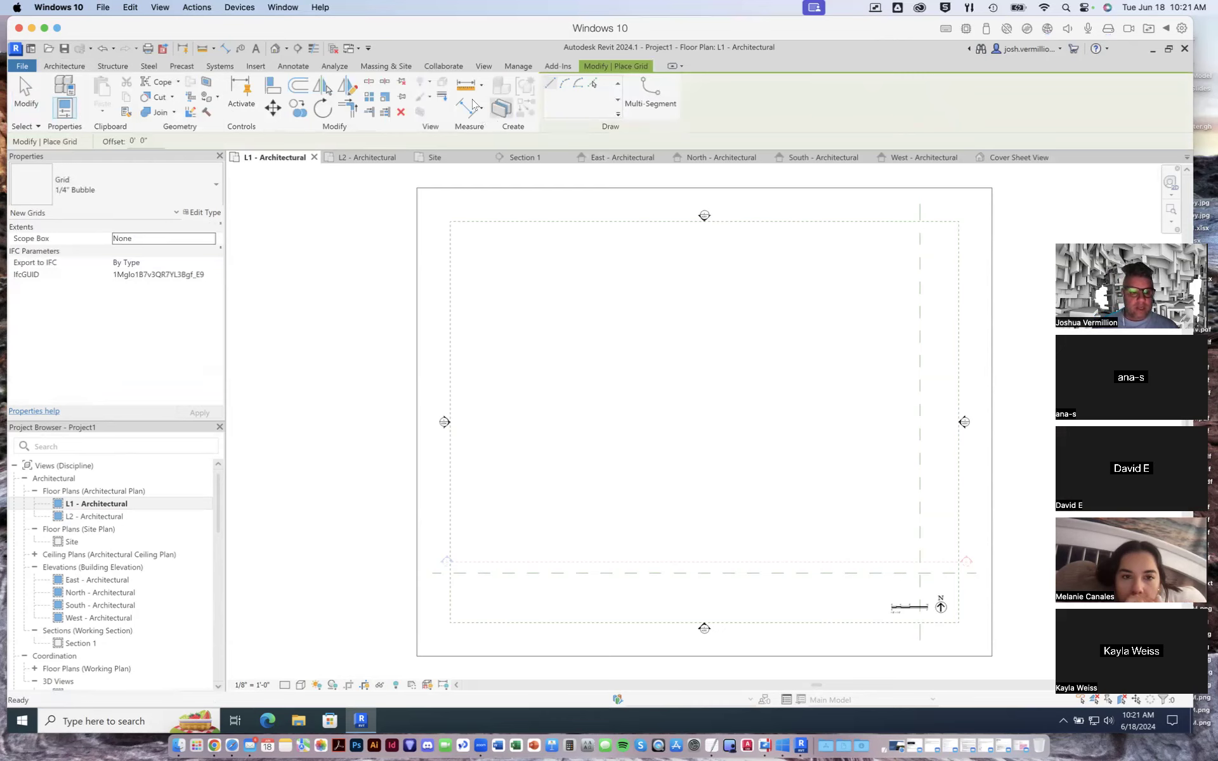
pyautogui.click(511, 513)
pyautogui.click(509, 284)
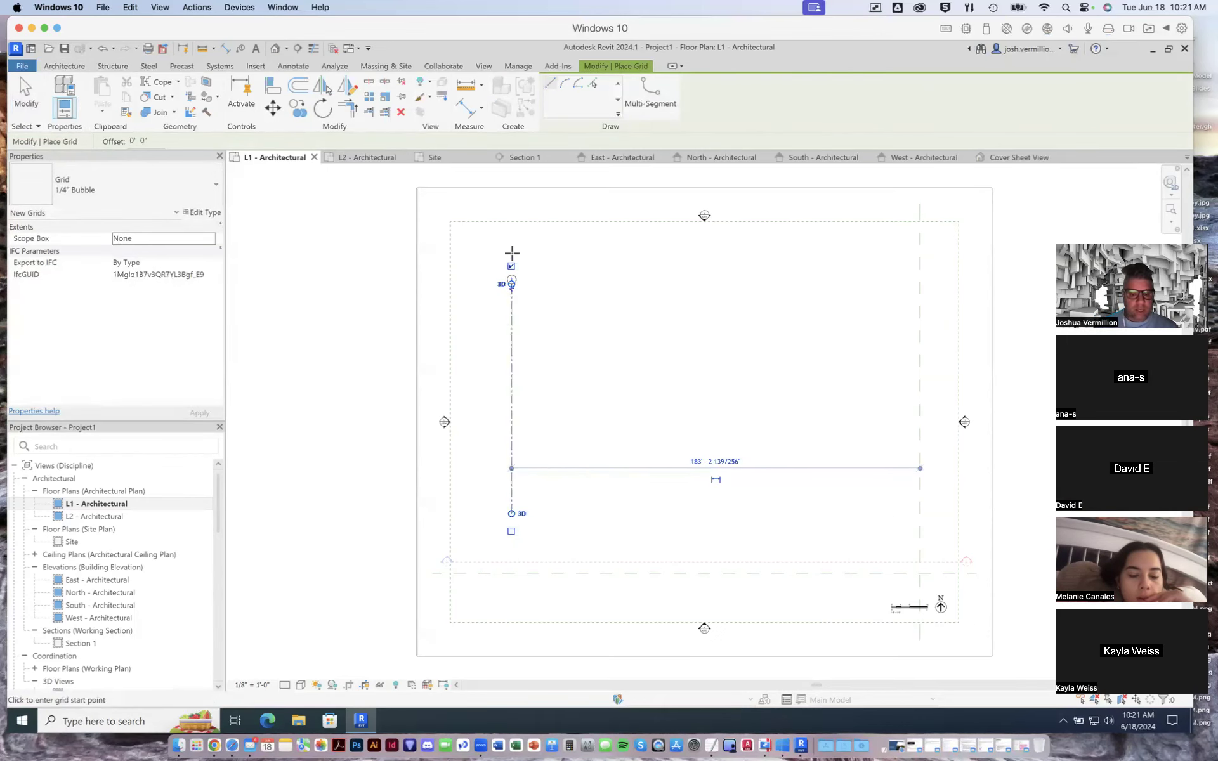
pyautogui.scroll(5, 508, 280)
pyautogui.scroll(-6, 505, 265)
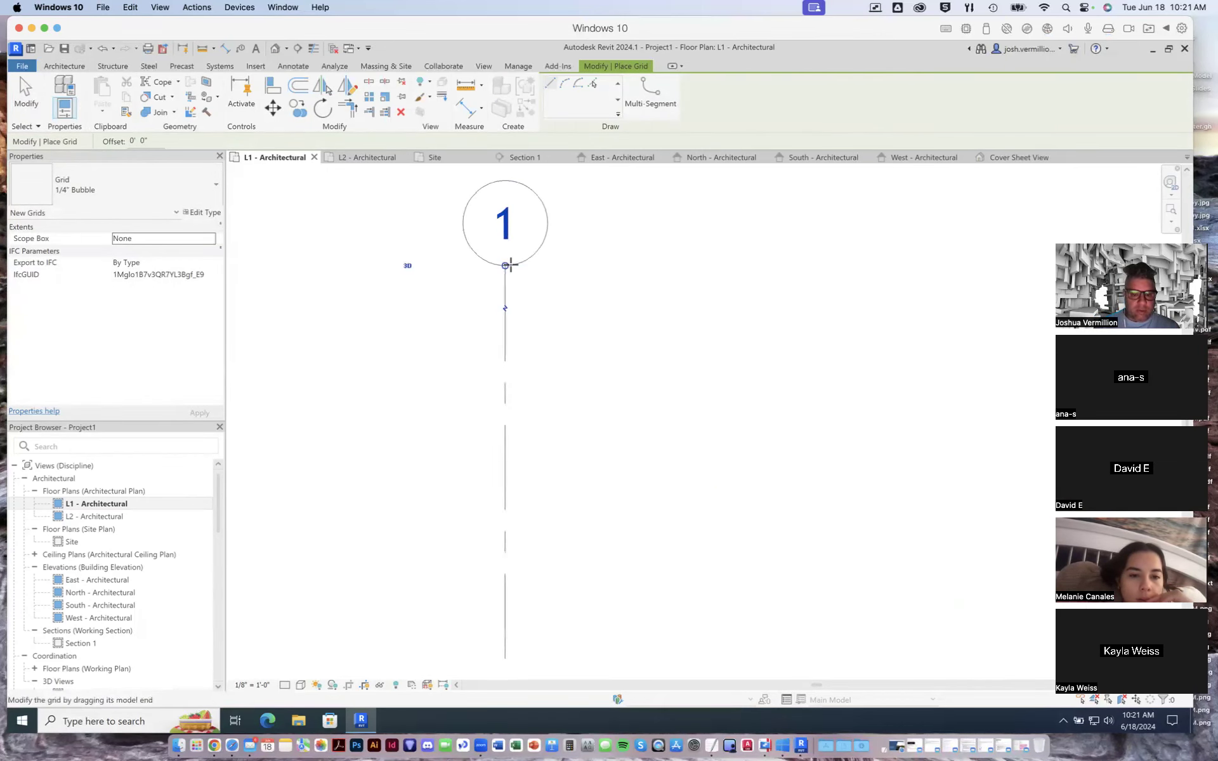
pyautogui.scroll(-3, 510, 265)
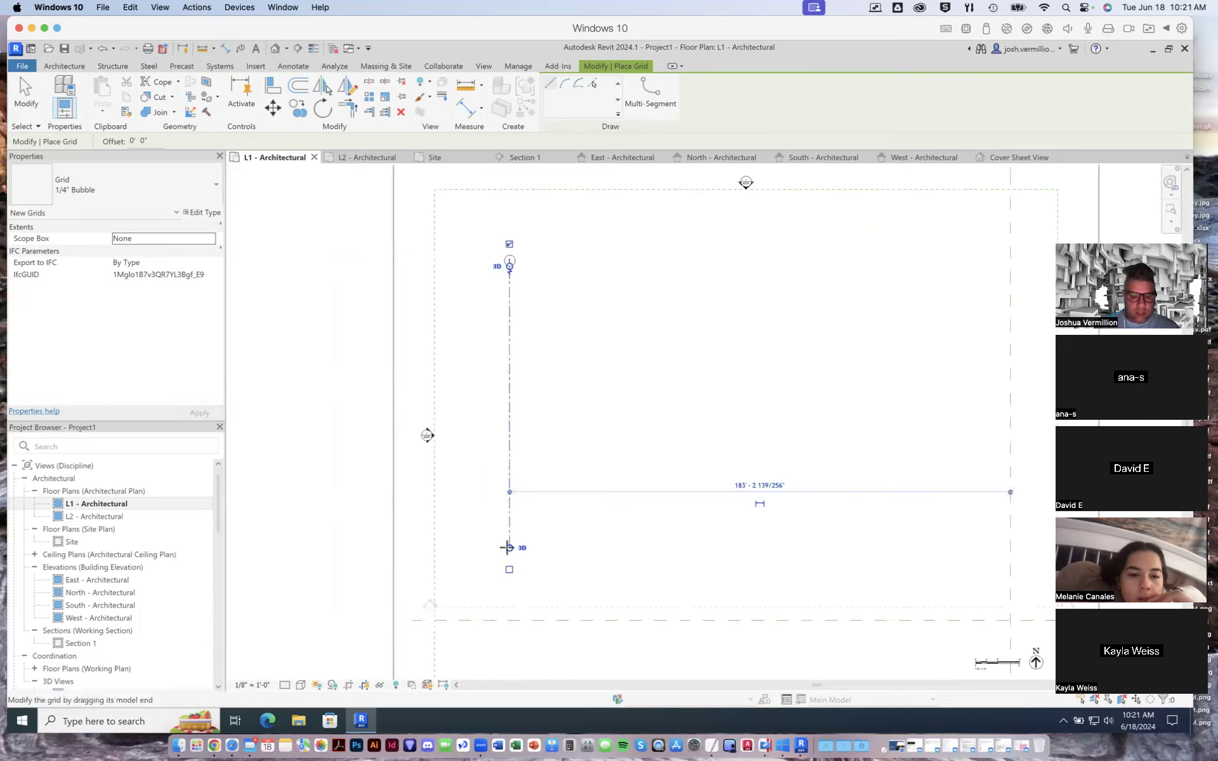
pyautogui.click(514, 548)
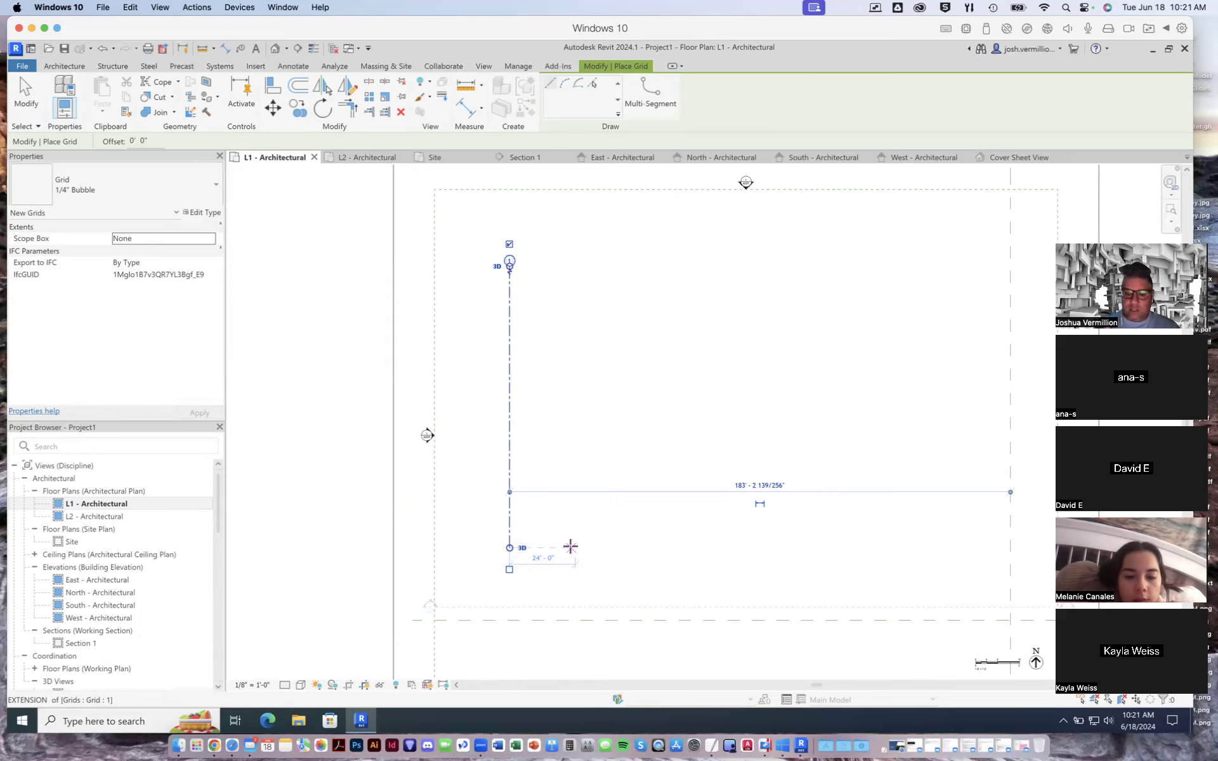
# - Draw vertical grid lines 2, 3 and 4 at 24'-0" spacing east of grid 1, aligned with its ends
pyautogui.click(571, 547)
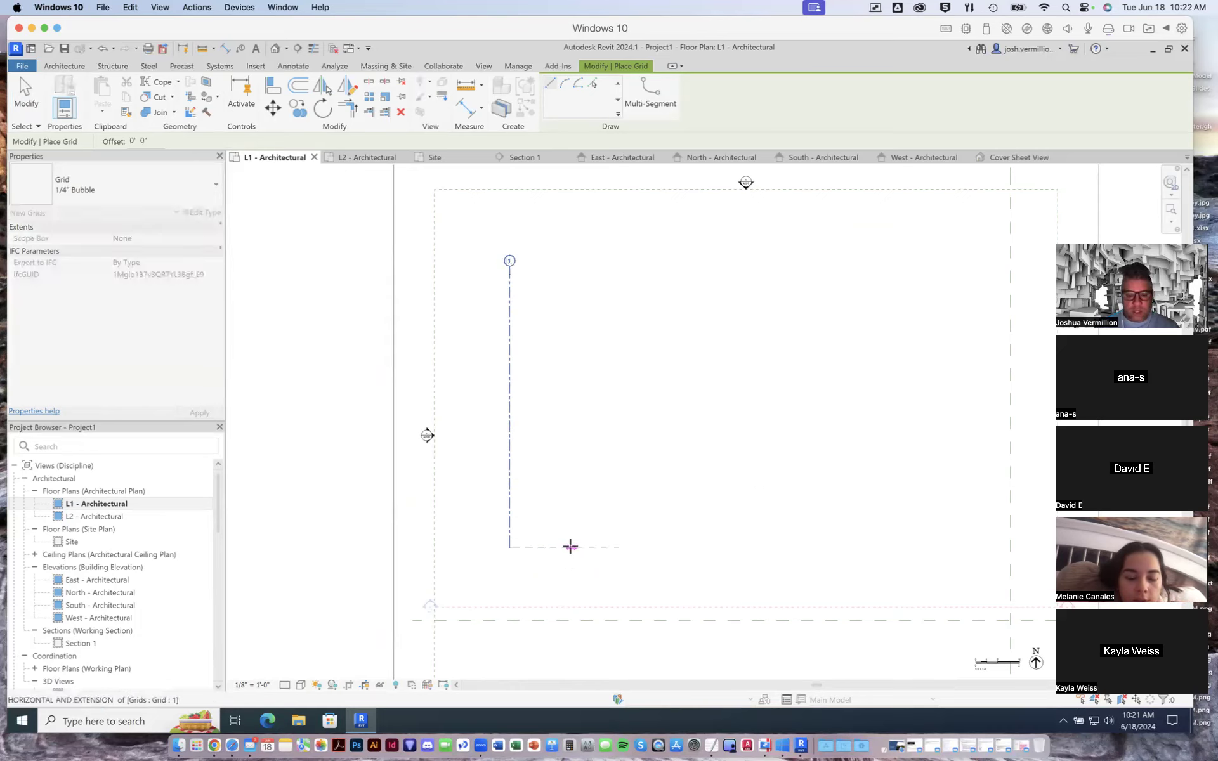
pyautogui.click(573, 266)
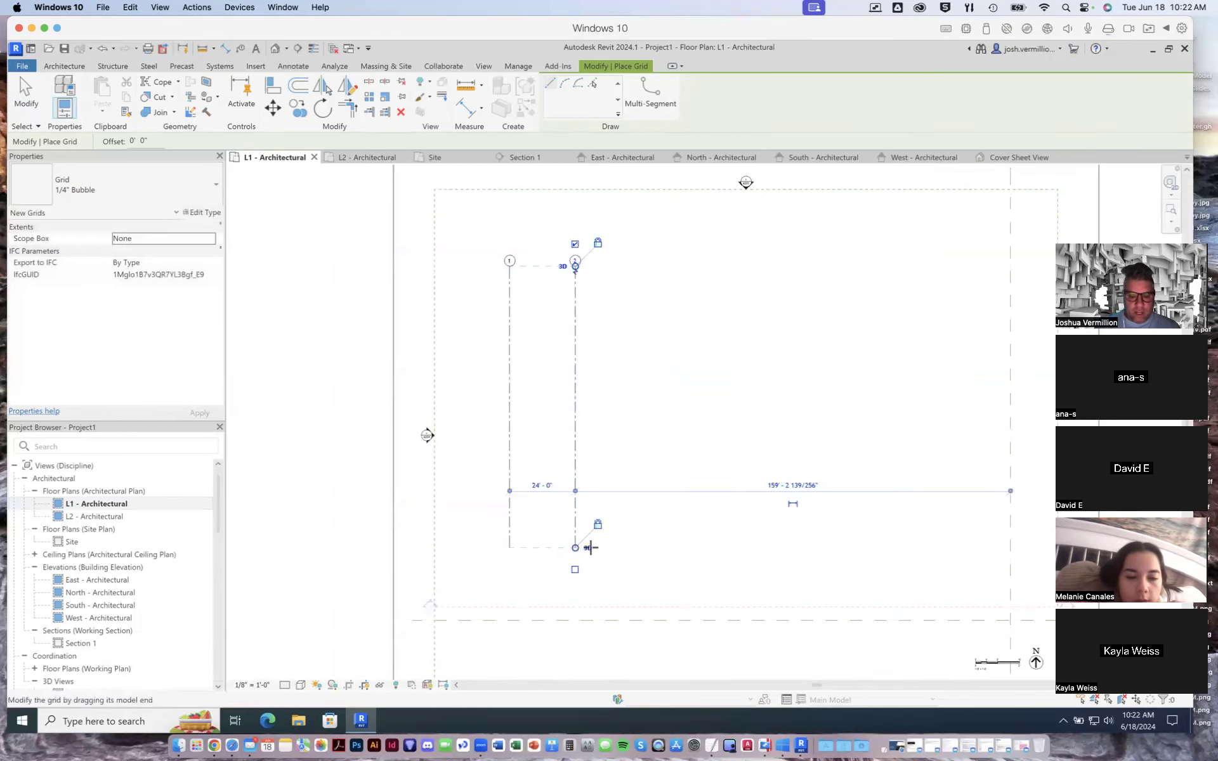
pyautogui.click(639, 547)
pyautogui.click(635, 267)
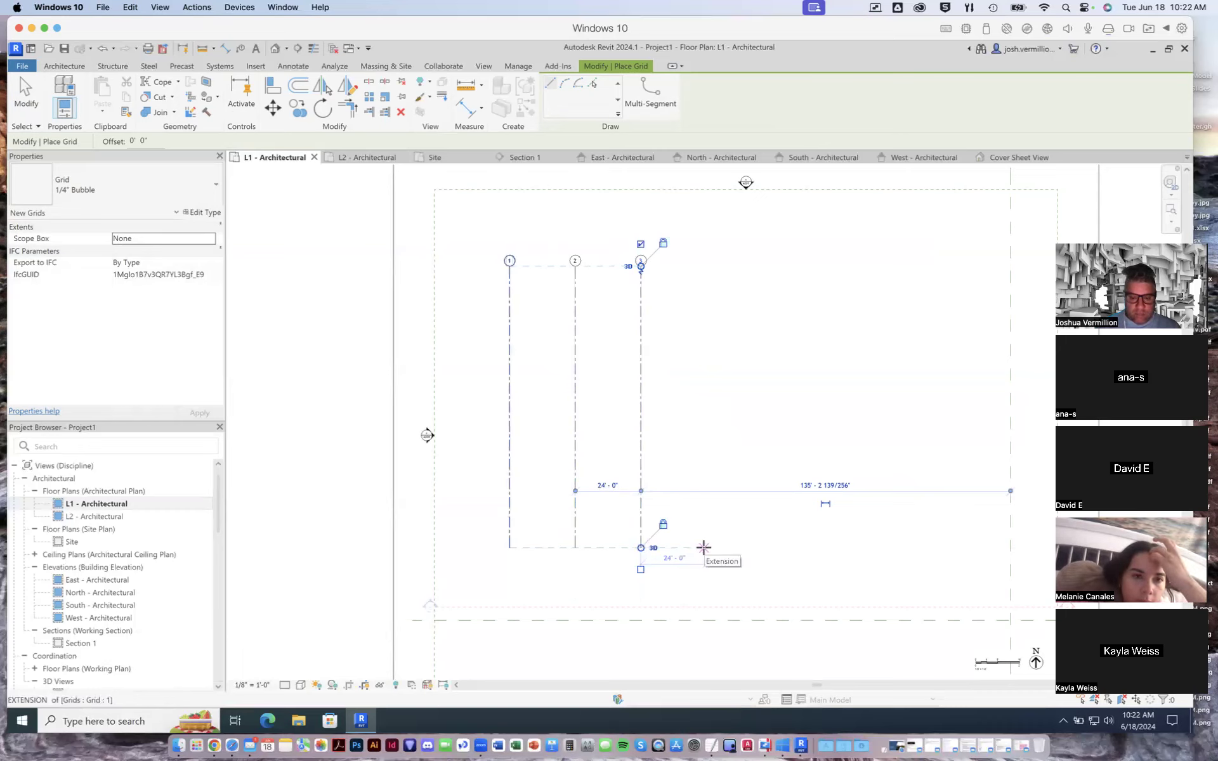
pyautogui.click(705, 548)
pyautogui.click(706, 267)
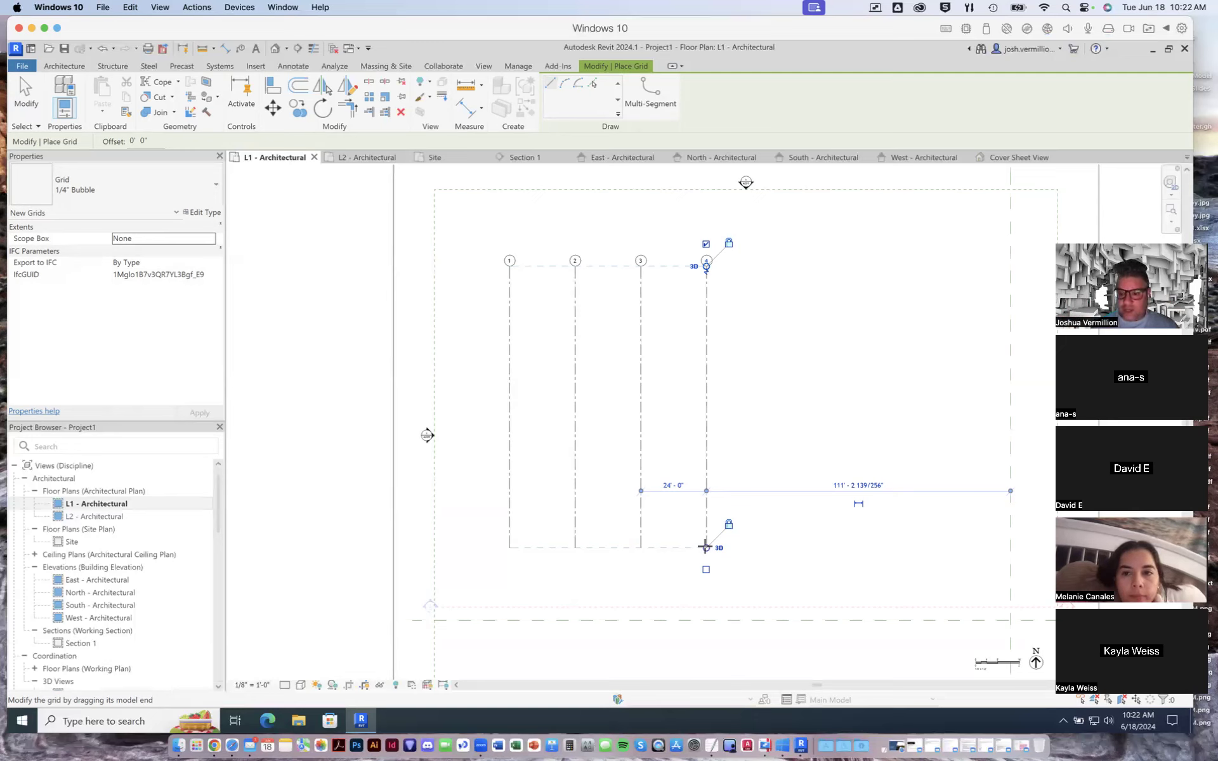
# - Add vertical grid lines 5, 6 and 7 at 24'-0" spacing, aligned with the existing ones, and finish placing grids
pyautogui.click(770, 547)
pyautogui.click(772, 266)
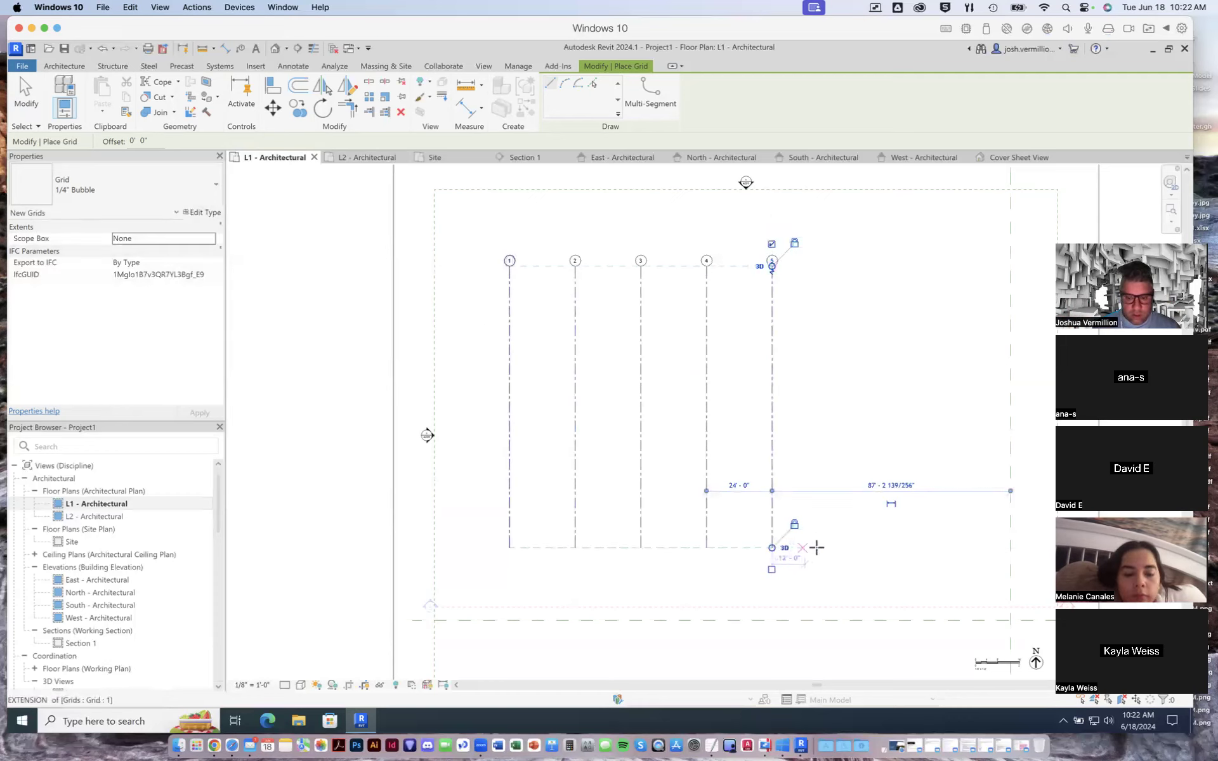
pyautogui.click(836, 547)
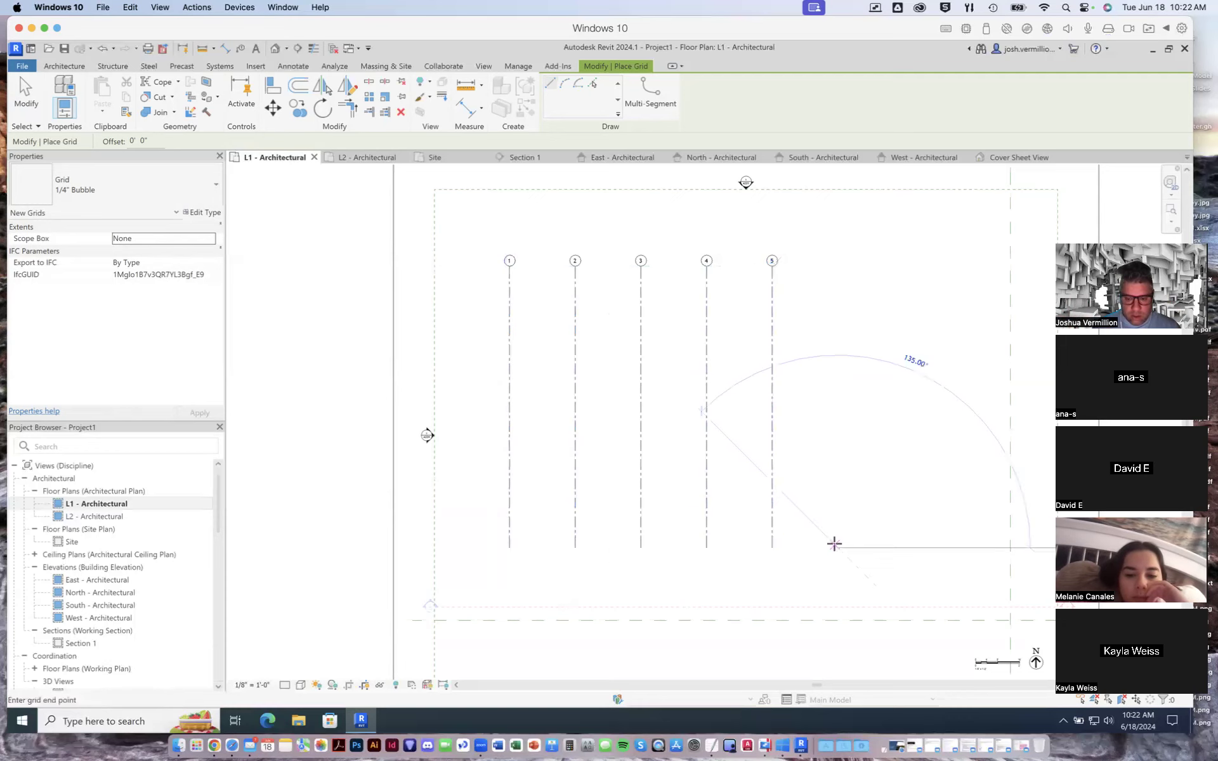
pyautogui.click(836, 266)
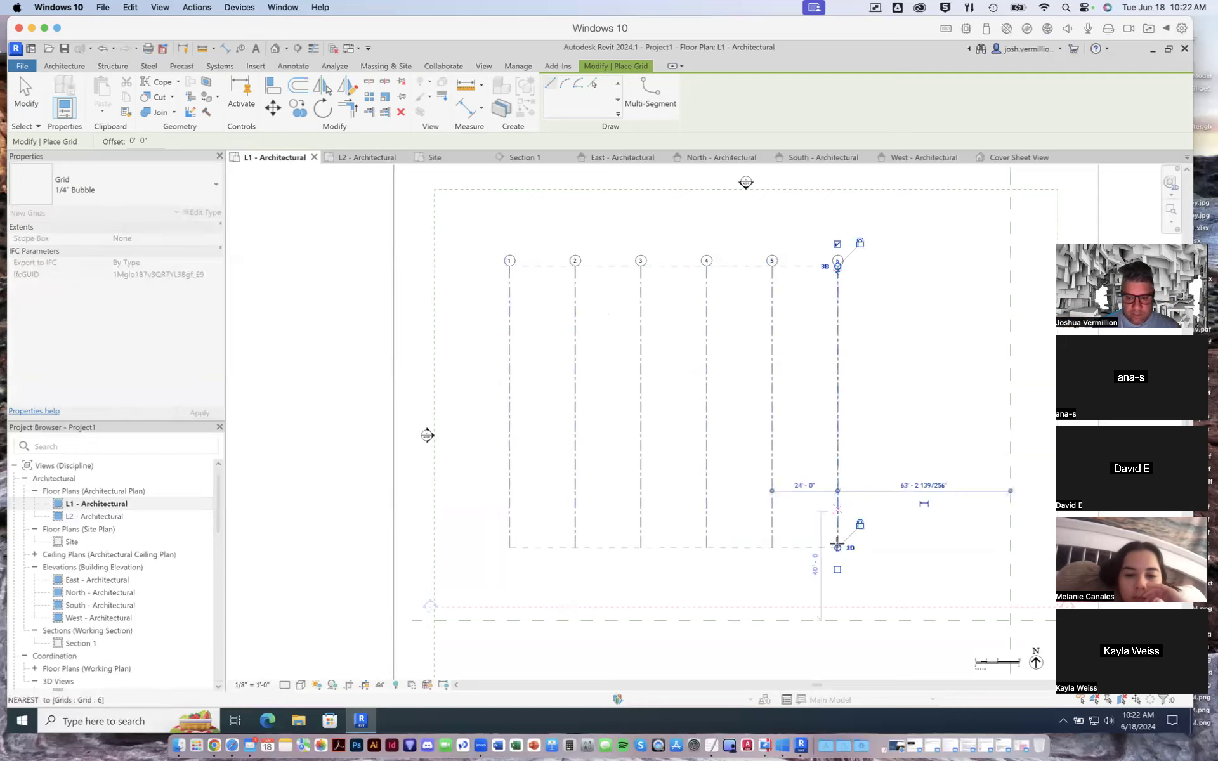
pyautogui.click(901, 546)
pyautogui.click(900, 267)
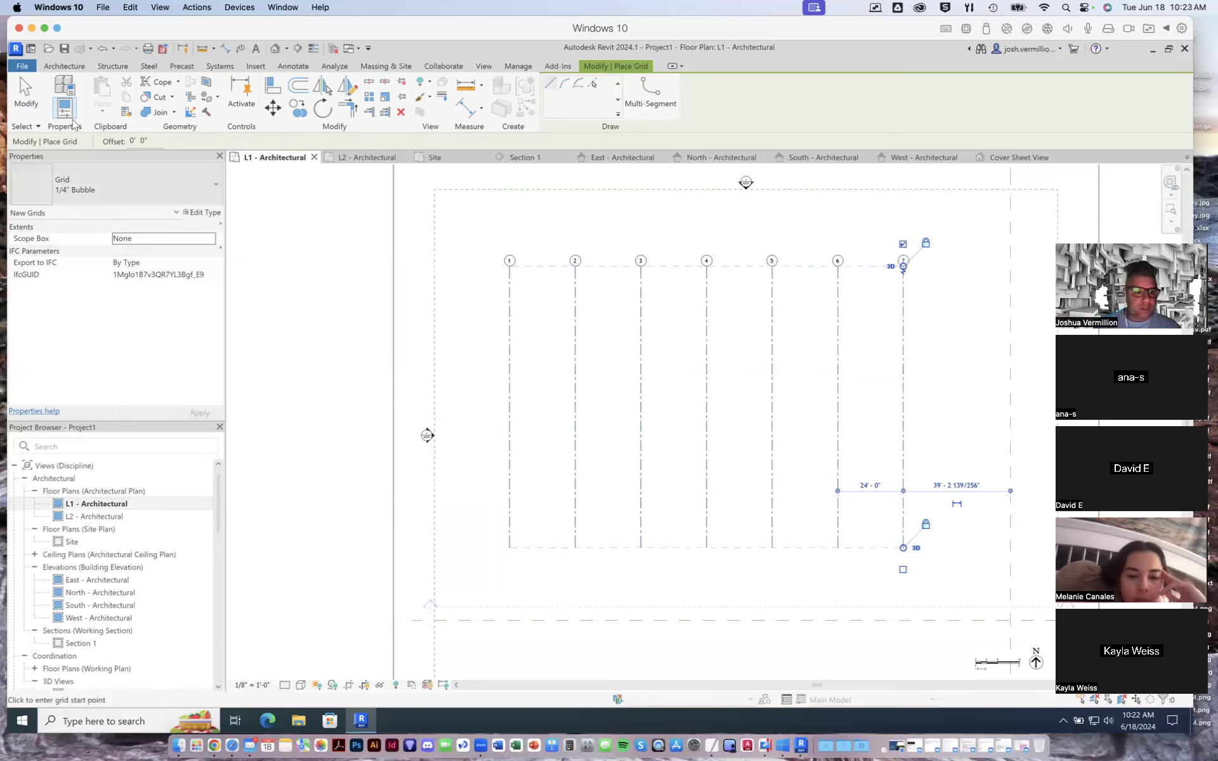
pyautogui.click(28, 87)
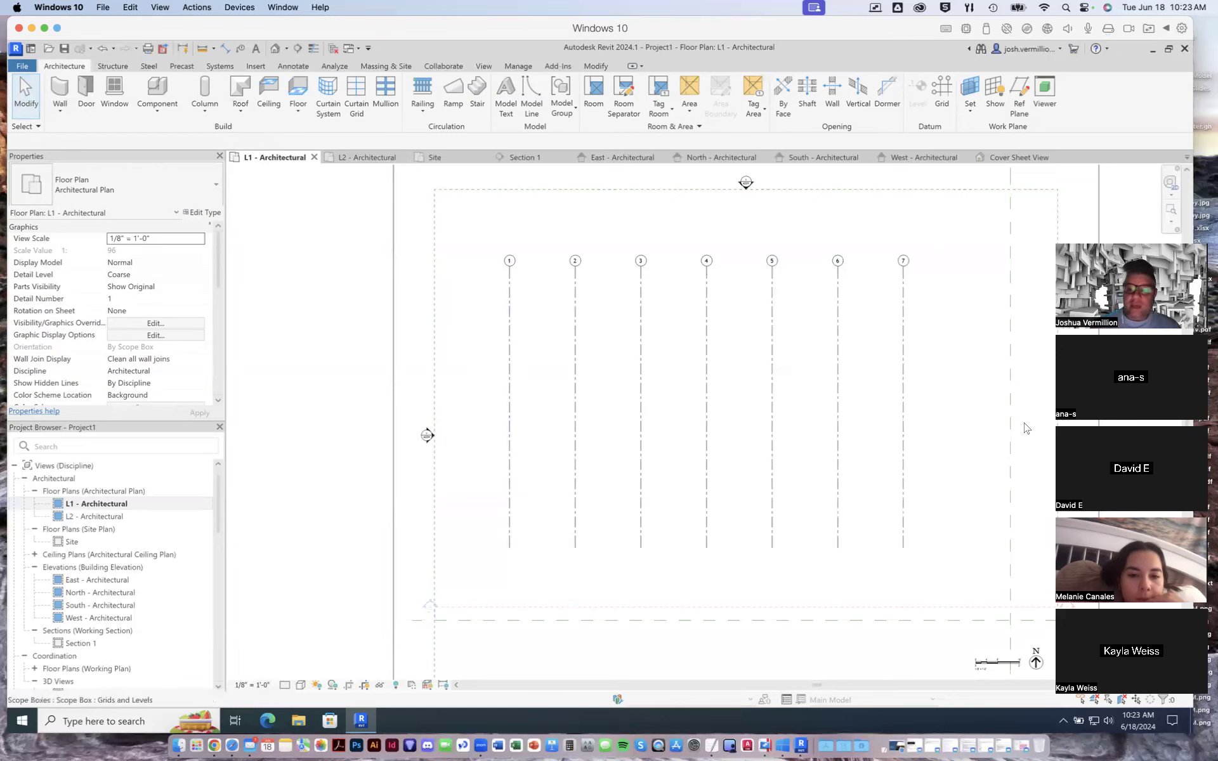
# - Draw a horizontal grid line from west to east across the upper part of all seven vertical grid lines
pyautogui.click(942, 92)
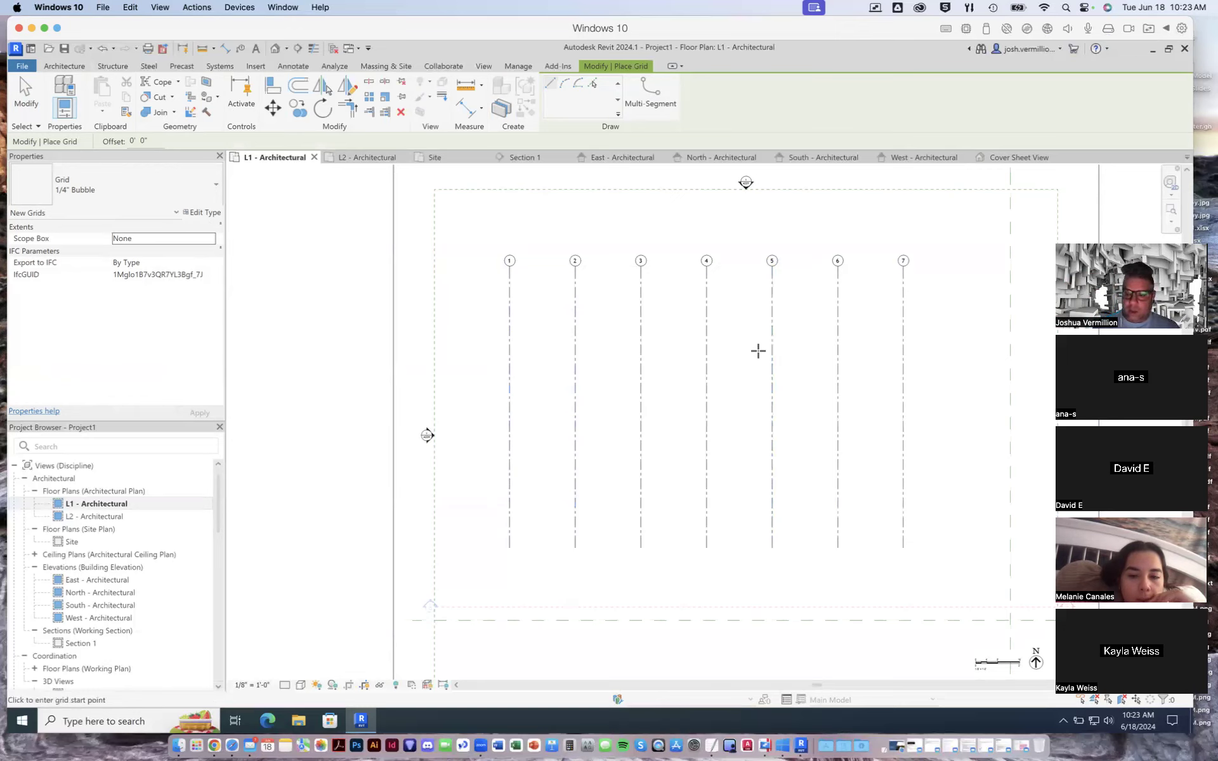
pyautogui.click(493, 351)
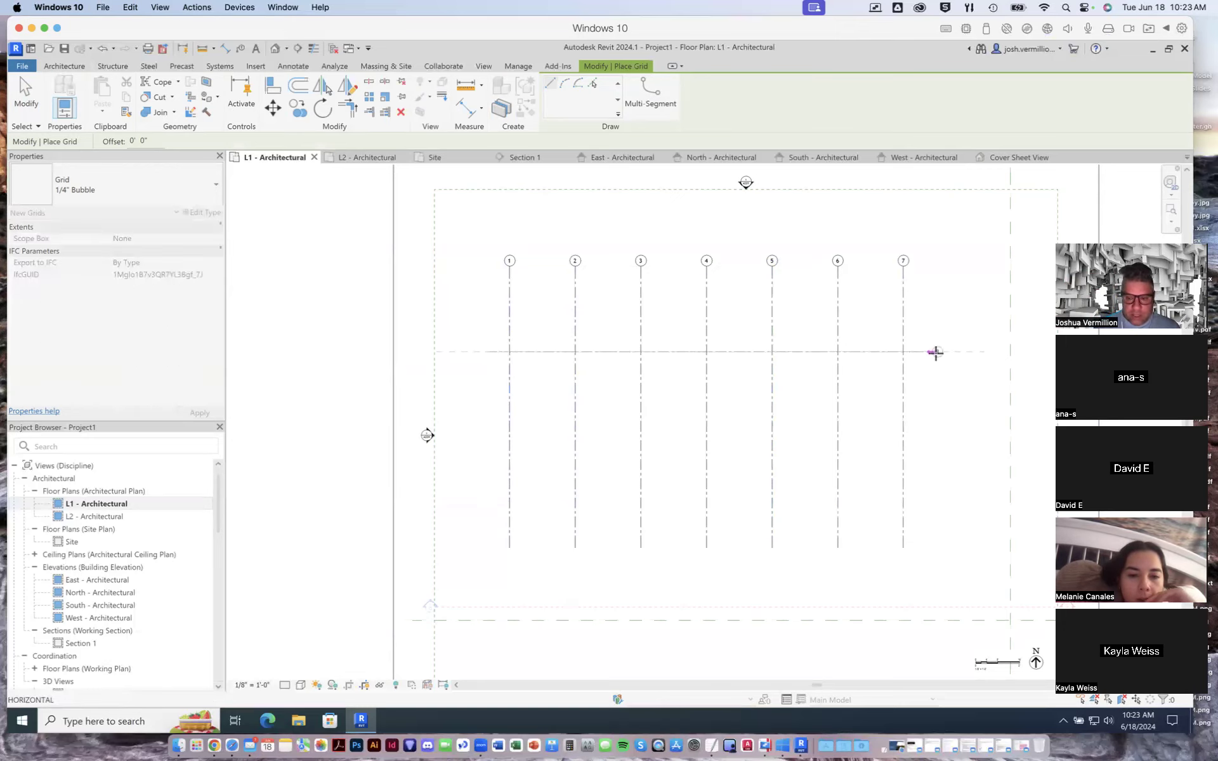
pyautogui.click(945, 351)
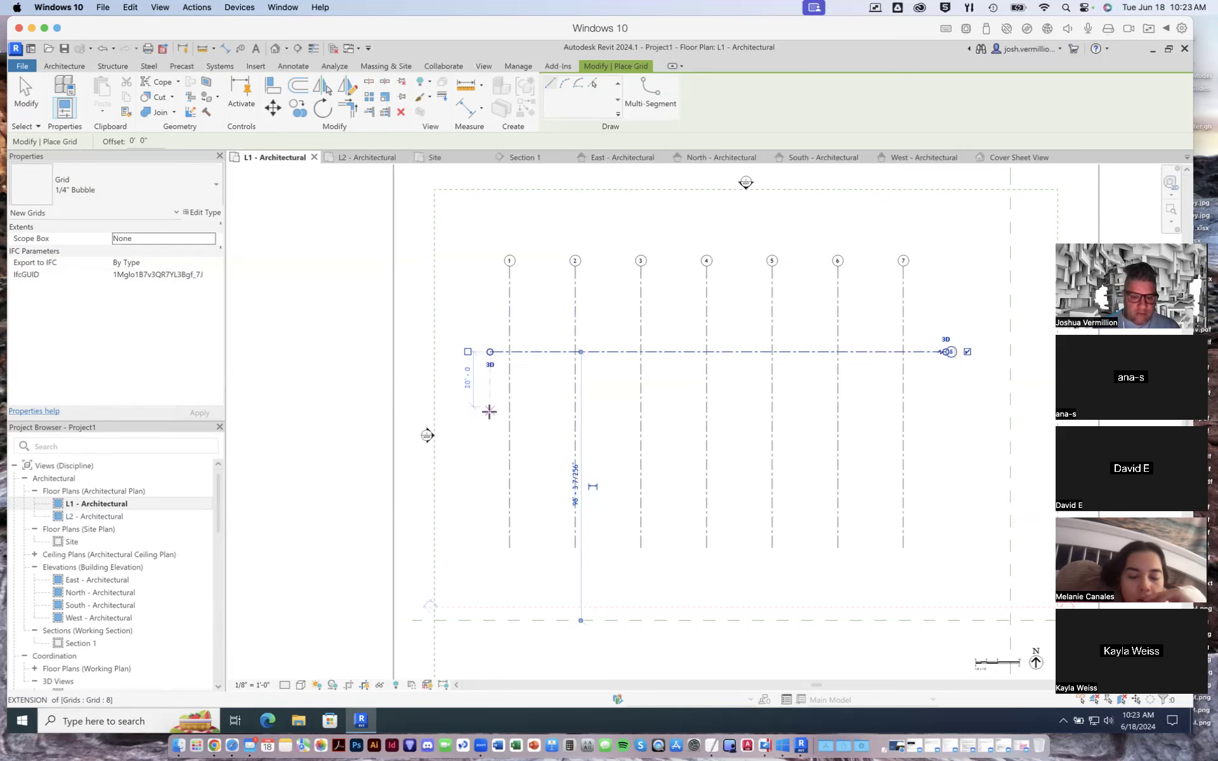
# - Draw a second horizontal grid line 22'-0" below the first, aligned with its ends
pyautogui.scroll(2, 488, 416)
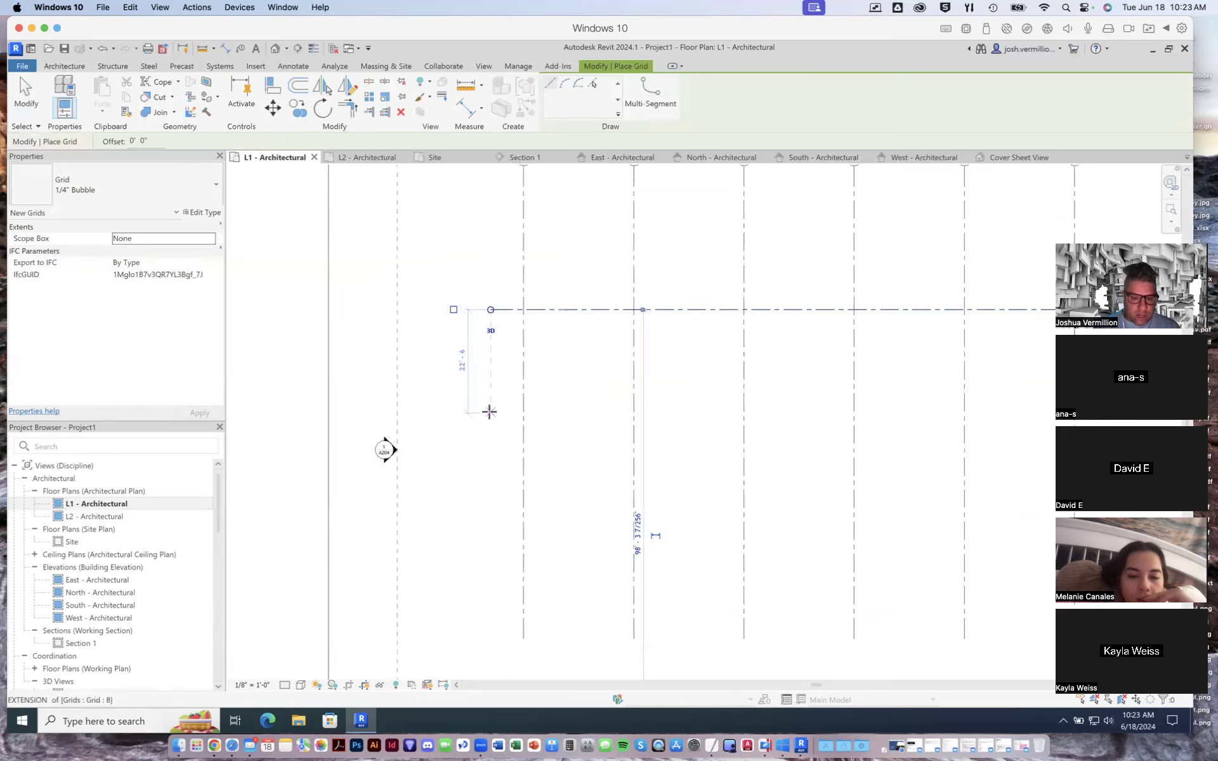
pyautogui.scroll(2, 491, 406)
pyautogui.scroll(3, 490, 399)
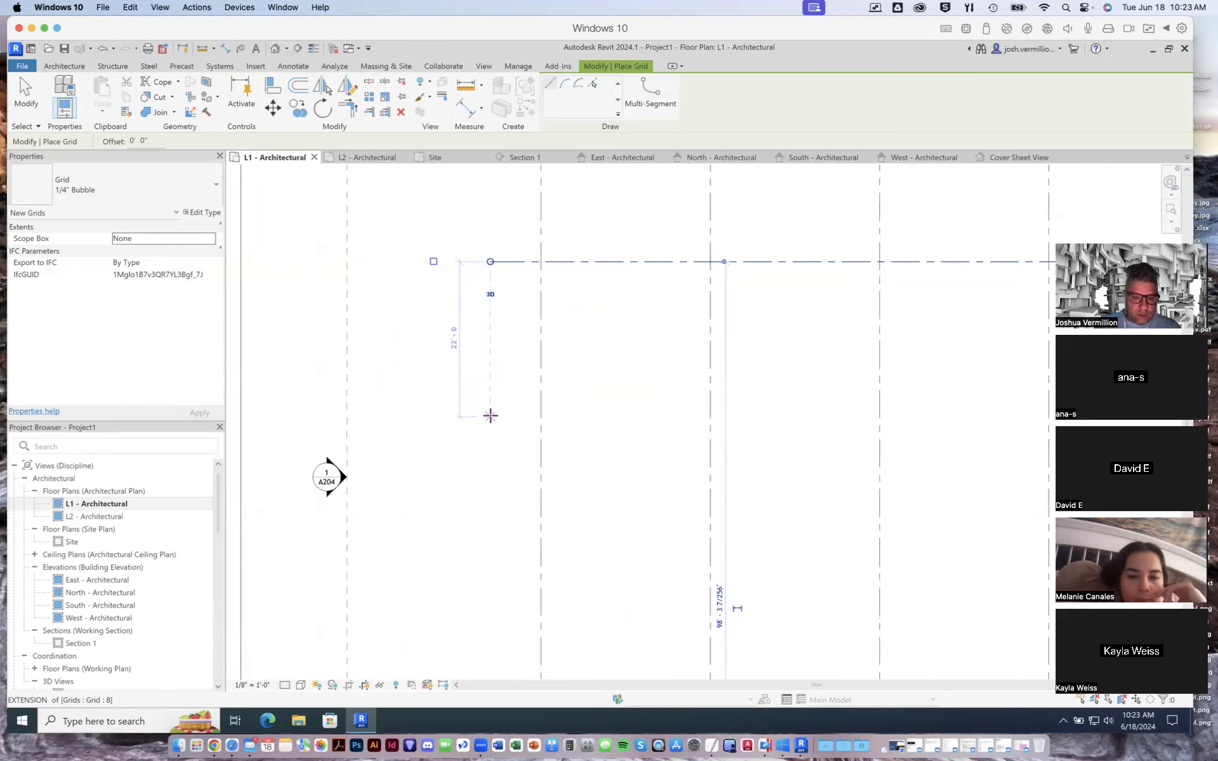
pyautogui.scroll(-10, 698, 417)
pyautogui.scroll(6, 755, 416)
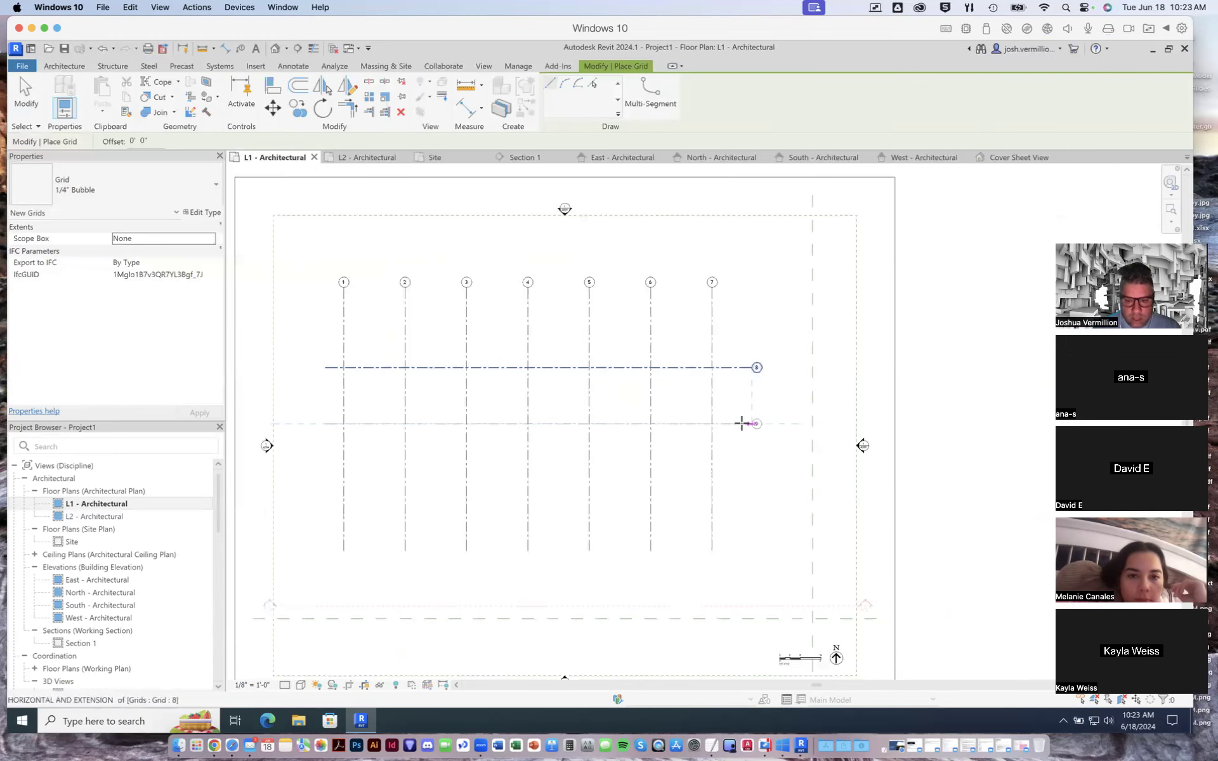
pyautogui.click(751, 423)
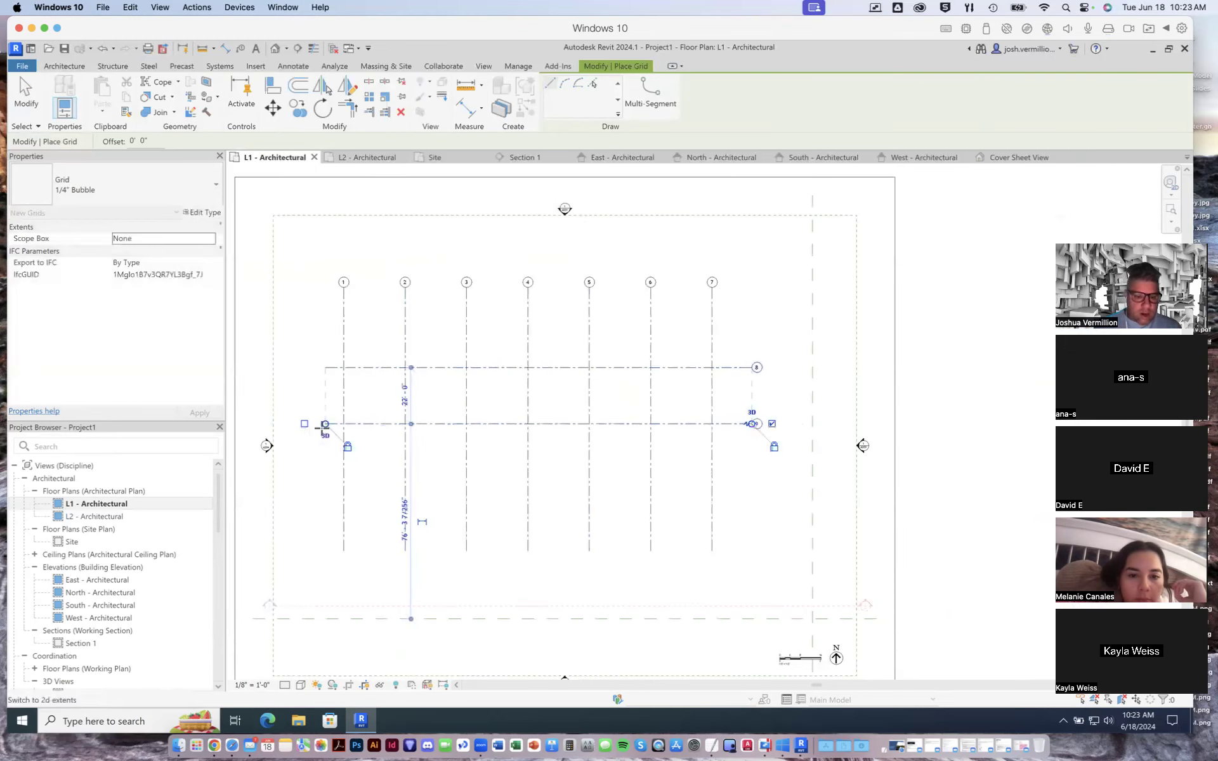
# - Draw a third horizontal grid line about 23'-6" below the second, aligned with its ends, and finish placing grids
pyautogui.scroll(-8, 322, 427)
pyautogui.scroll(7, 321, 427)
pyautogui.scroll(5, 324, 426)
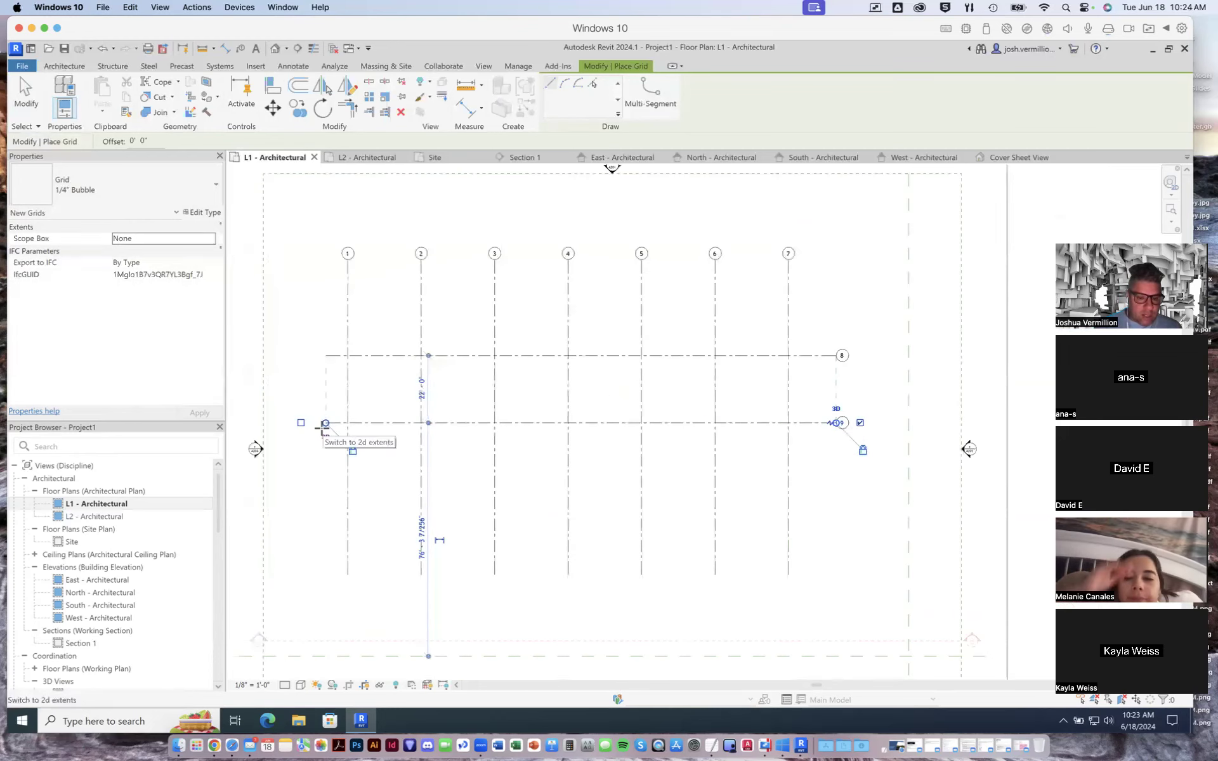
pyautogui.scroll(2, 327, 425)
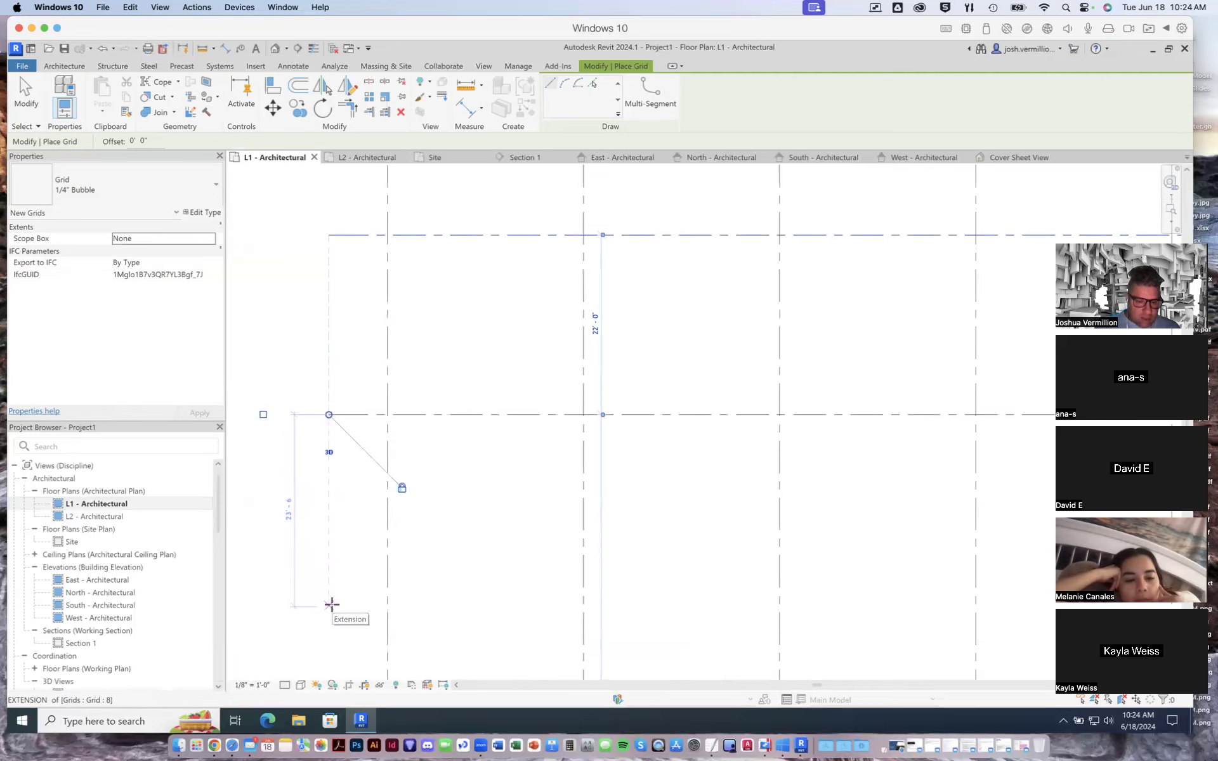
pyautogui.click(331, 604)
pyautogui.scroll(-4, 603, 589)
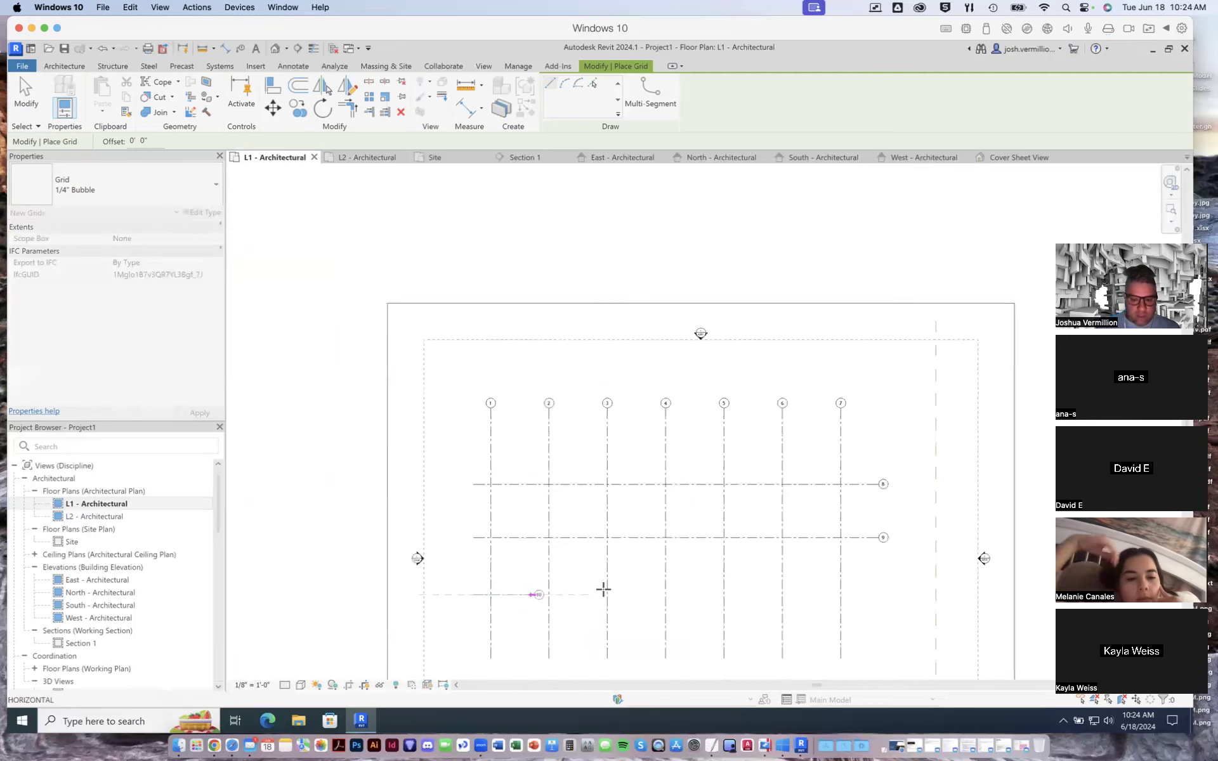
pyautogui.click(883, 594)
pyautogui.scroll(5, 476, 579)
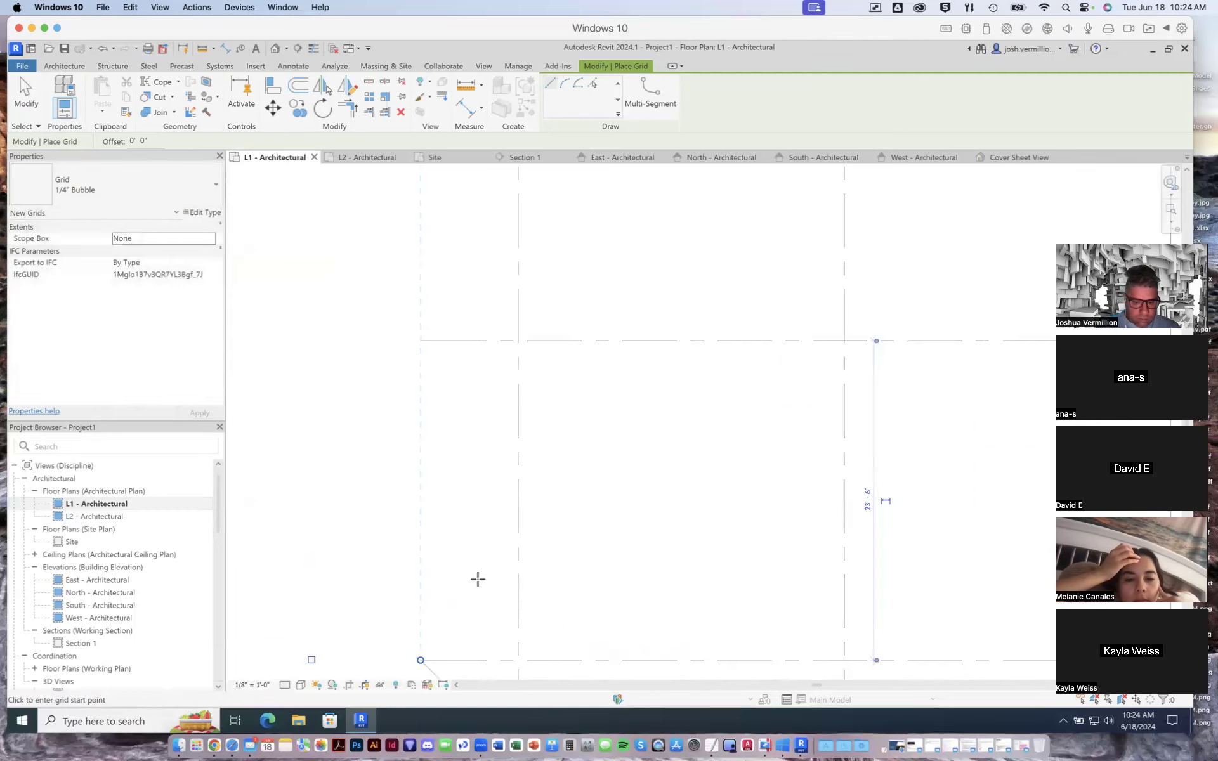
pyautogui.click(25, 92)
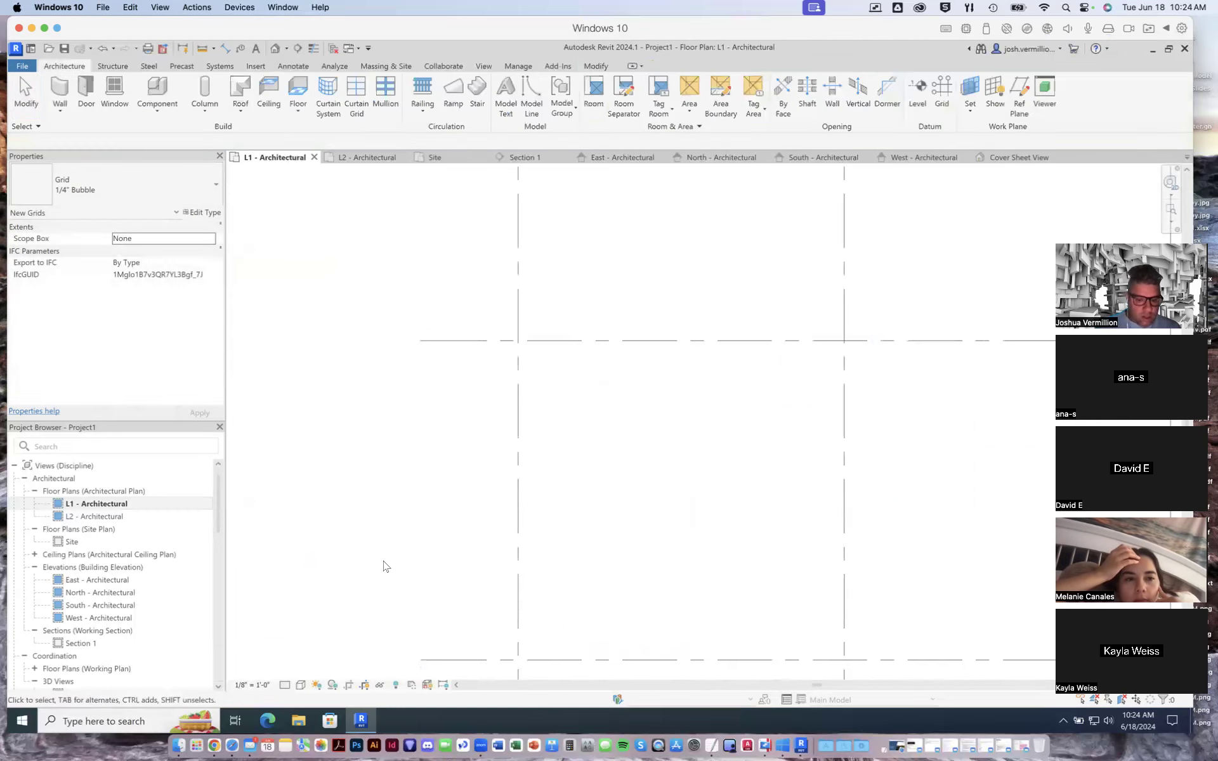
# - Move the lowest horizontal grid line and set its spacing from the grid line above to 22'-0"
pyautogui.click(451, 661)
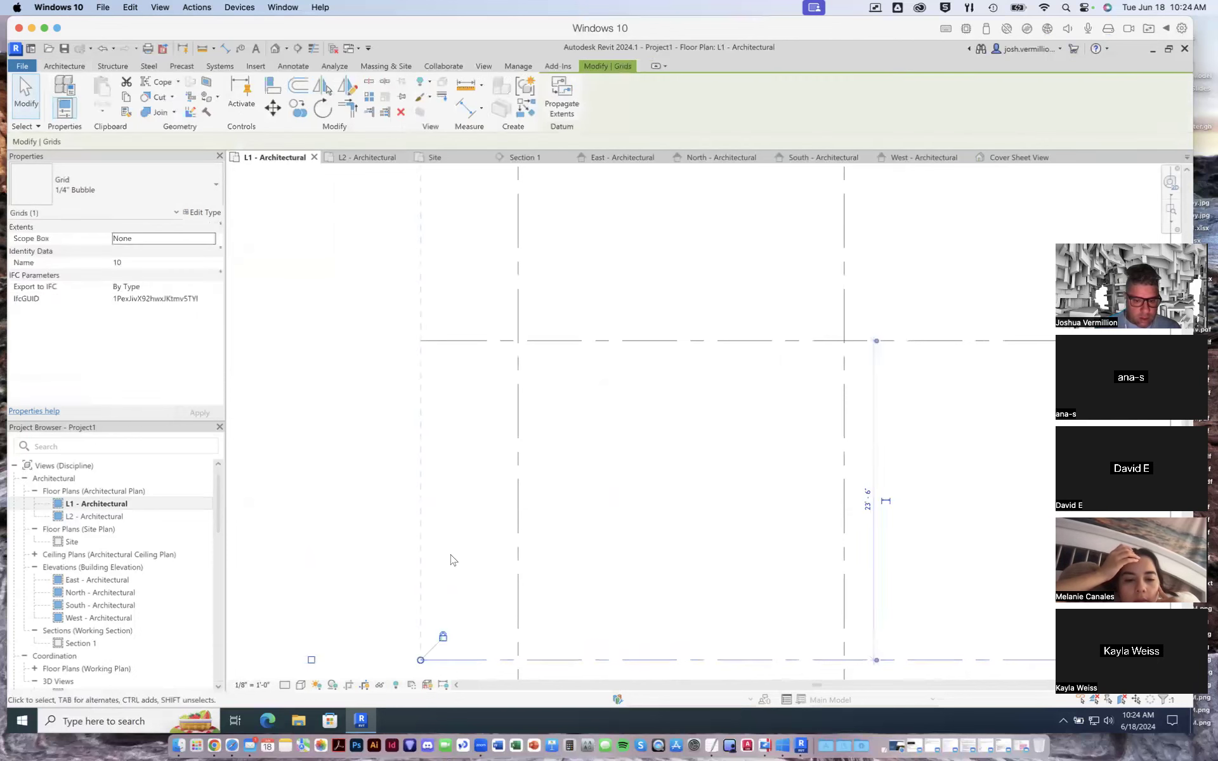
pyautogui.scroll(-1, 451, 561)
pyautogui.moveTo(467, 639); pyautogui.dragTo(475, 606)
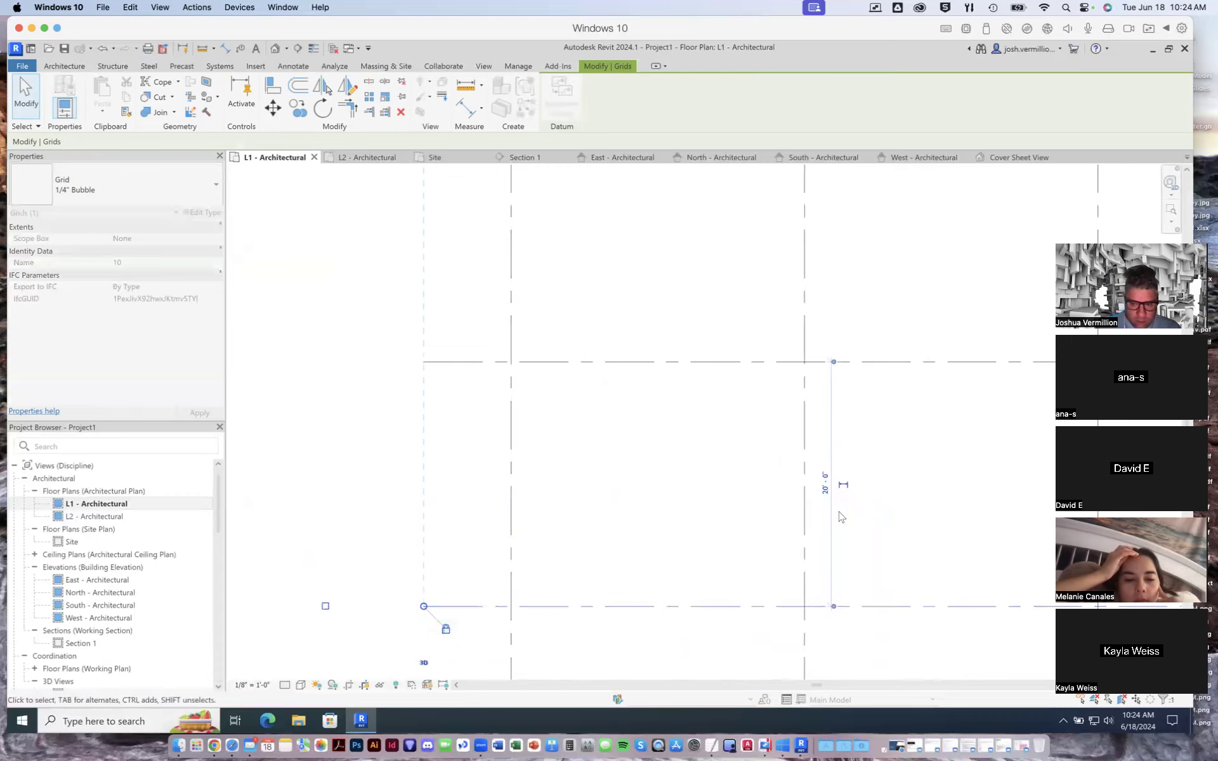
pyautogui.click(825, 483)
pyautogui.click(804, 484)
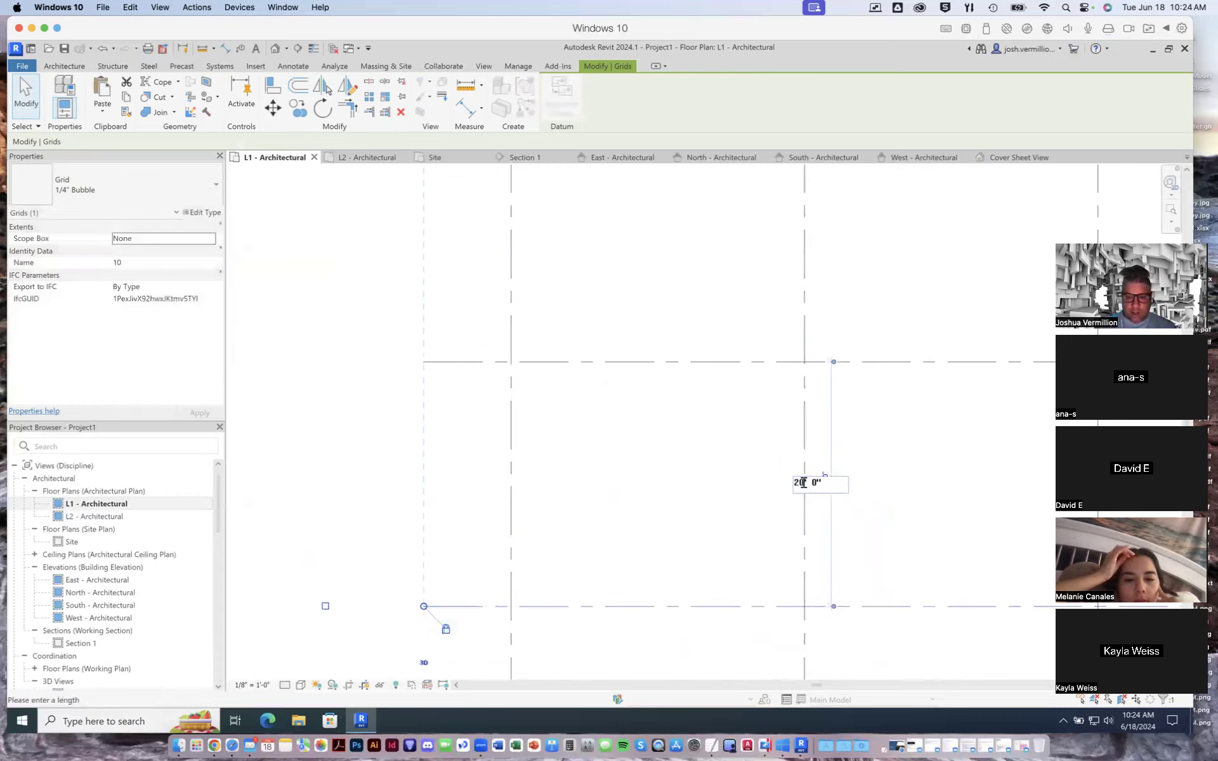
pyautogui.press('BackSpace')
pyautogui.write('2')
pyautogui.press('Return')
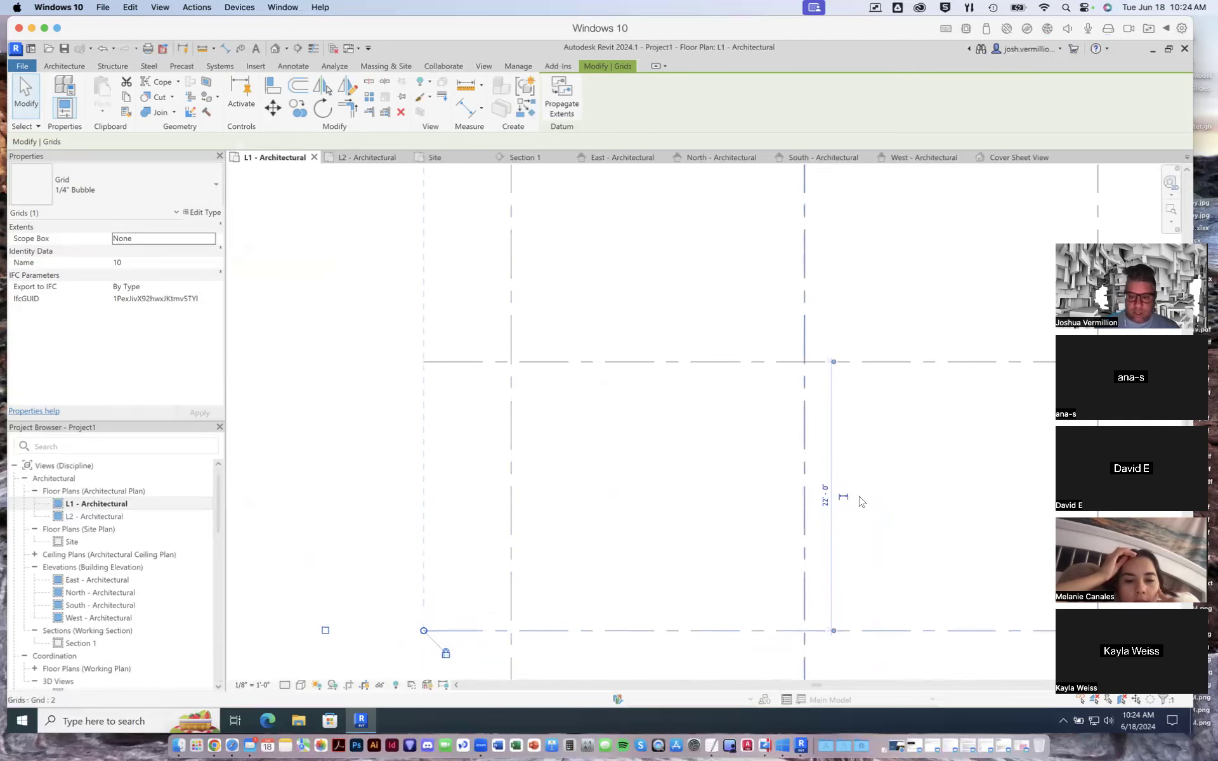
# - Deselect the lowest grid line and examine the whole grid layout with its bubbles on the L1 plan
pyautogui.scroll(-4, 868, 478)
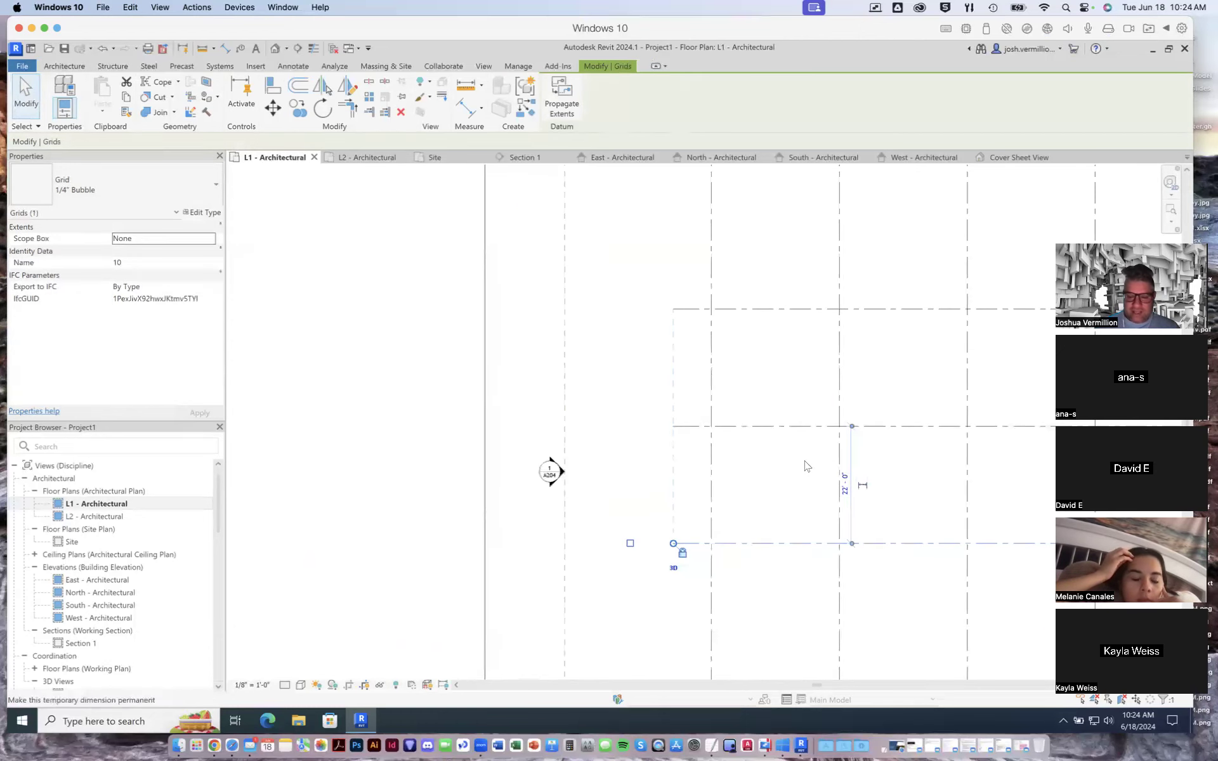
pyautogui.click(628, 414)
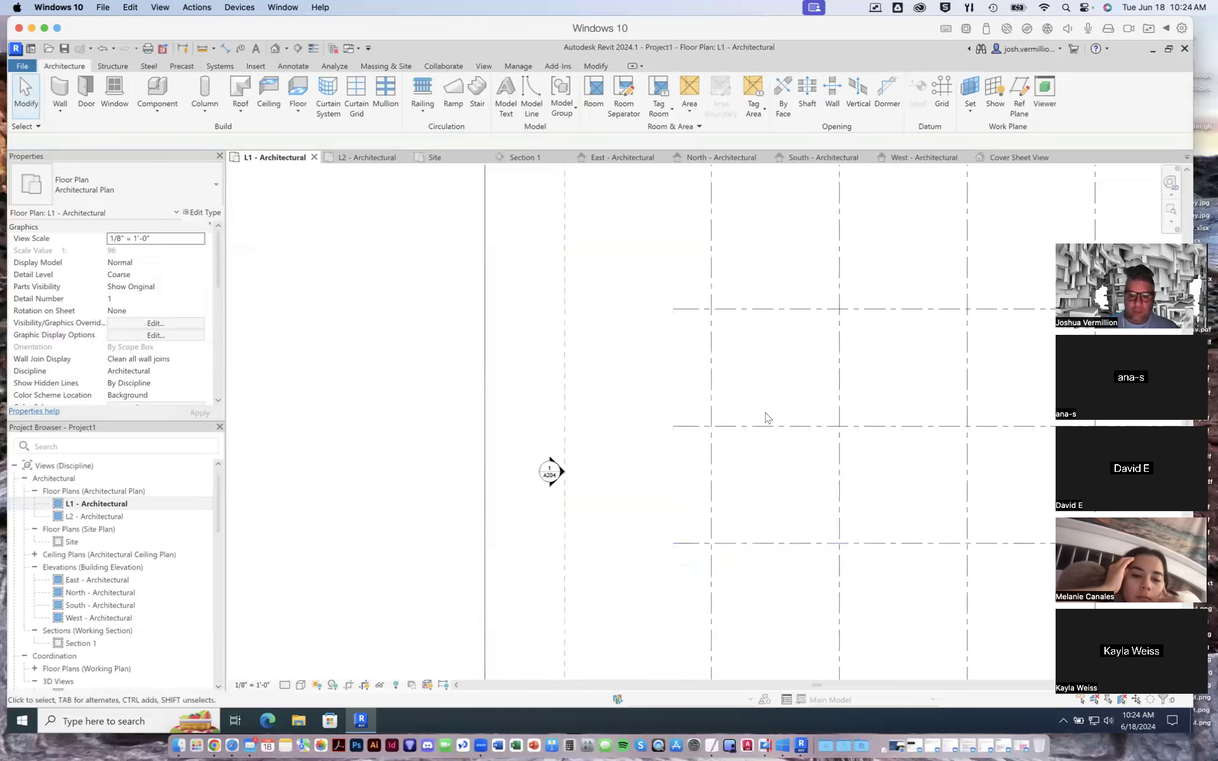
pyautogui.hscroll(3, 714, 401)
pyautogui.hscroll(8, 713, 401)
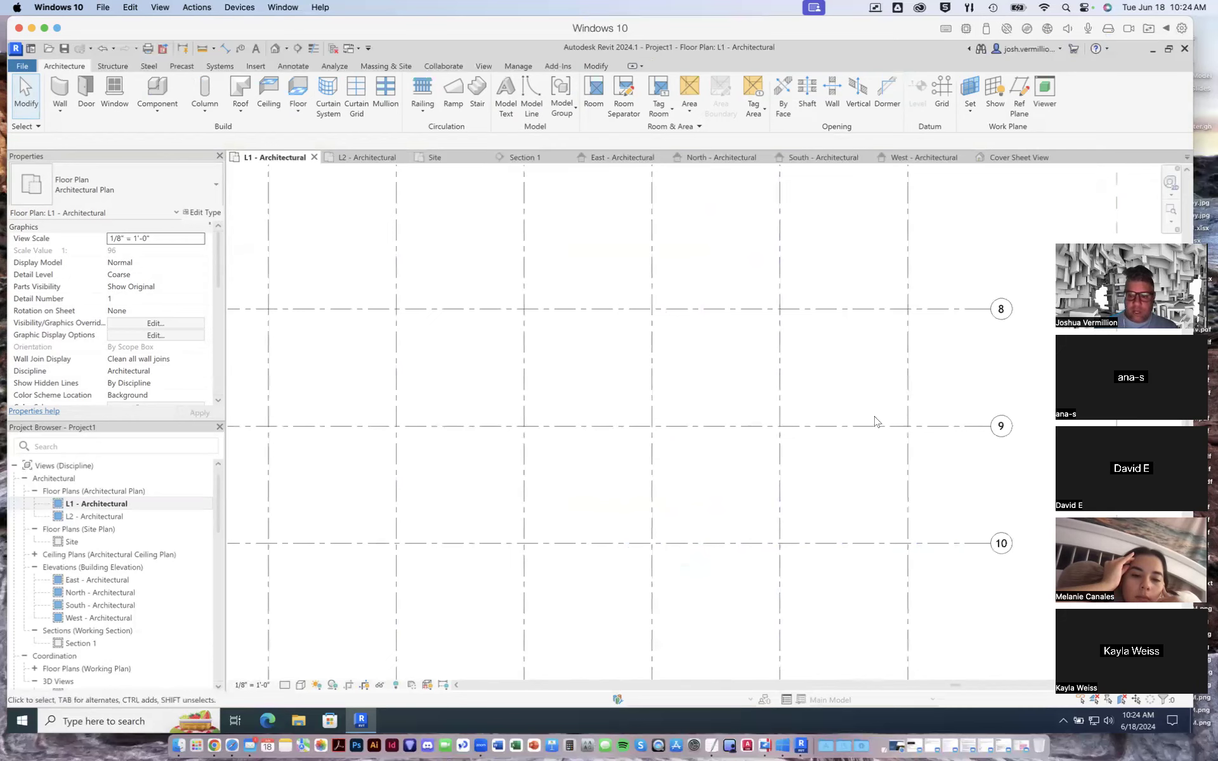
pyautogui.scroll(-1, 880, 417)
pyautogui.scroll(-1, 881, 408)
pyautogui.scroll(-1, 880, 408)
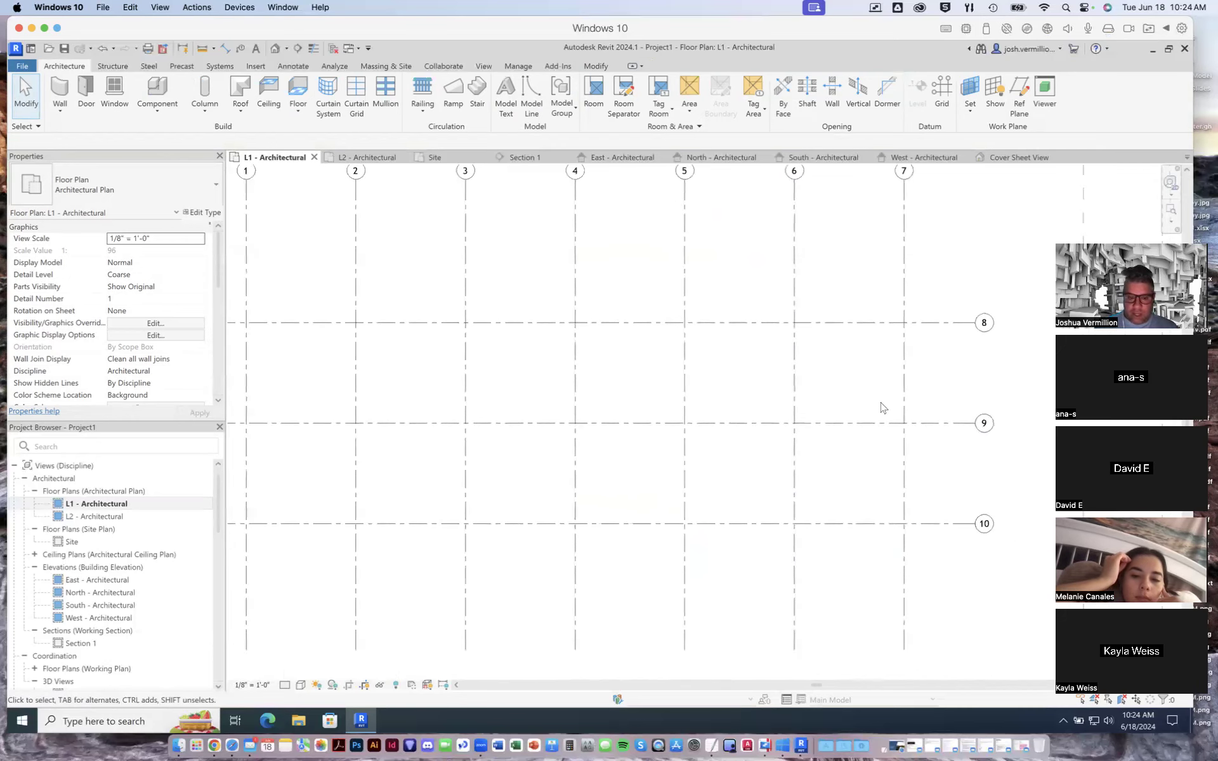
pyautogui.scroll(-1, 880, 408)
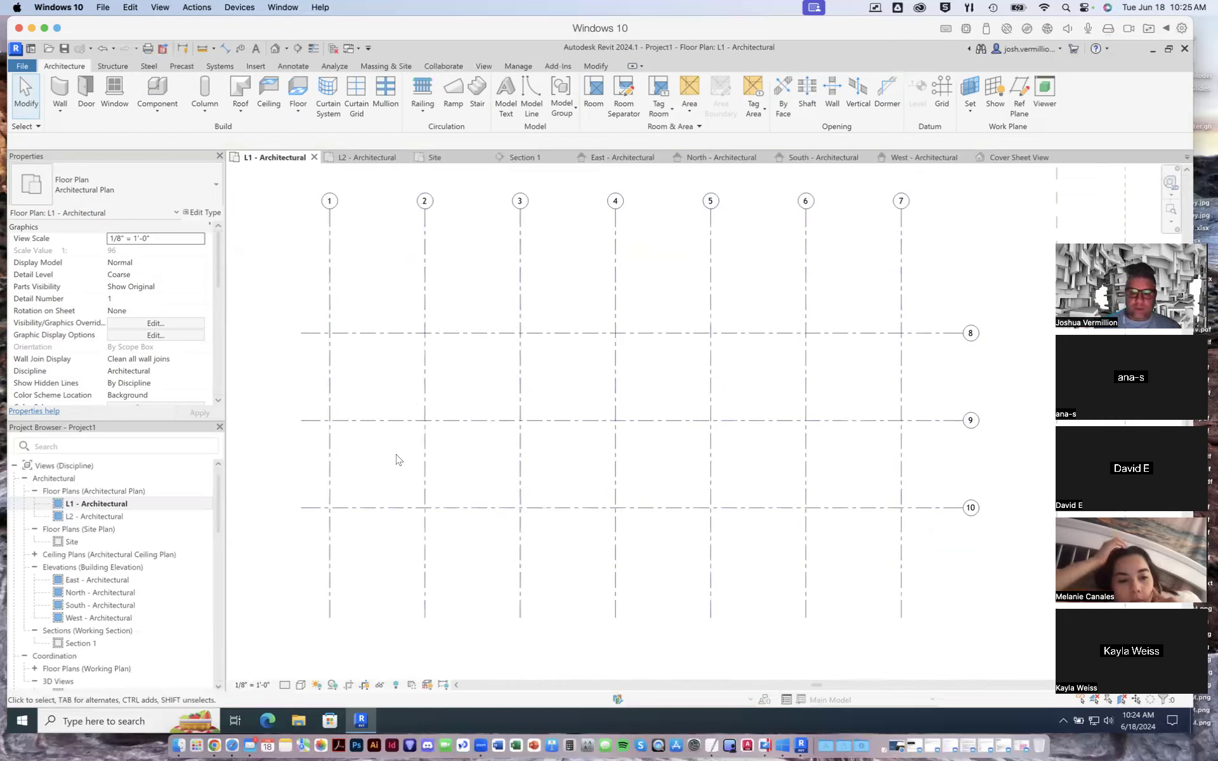
pyautogui.scroll(-2, 455, 448)
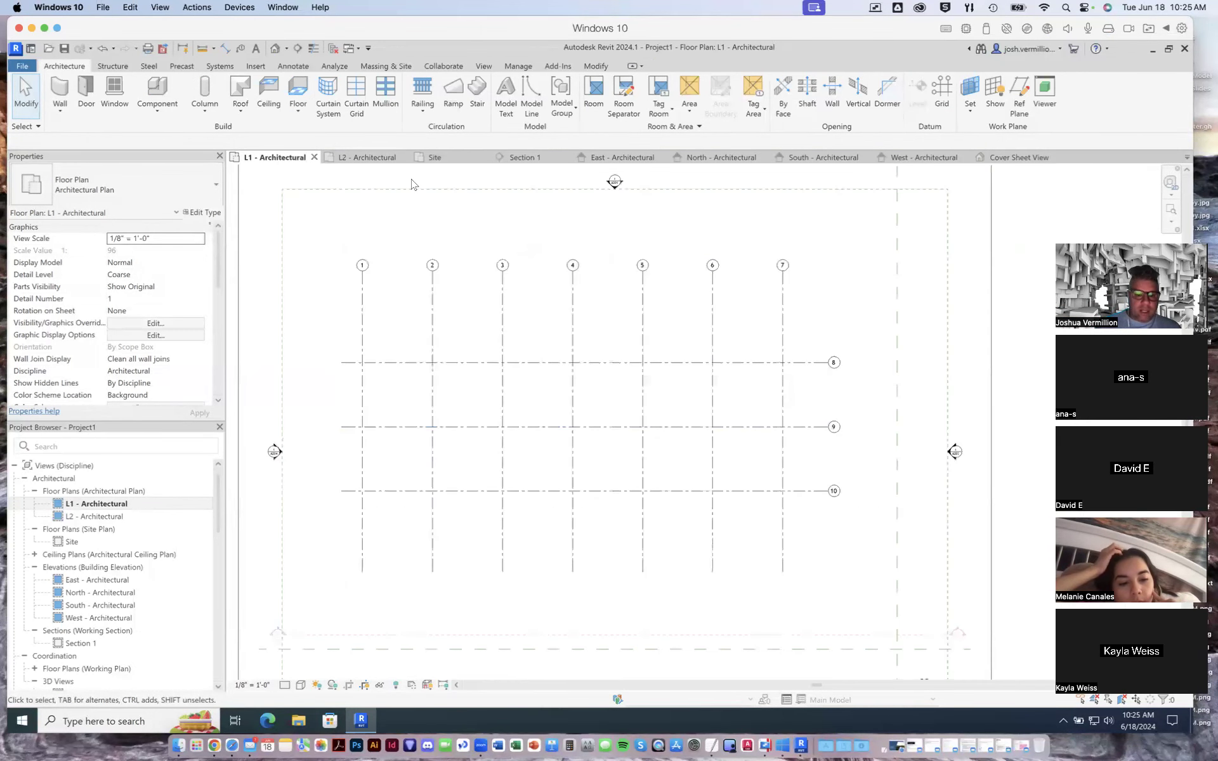
# - Check how the grids appear in the L2 plan, Section 1, the east elevation and the 3D Cover Sheet View
pyautogui.click(380, 158)
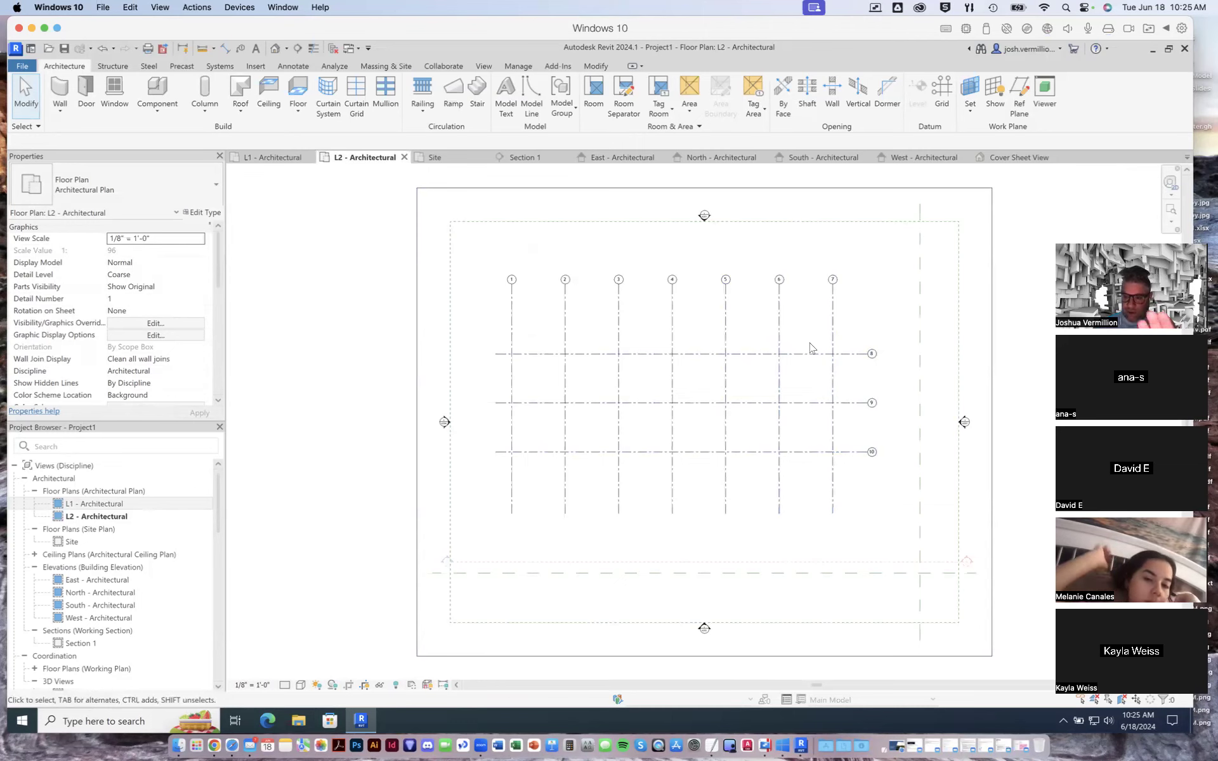
pyautogui.click(524, 158)
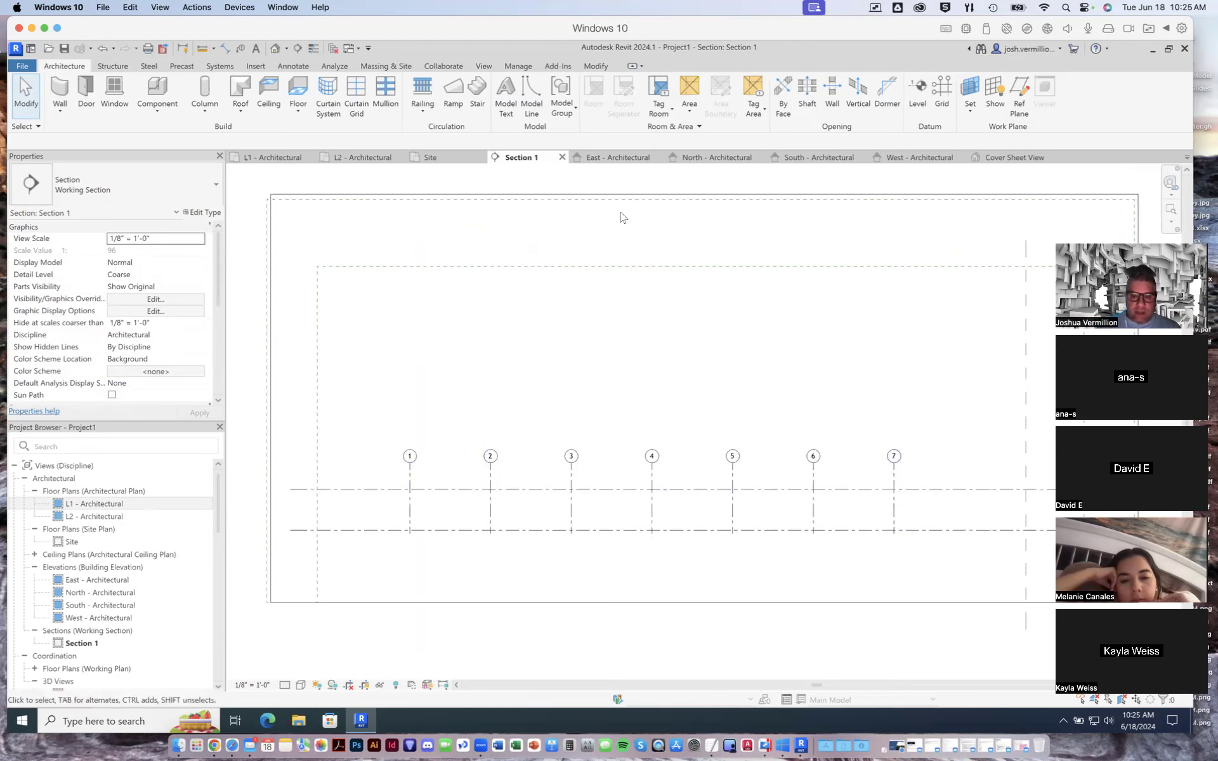
pyautogui.click(611, 159)
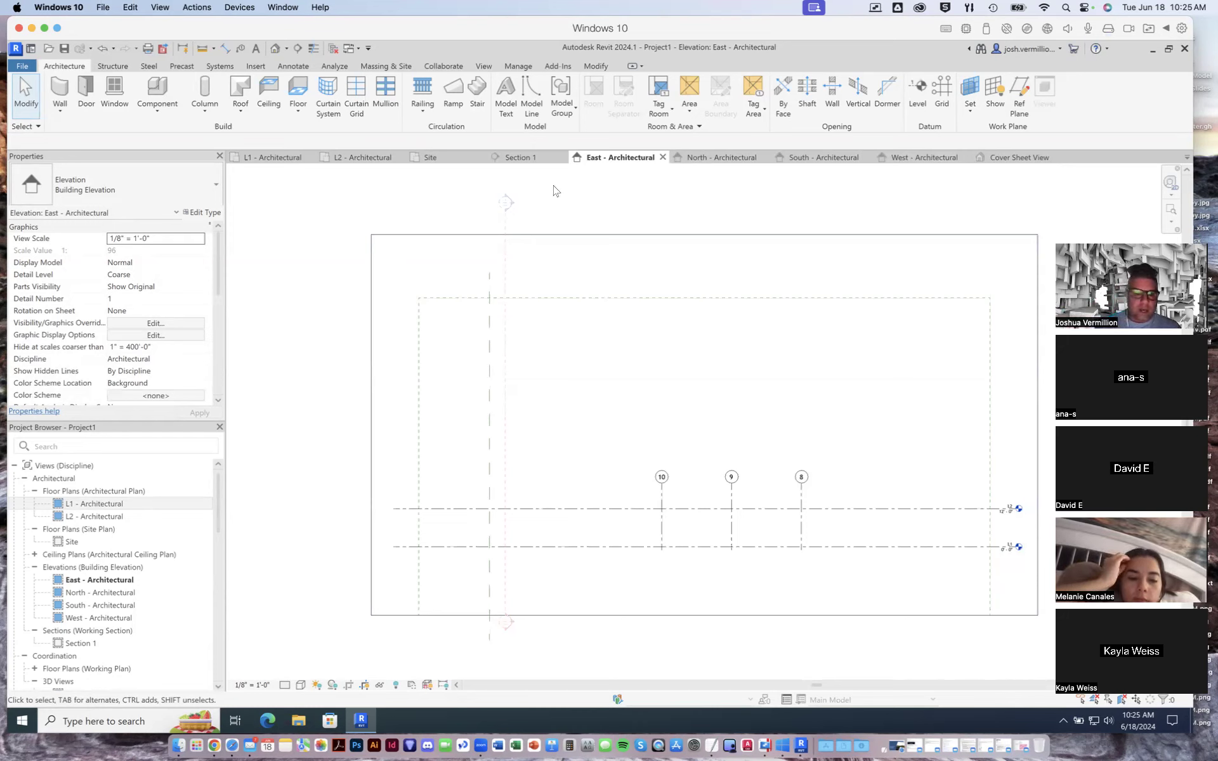
pyautogui.click(1015, 161)
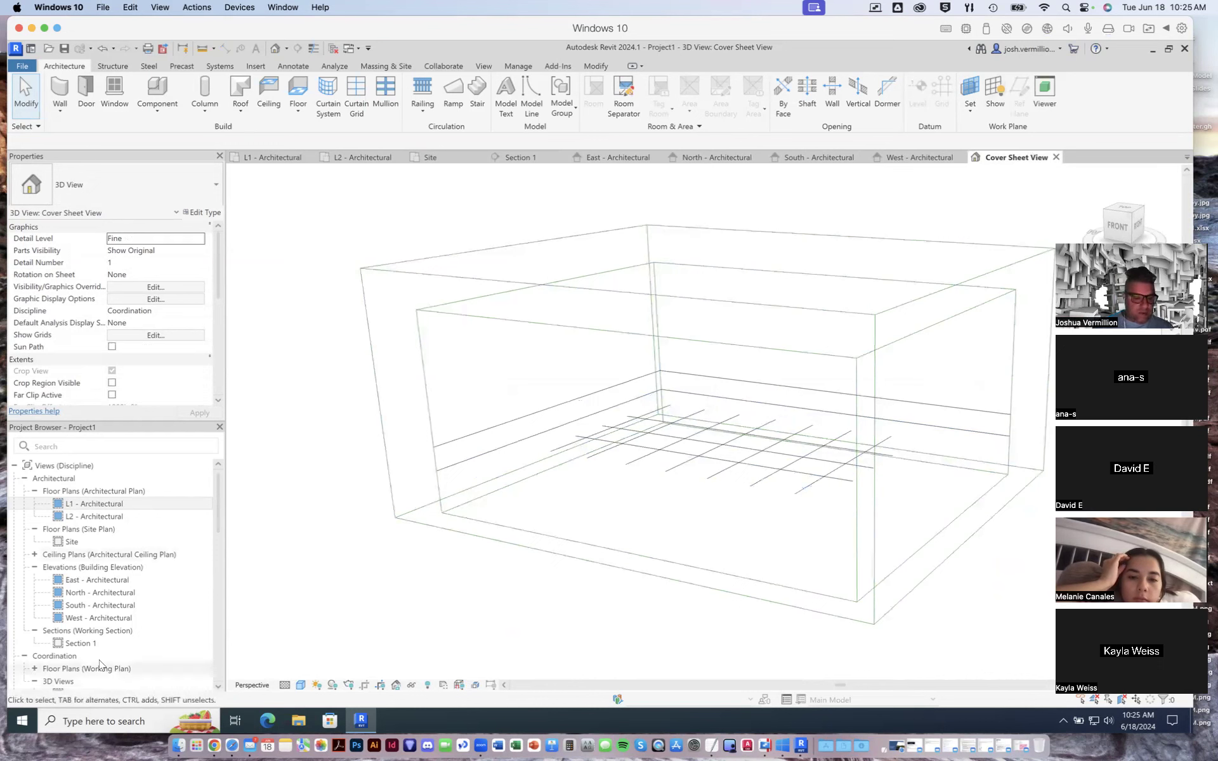
pyautogui.click(221, 504)
pyautogui.scroll(-4, 218, 530)
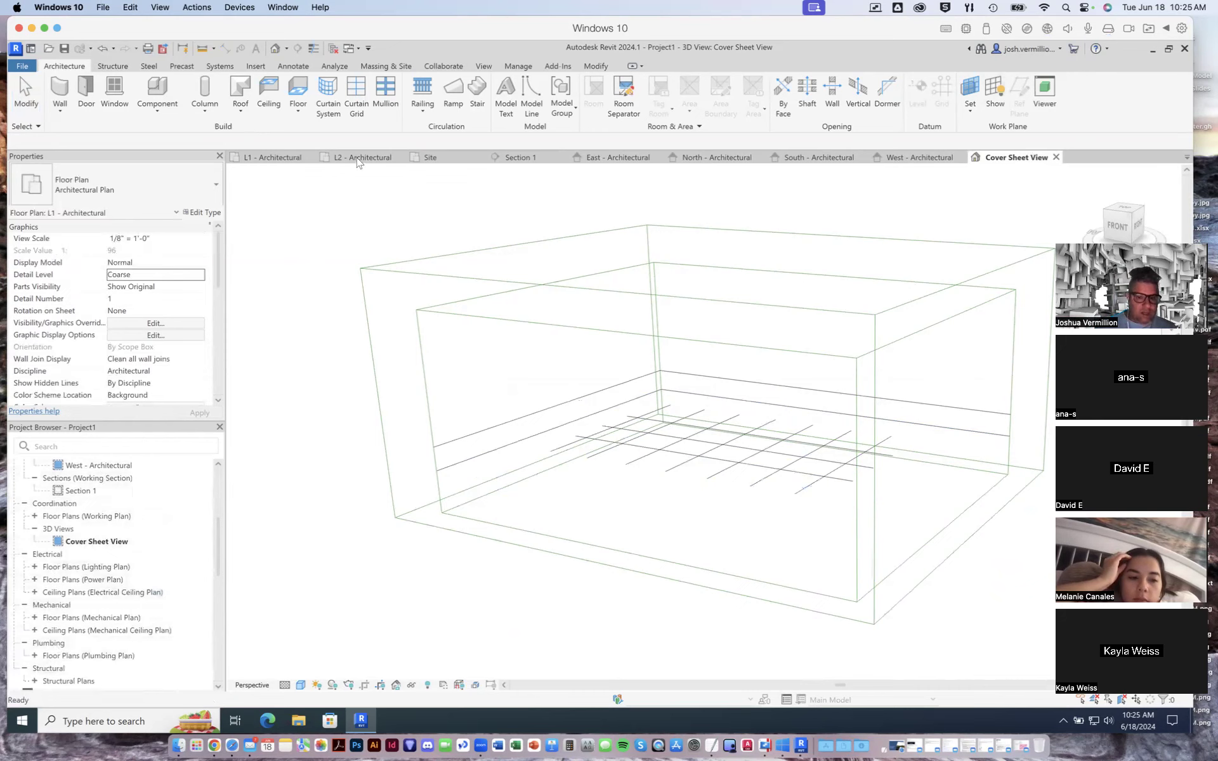
# - Review the grids in the four building elevations and Section 1, and return to the 3D Cover Sheet View
pyautogui.click(920, 157)
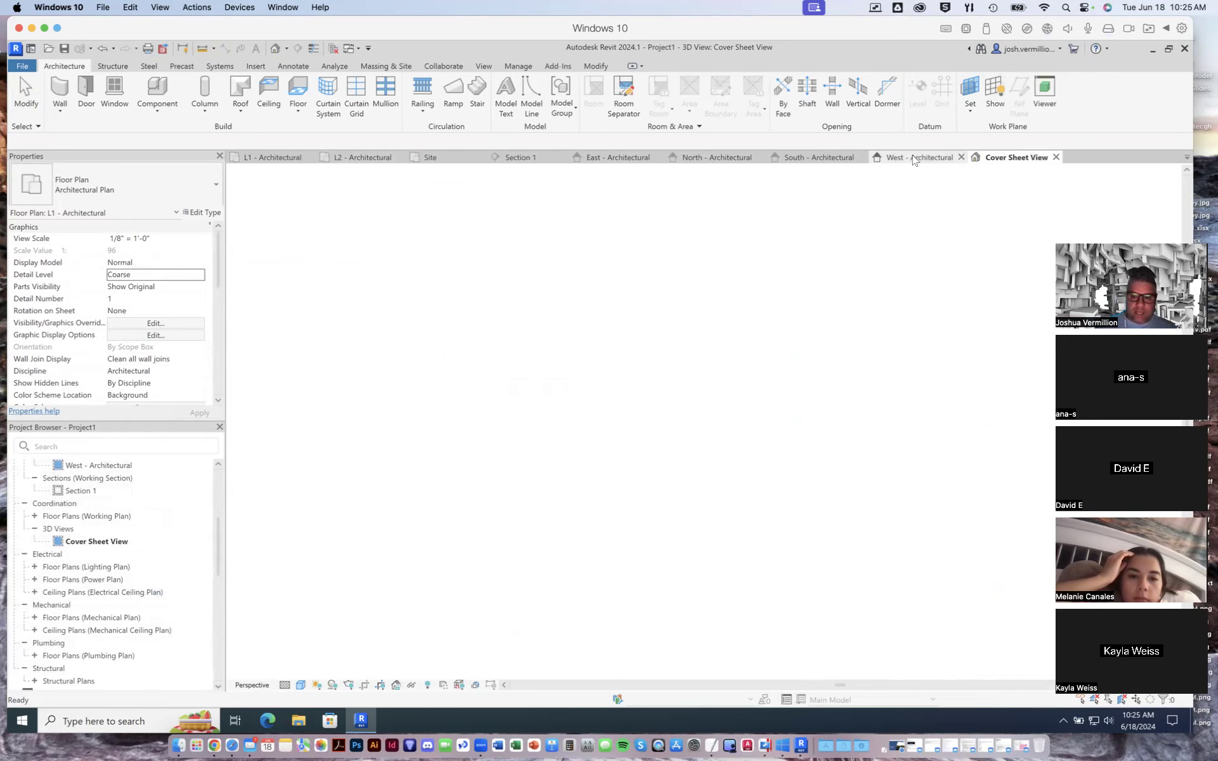
pyautogui.click(815, 157)
pyautogui.click(717, 157)
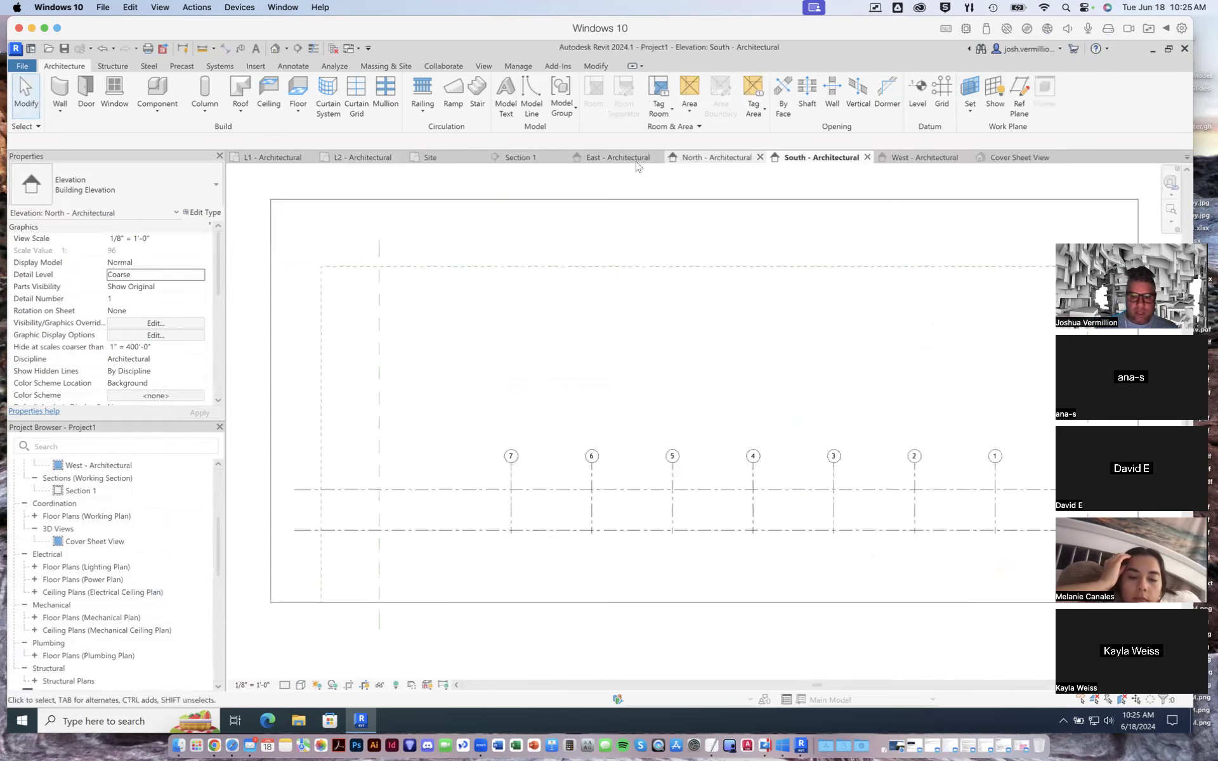
pyautogui.click(615, 157)
pyautogui.click(530, 158)
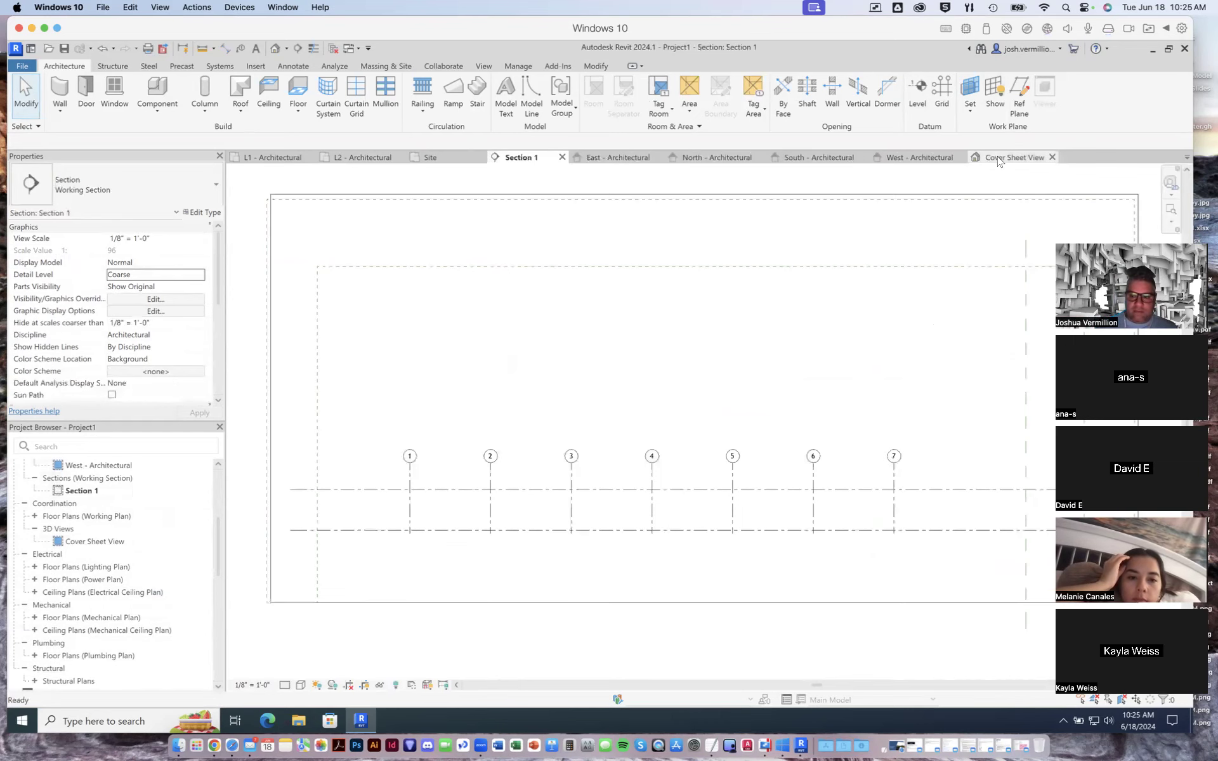
pyautogui.click(931, 157)
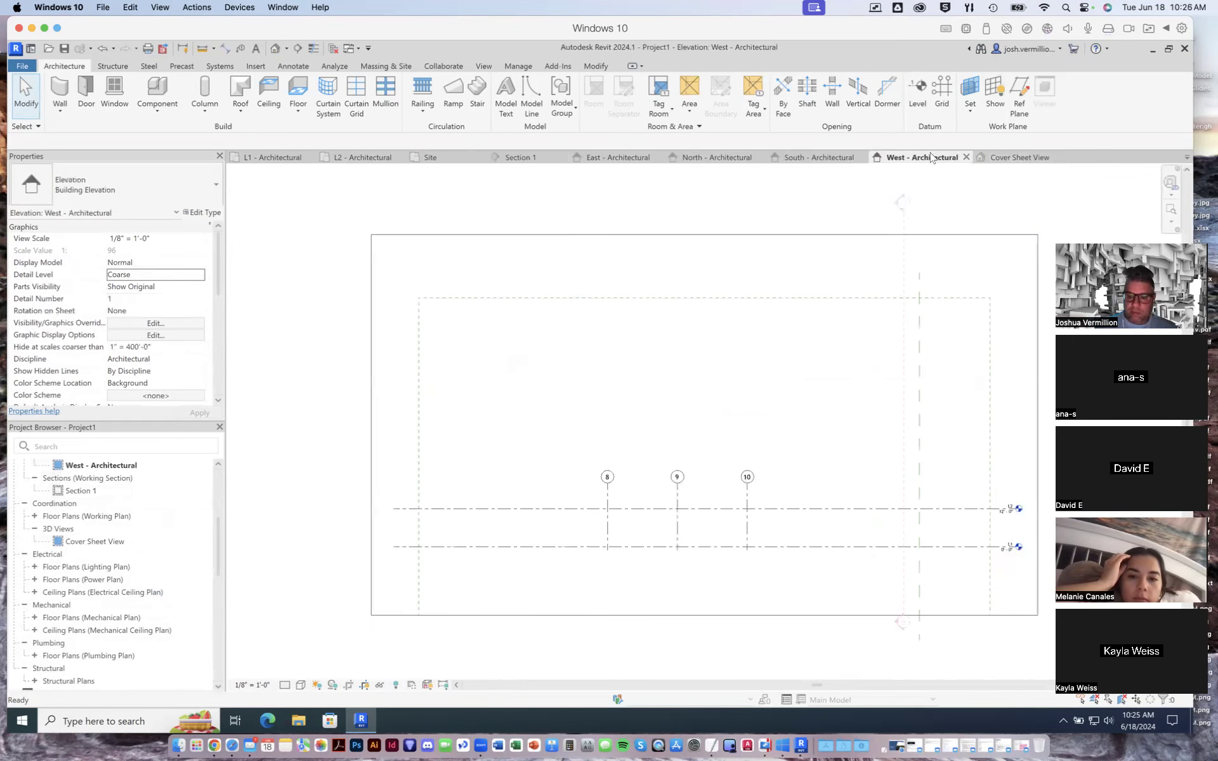
pyautogui.click(1019, 158)
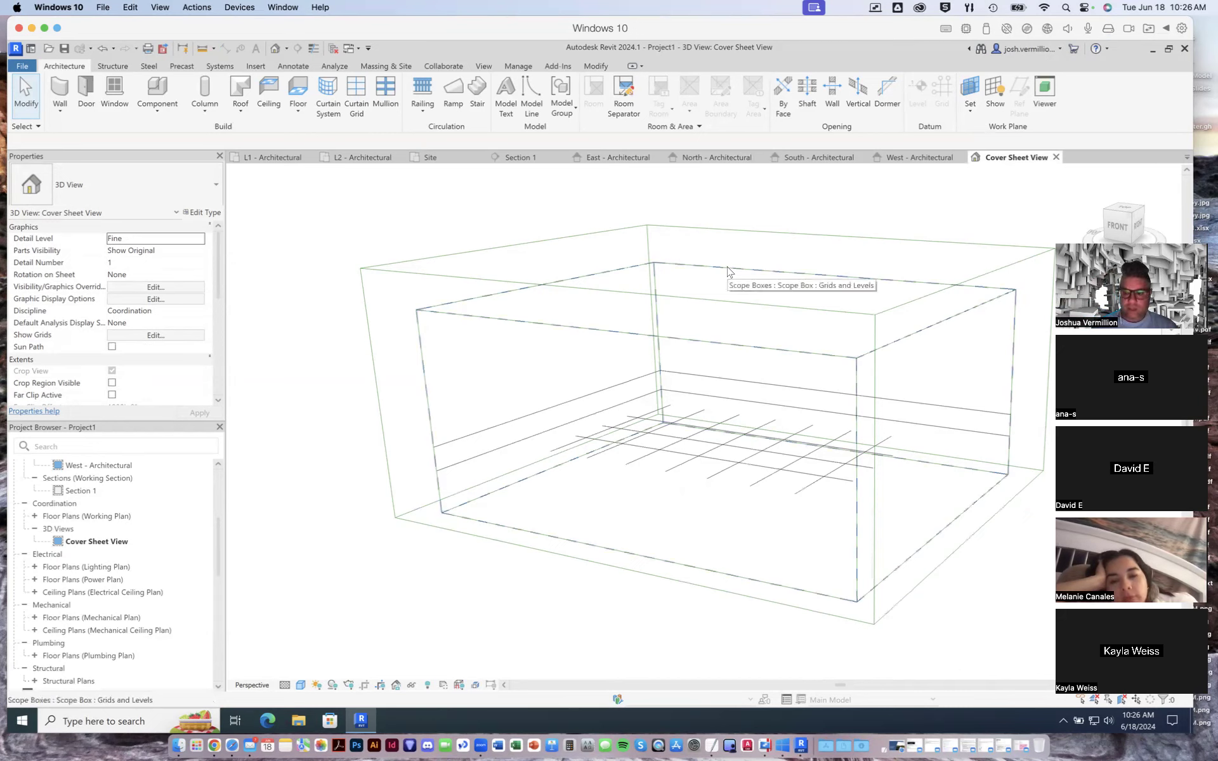
pyautogui.click(25, 68)
pyautogui.click(24, 68)
pyautogui.click(24, 67)
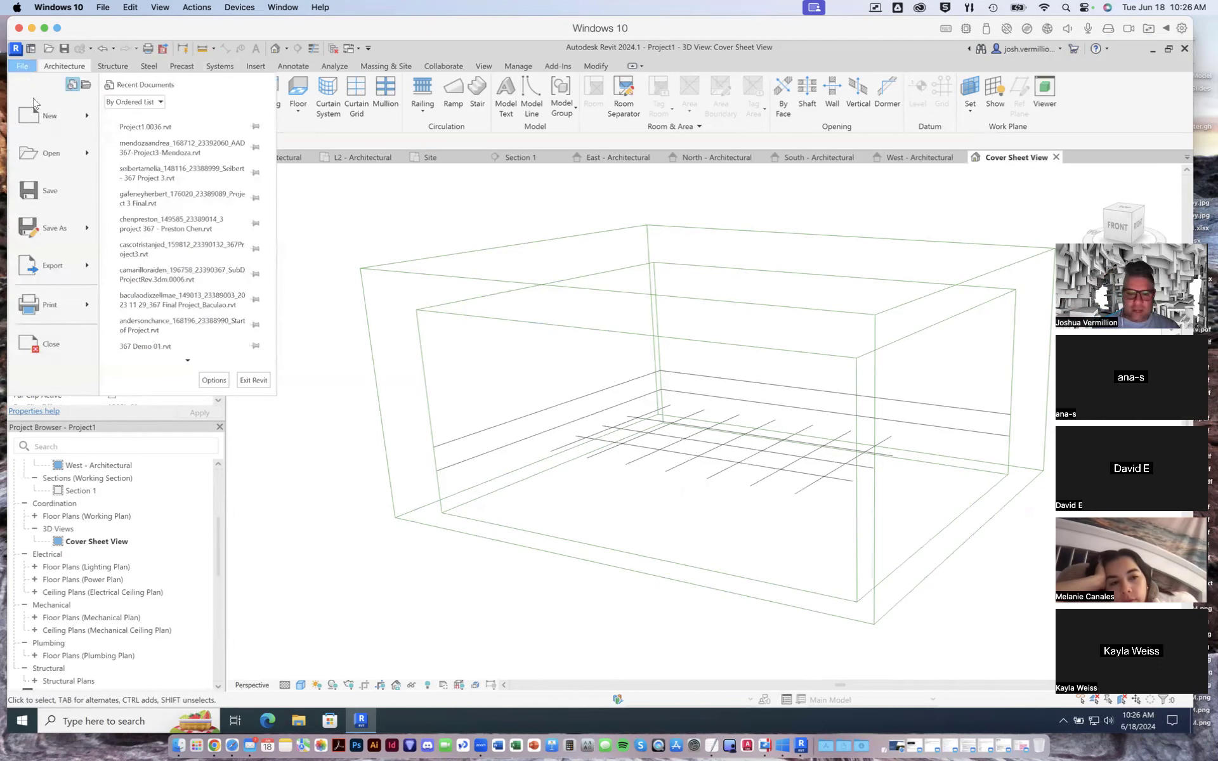
pyautogui.click(22, 68)
pyautogui.click(22, 69)
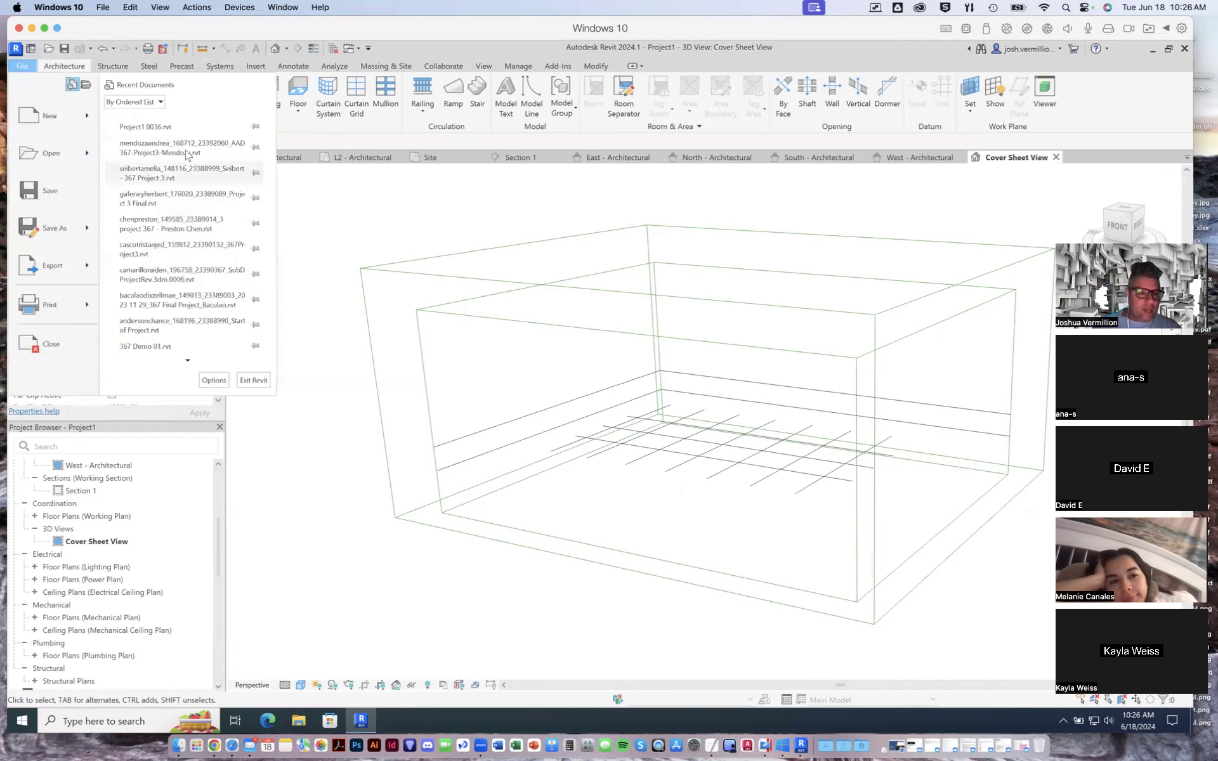
pyautogui.click(380, 279)
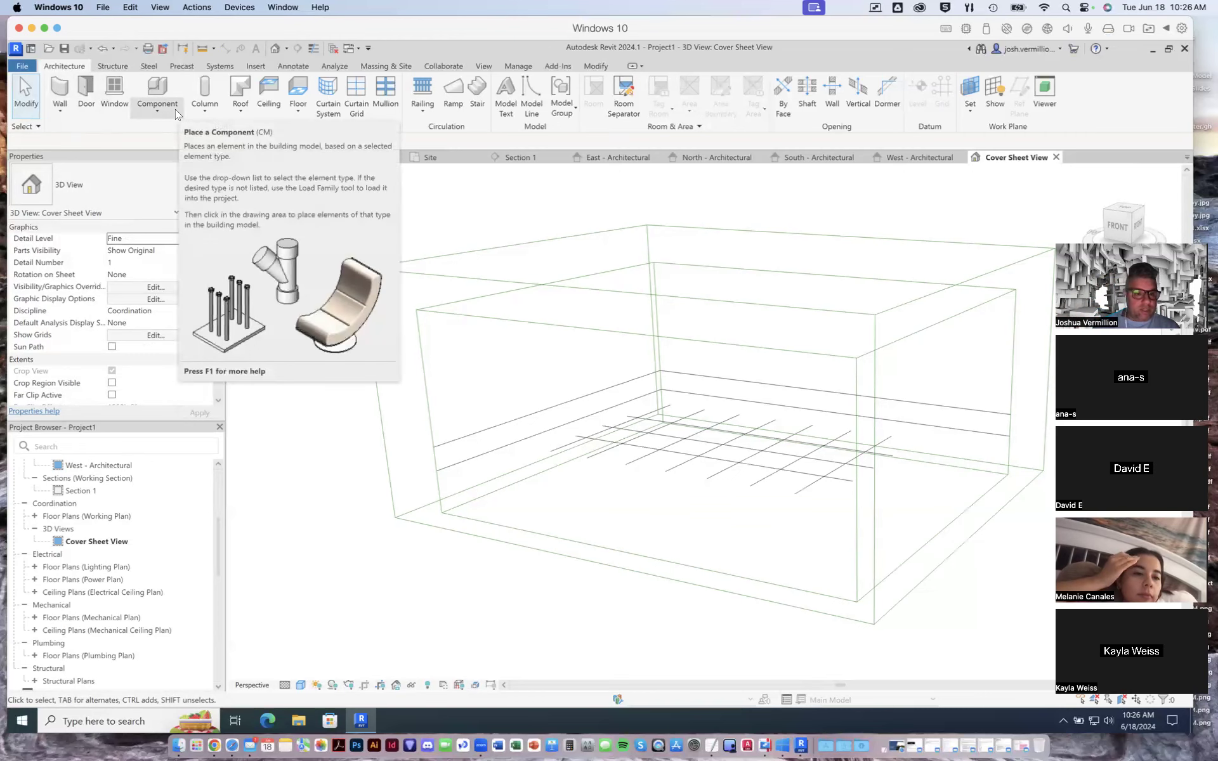
pyautogui.click(157, 112)
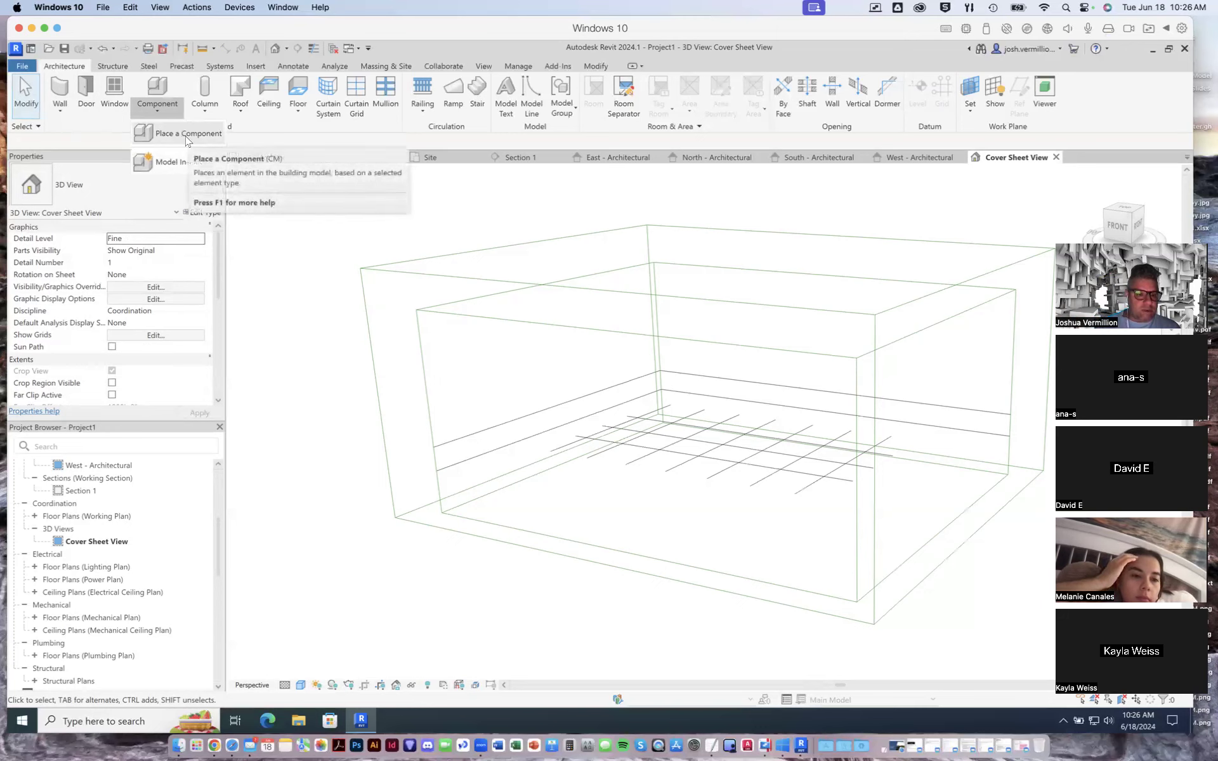
pyautogui.click(176, 163)
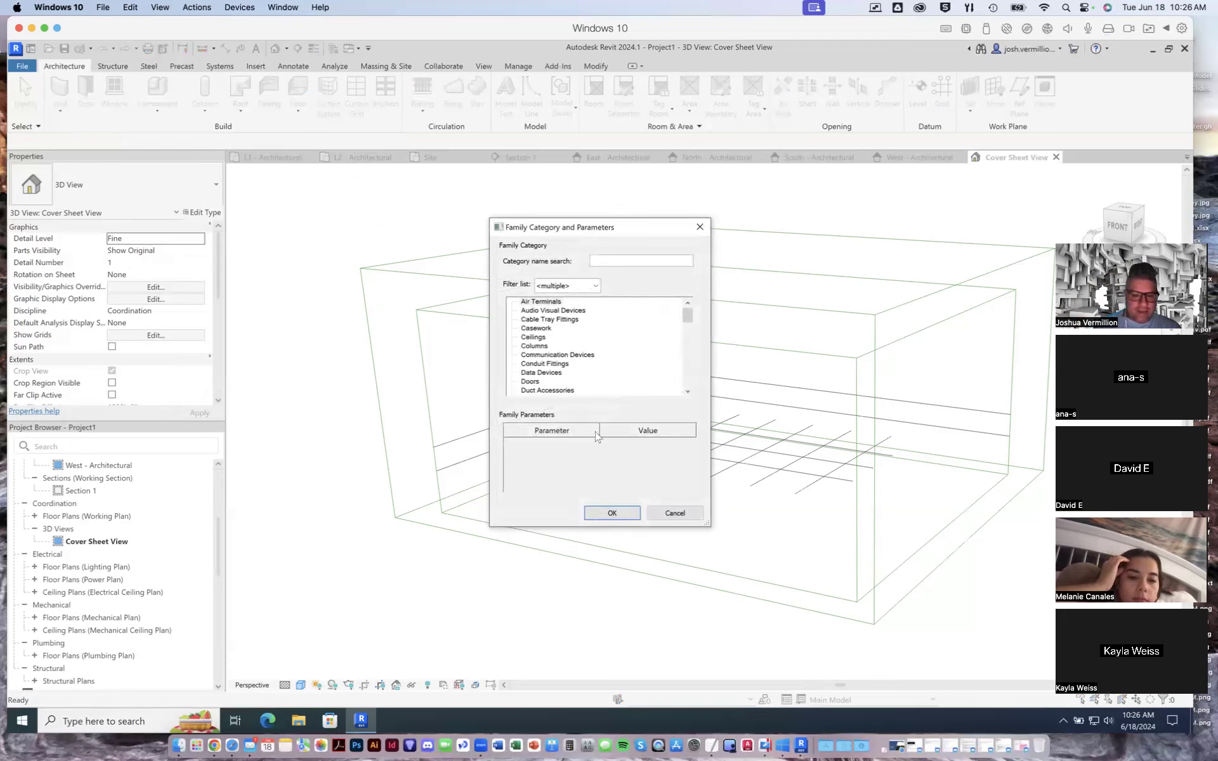
pyautogui.click(677, 513)
# - Start an in-place model component in the Generic Models category and accept its default name
pyautogui.click(161, 107)
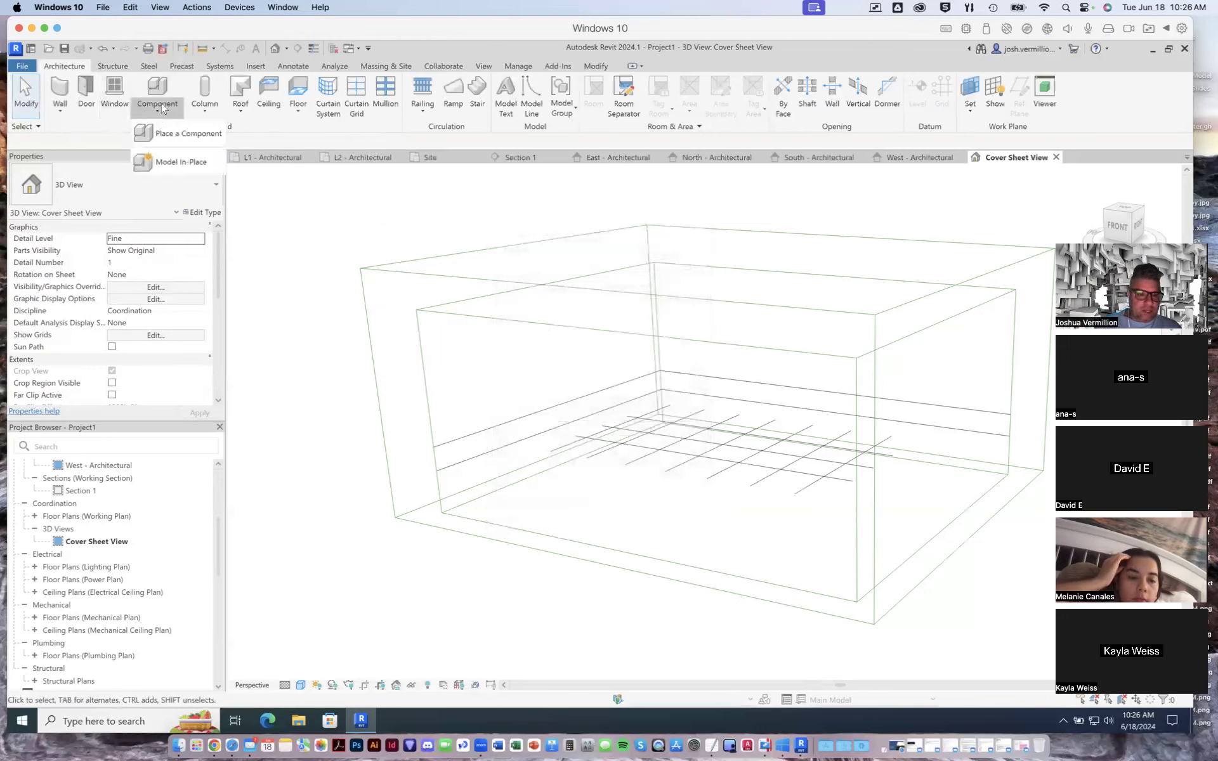
pyautogui.click(191, 164)
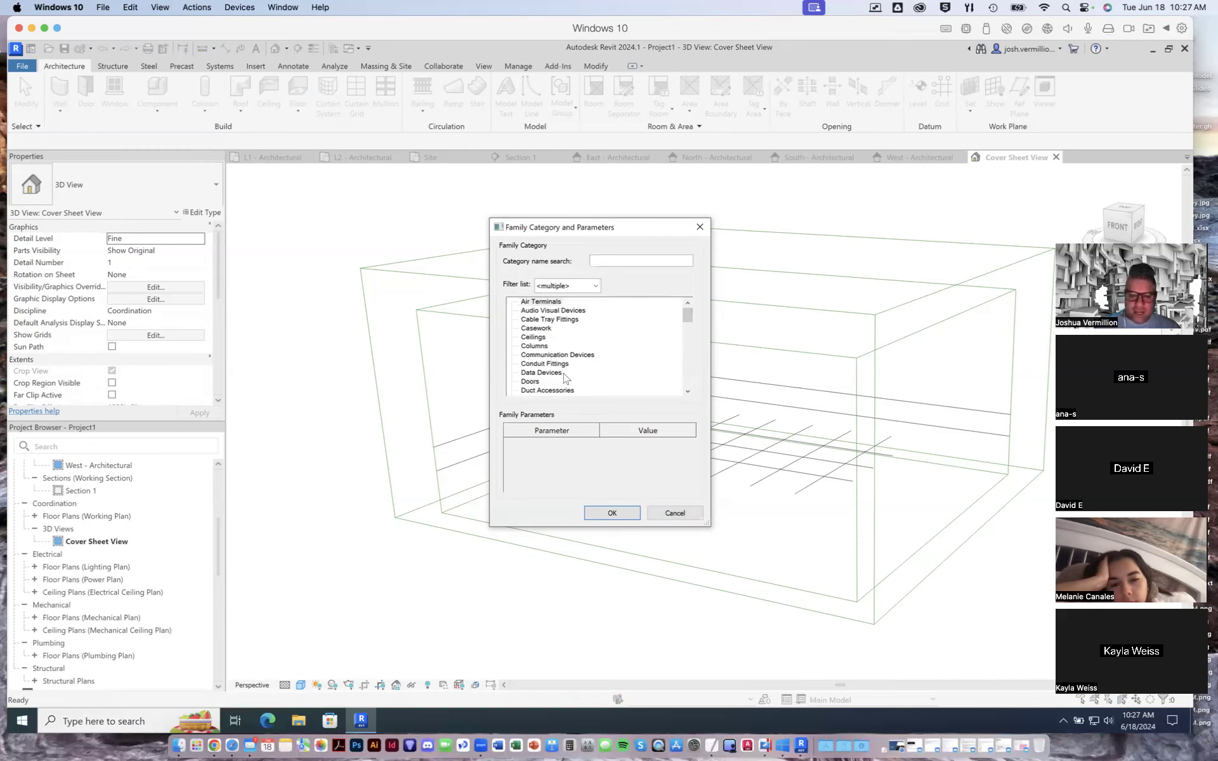
pyautogui.click(543, 338)
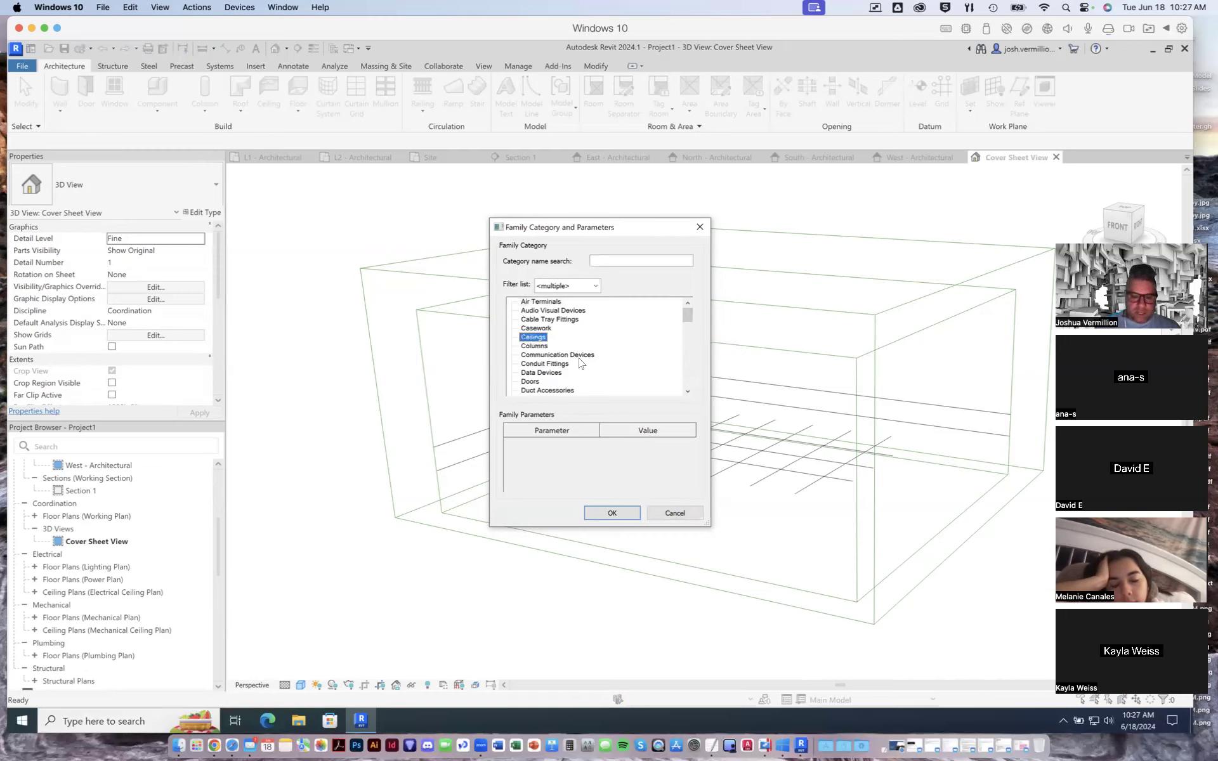
pyautogui.click(558, 364)
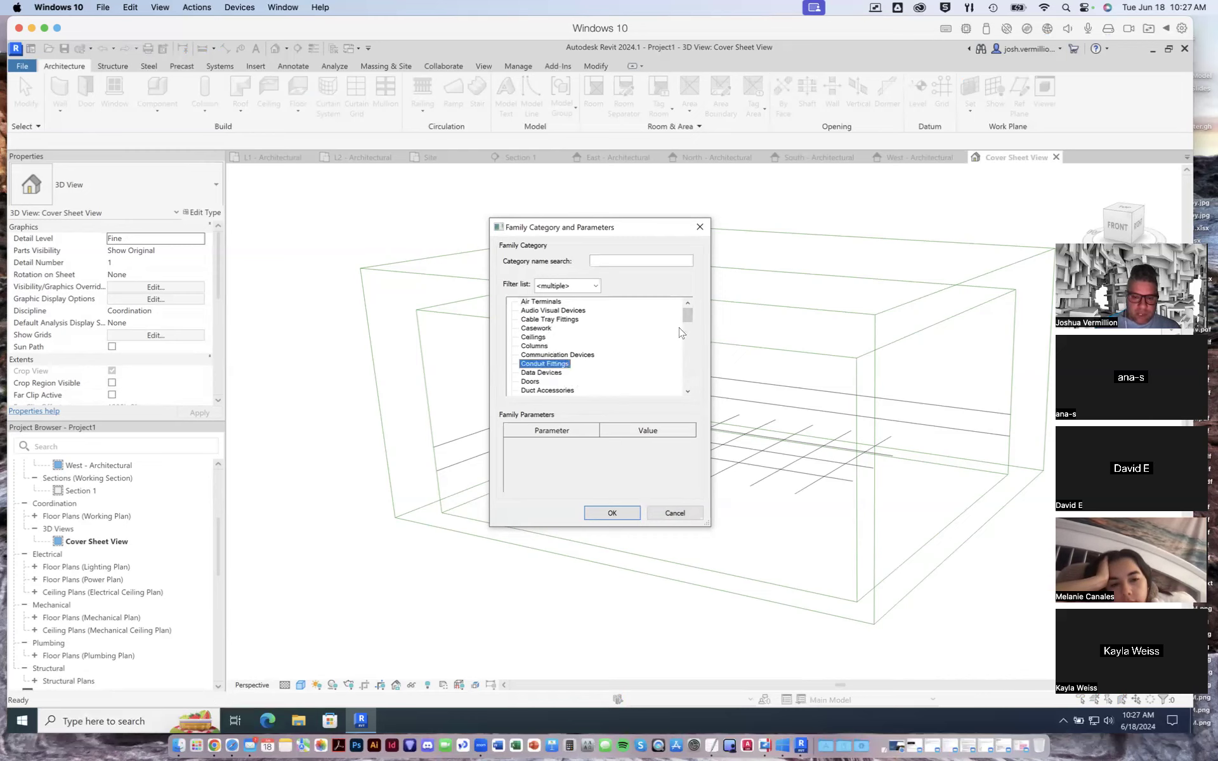
pyautogui.moveTo(687, 318); pyautogui.dragTo(687, 341)
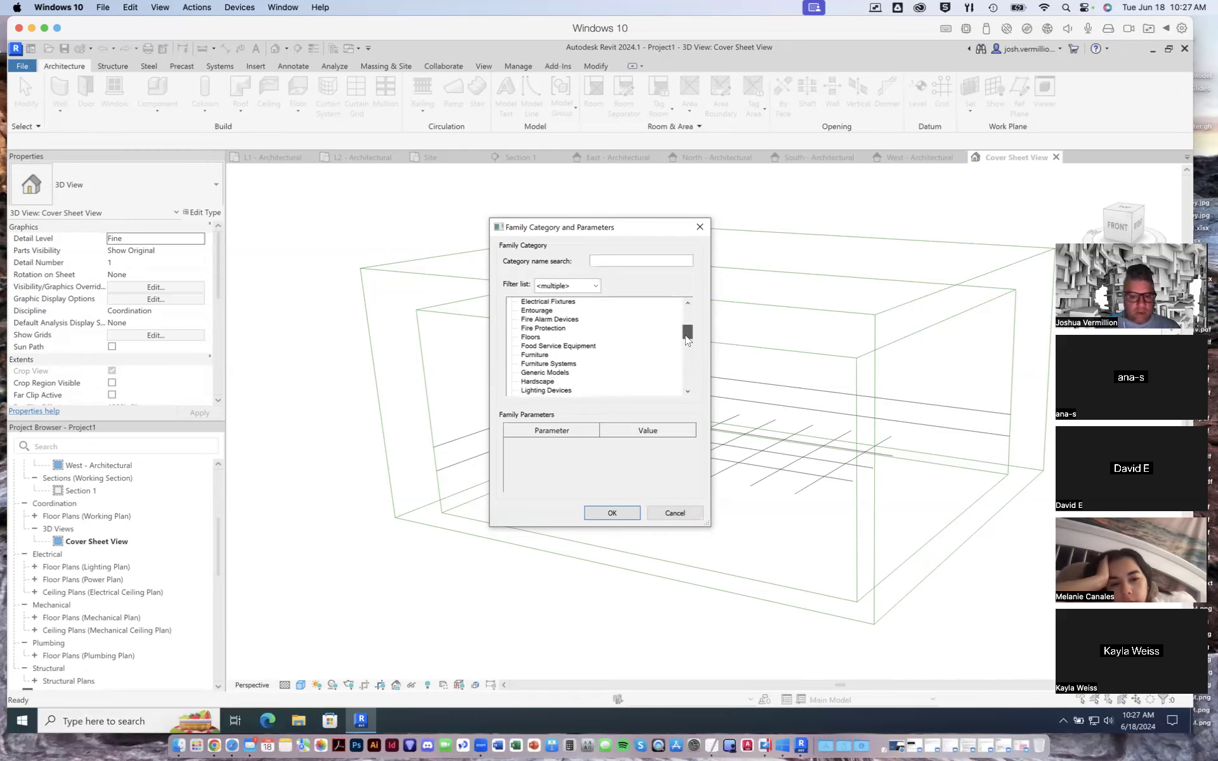
pyautogui.moveTo(687, 341); pyautogui.dragTo(687, 341)
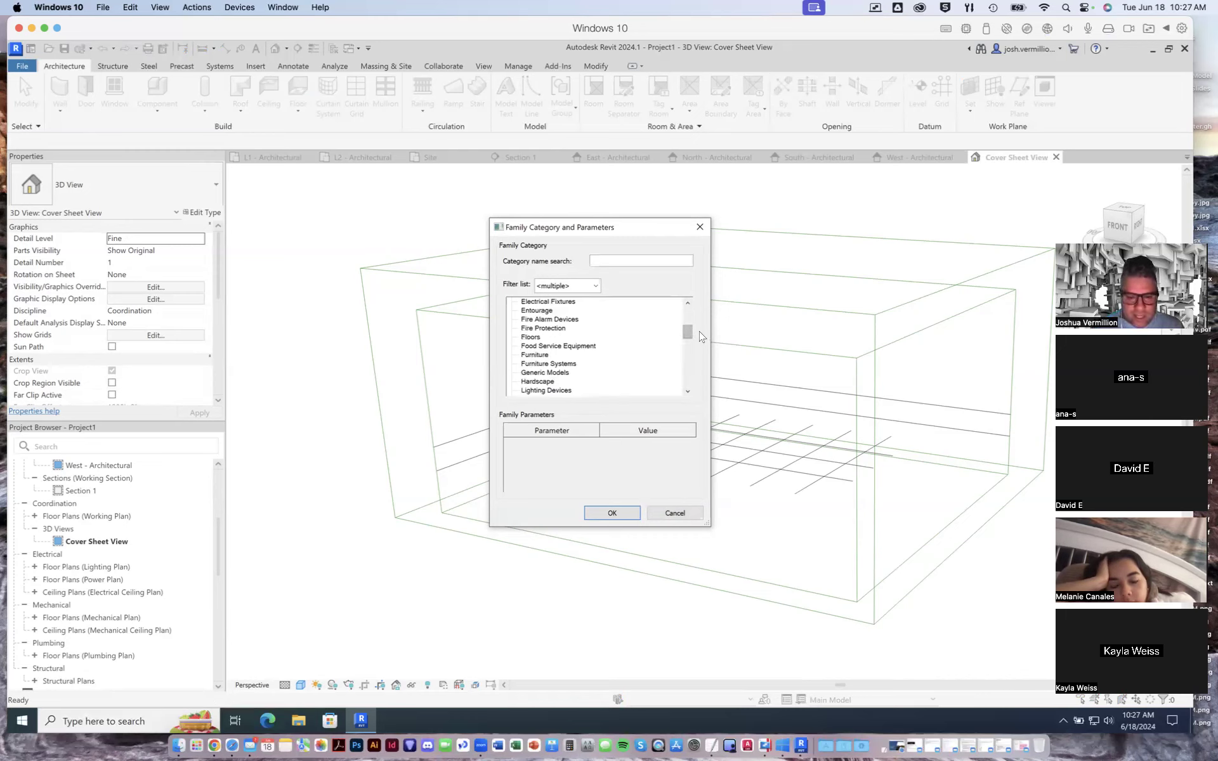
pyautogui.moveTo(687, 334)
pyautogui.mouseDown()
pyautogui.moveTo(686, 363)
pyautogui.moveTo(685, 343)
pyautogui.mouseUp()
pyautogui.click(565, 338)
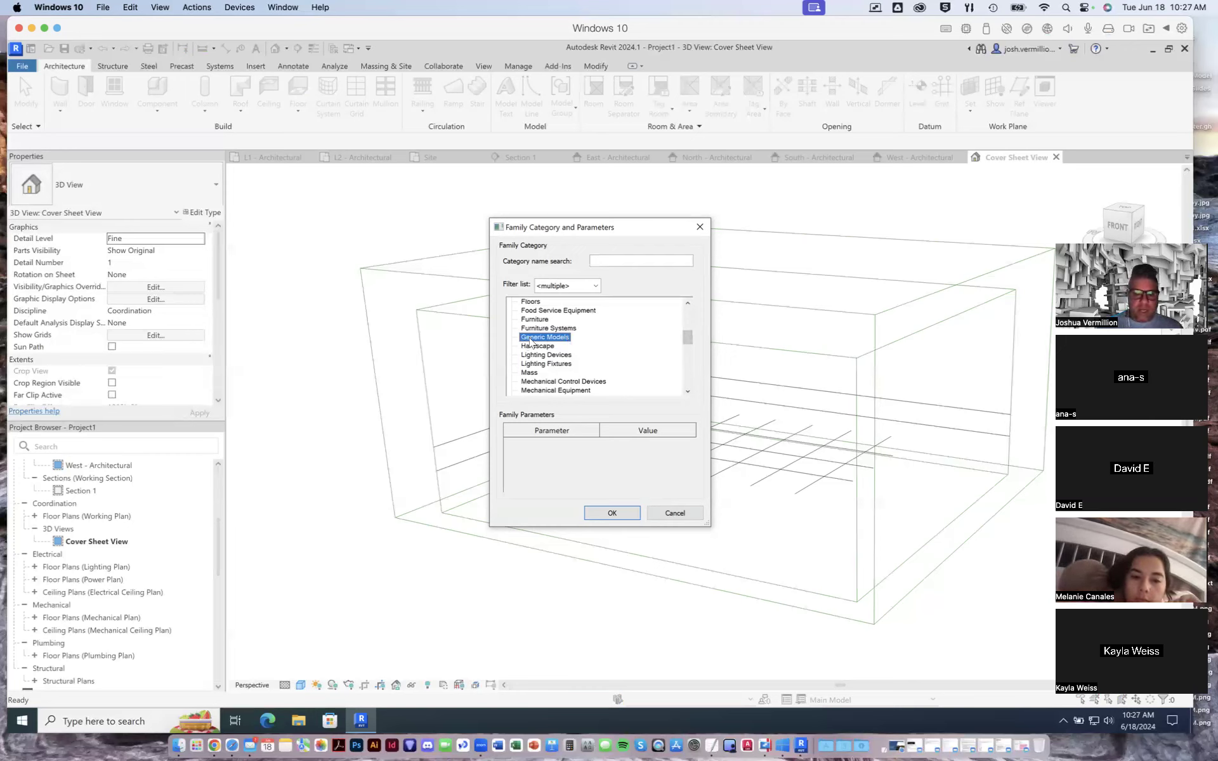
pyautogui.click(612, 514)
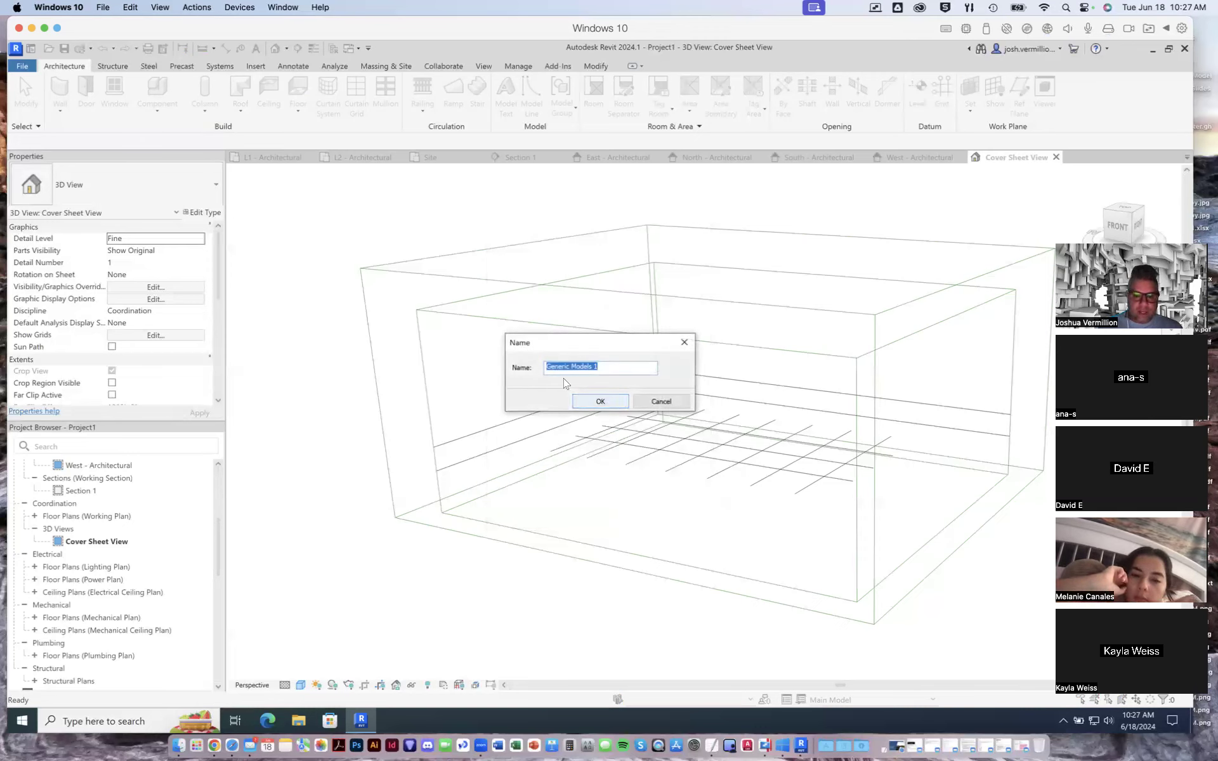
pyautogui.click(599, 402)
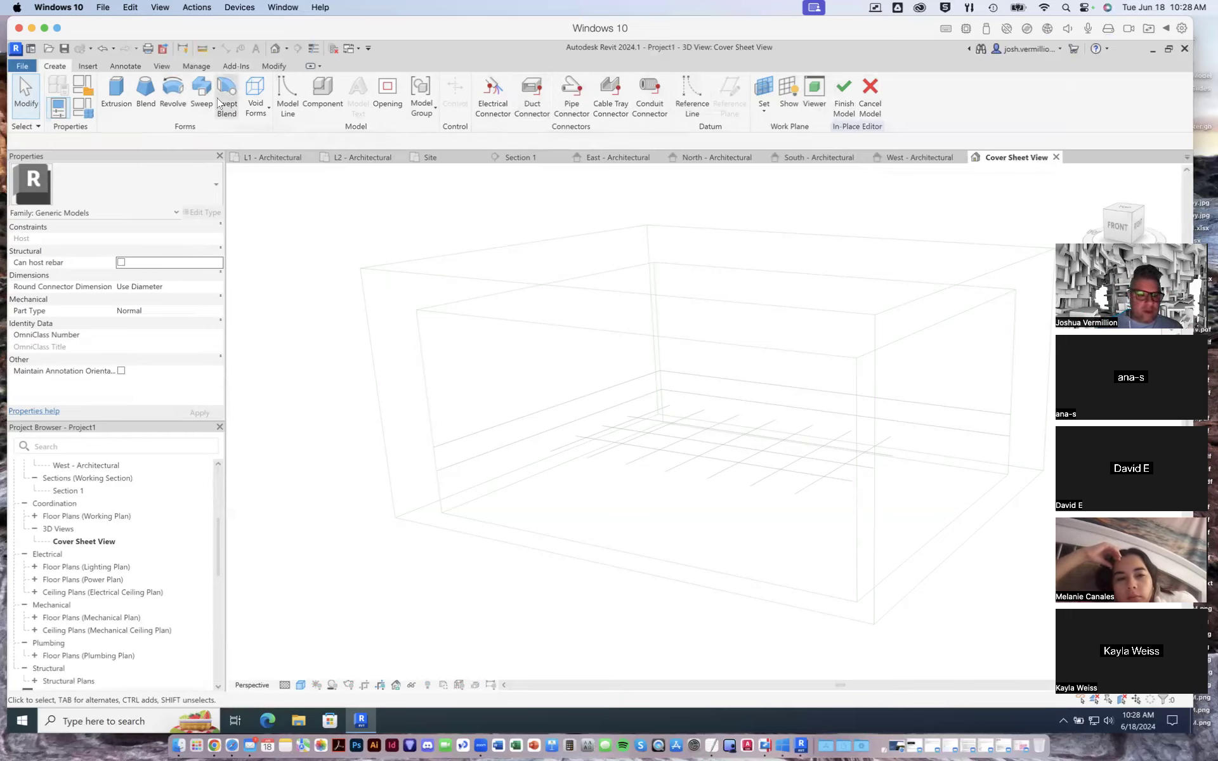
# - Start a CAD import into the in-place generic model and browse to the Desktop folder
pyautogui.click(94, 67)
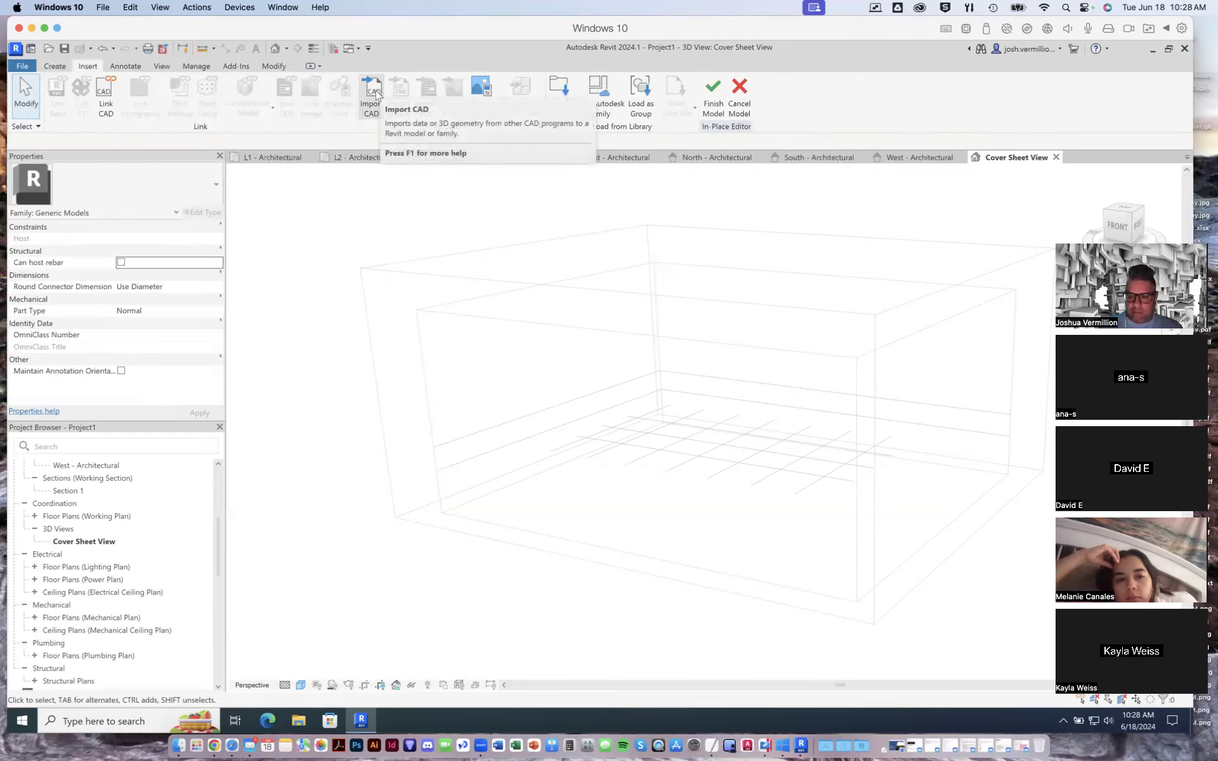
pyautogui.click(375, 95)
pyautogui.click(376, 96)
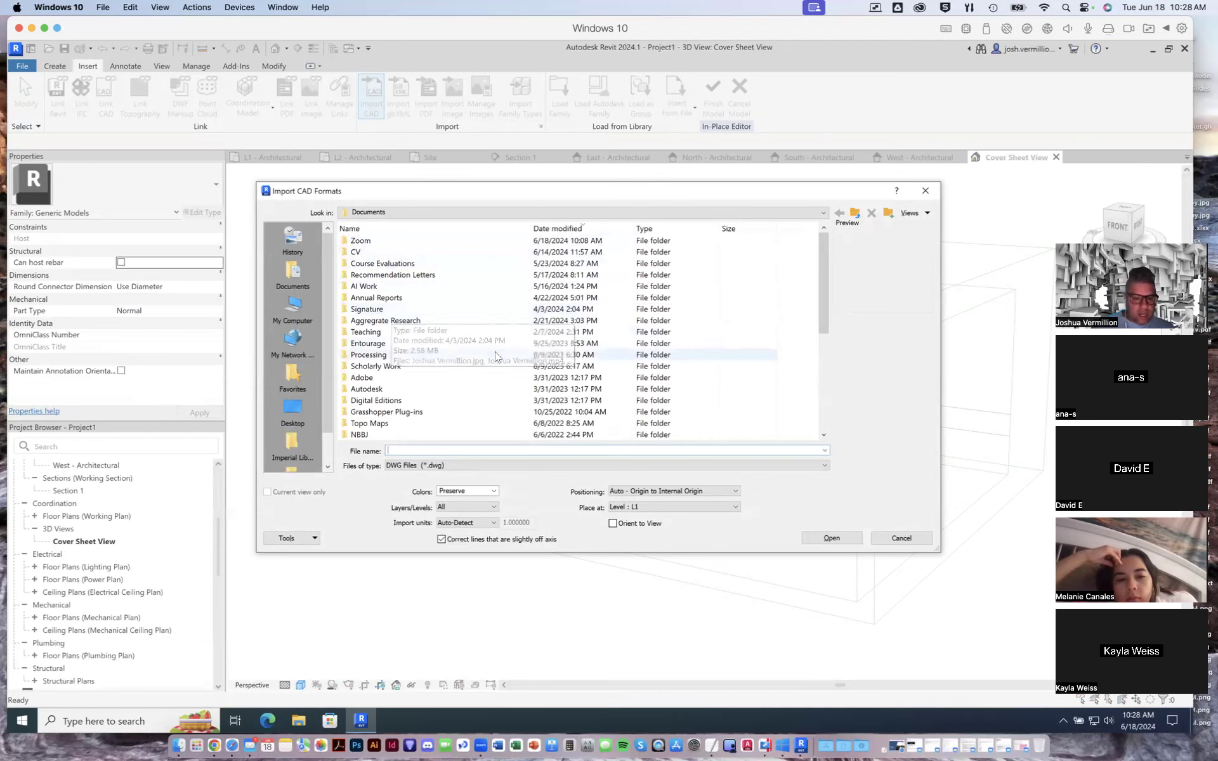
pyautogui.click(380, 214)
pyautogui.click(379, 215)
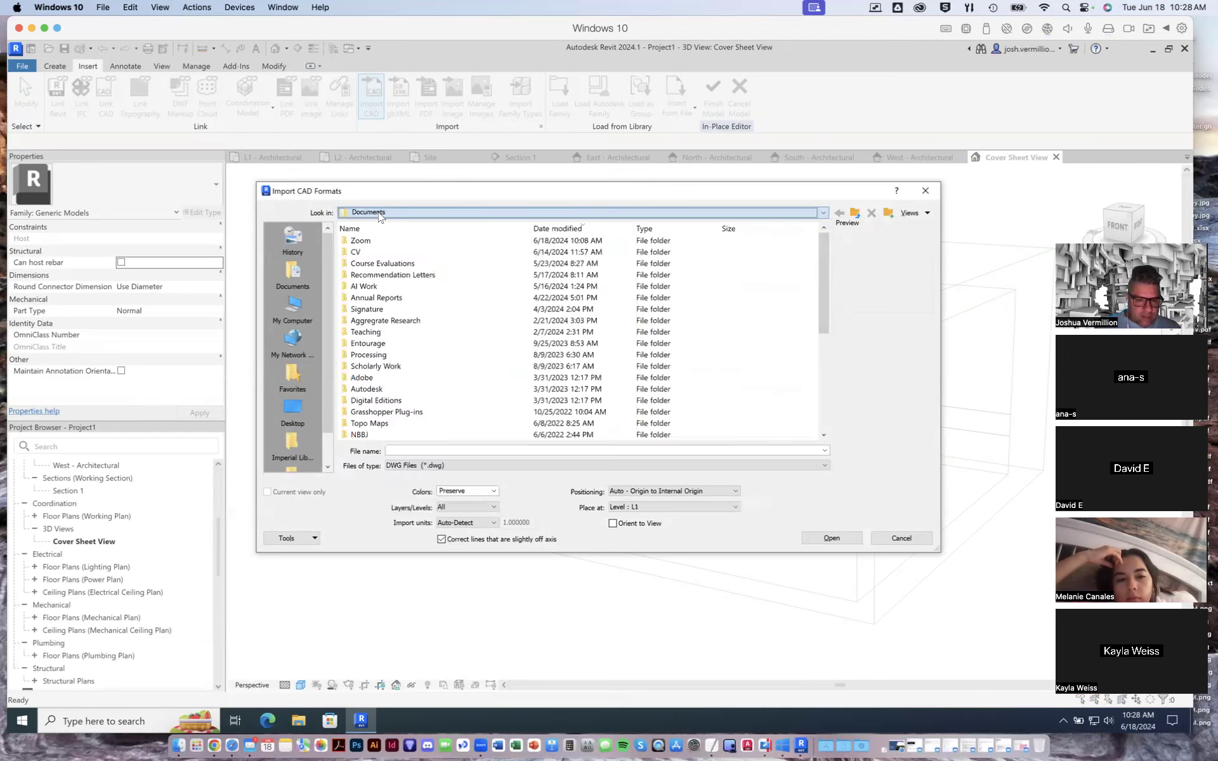
pyautogui.click(292, 413)
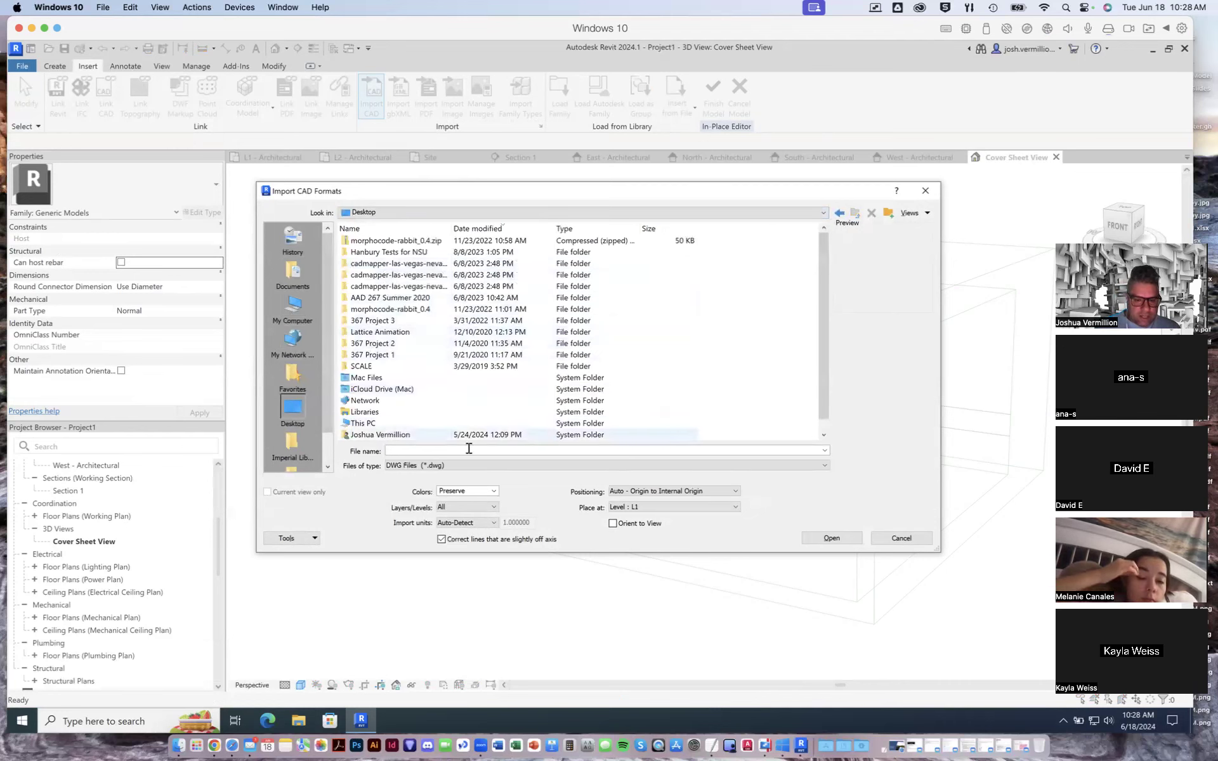
# - Import the Rhino file 767 Axon Summer 2024.3dm as Generic Models, keeping Auto - Origin to Internal Origin positioning at level L1
pyautogui.click(390, 465)
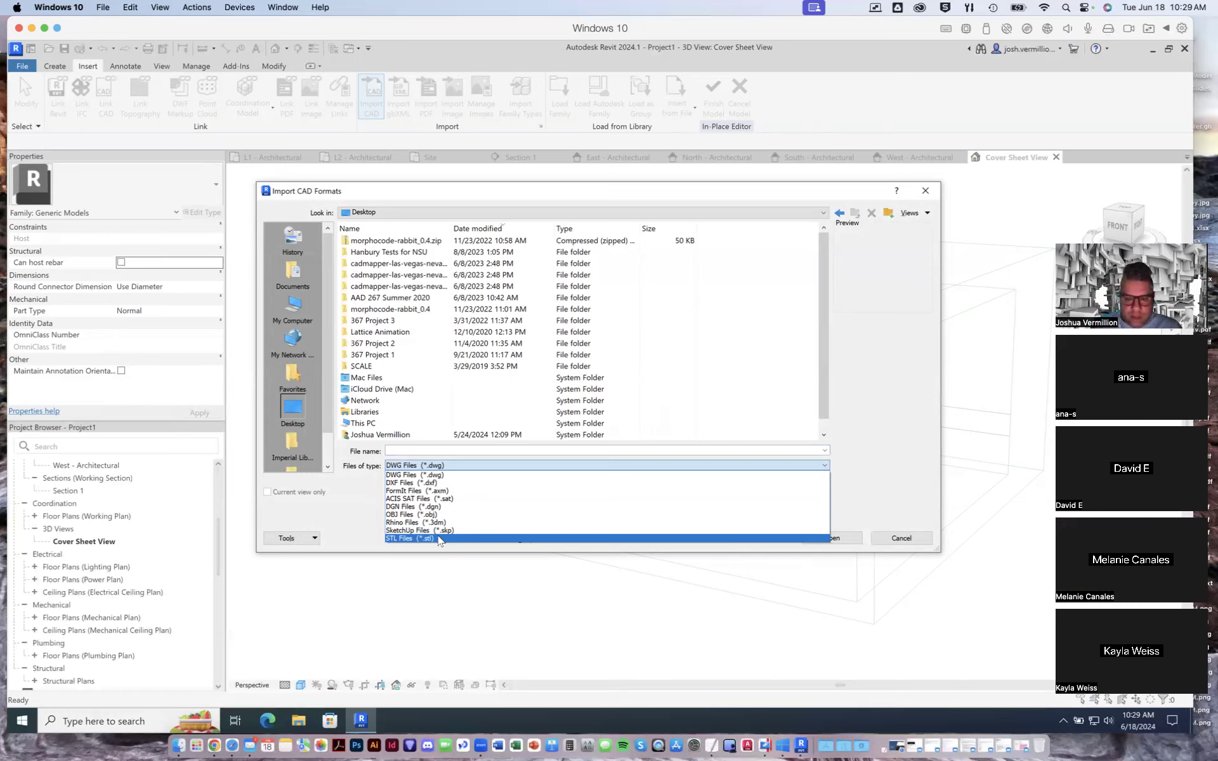
pyautogui.click(415, 522)
pyautogui.click(409, 241)
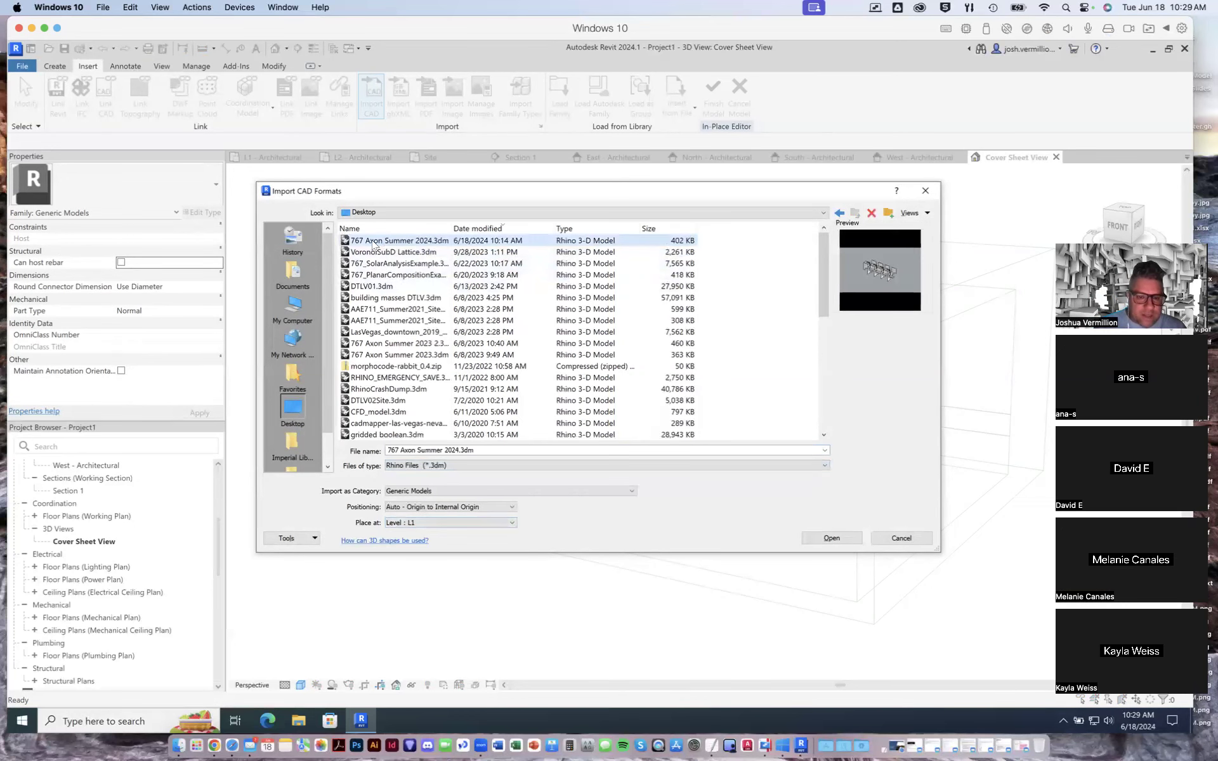
pyautogui.doubleClick(410, 242)
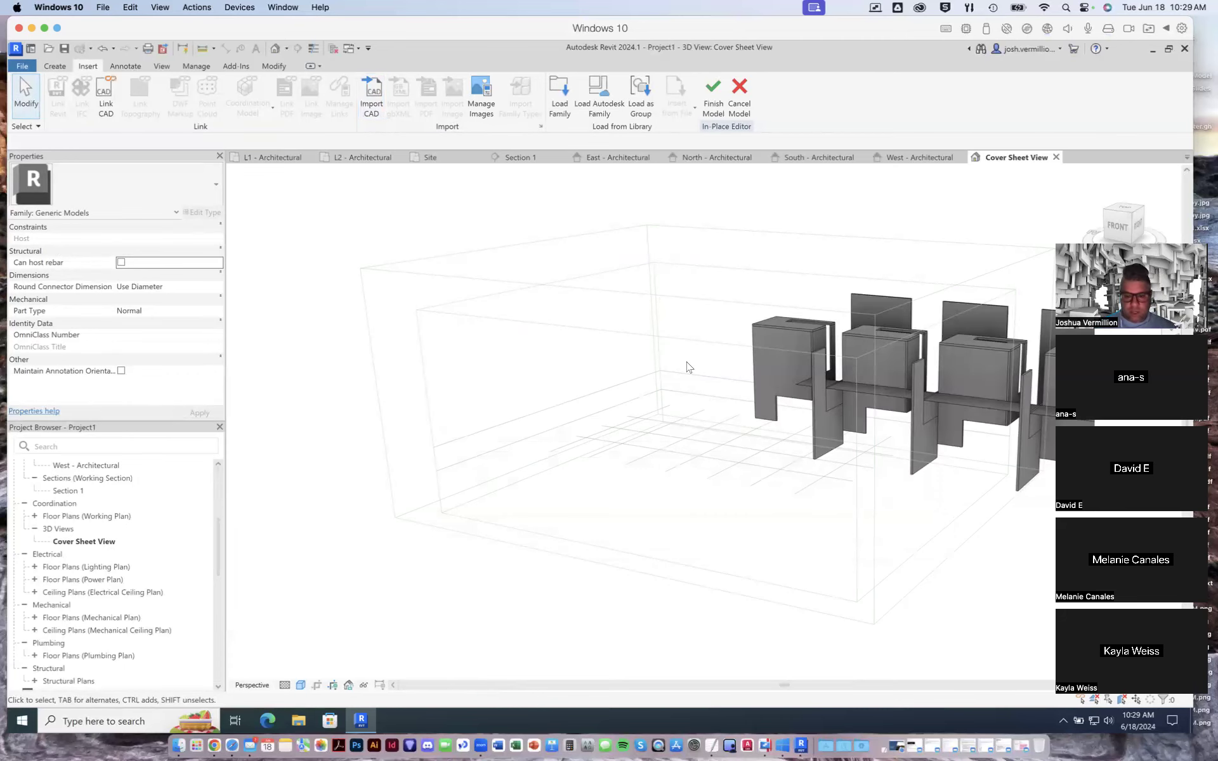
# - Try to relocate the imported Rhino geometry in the 3D view with the Move tool, starting from its lower edge
pyautogui.scroll(-4, 688, 367)
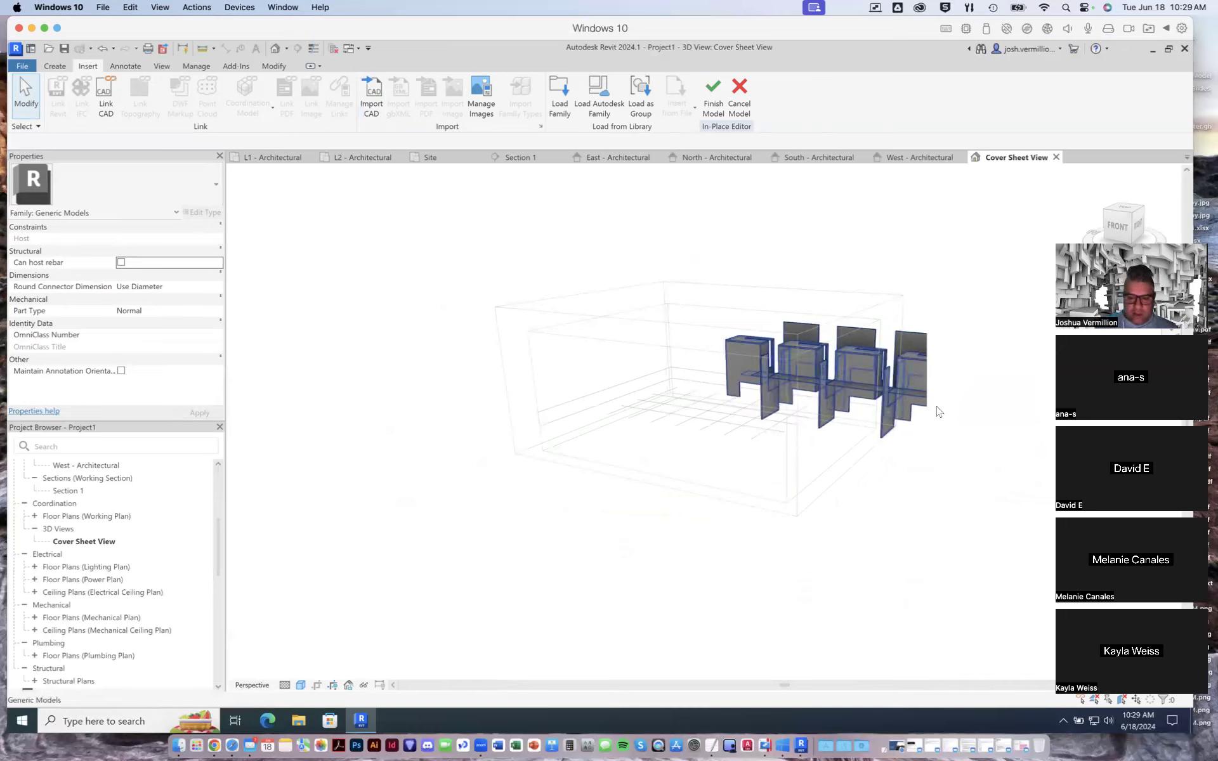
pyautogui.click(913, 385)
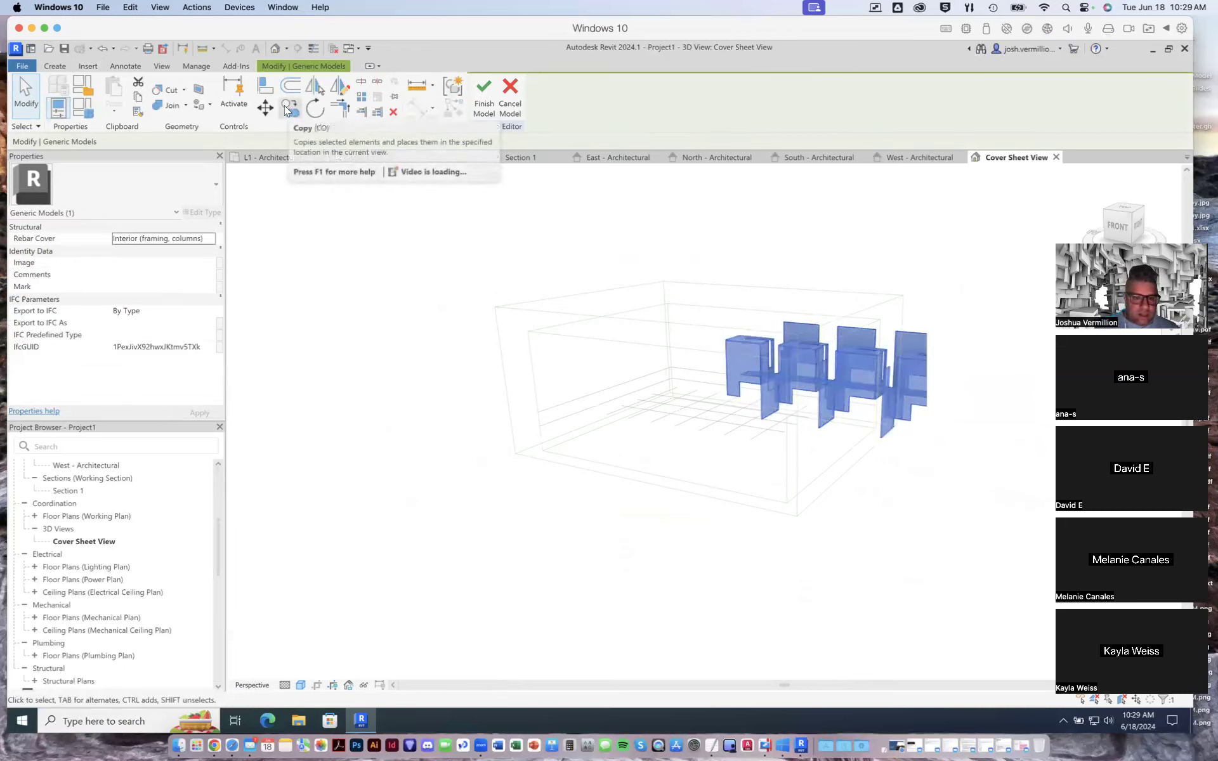
pyautogui.click(265, 107)
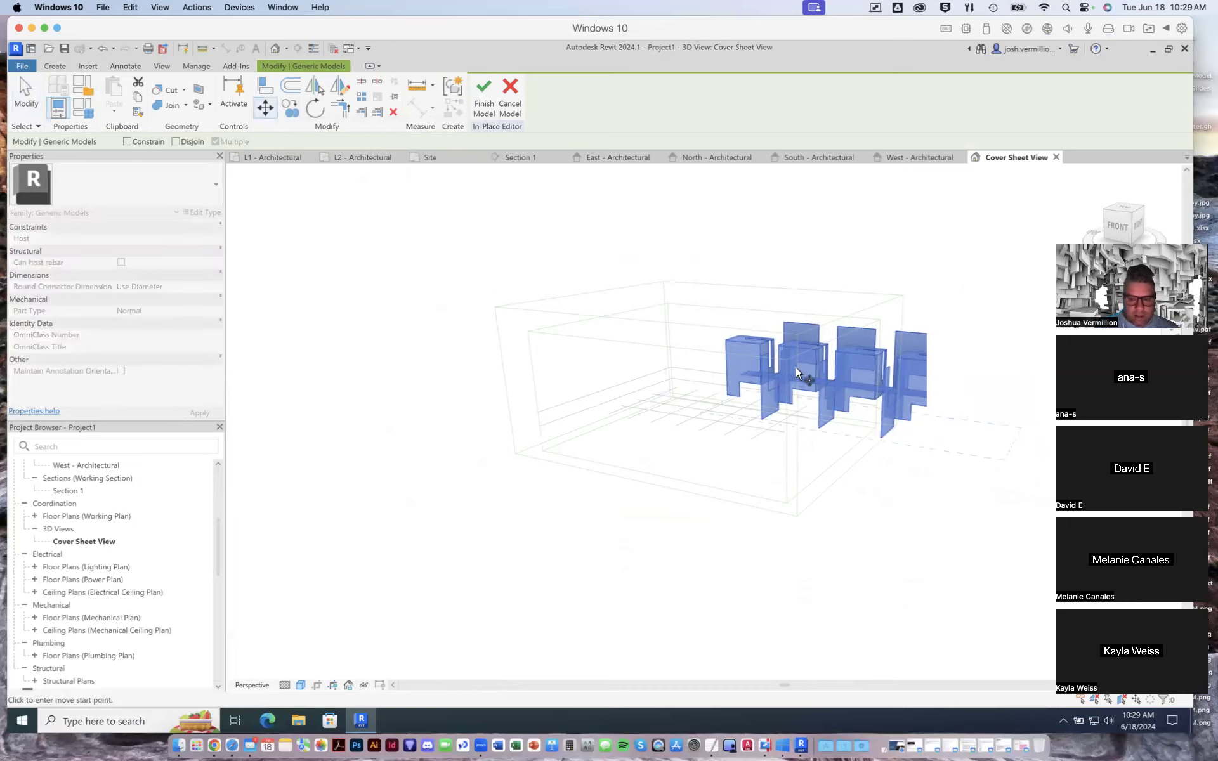
pyautogui.click(820, 431)
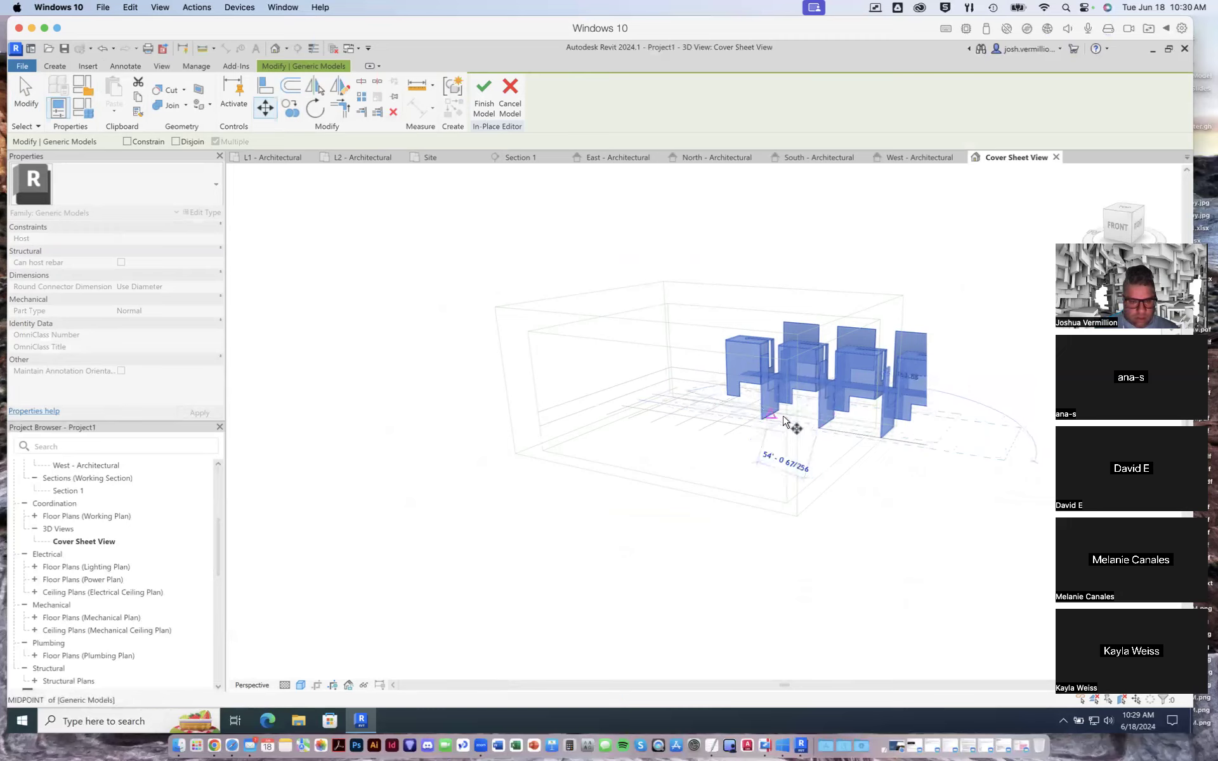
pyautogui.scroll(2, 815, 387)
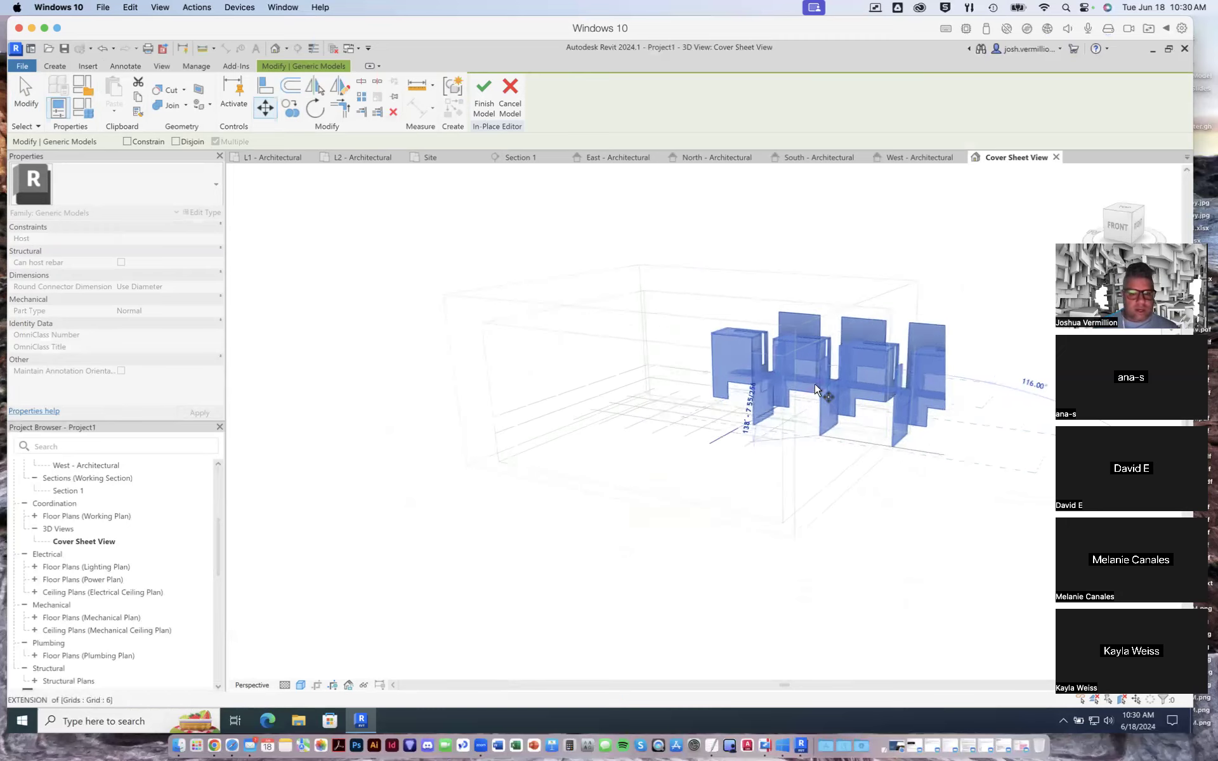
pyautogui.scroll(1, 816, 382)
pyautogui.scroll(1, 822, 378)
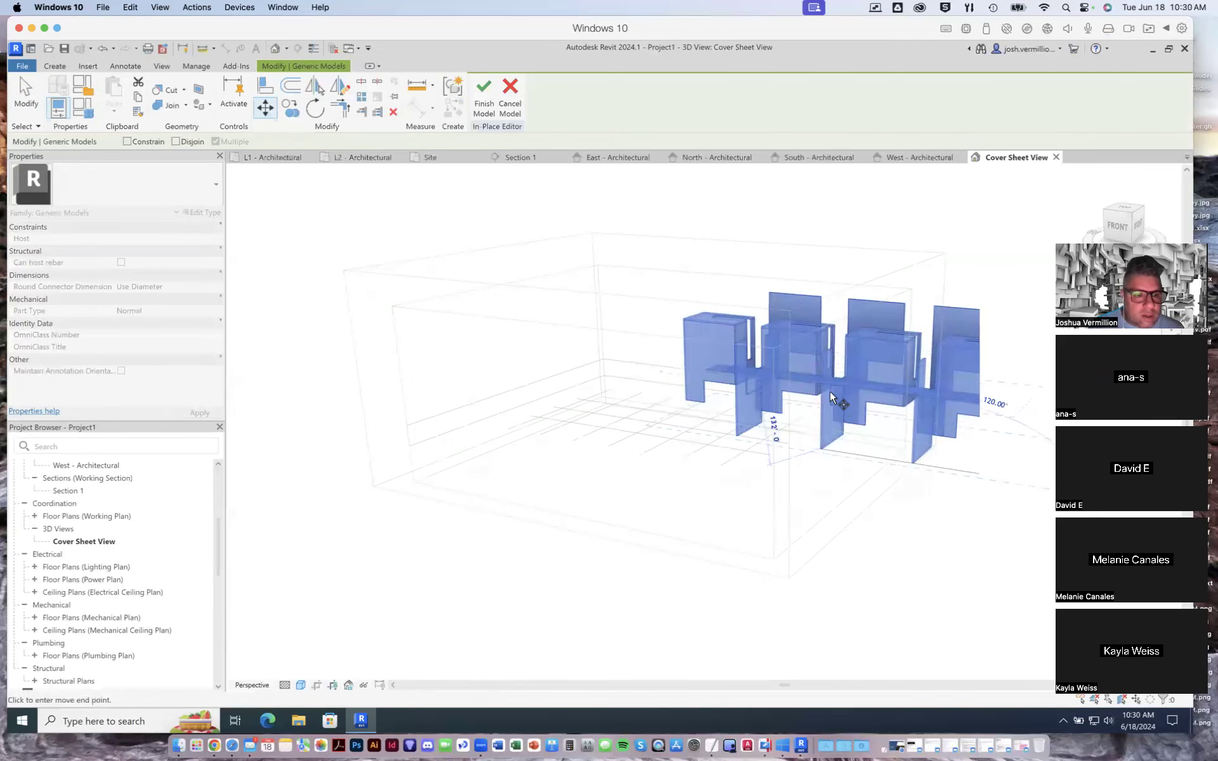
pyautogui.click(837, 406)
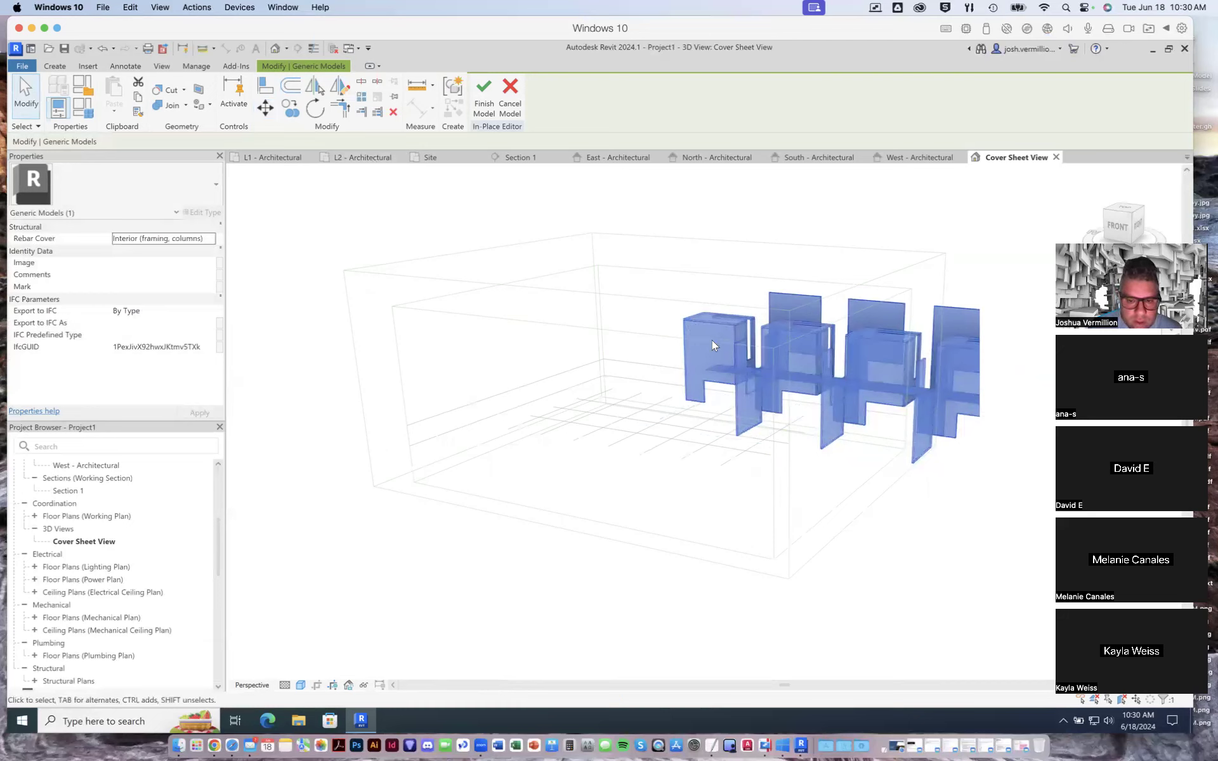
# - Reposition the imported geometry freehand in the 3D view, first over the grid and then back toward the grid's far side
pyautogui.moveTo(682, 322); pyautogui.dragTo(549, 318)
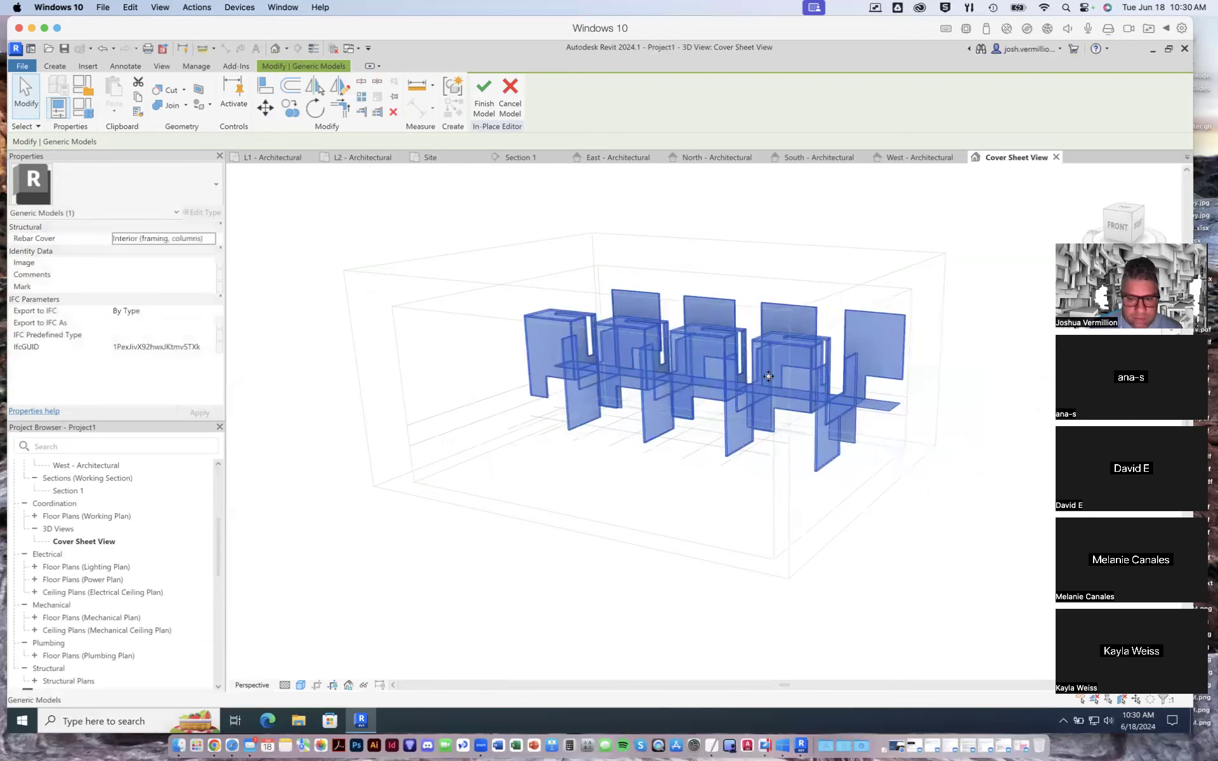
pyautogui.click(967, 393)
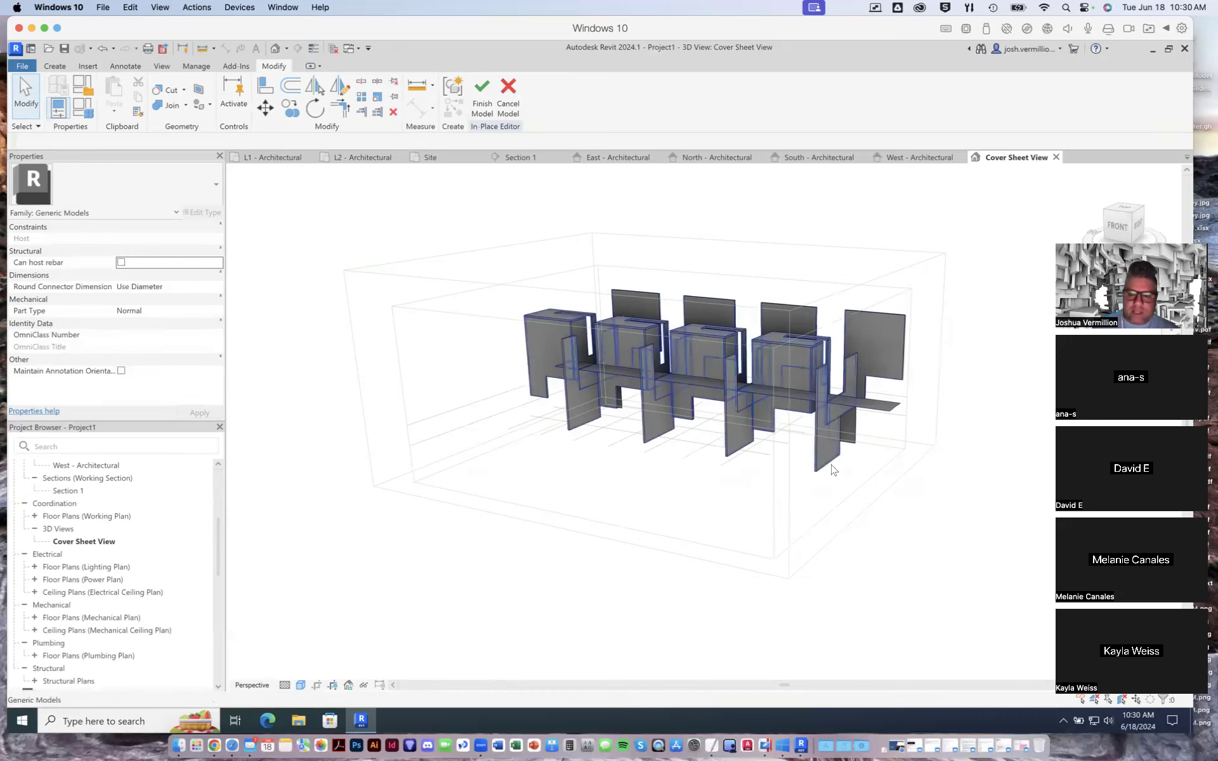
pyautogui.click(813, 370)
pyautogui.press('Escape')
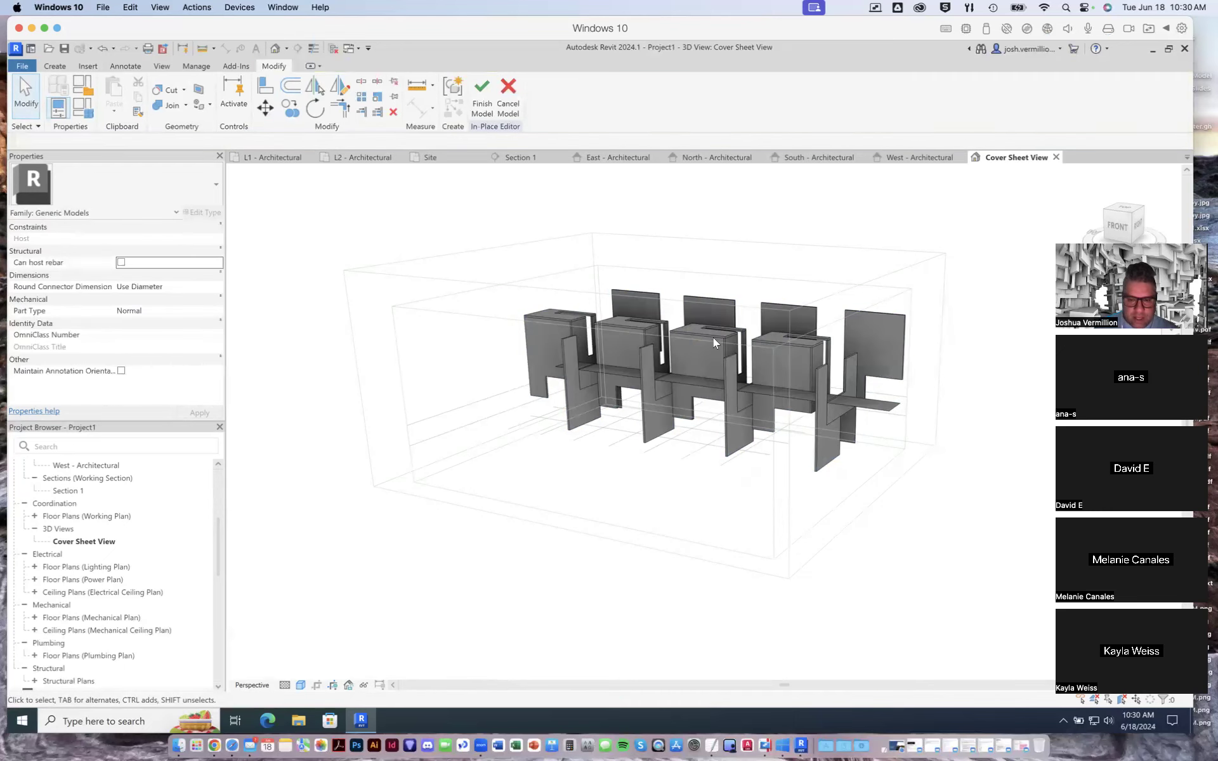
pyautogui.moveTo(696, 331); pyautogui.dragTo(721, 308)
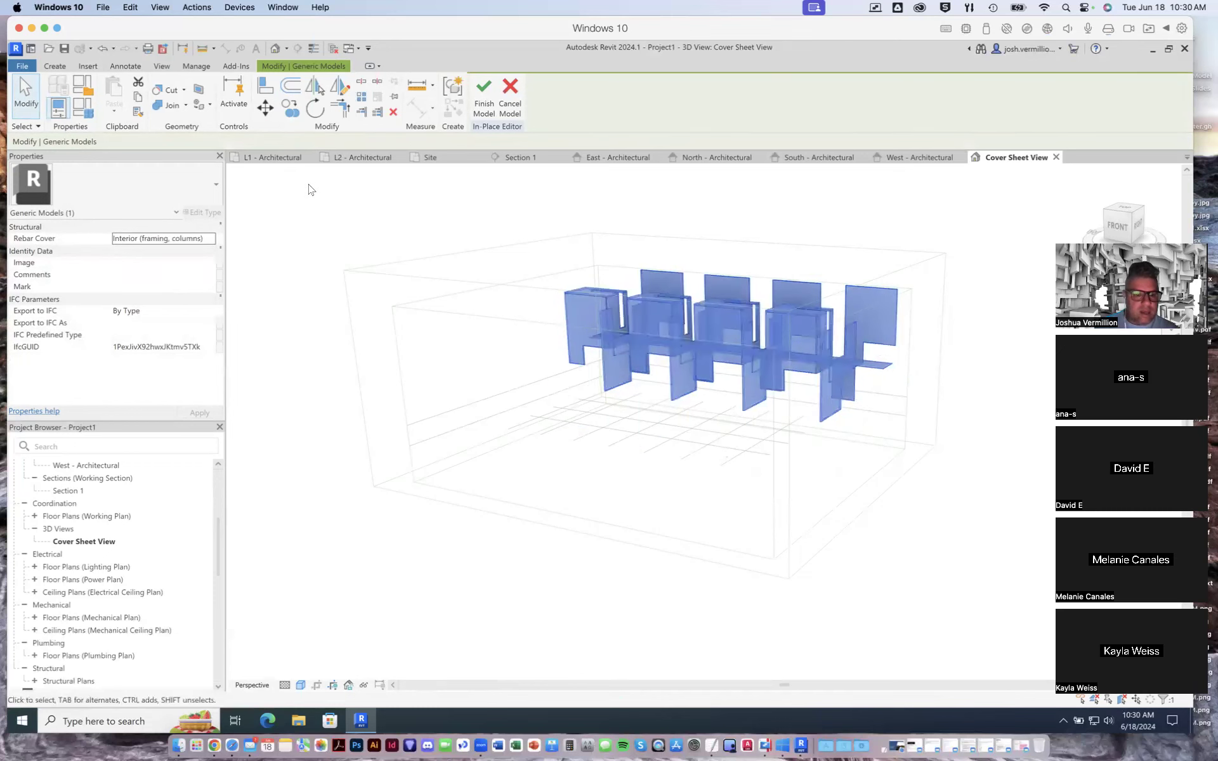
# - Check the imported geometry in the L1 plan and shift it about one grid bay to the right in the L2 plan
pyautogui.click(269, 159)
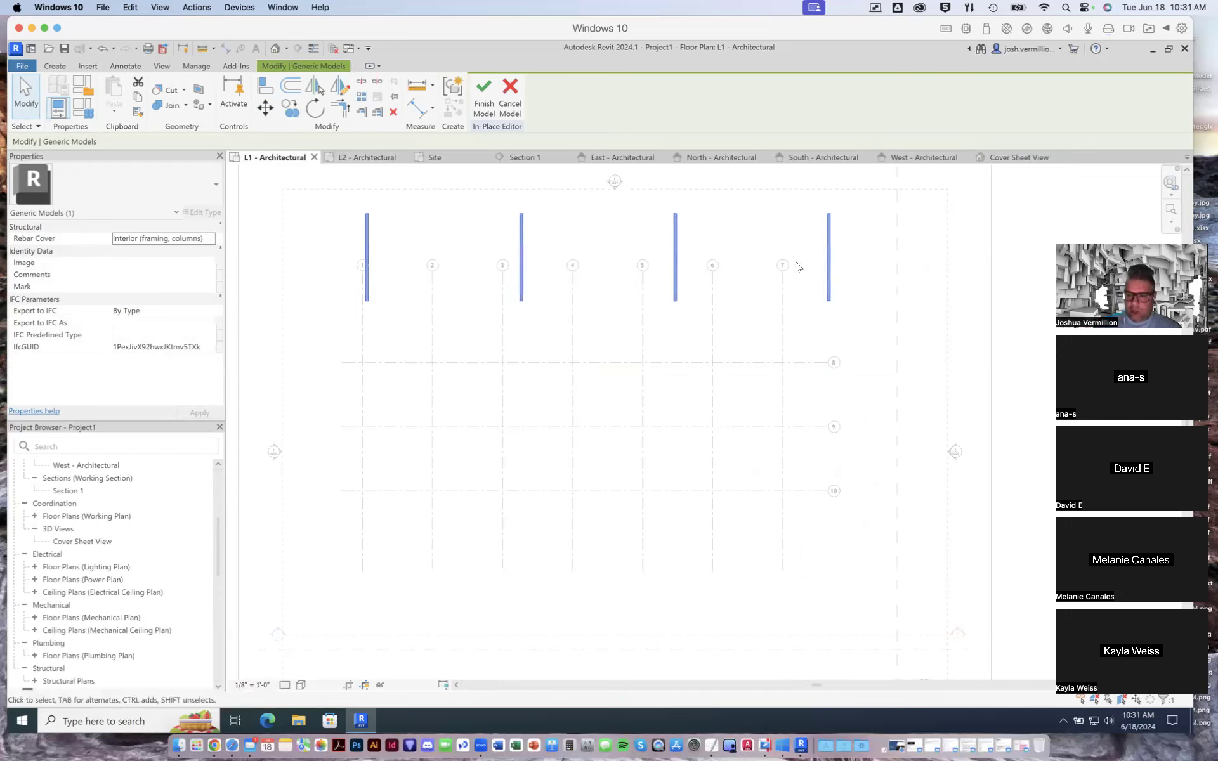
pyautogui.click(373, 160)
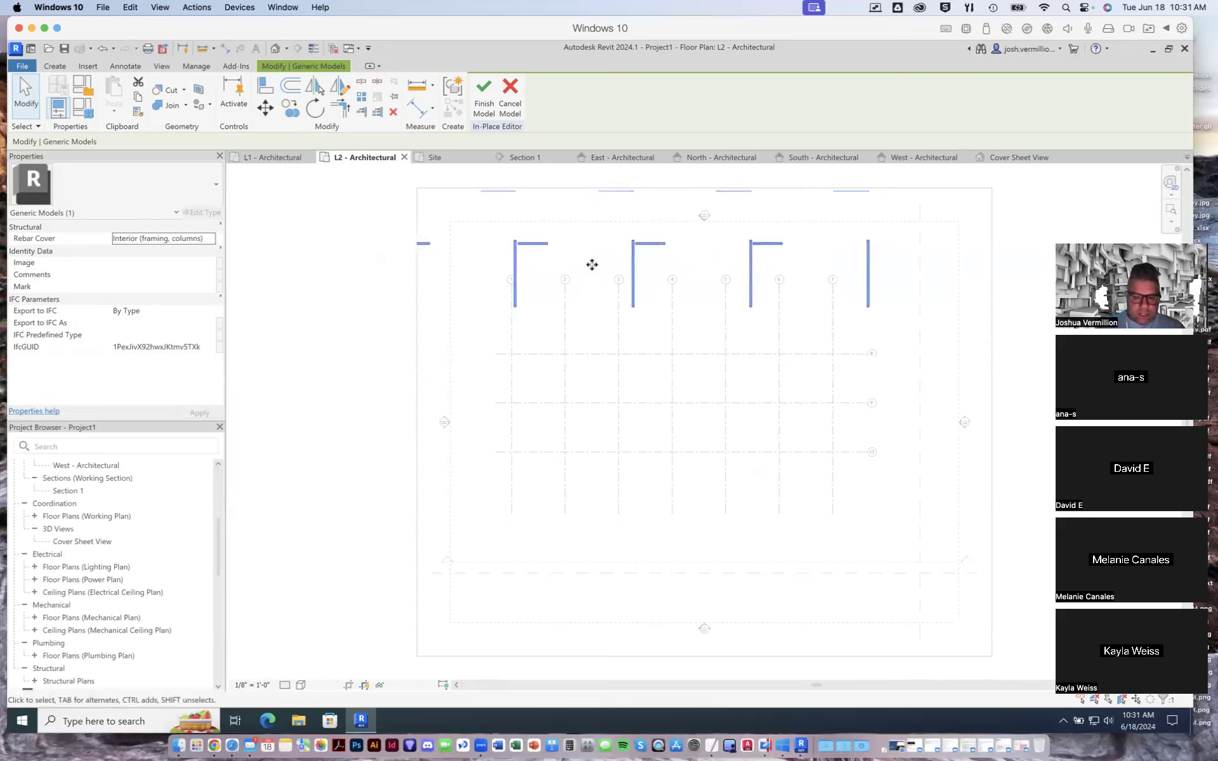
pyautogui.moveTo(538, 241); pyautogui.dragTo(593, 248)
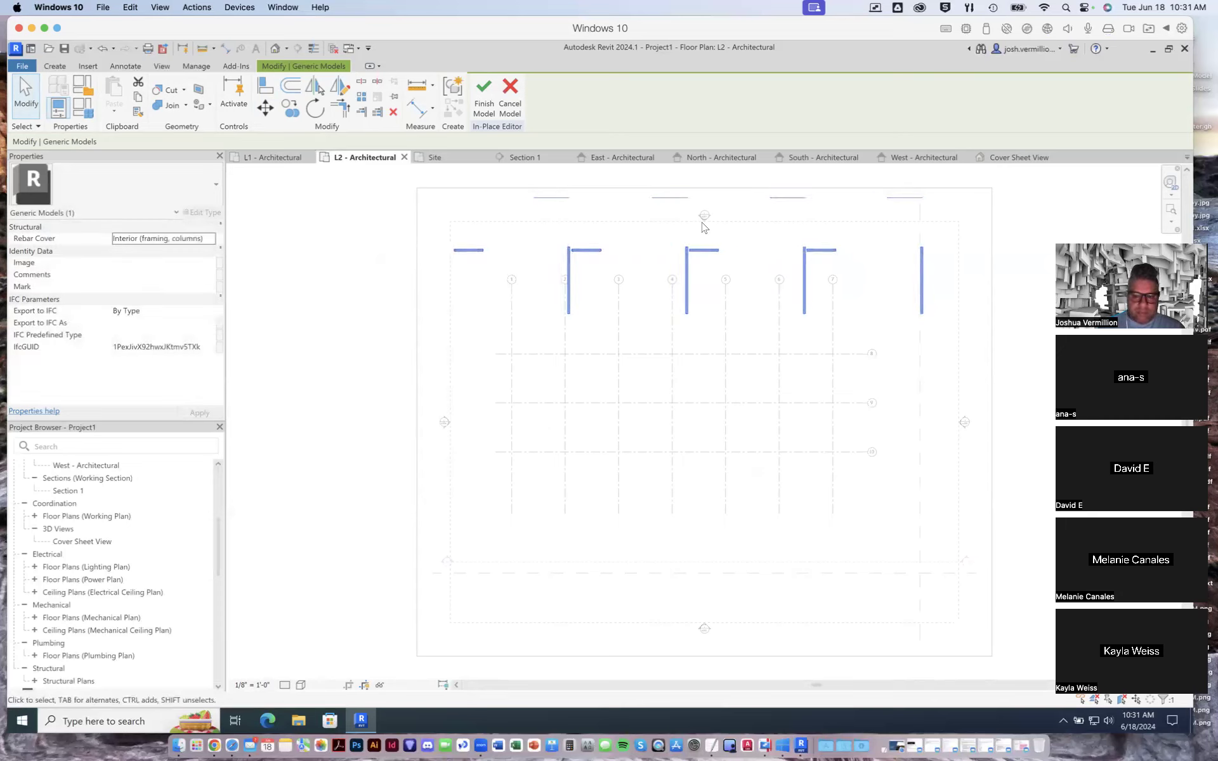
# - Finish the in-place model in the 3D Cover Sheet View and examine the completed generic model as a selected element
pyautogui.click(1013, 157)
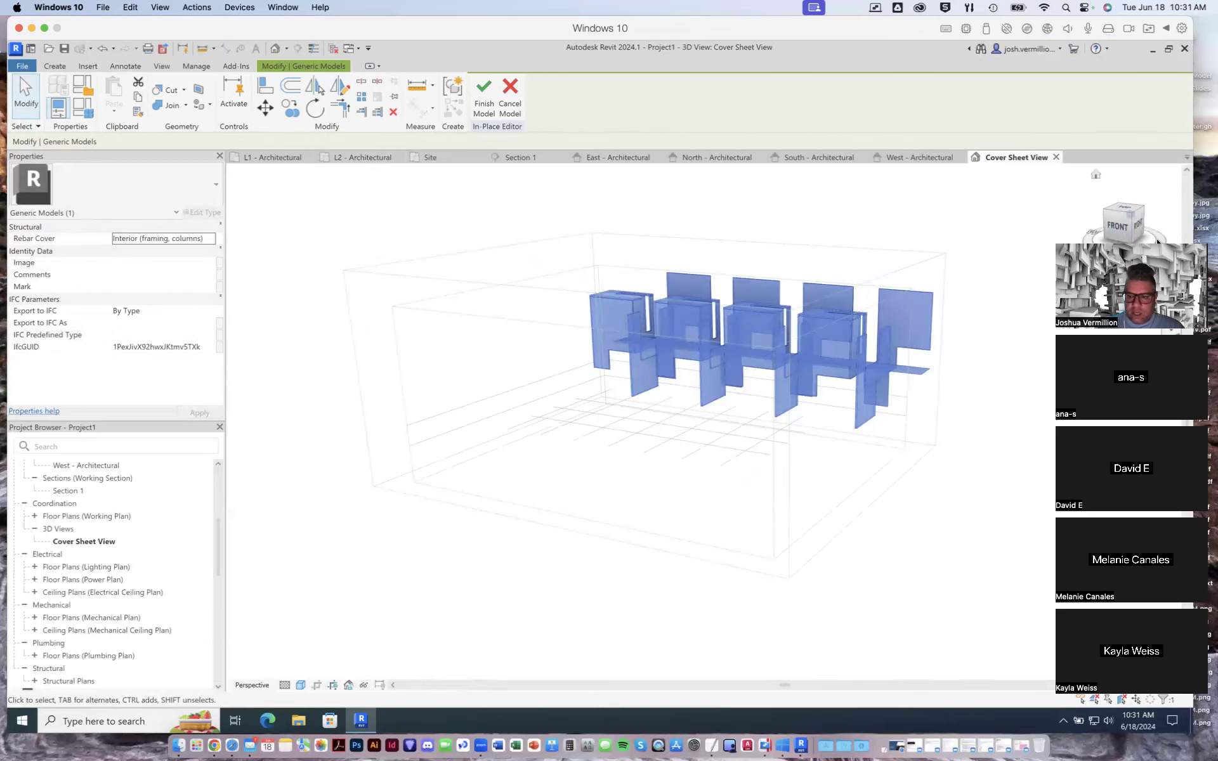
pyautogui.moveTo(1128, 228)
pyautogui.mouseDown()
pyautogui.moveTo(1025, 234)
pyautogui.moveTo(1164, 242)
pyautogui.moveTo(918, 300)
pyautogui.mouseUp()
pyautogui.click(1128, 227)
pyautogui.click(925, 243)
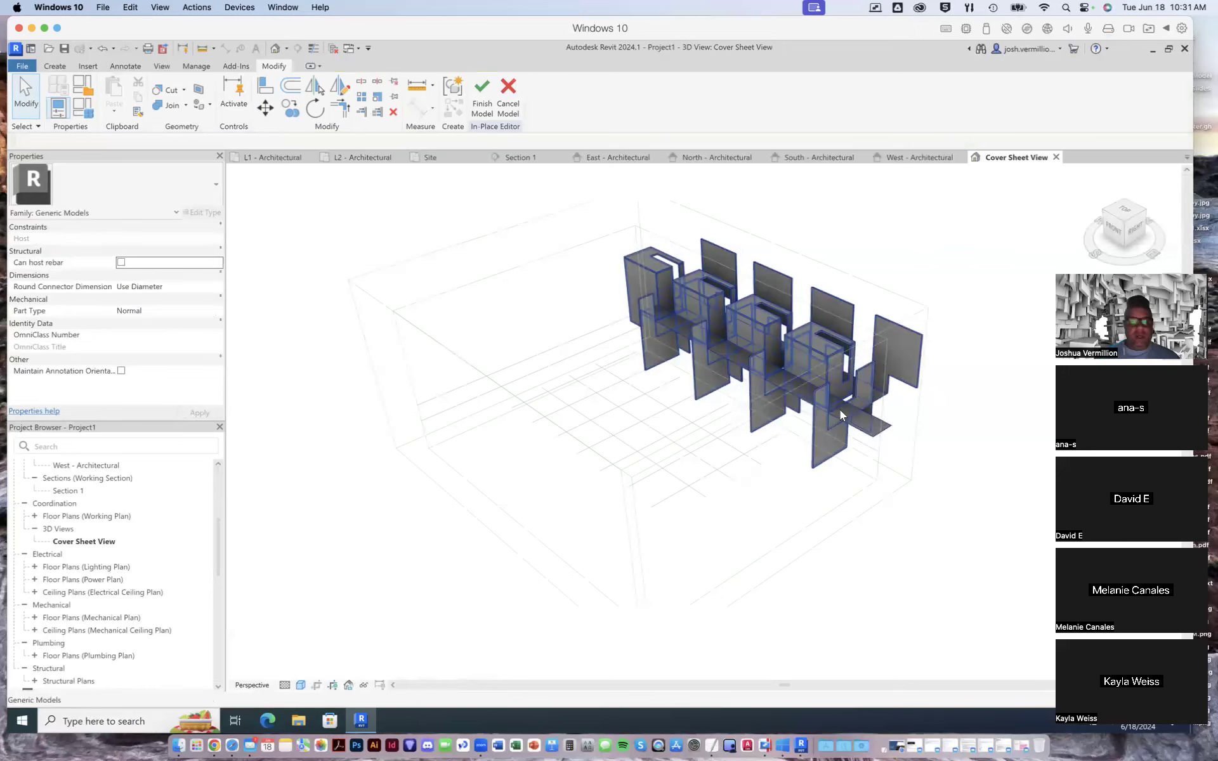
pyautogui.click(482, 95)
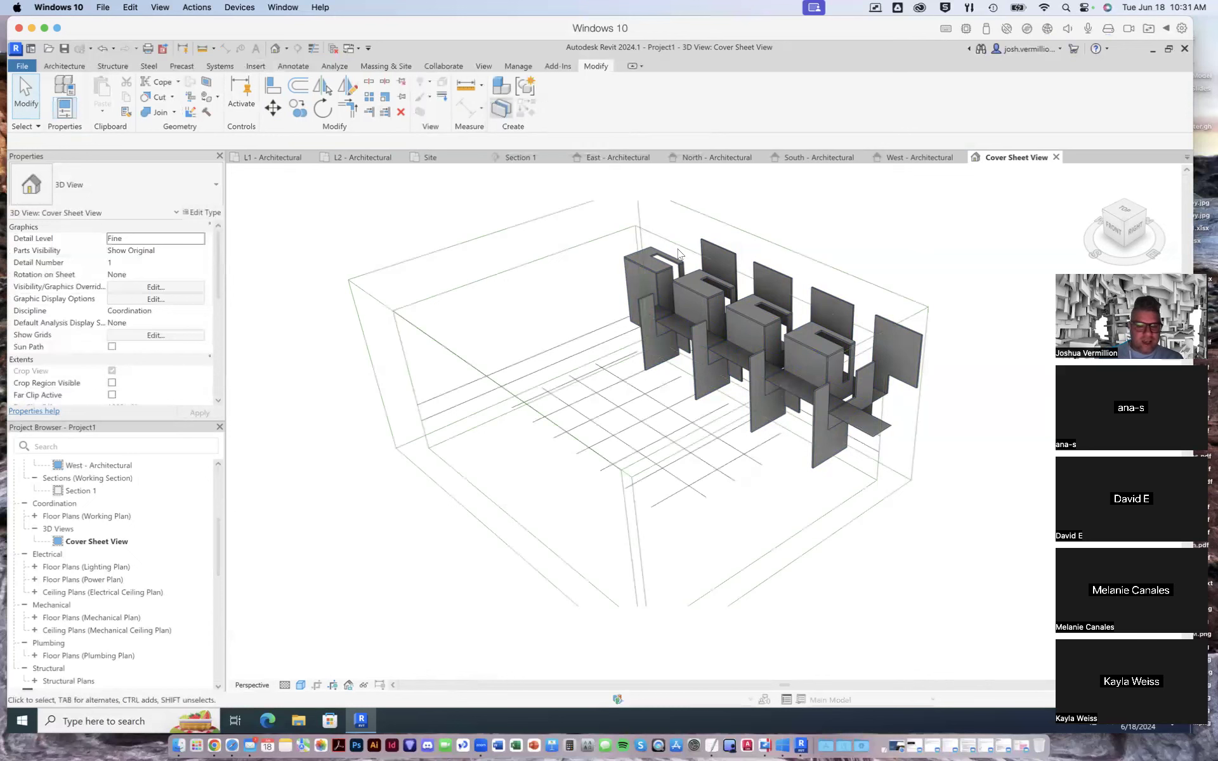
pyautogui.click(773, 269)
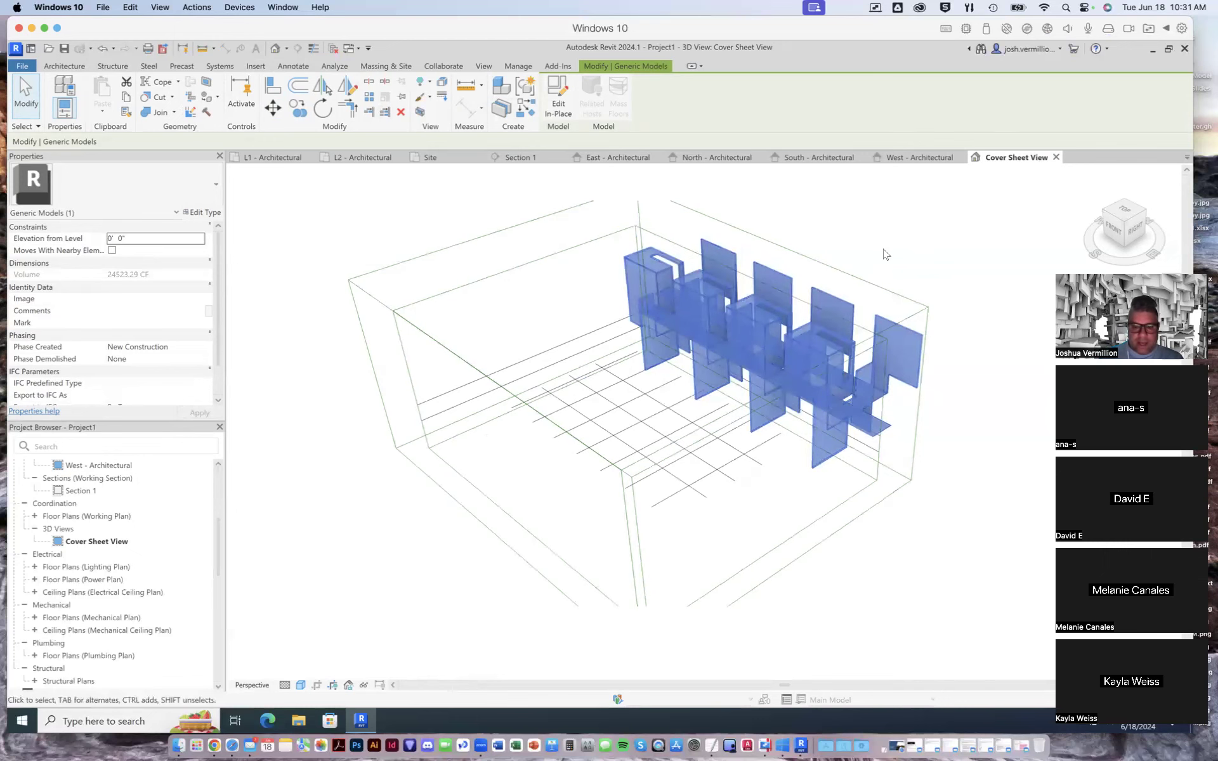
pyautogui.press('Escape')
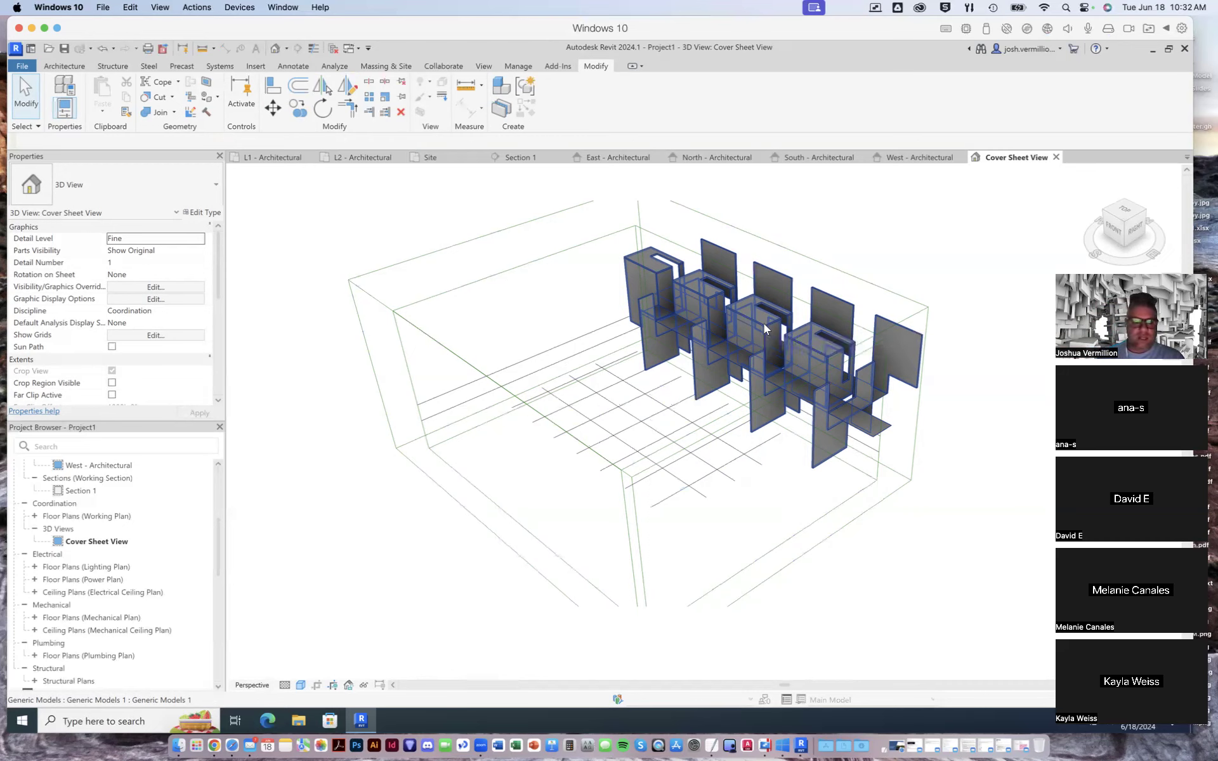
# - Compare the imported geometry with the levels in Section 1 and set the elevation of level L2 to 15' 0"
pyautogui.click(517, 158)
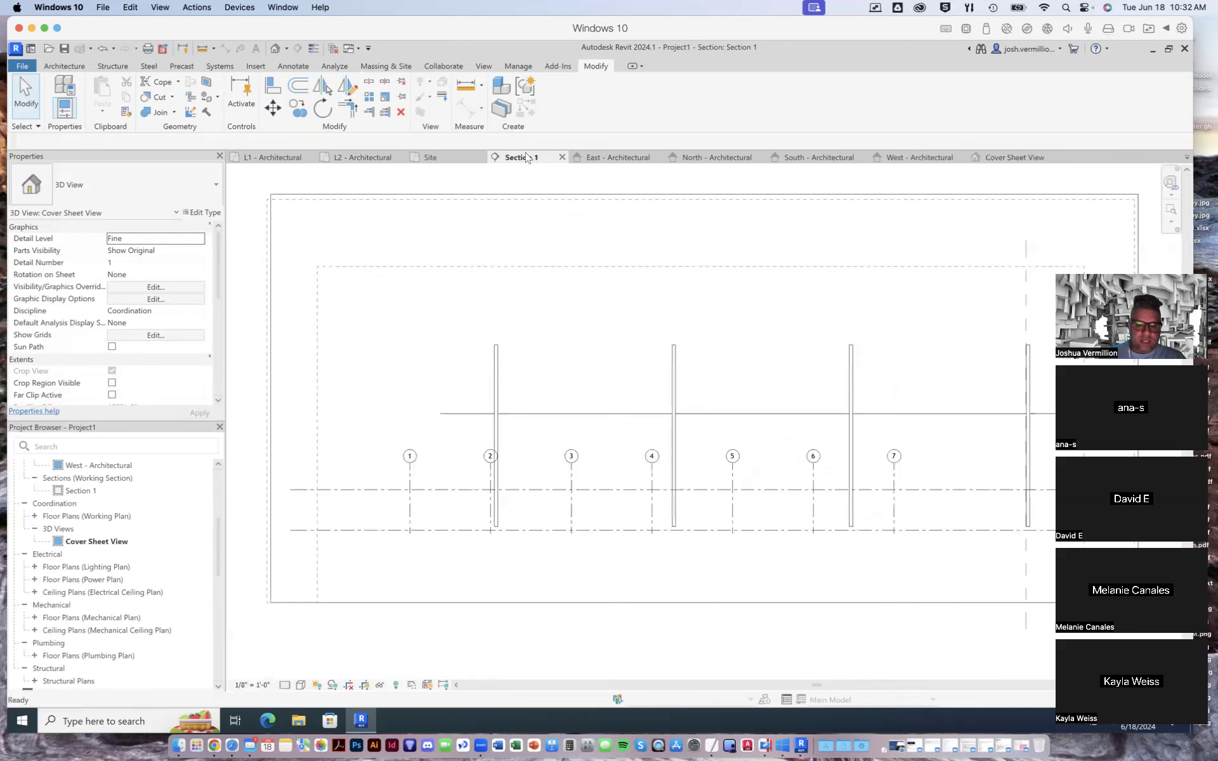
pyautogui.scroll(-3, 761, 412)
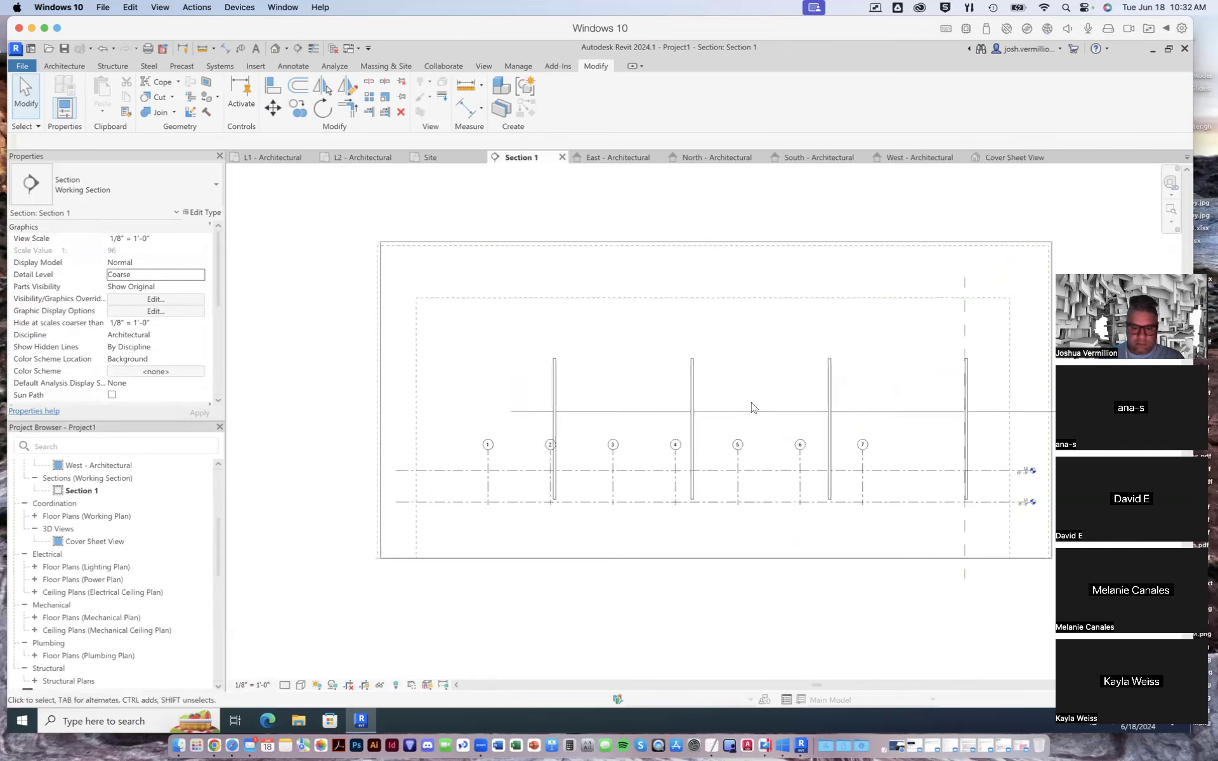
pyautogui.scroll(4, 989, 493)
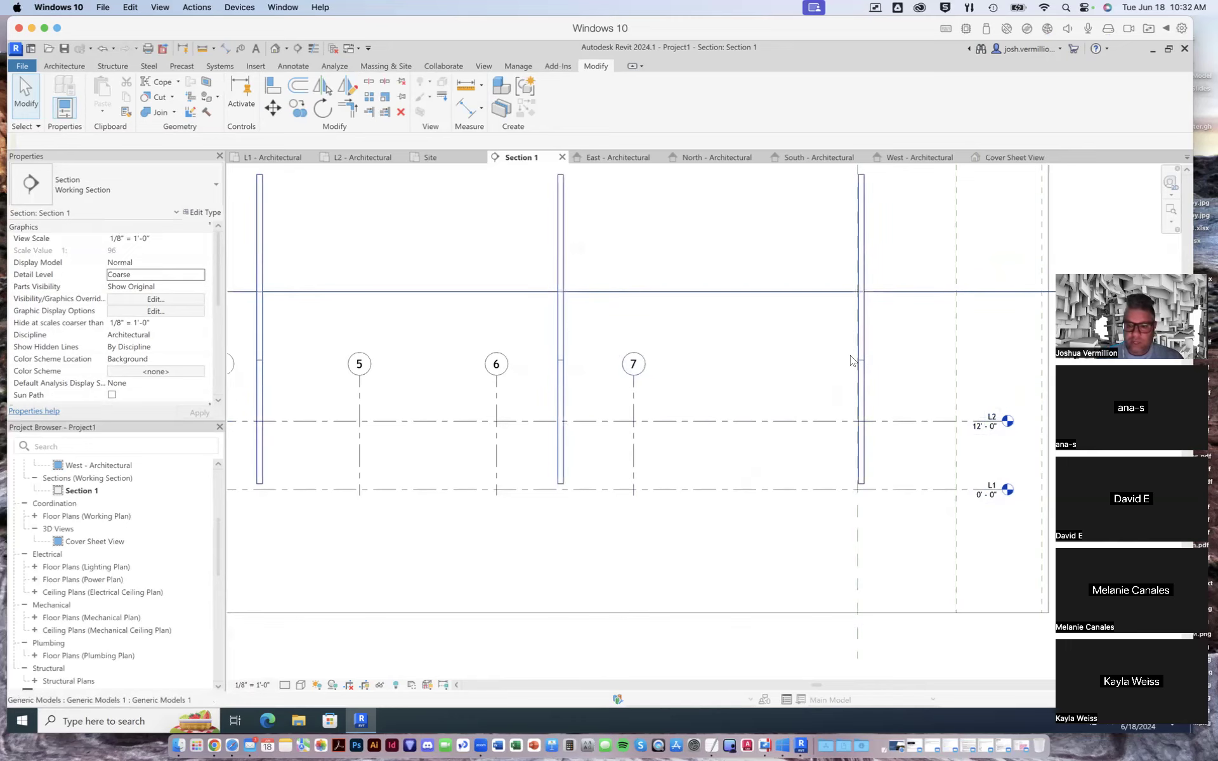
pyautogui.scroll(-4, 901, 374)
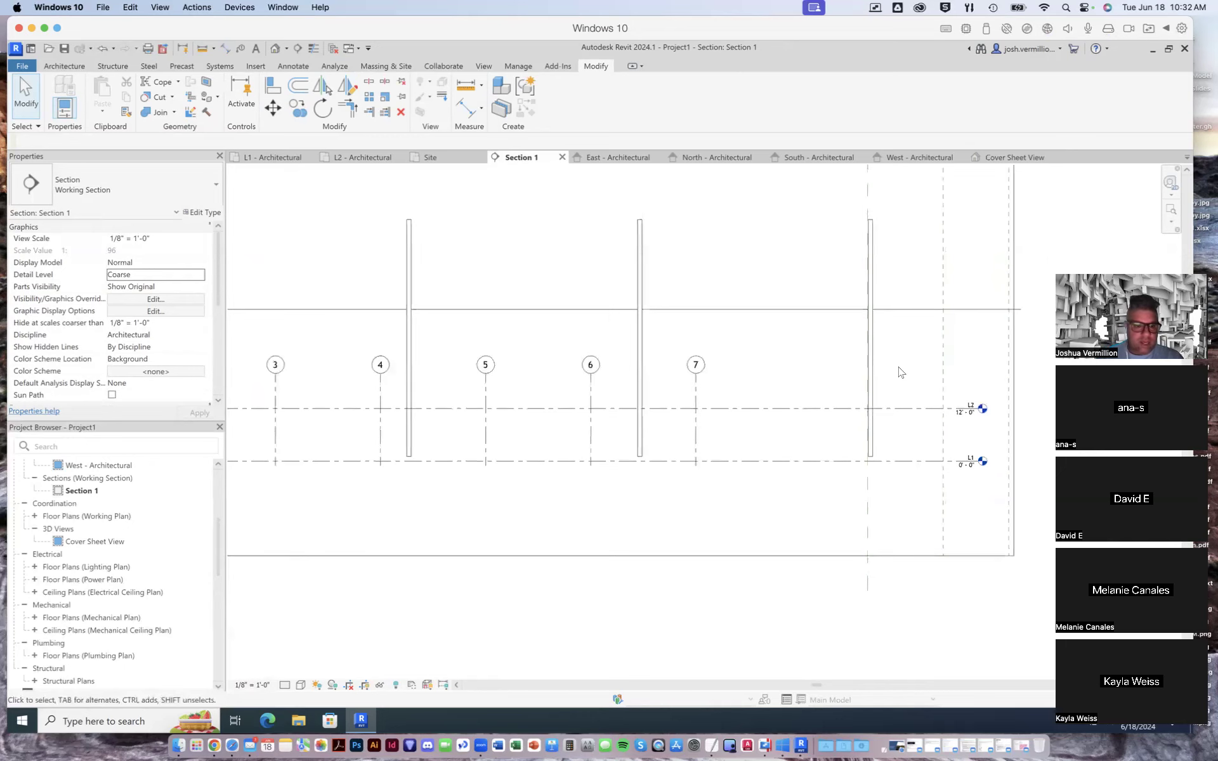
pyautogui.click(65, 66)
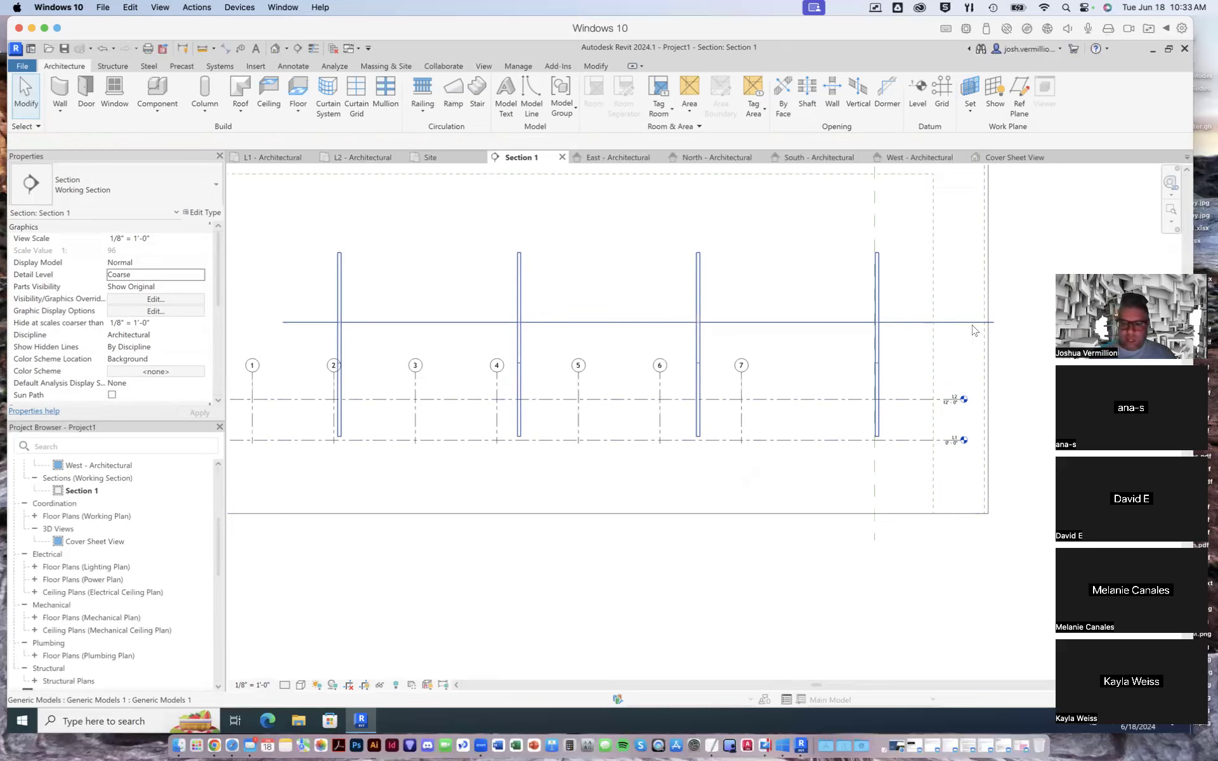
pyautogui.scroll(1, 959, 417)
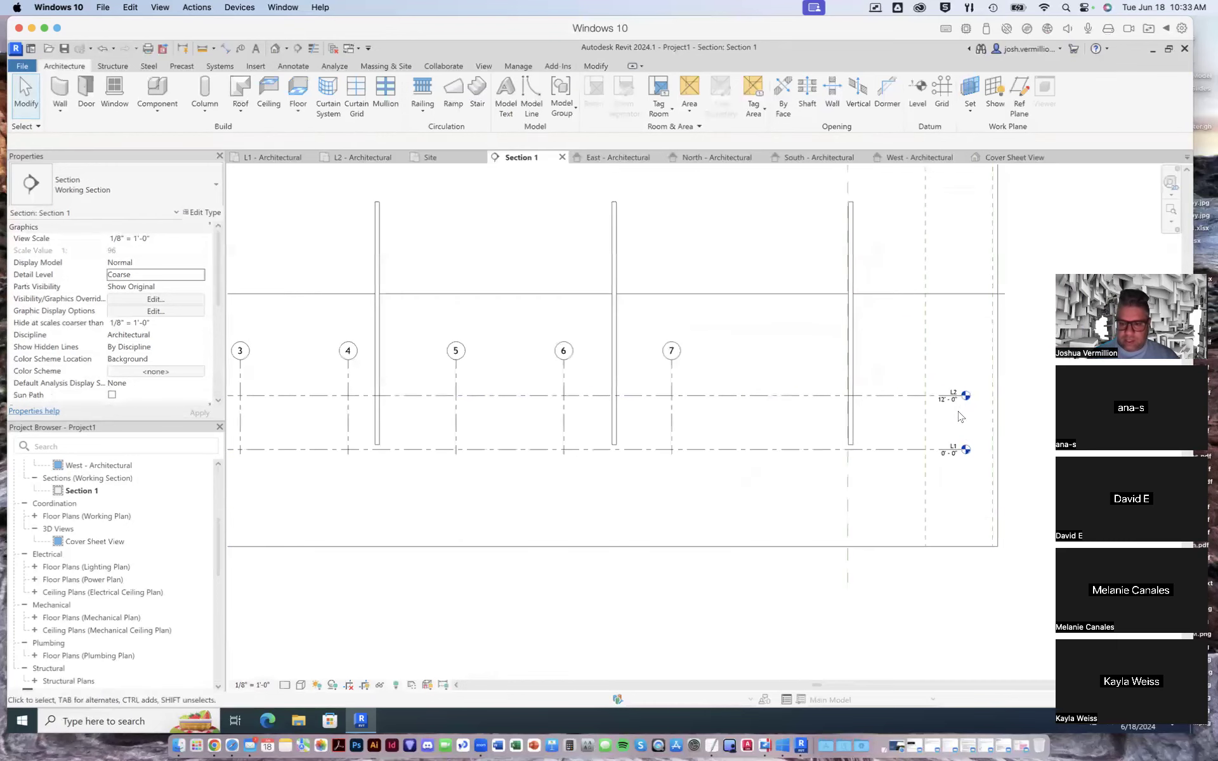
pyautogui.scroll(2, 942, 409)
pyautogui.doubleClick(930, 392)
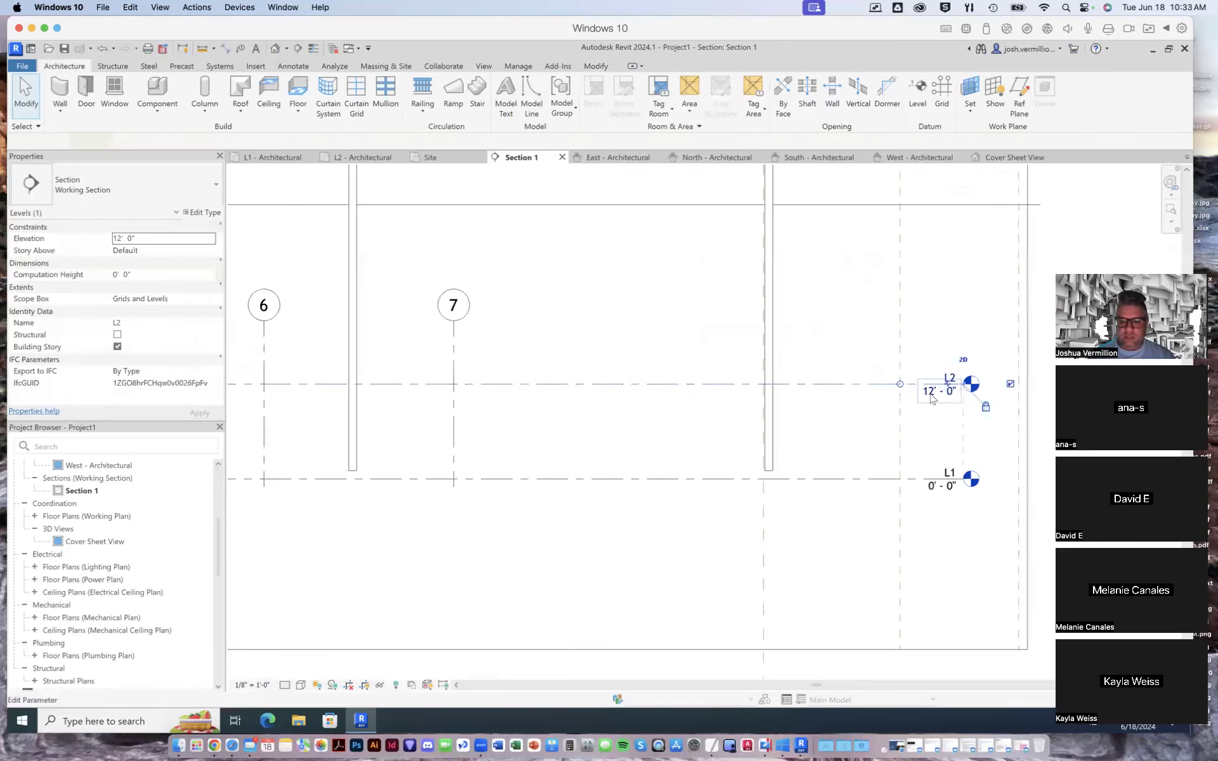
pyautogui.click(911, 389)
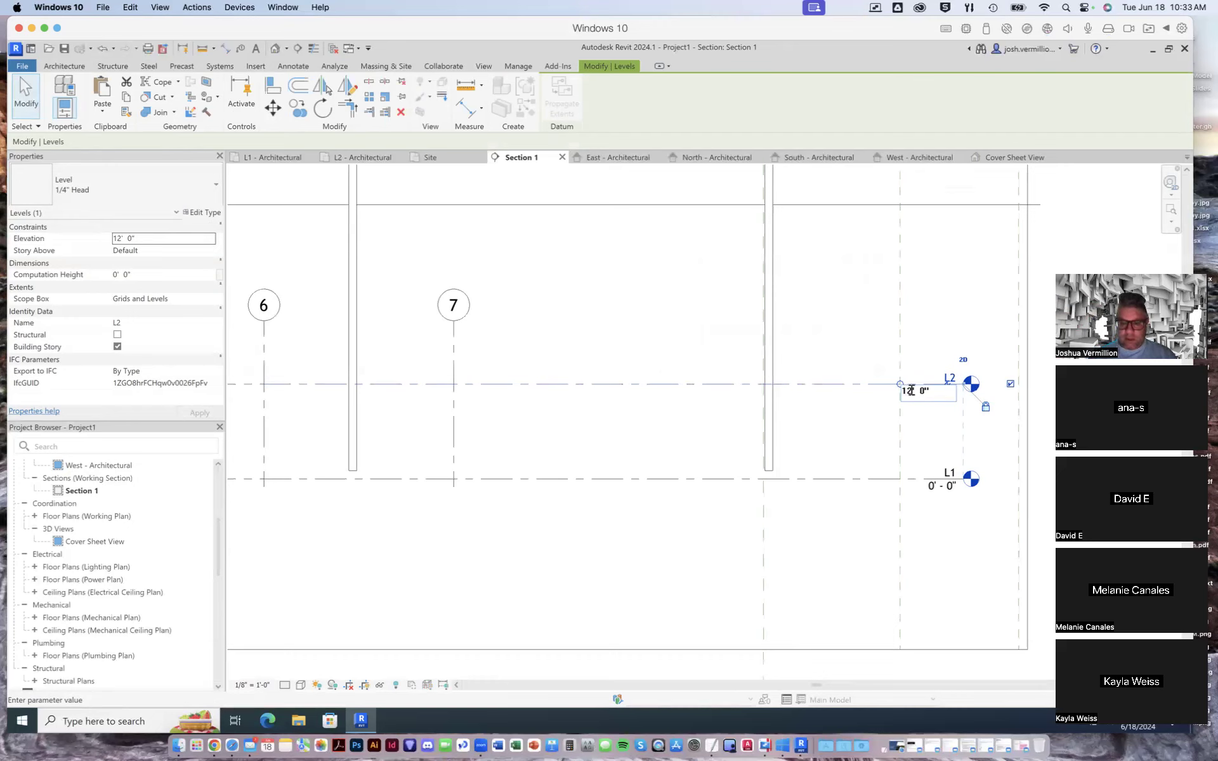
pyautogui.press('BackSpace')
pyautogui.write('5')
pyautogui.press('Return')
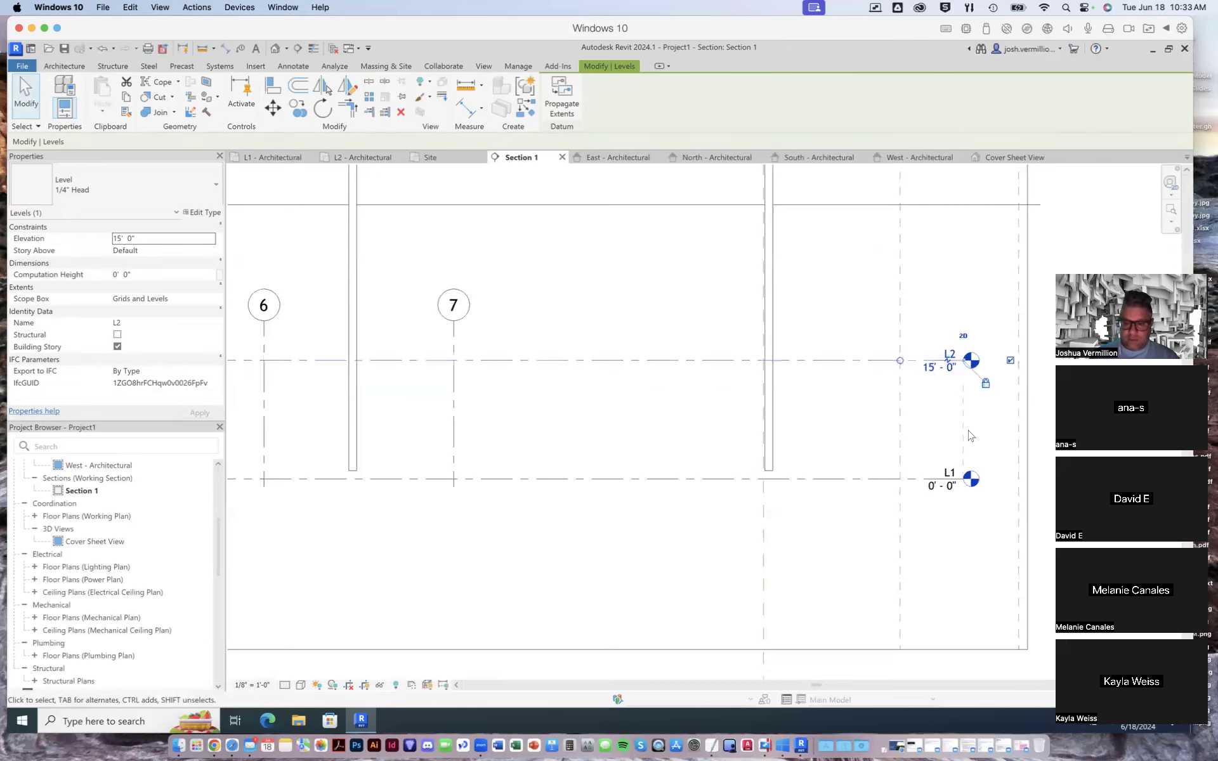
pyautogui.scroll(-1, 968, 436)
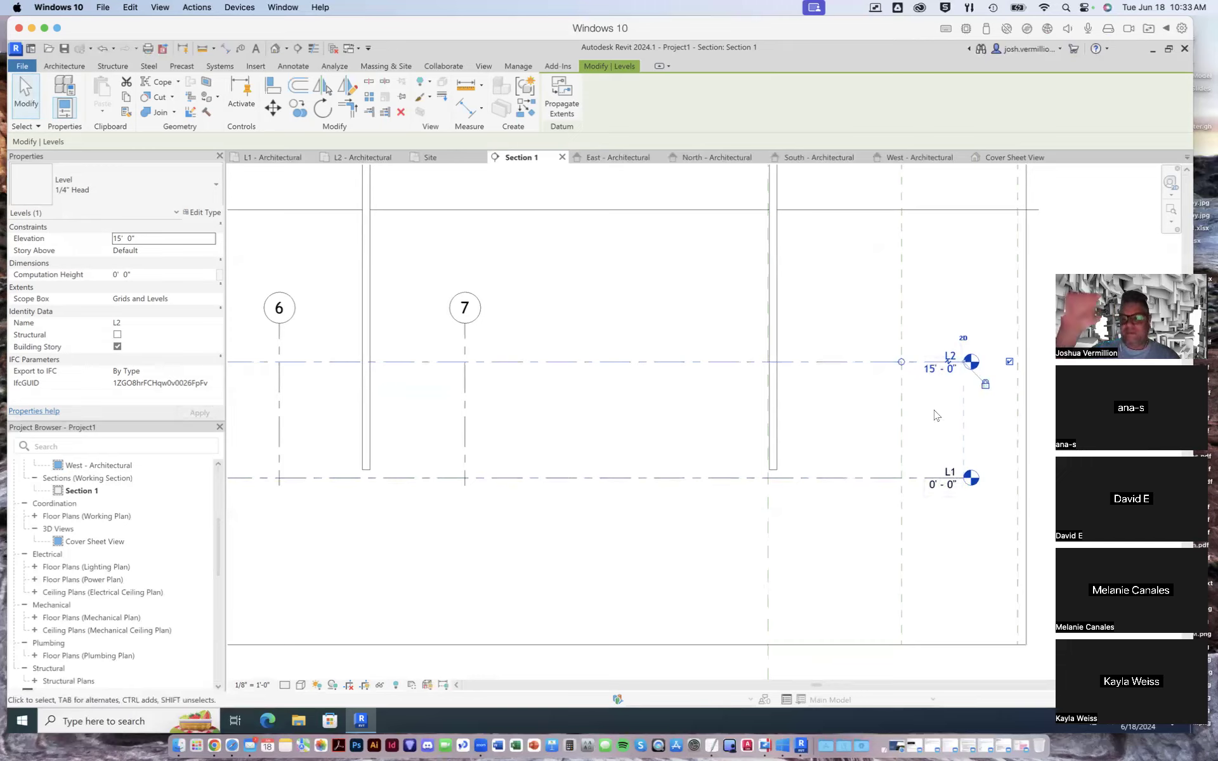
pyautogui.scroll(-1, 951, 458)
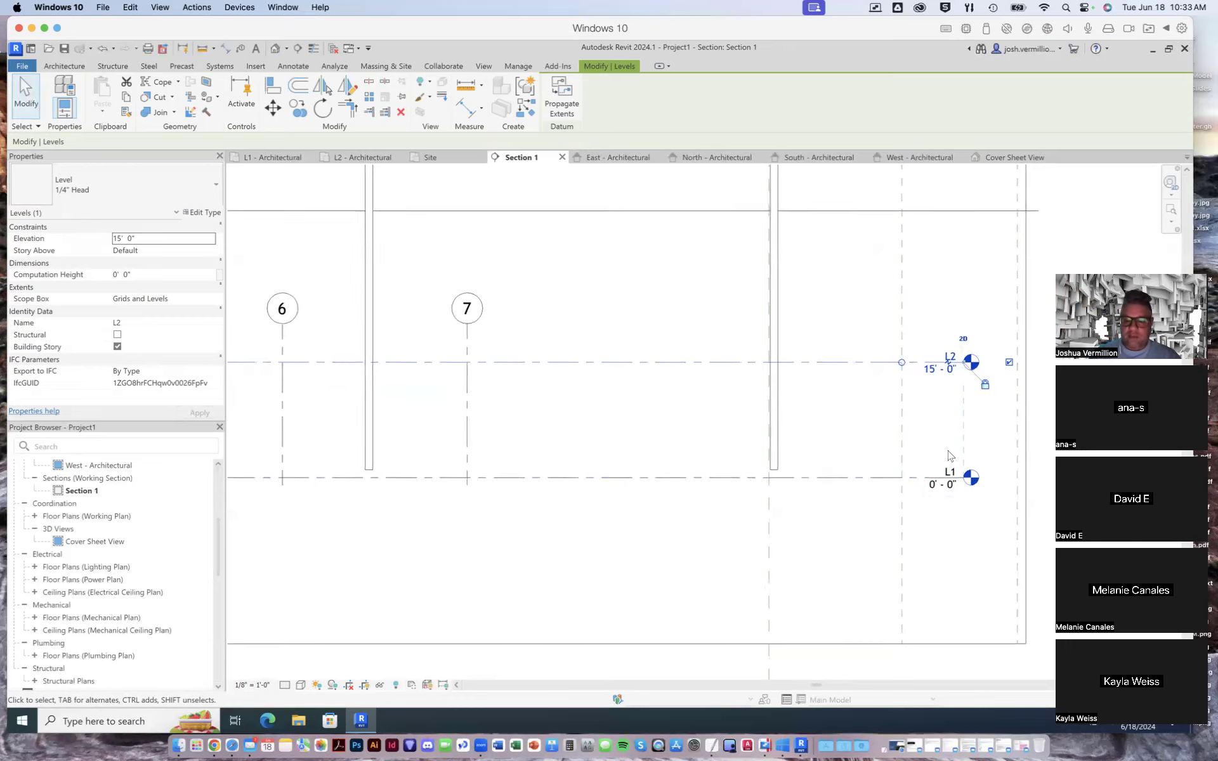
pyautogui.scroll(-1, 942, 449)
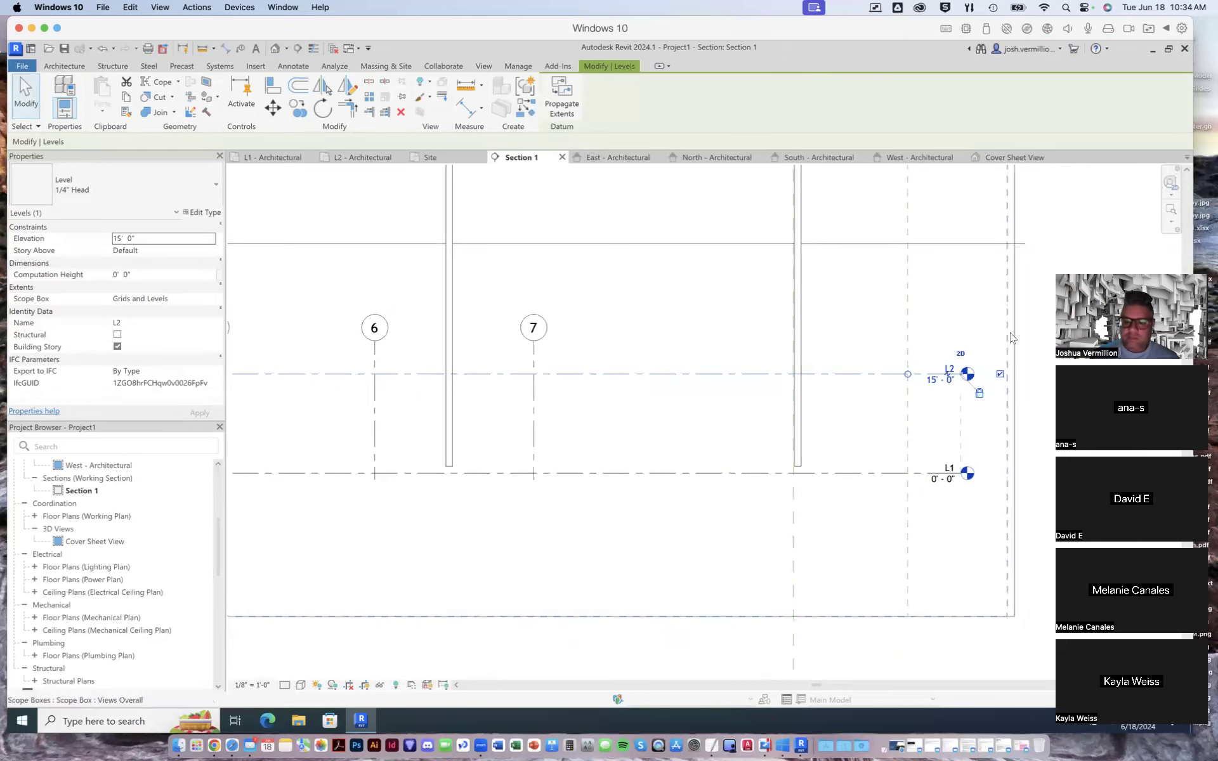
pyautogui.scroll(2, 1014, 462)
pyautogui.scroll(-2, 995, 439)
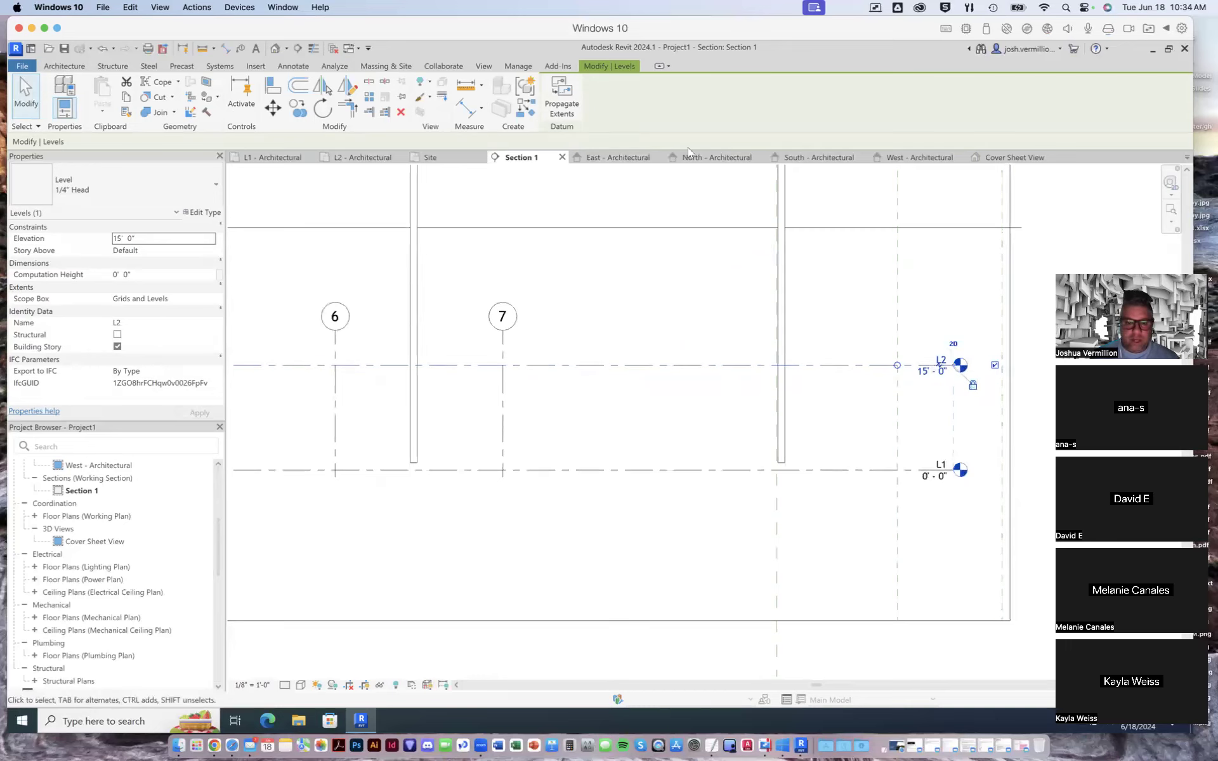
pyautogui.click(25, 96)
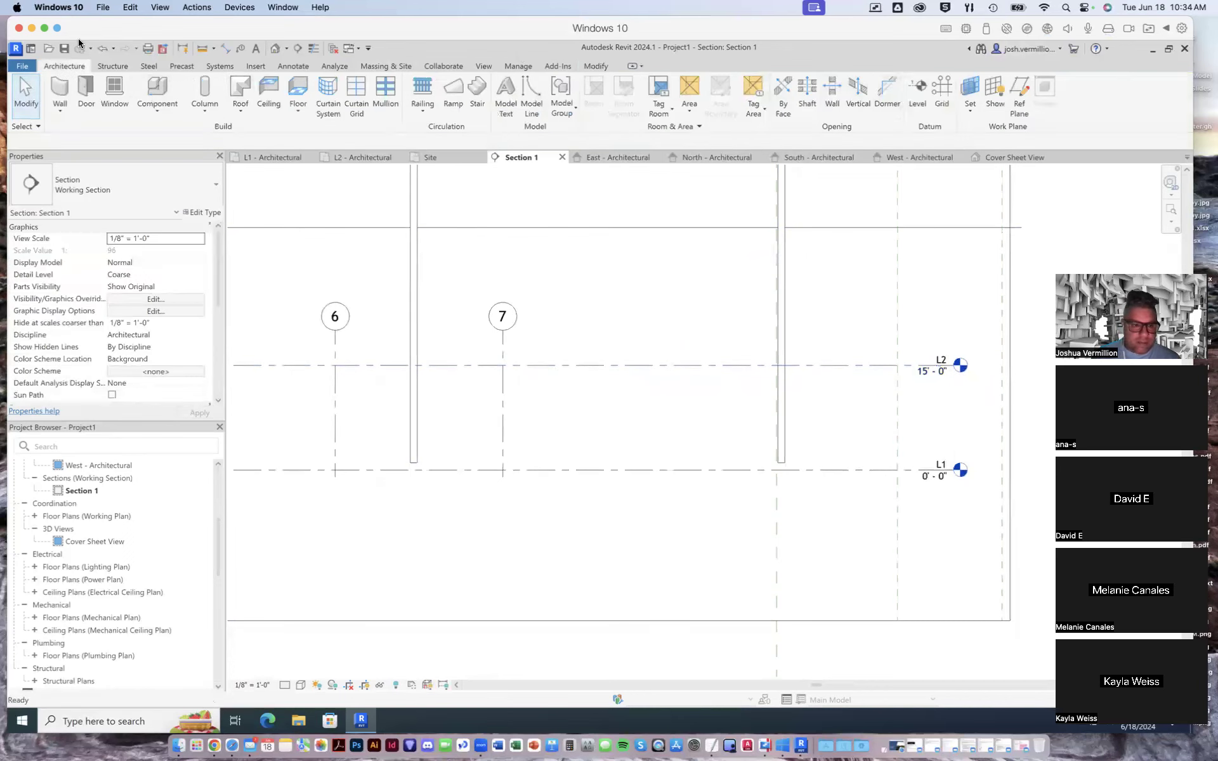
# - Draw a new level at 30' 0" across Section 1, aligning both of its ends with those of level L2
pyautogui.click(918, 96)
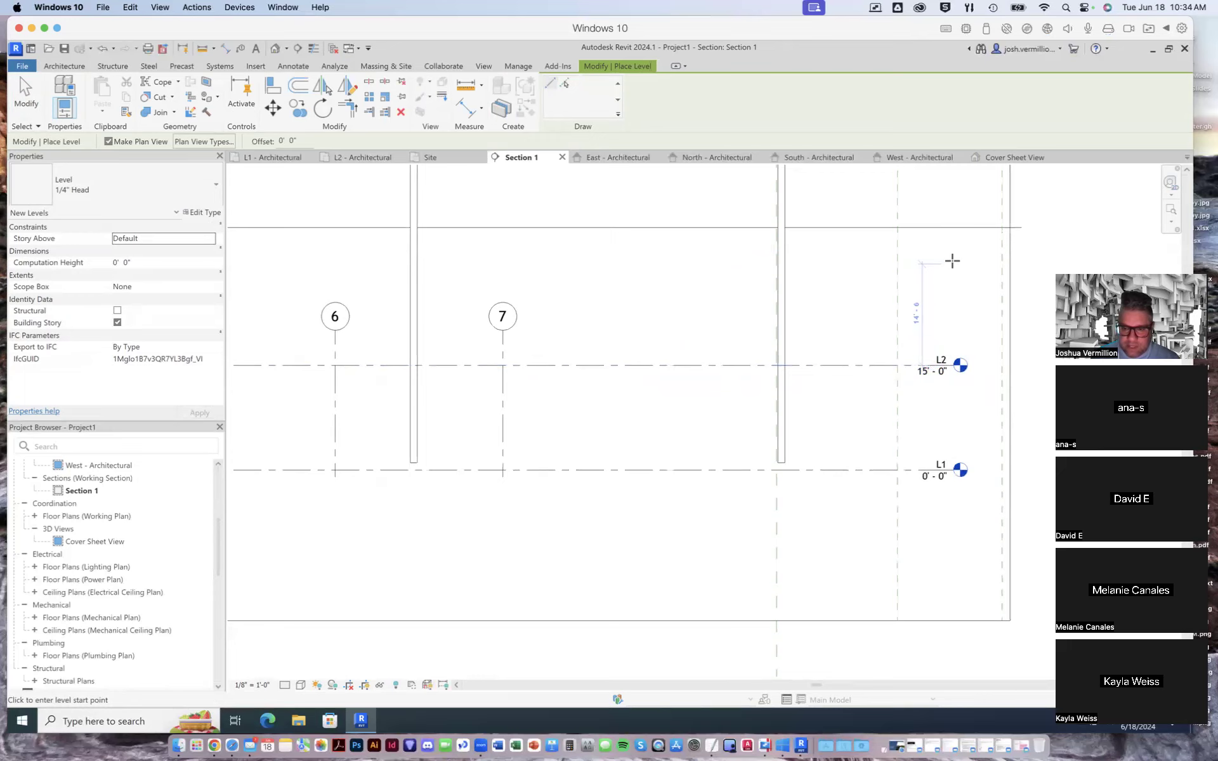
pyautogui.click(952, 261)
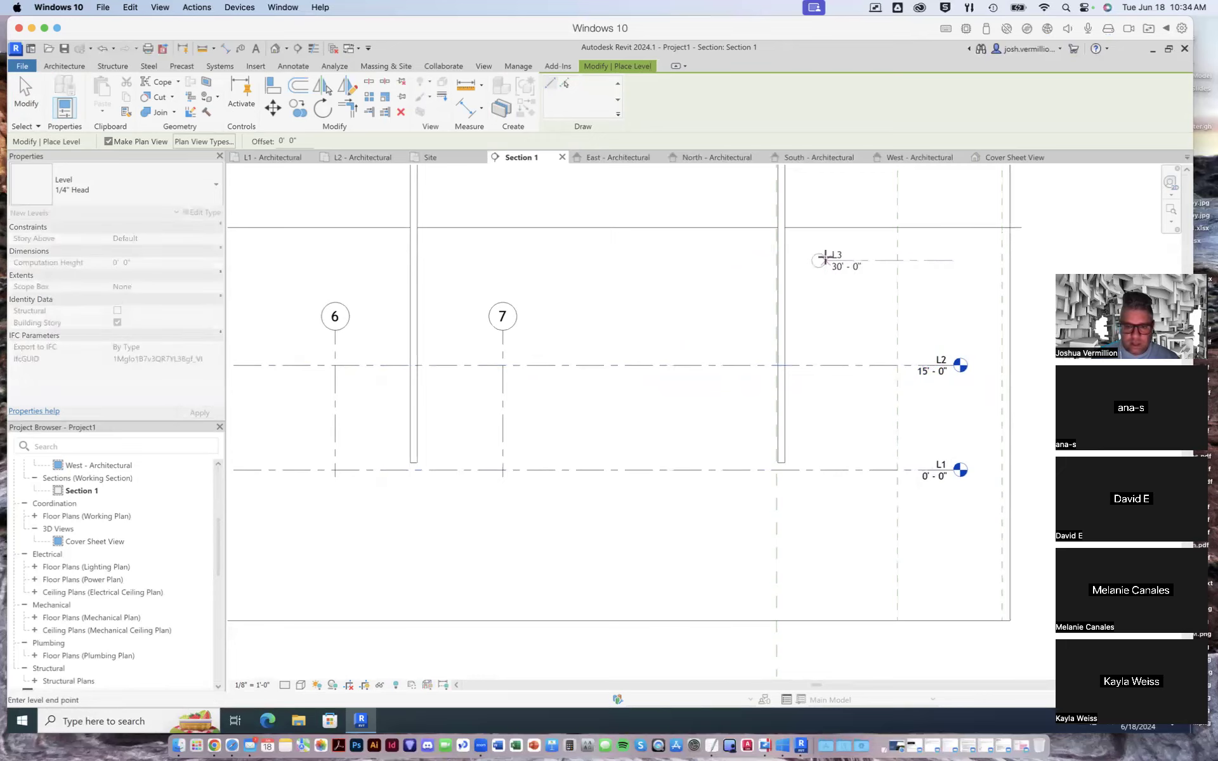
pyautogui.press('Escape')
pyautogui.scroll(-3, 843, 301)
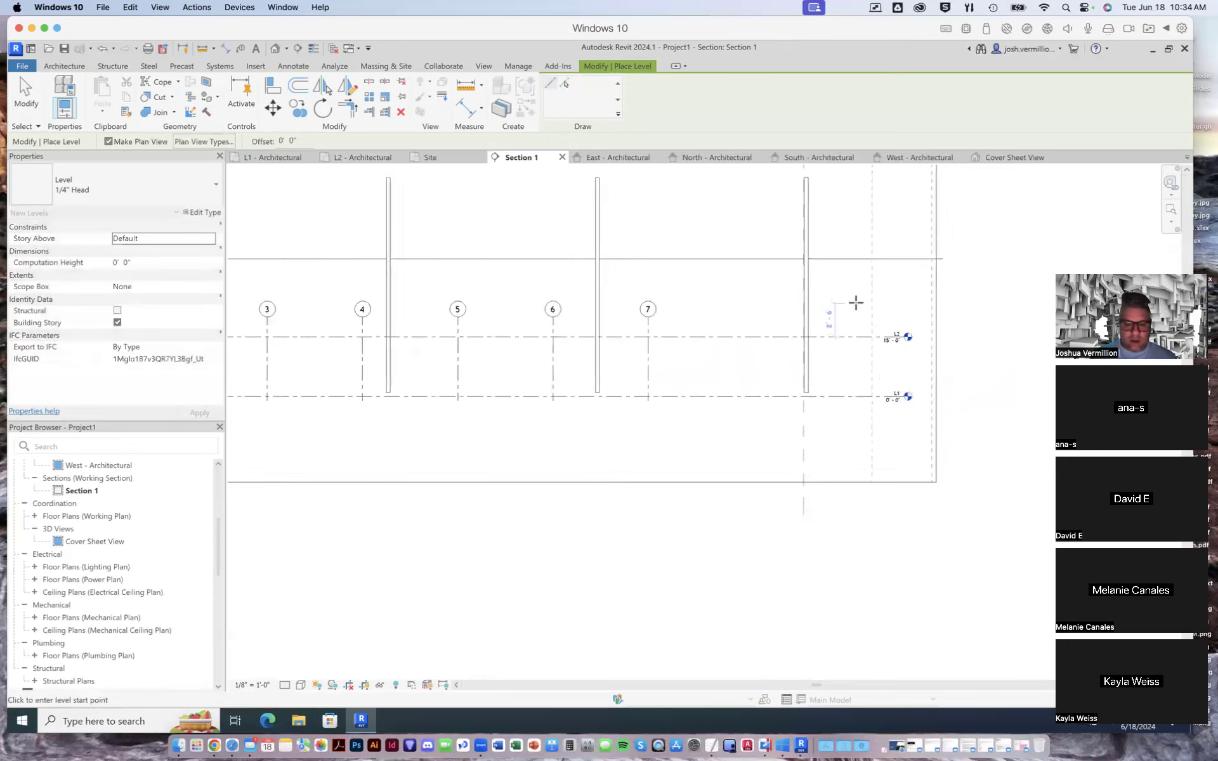
pyautogui.scroll(-3, 922, 319)
pyautogui.scroll(-2, 922, 319)
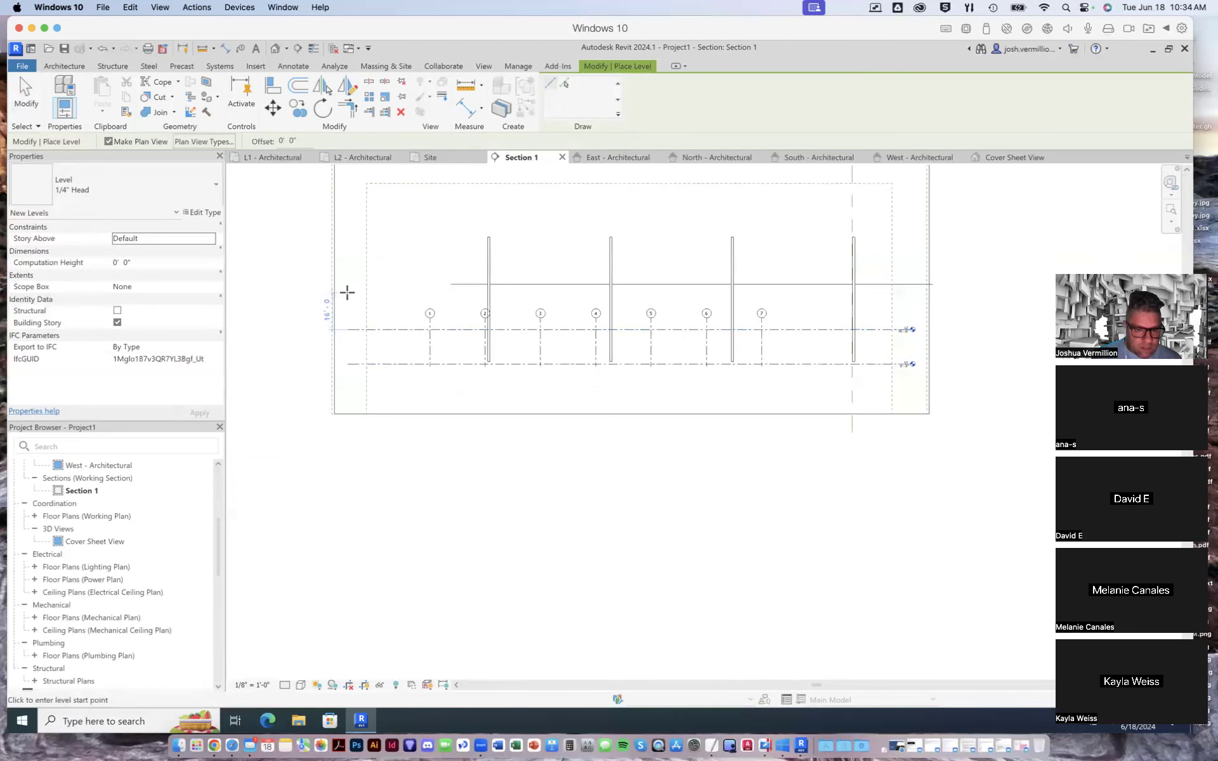
pyautogui.scroll(3, 347, 295)
pyautogui.scroll(1, 347, 295)
pyautogui.click(347, 295)
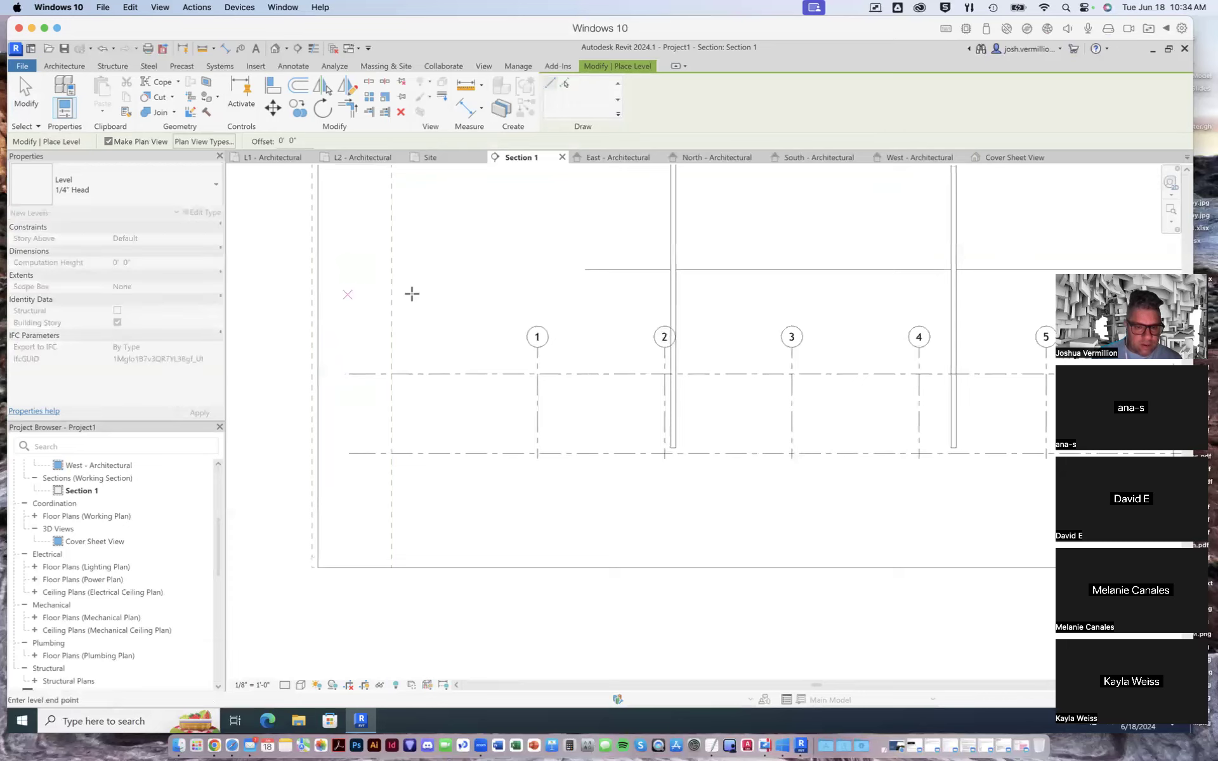
pyautogui.scroll(-3, 702, 302)
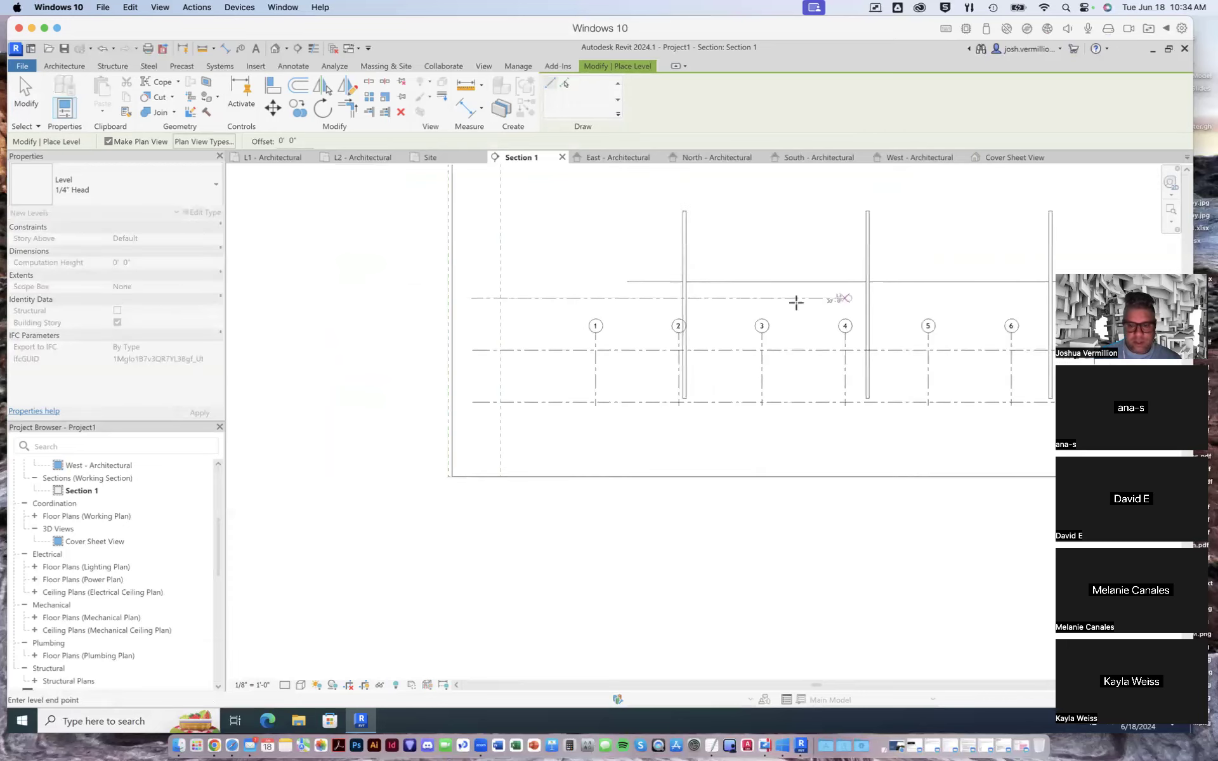
pyautogui.scroll(-1, 421, 310)
pyautogui.scroll(-2, 313, 337)
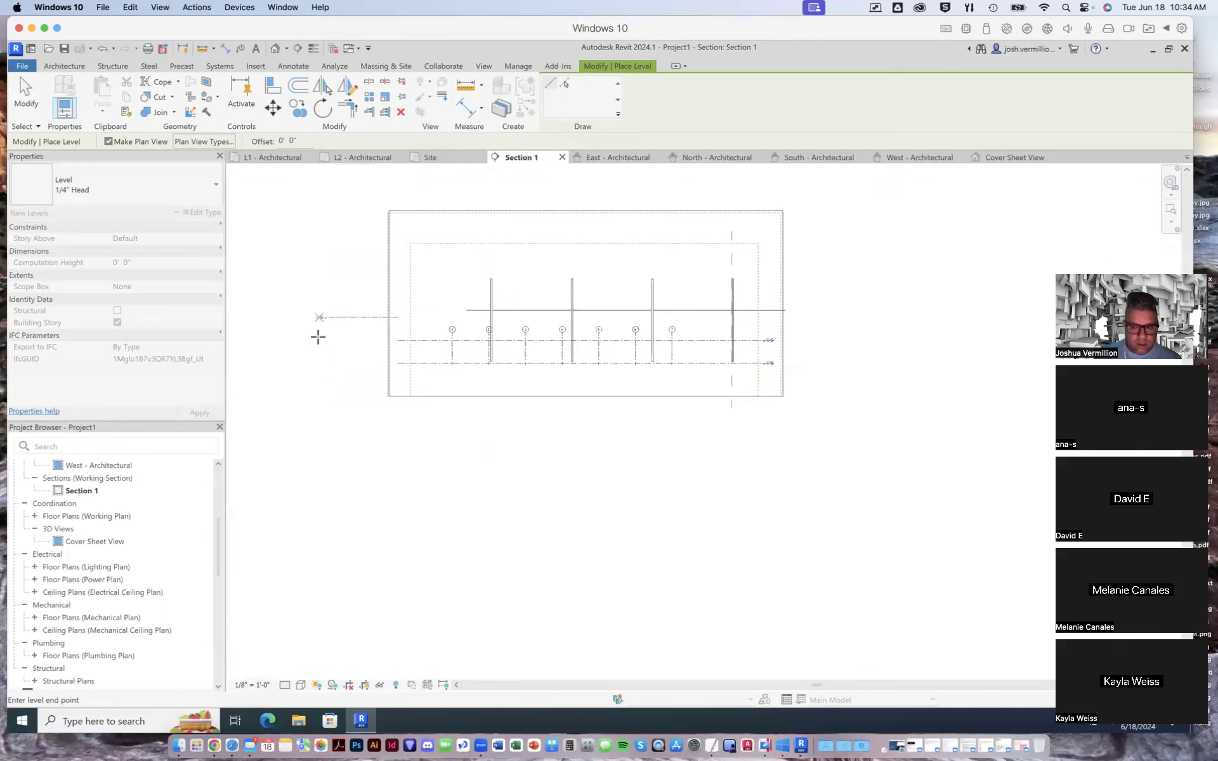
pyautogui.scroll(2, 771, 314)
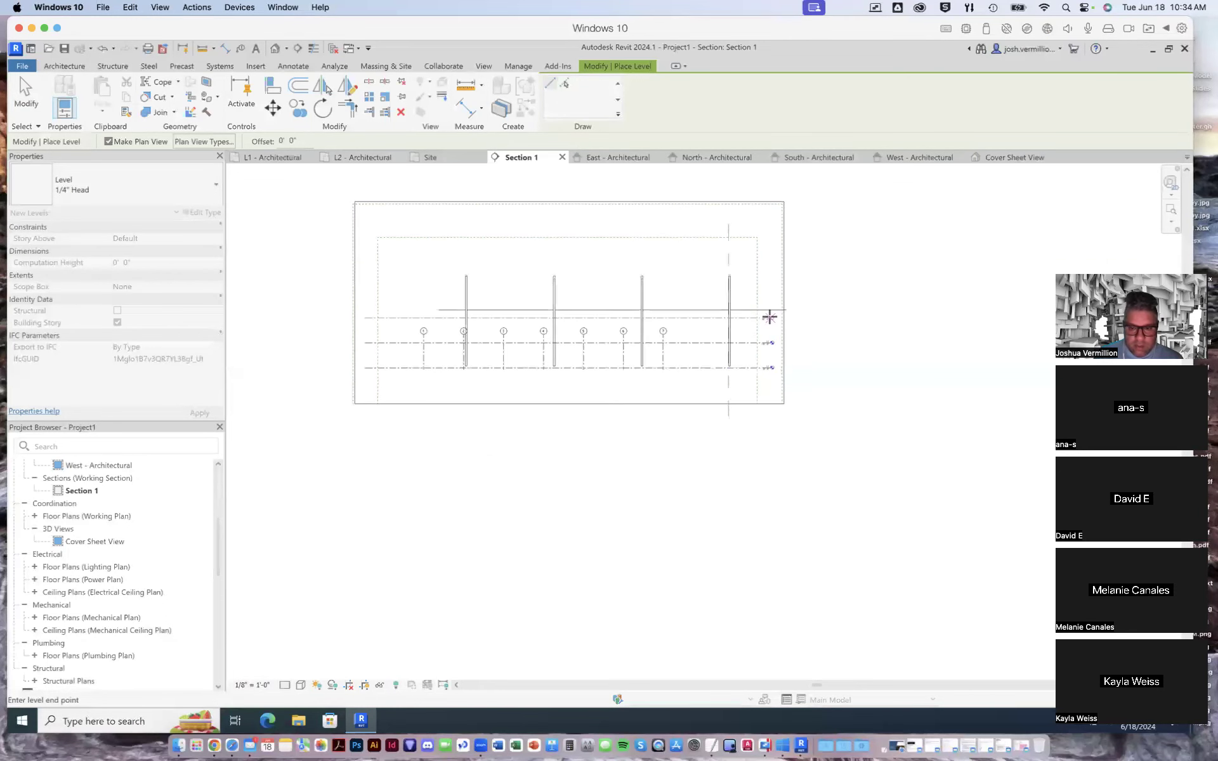
pyautogui.scroll(5, 770, 323)
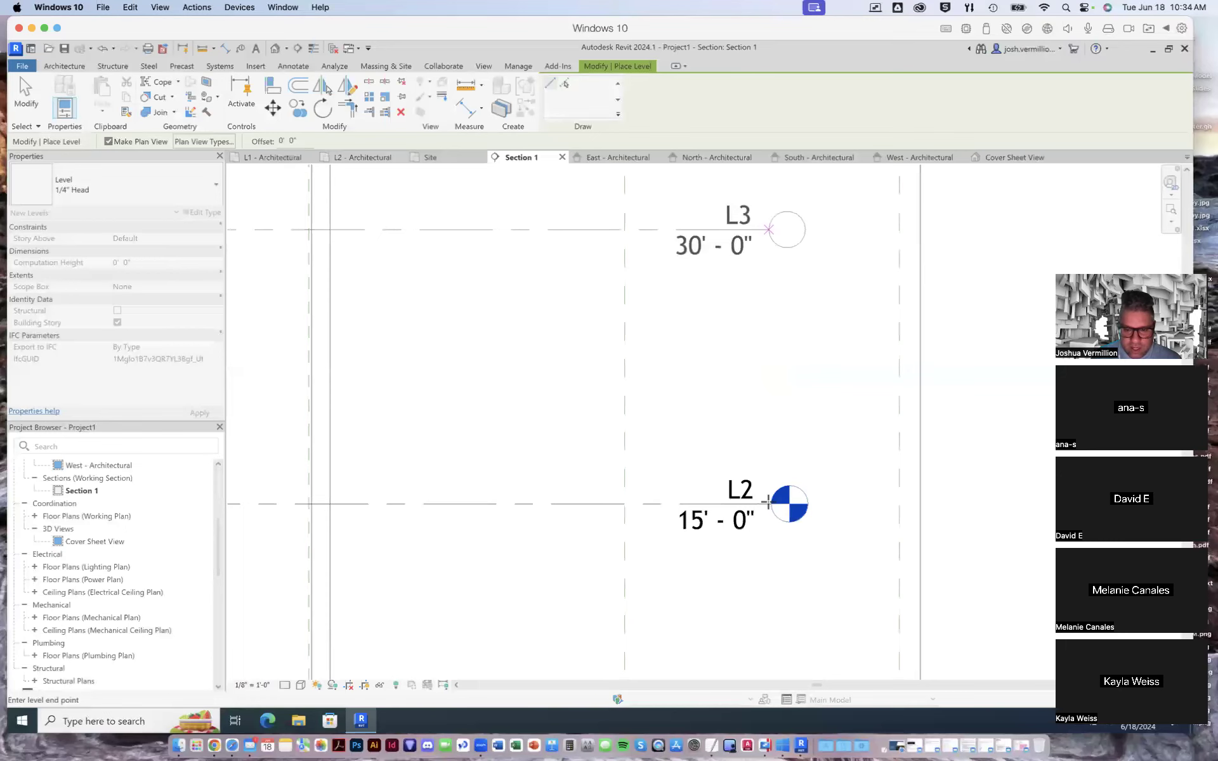
pyautogui.click(770, 500)
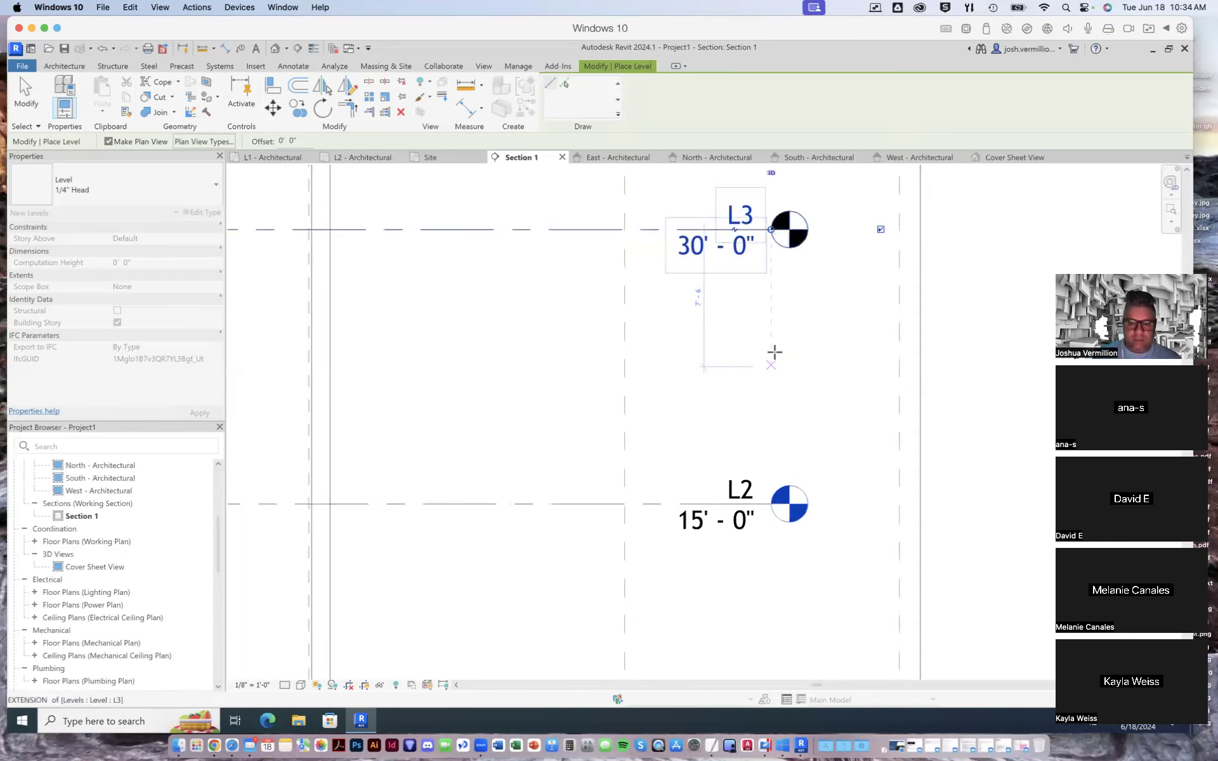
# - Draw another level at 45' 0" in Section 1, aligned with the ends of the levels below, and finish placing levels
pyautogui.scroll(-4, 772, 352)
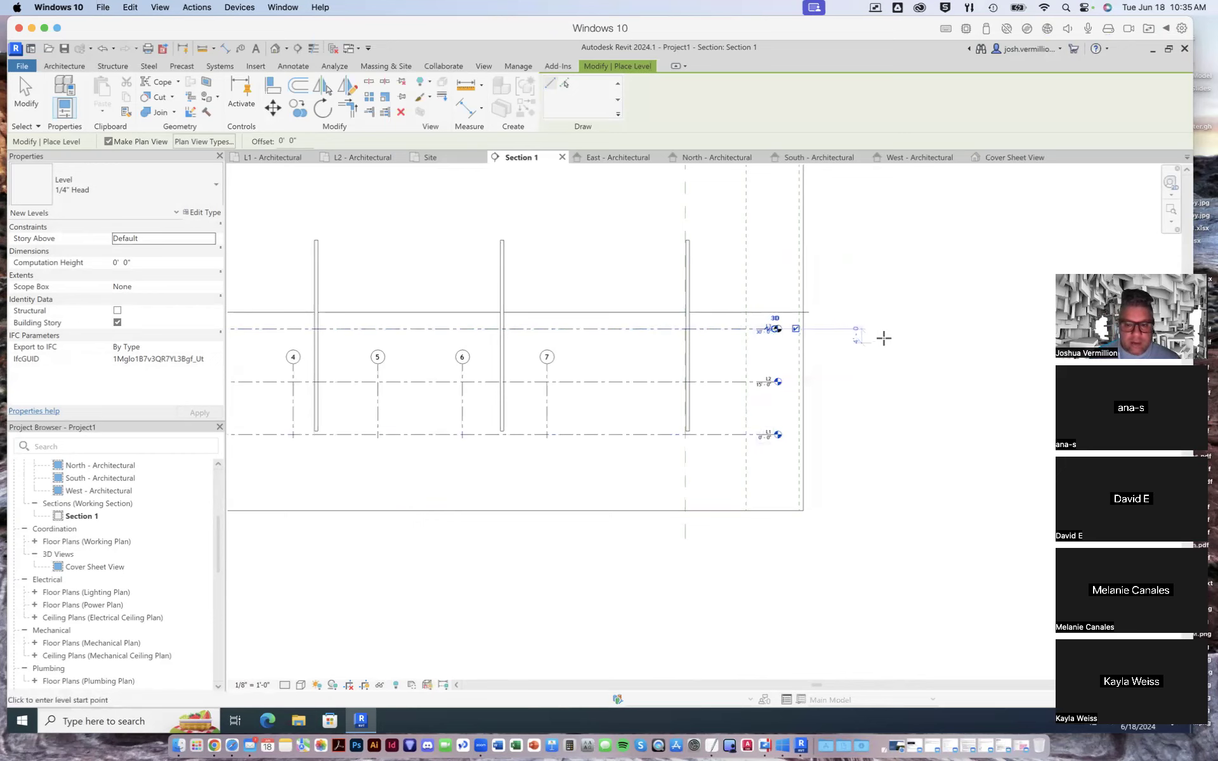
pyautogui.scroll(-2, 878, 337)
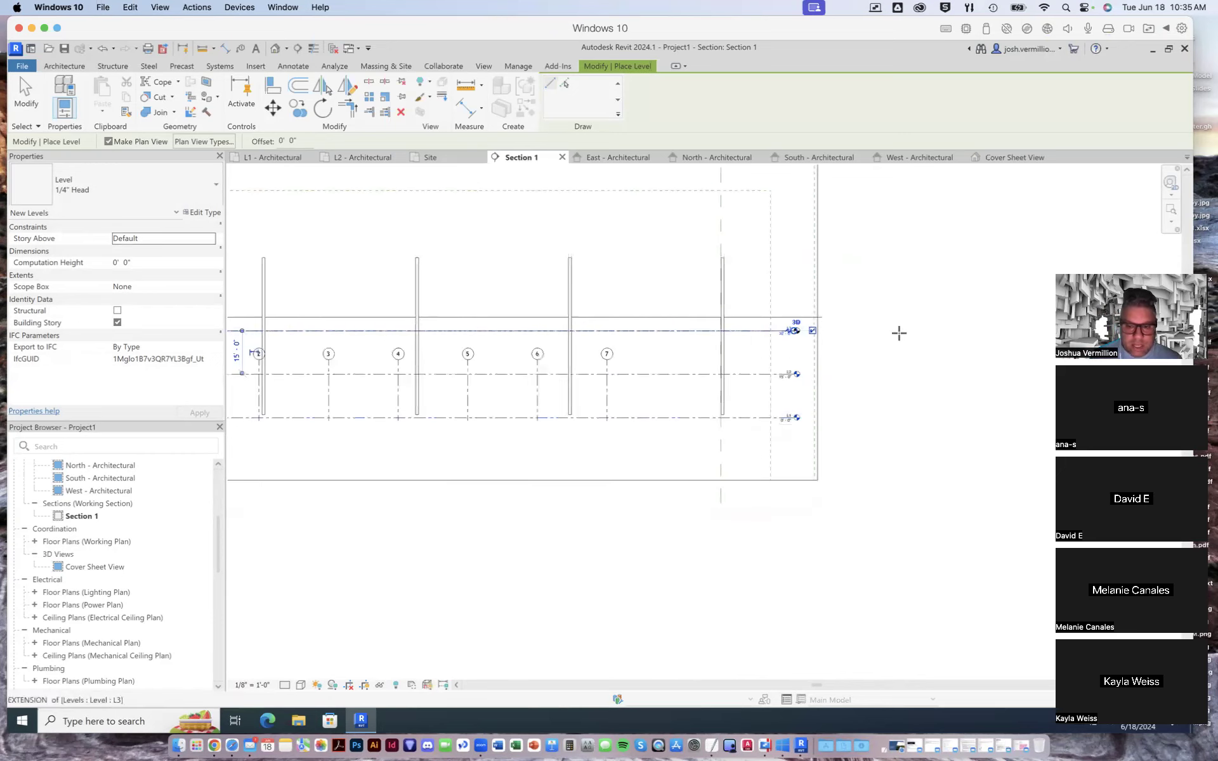
pyautogui.scroll(-3, 897, 332)
pyautogui.scroll(1, 446, 328)
pyautogui.scroll(4, 444, 329)
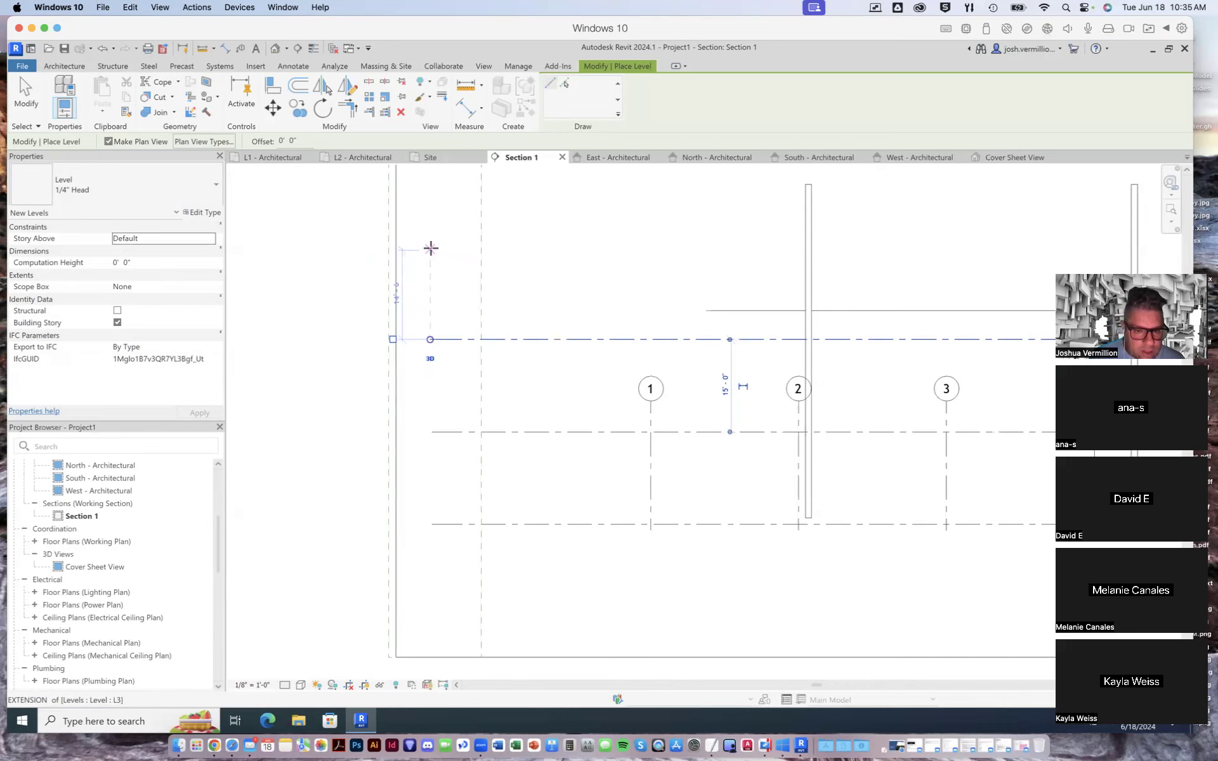
pyautogui.click(431, 248)
pyautogui.scroll(-3, 763, 239)
pyautogui.scroll(-3, 763, 239)
pyautogui.scroll(4, 1045, 237)
pyautogui.scroll(1, 1048, 244)
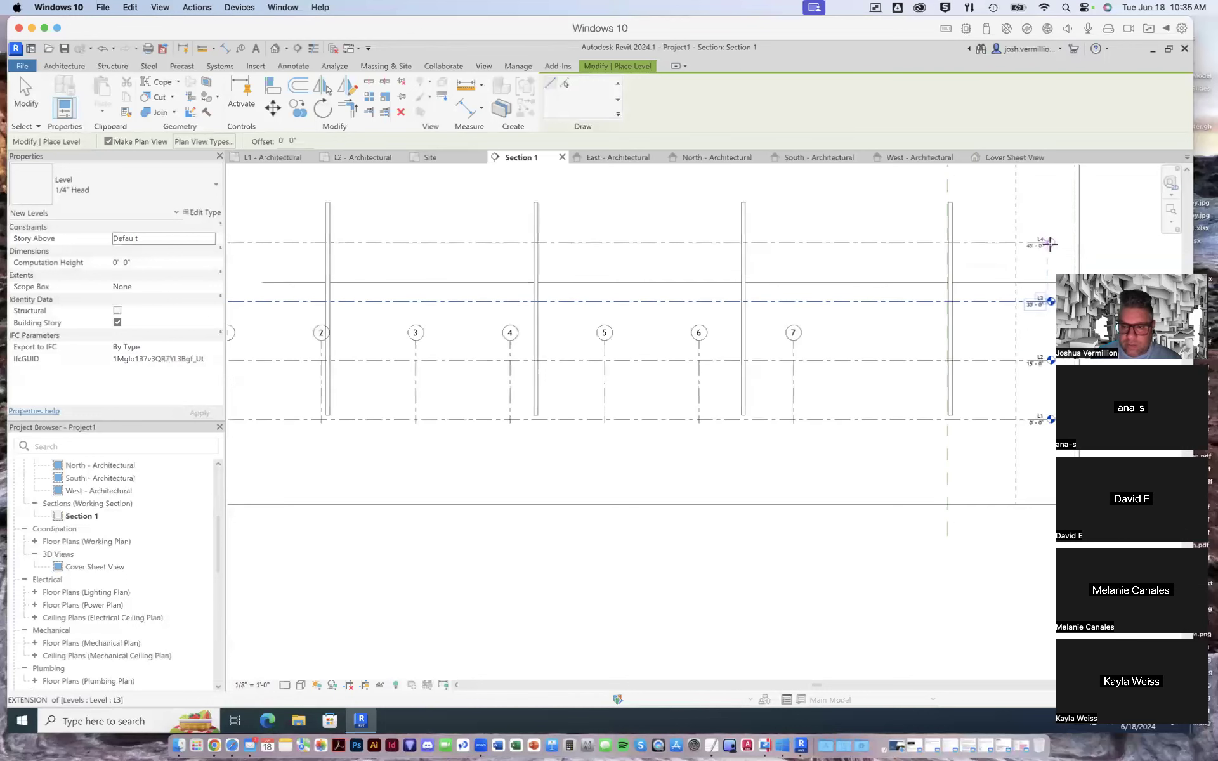
pyautogui.scroll(1, 1052, 246)
pyautogui.click(1051, 246)
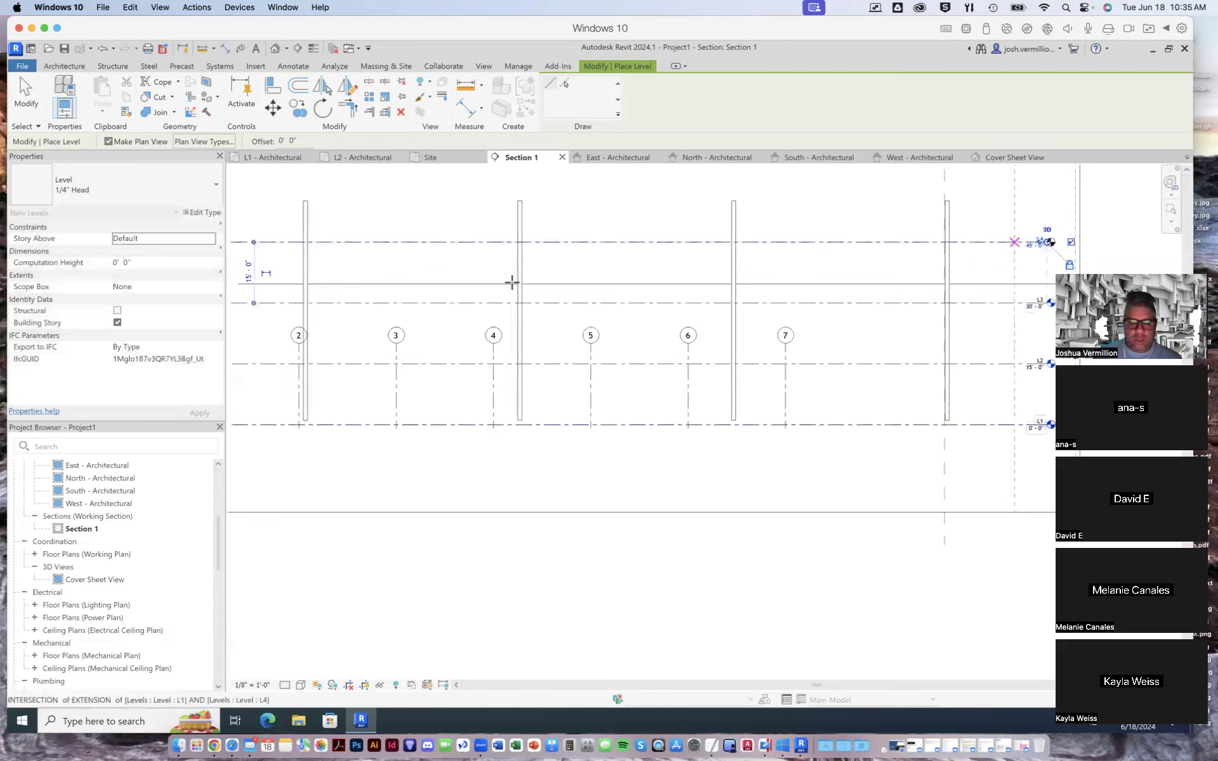
pyautogui.press('Escape')
pyautogui.press('Escape')
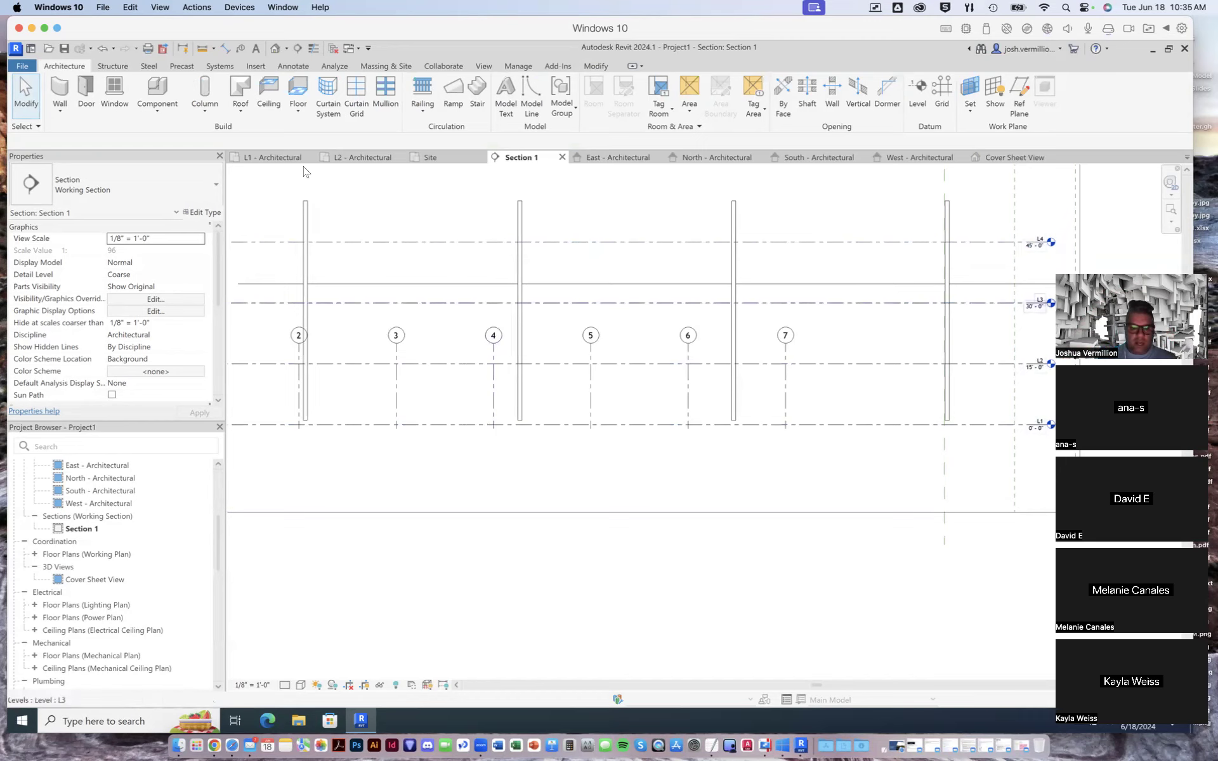
# - Check the imported geometry against the grid in the L1 and L2 plans and locate the floor plans of the new levels
pyautogui.click(279, 157)
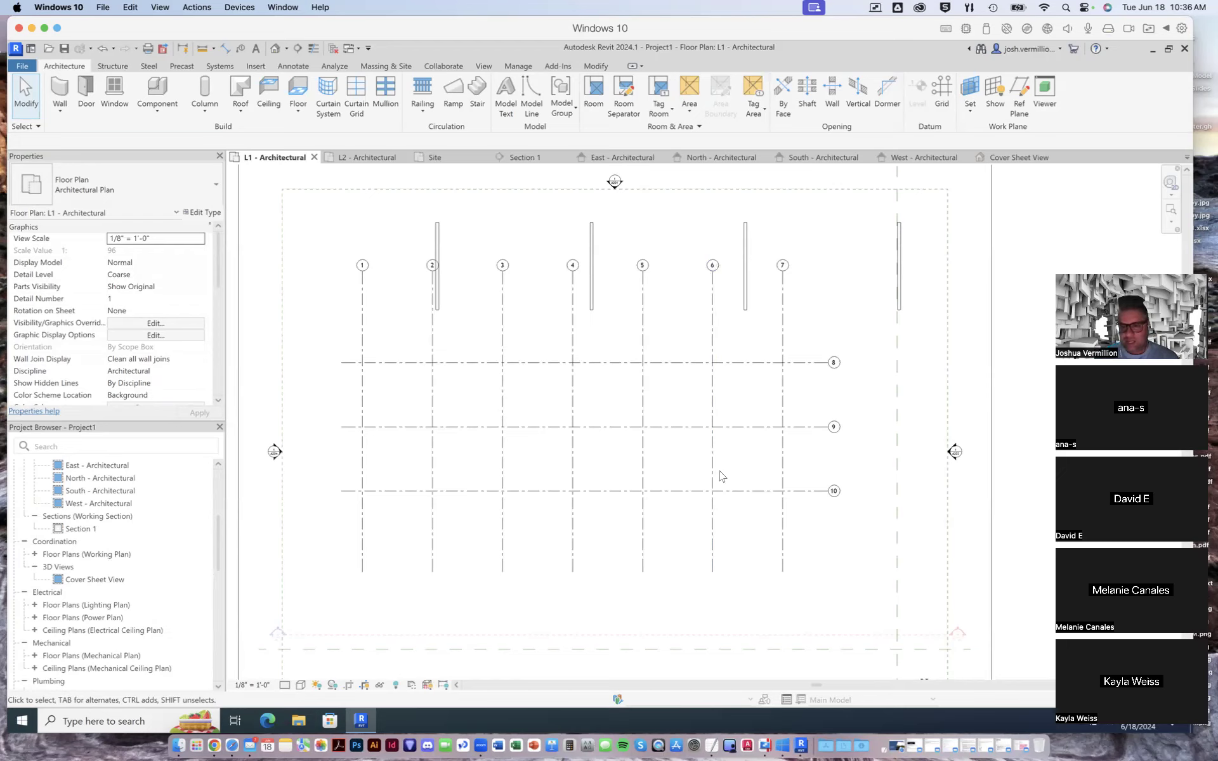
pyautogui.scroll(-2, 902, 411)
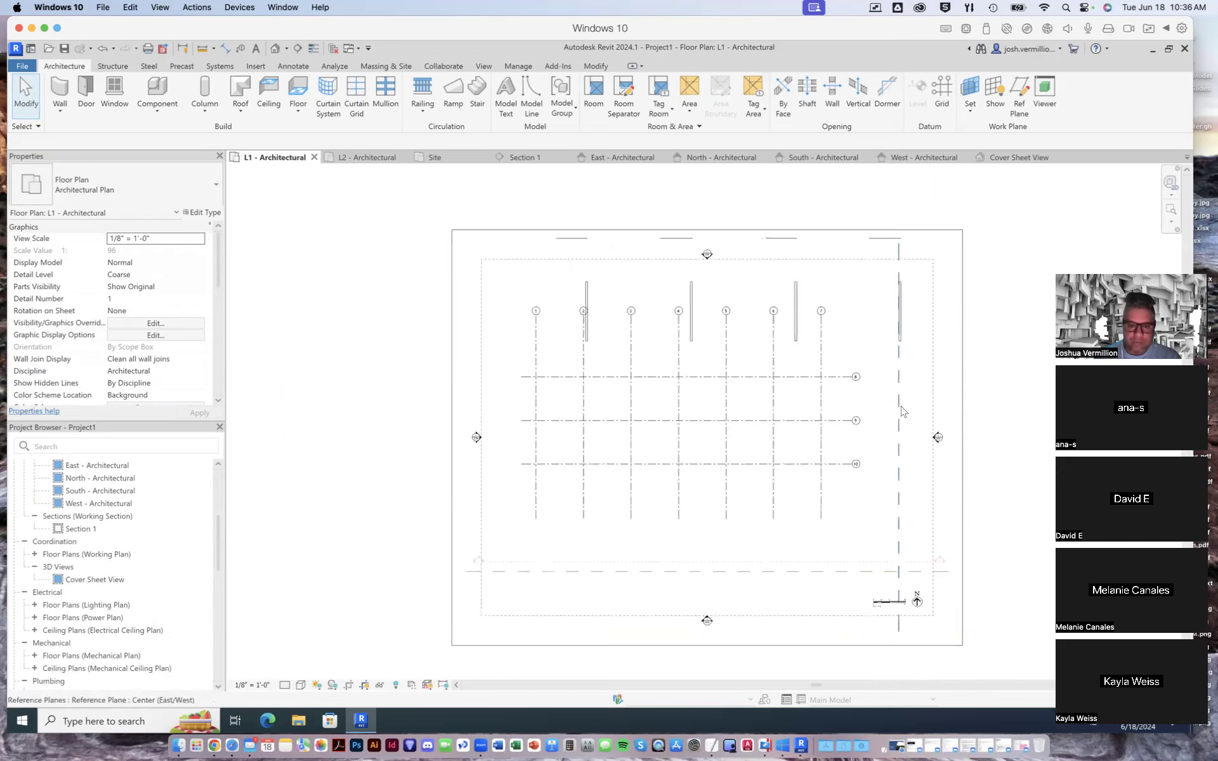
pyautogui.scroll(2, 932, 486)
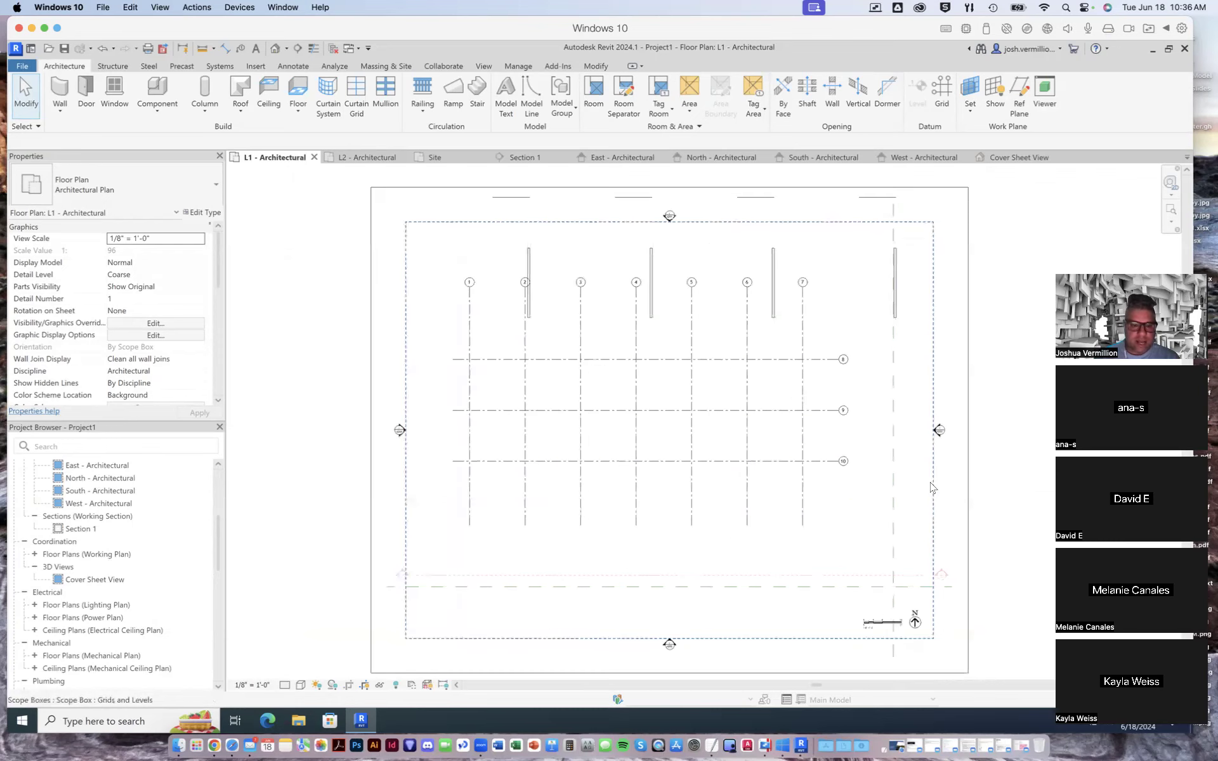
pyautogui.scroll(1, 930, 487)
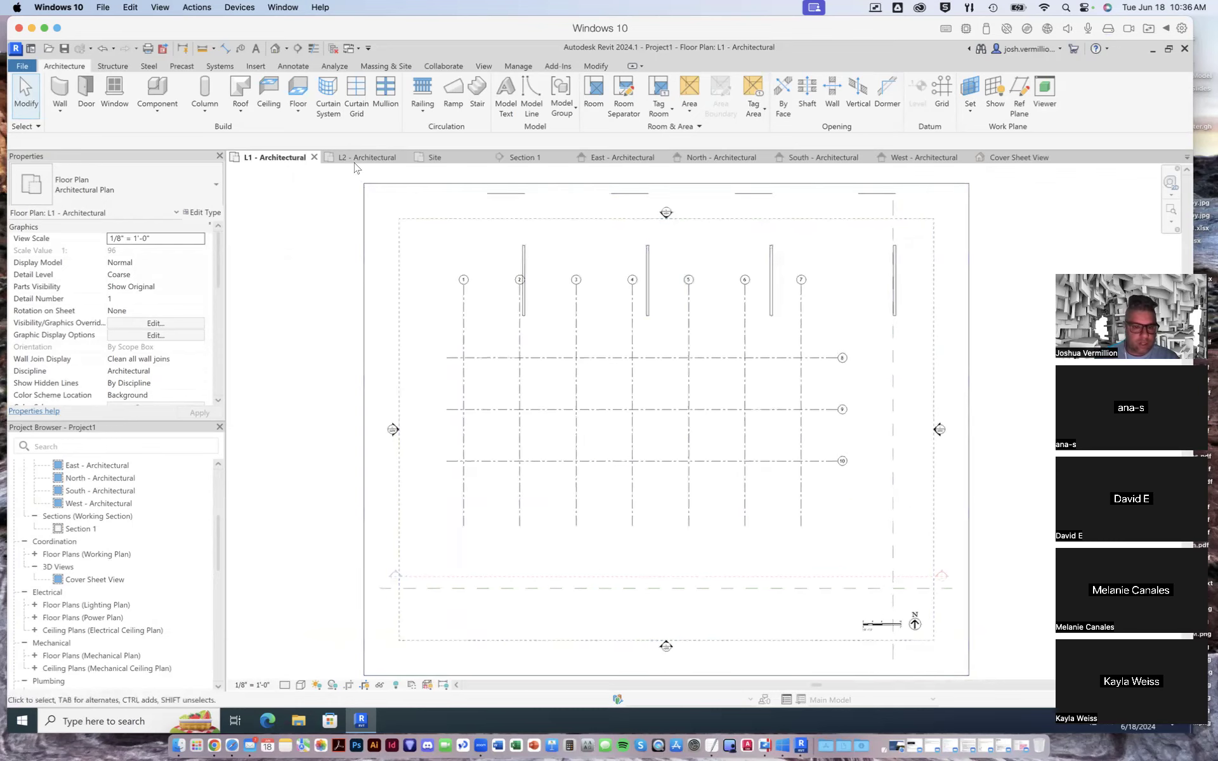
pyautogui.click(374, 159)
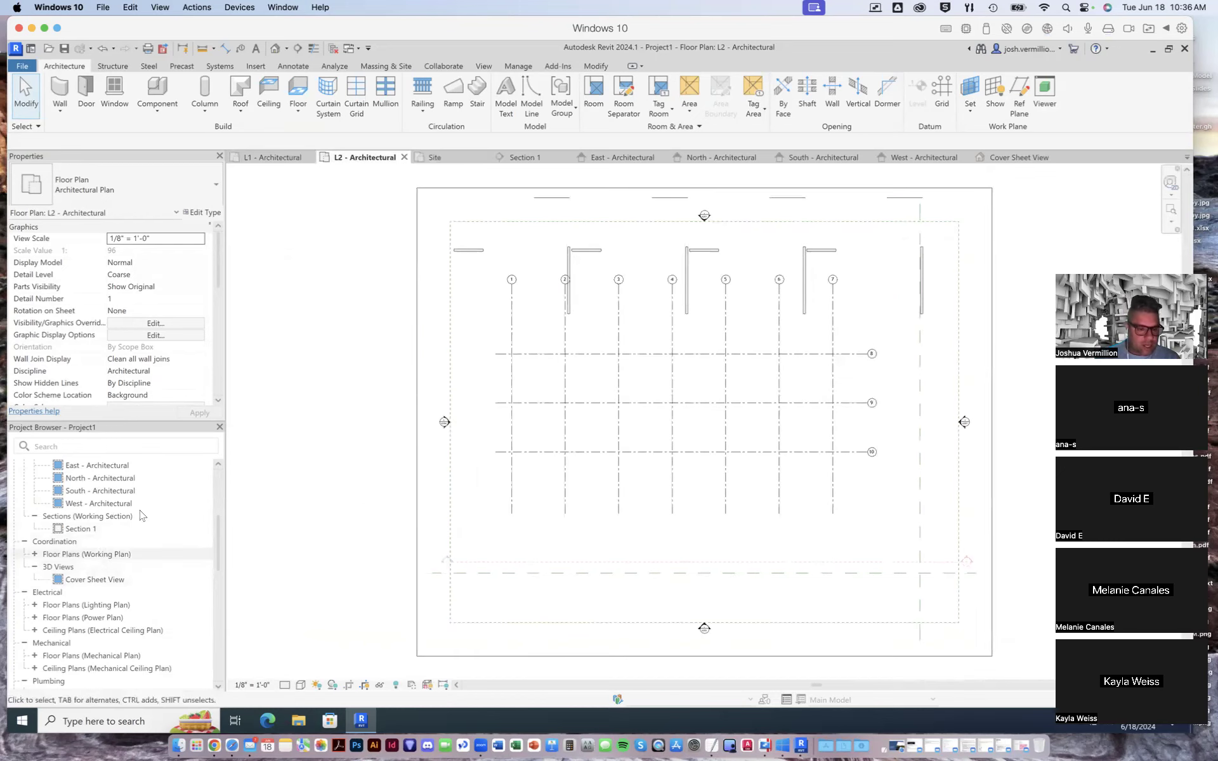
pyautogui.moveTo(218, 536); pyautogui.dragTo(218, 489)
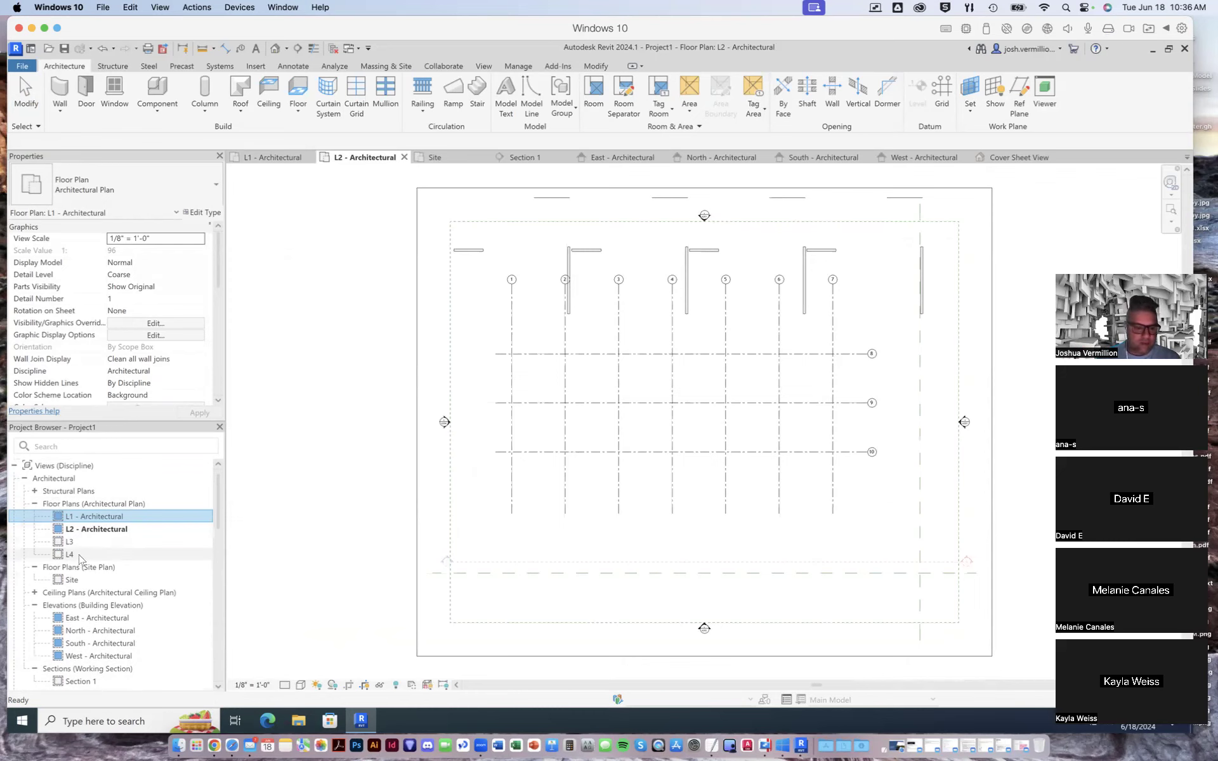
# - Examine the levels against the imported geometry in the East elevation, checking level L3, and return to the L1 plan
pyautogui.click(616, 159)
pyautogui.scroll(-1, 990, 431)
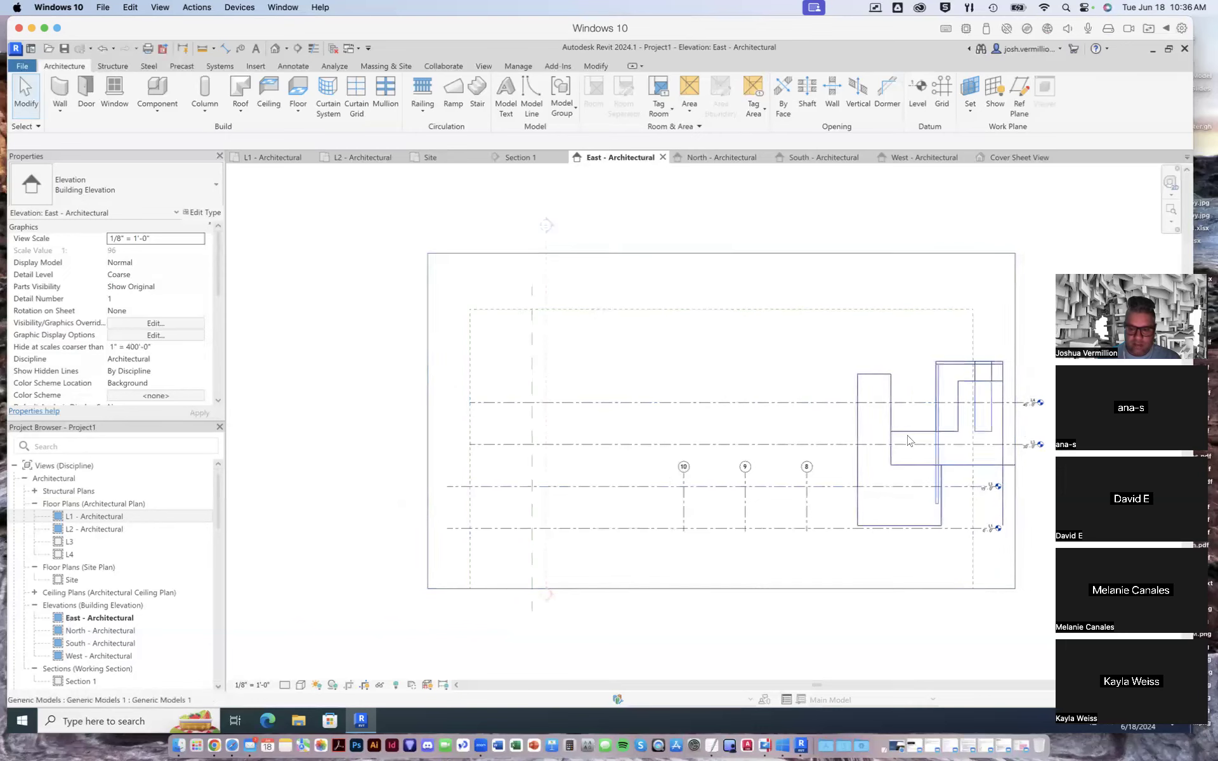
pyautogui.scroll(2, 983, 428)
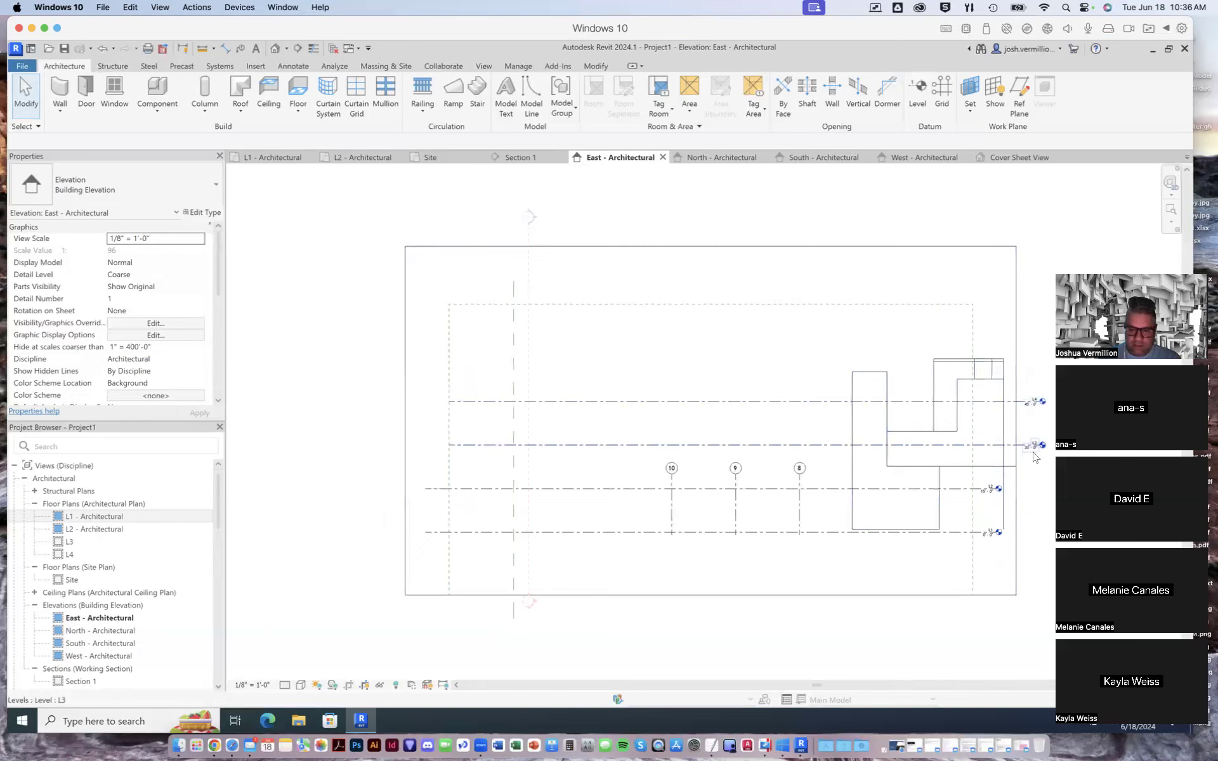
pyautogui.click(958, 446)
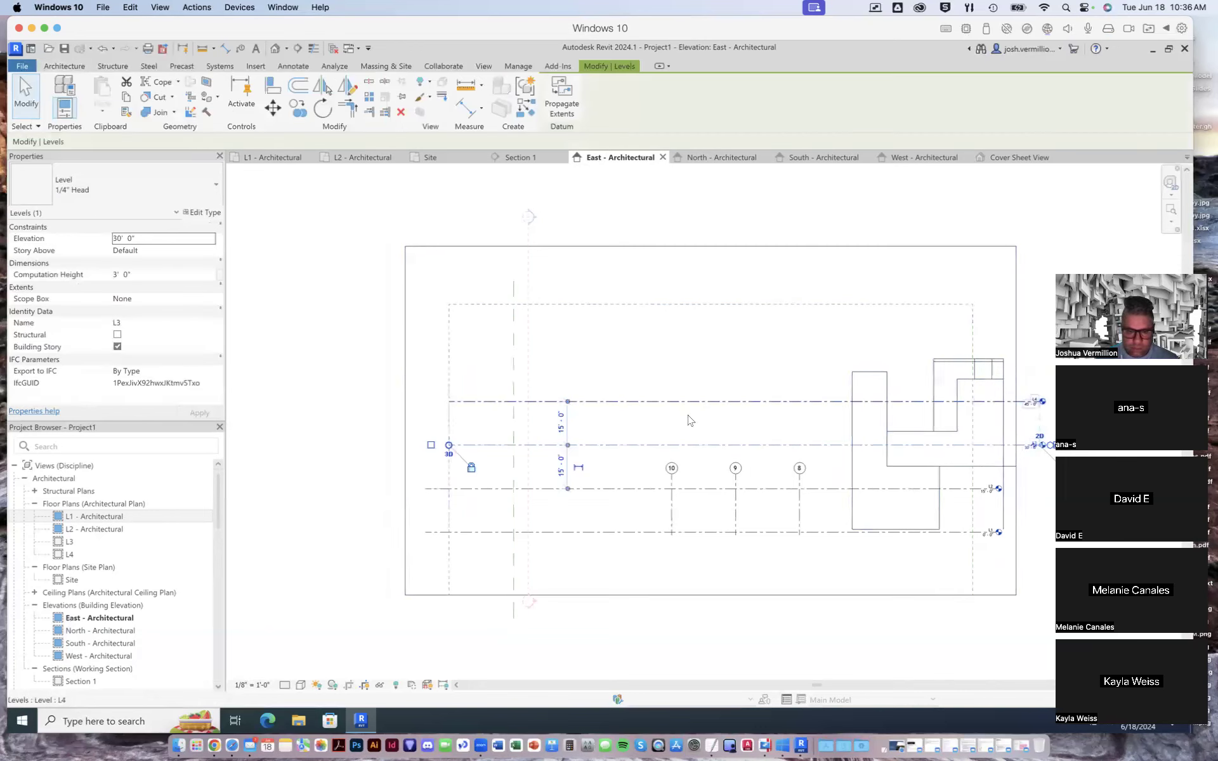
pyautogui.moveTo(622, 444); pyautogui.dragTo(617, 450)
pyautogui.hotkey('ctrl', 'z')
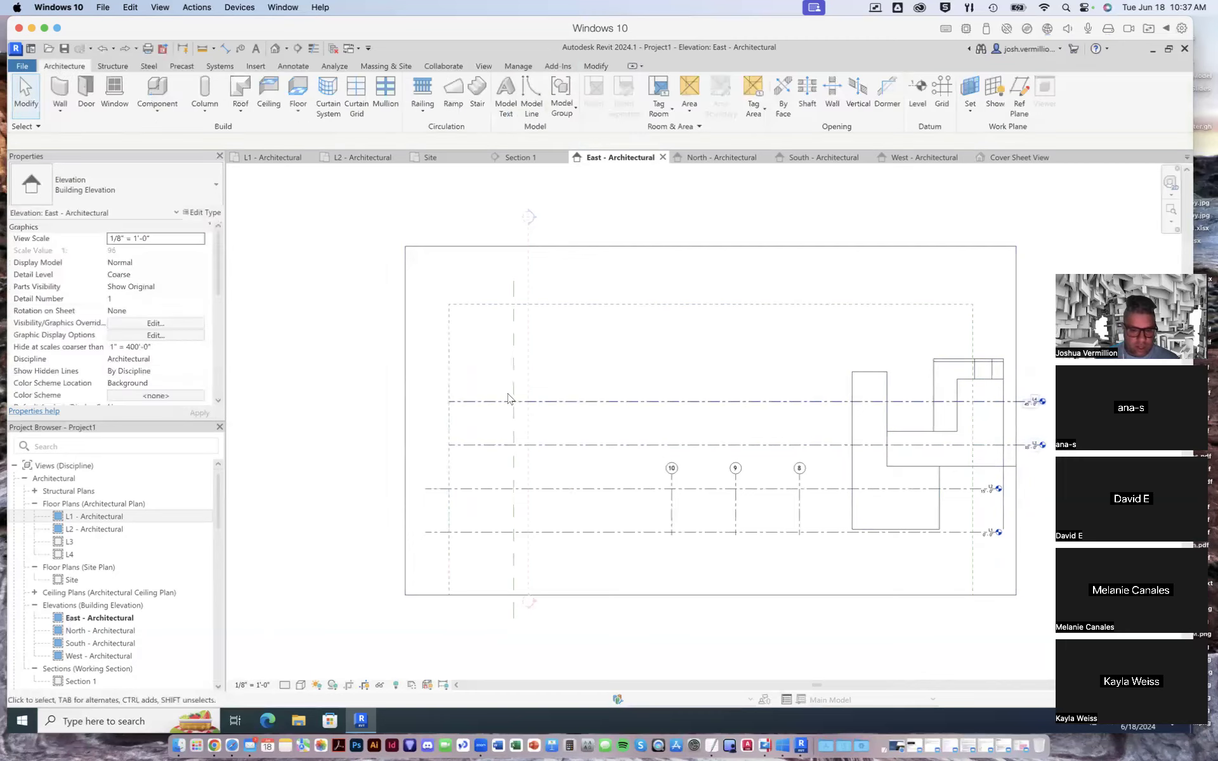
pyautogui.click(485, 445)
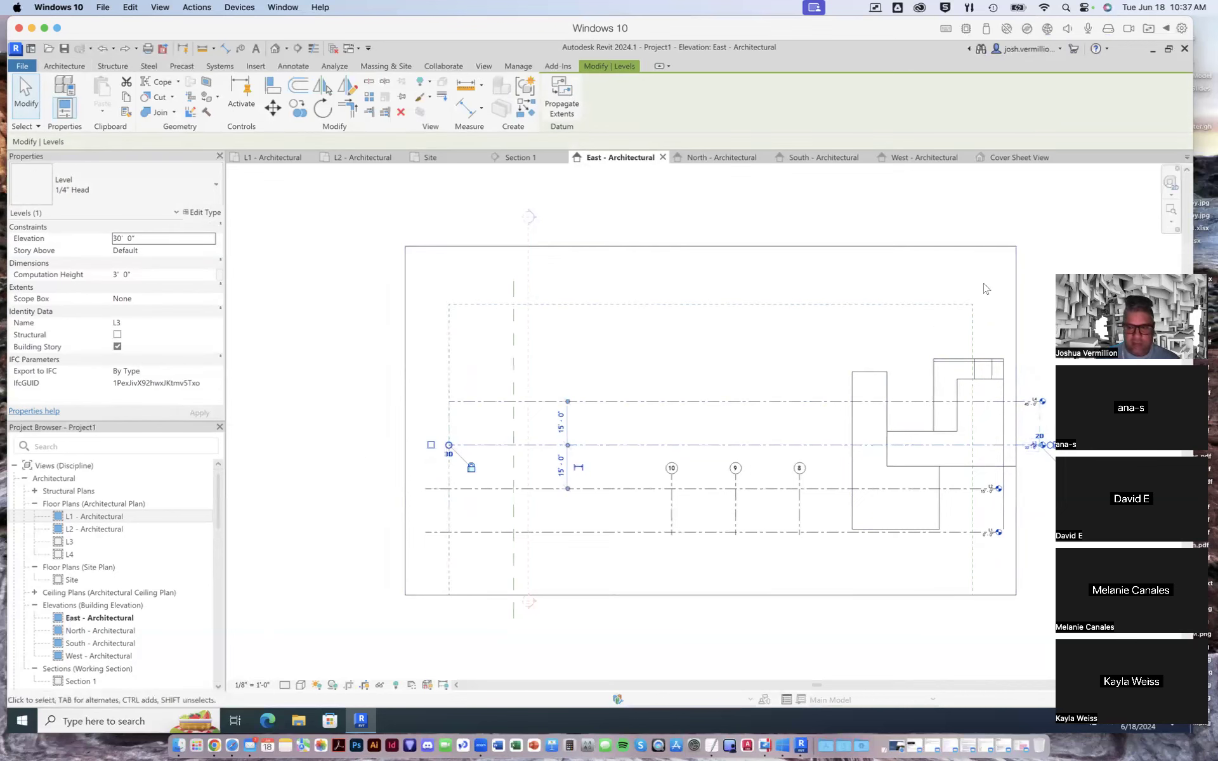
pyautogui.click(1022, 274)
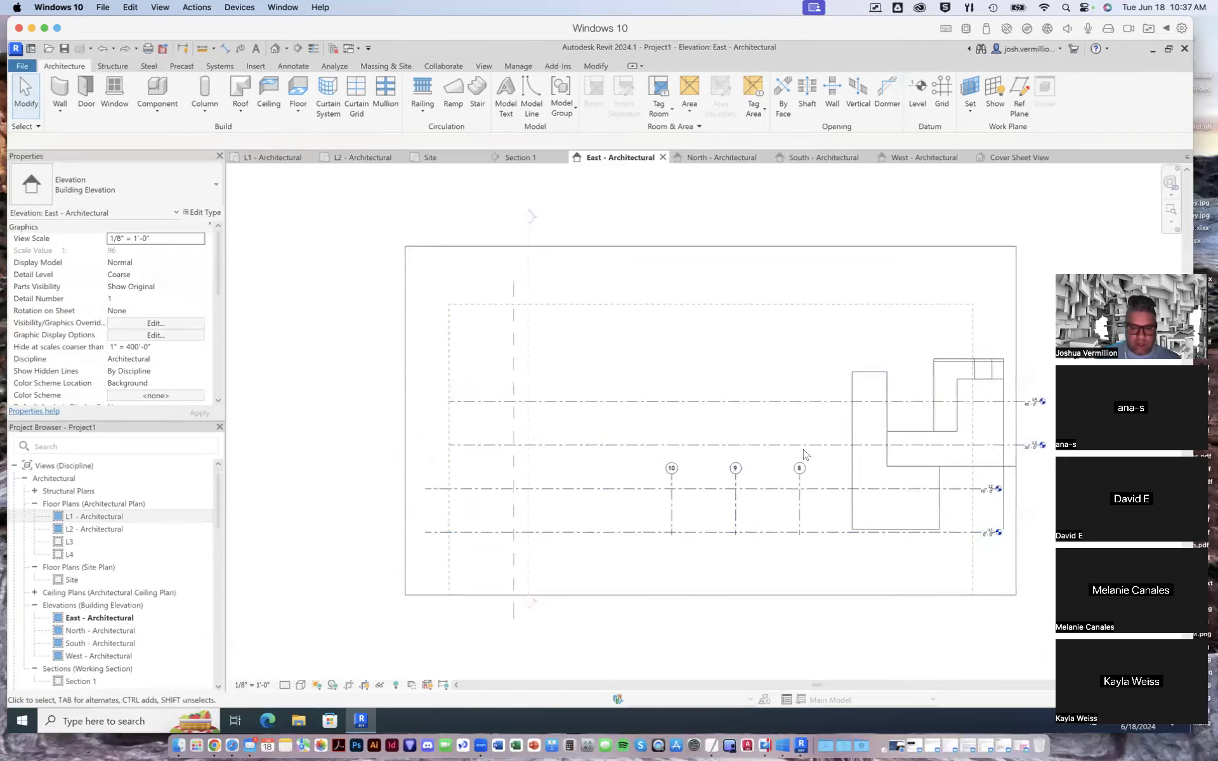
pyautogui.click(271, 158)
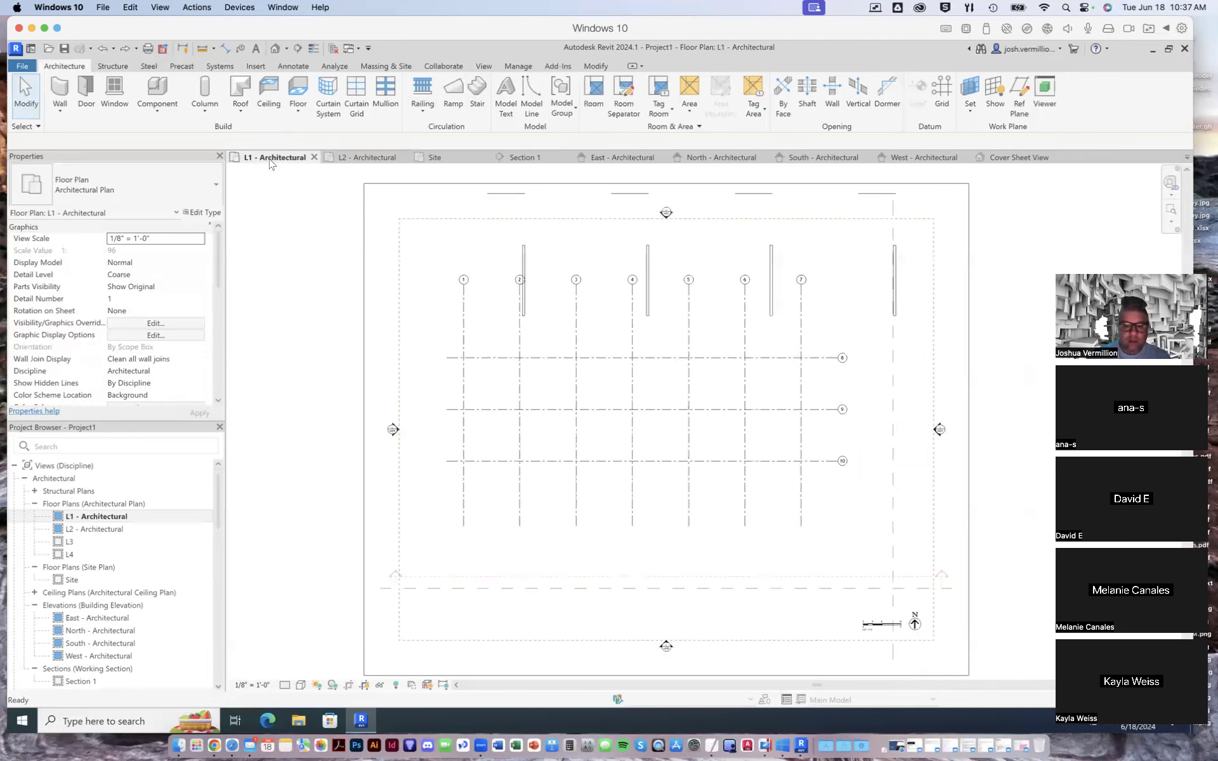
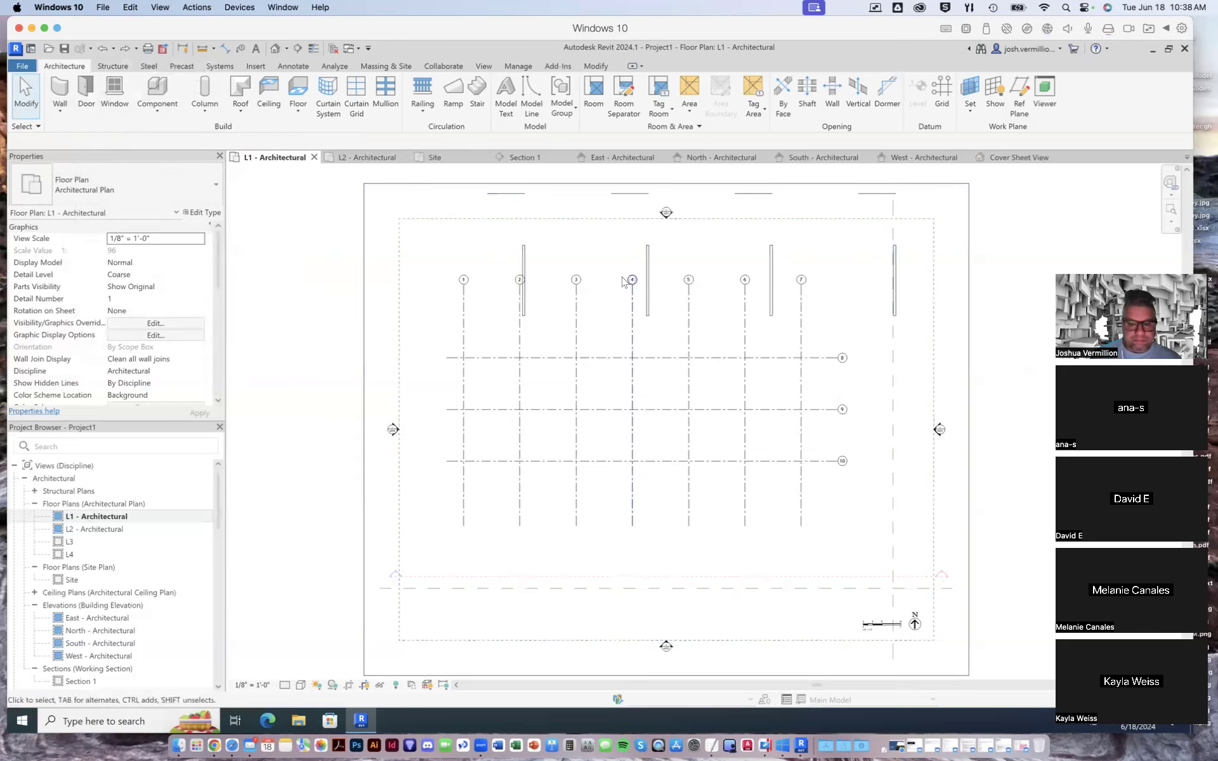
# - Draw a 24' architectural wall, type Generic - 8", along grid 8 from grid 1 to grid 2 in the L1 plan
pyautogui.click(62, 113)
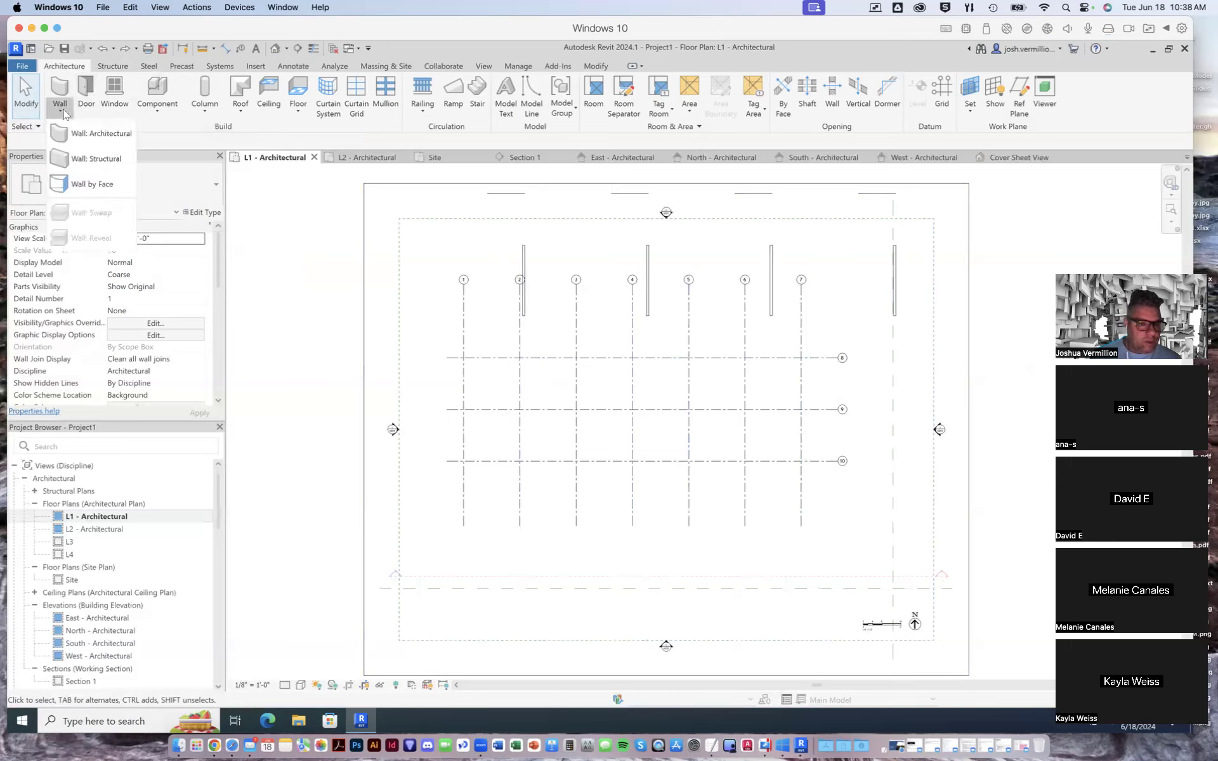
pyautogui.click(103, 134)
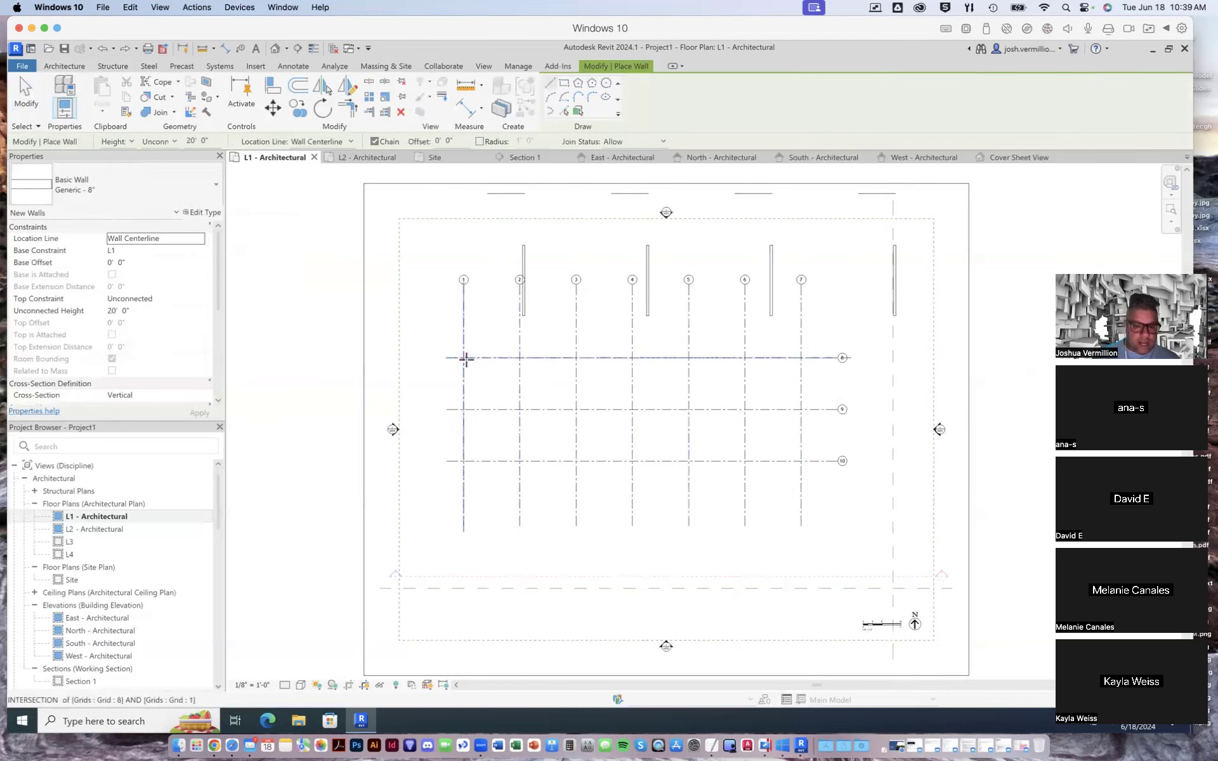
pyautogui.scroll(5, 466, 359)
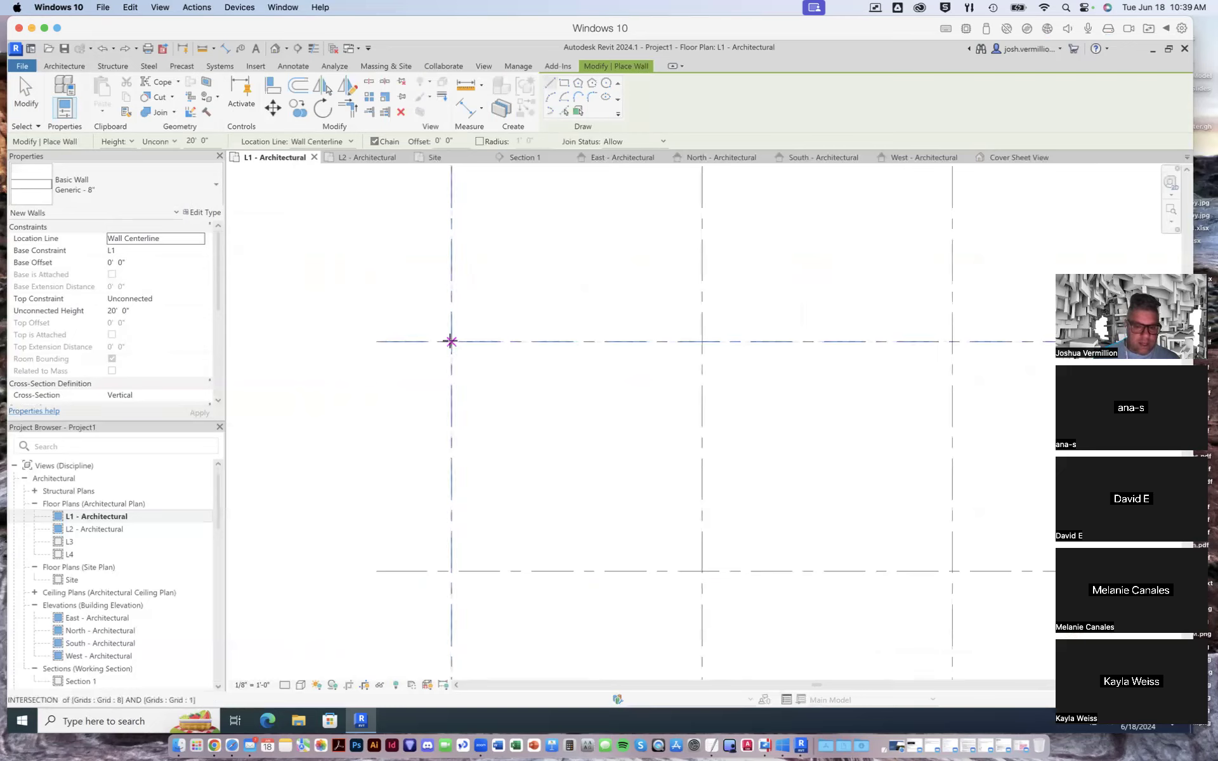
pyautogui.click(451, 342)
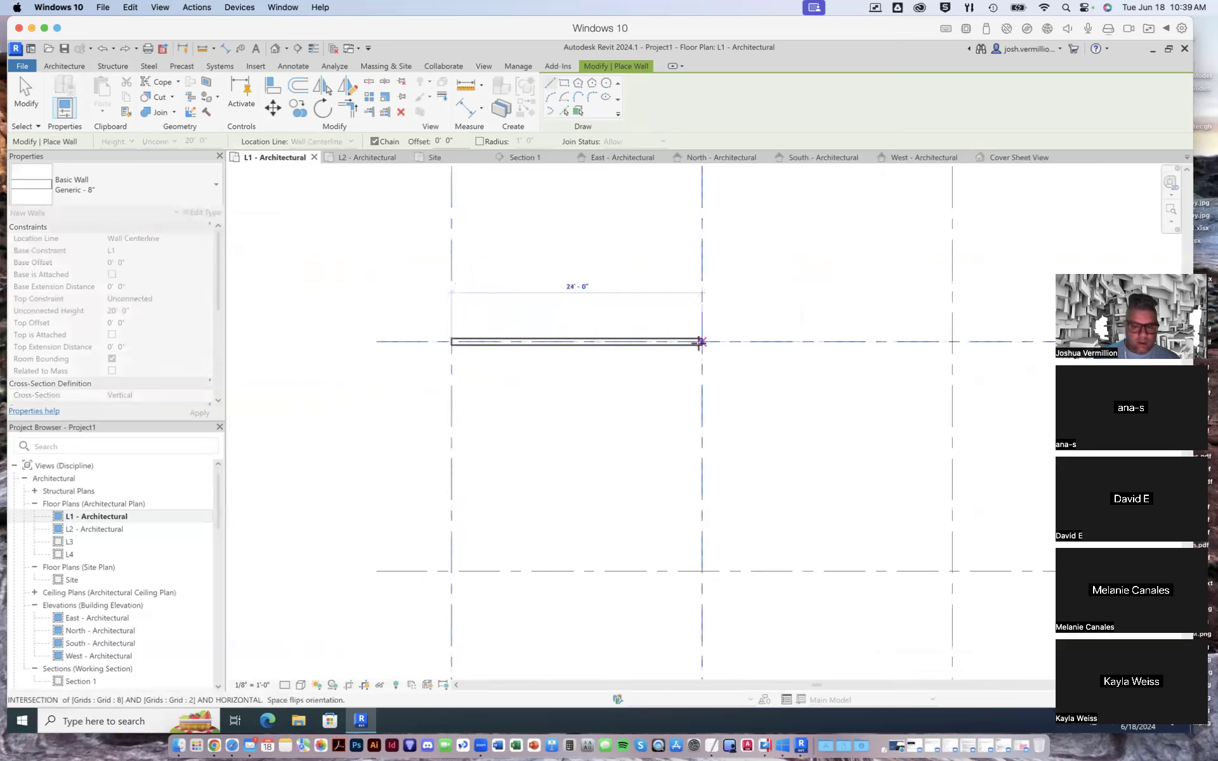
pyautogui.click(702, 341)
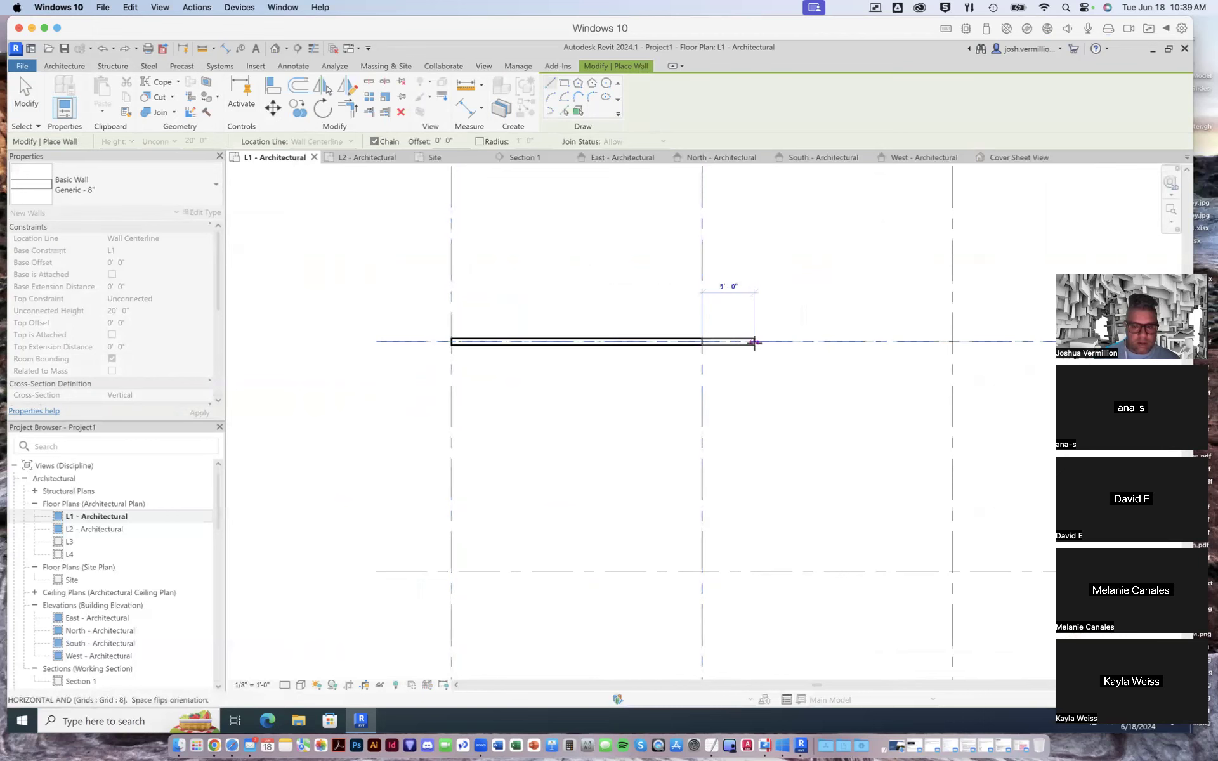
pyautogui.scroll(-5, 733, 339)
pyautogui.rightClick(741, 357)
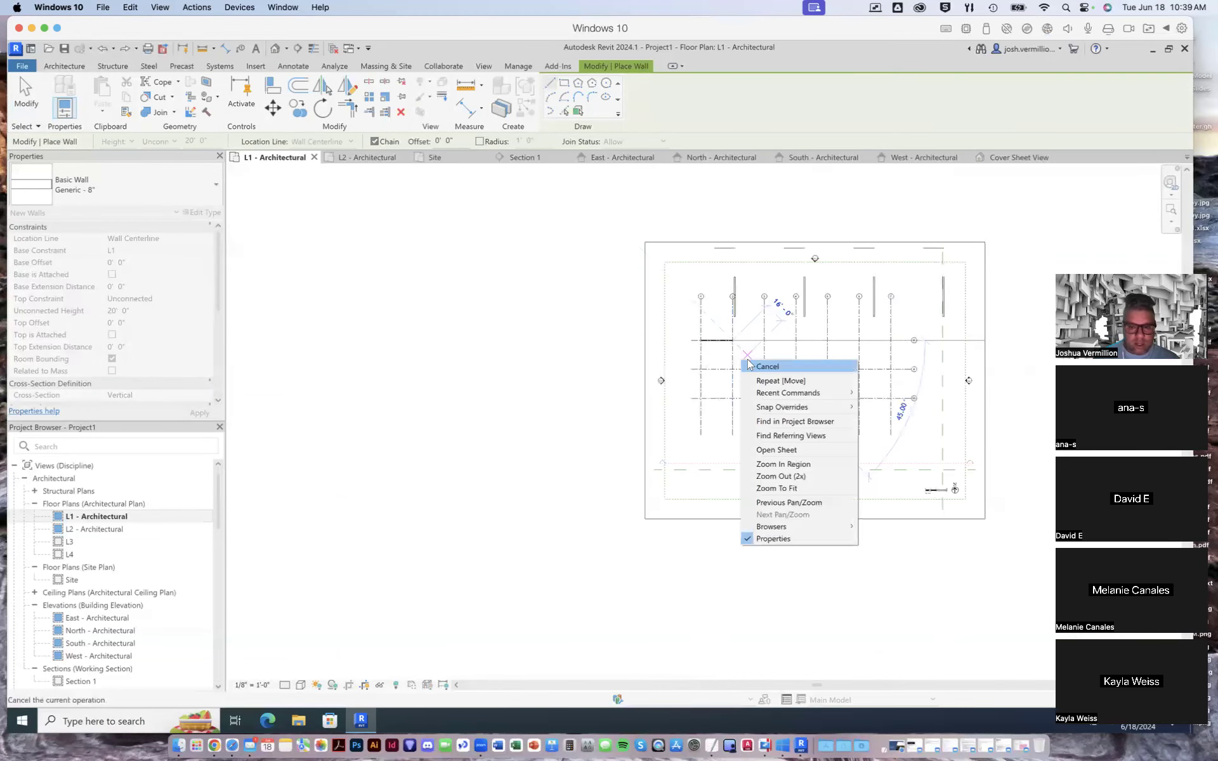
pyautogui.click(765, 366)
# - Draw an L-shaped pair of walls along grid 8 from grid 3 to grid 4, continuing down grid 4 to grid 9
pyautogui.scroll(5, 768, 346)
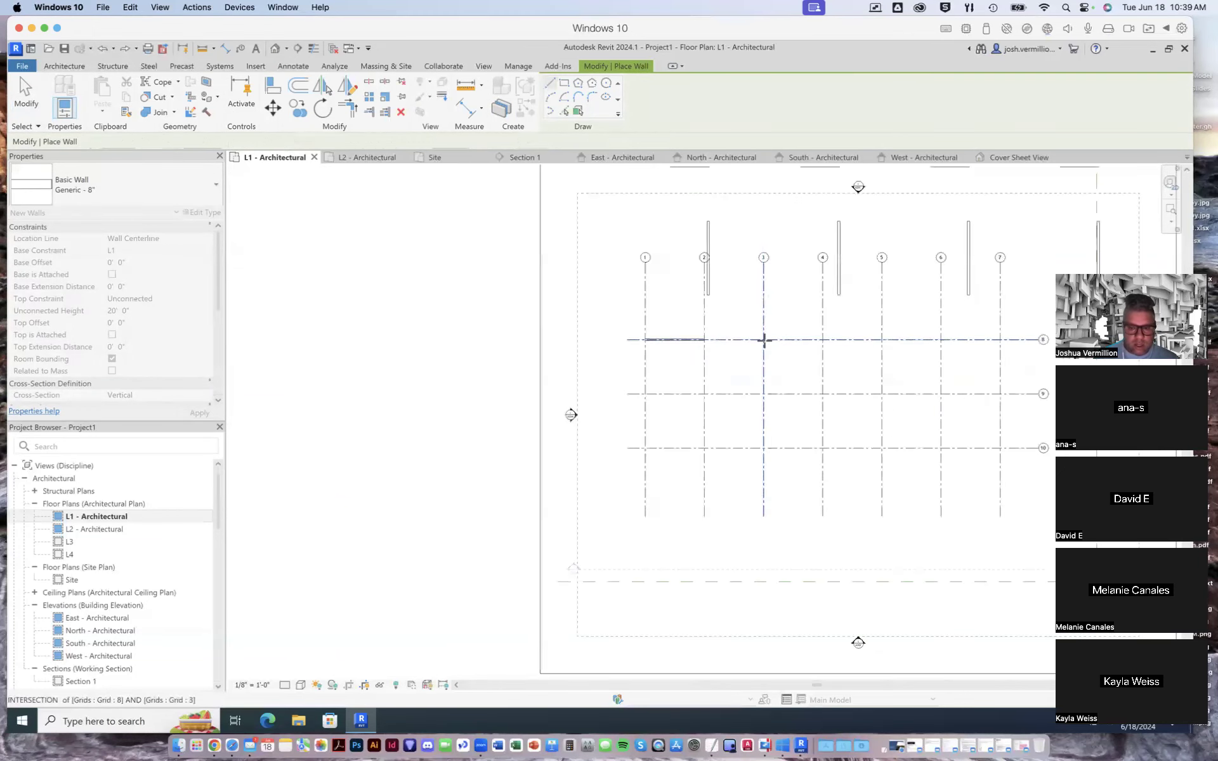
pyautogui.scroll(2, 764, 340)
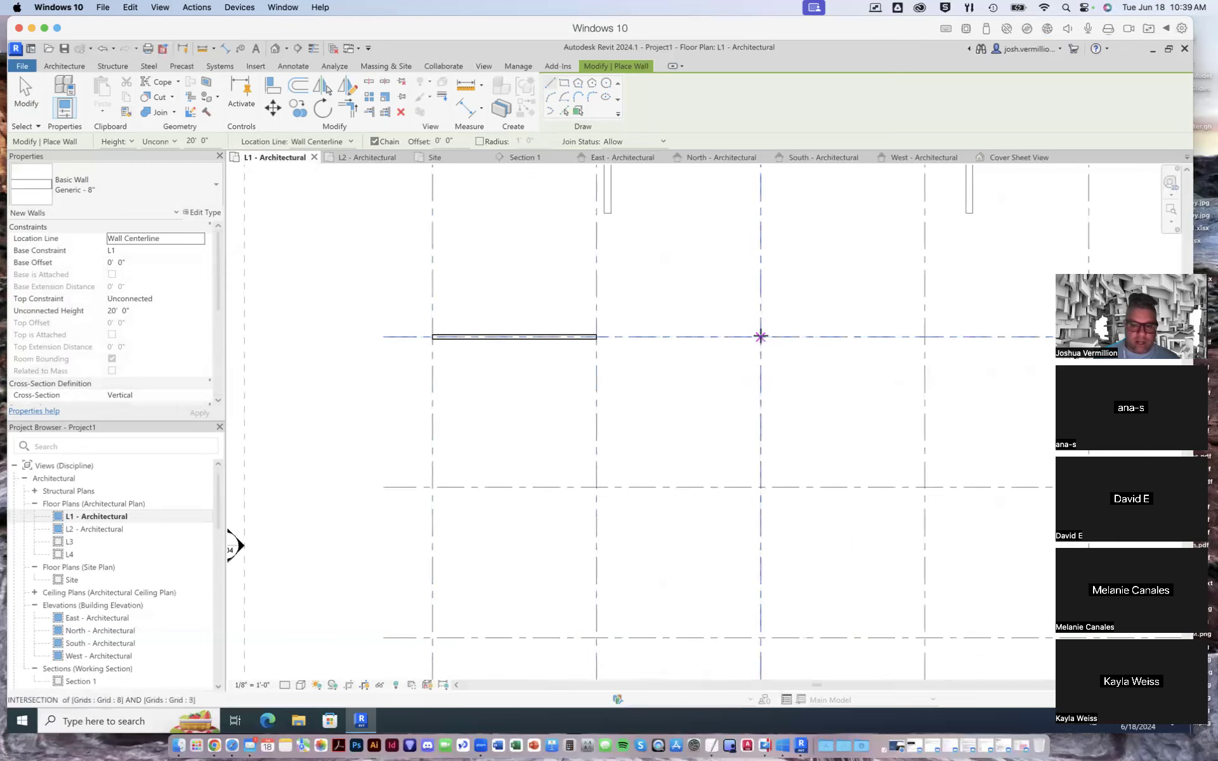
pyautogui.click(760, 337)
pyautogui.click(925, 336)
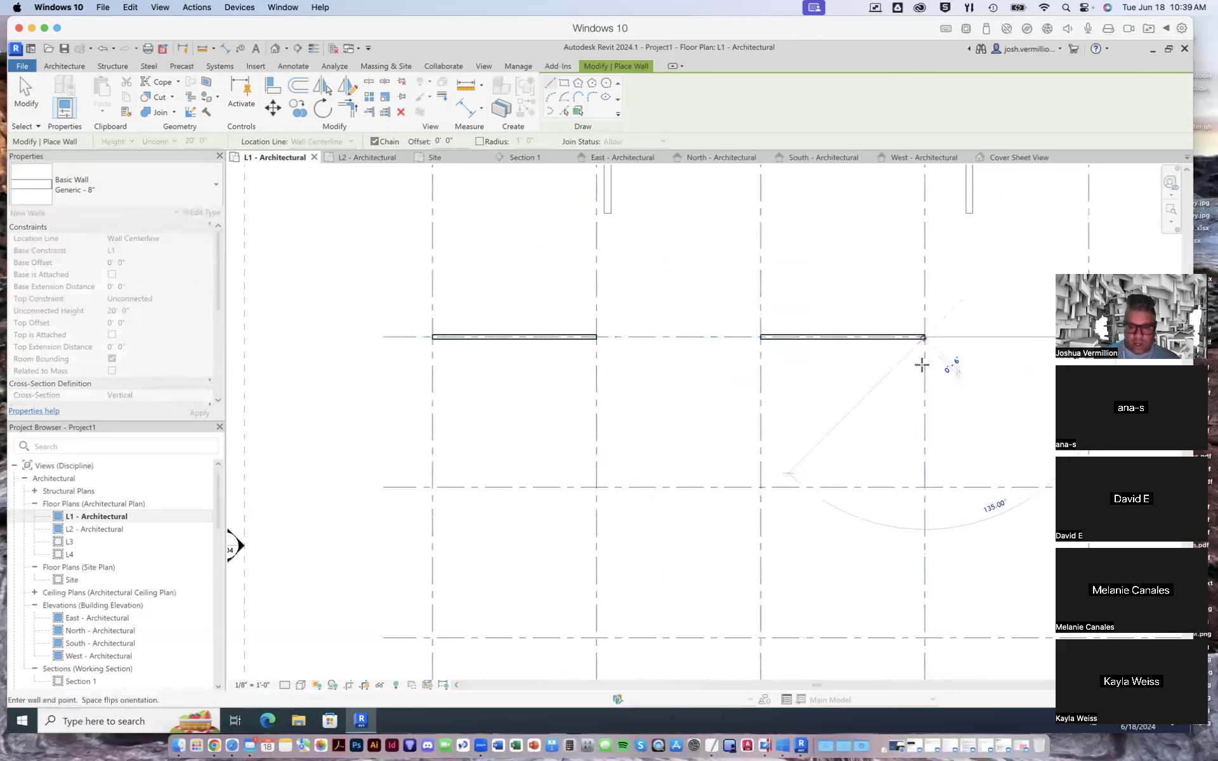
pyautogui.click(924, 487)
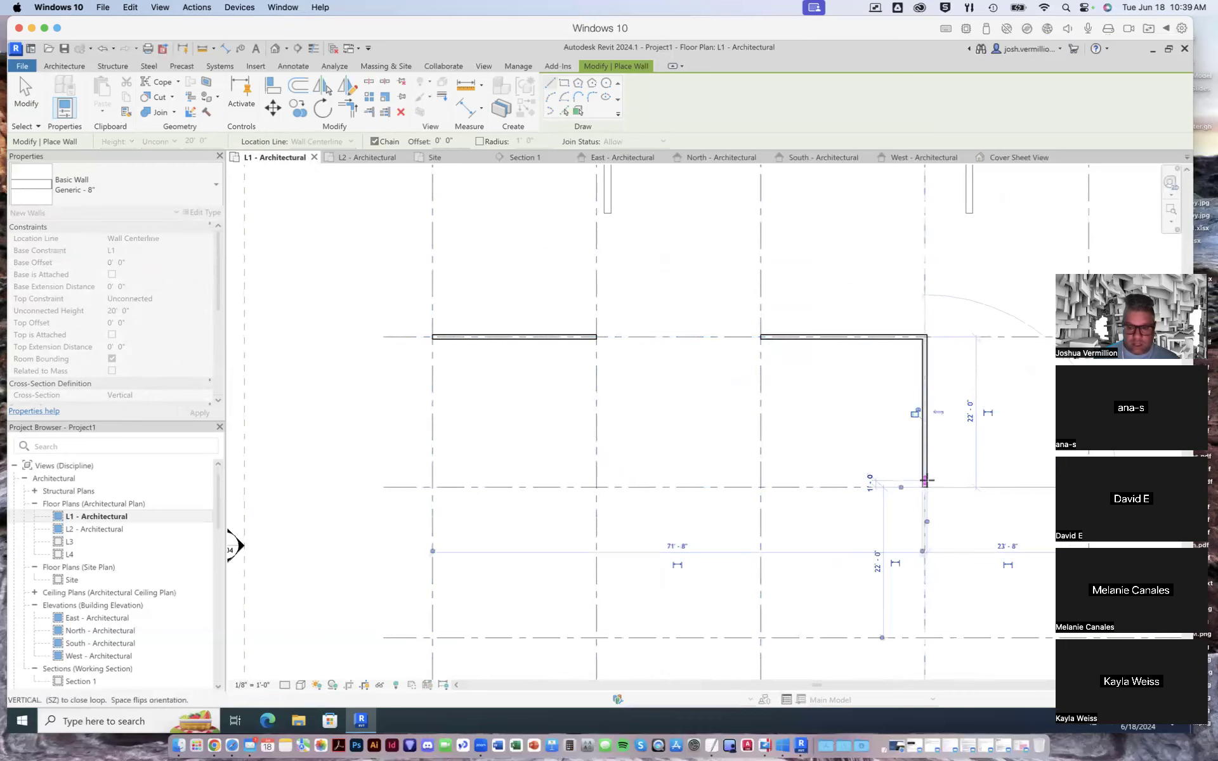
pyautogui.rightClick(920, 468)
pyautogui.click(925, 474)
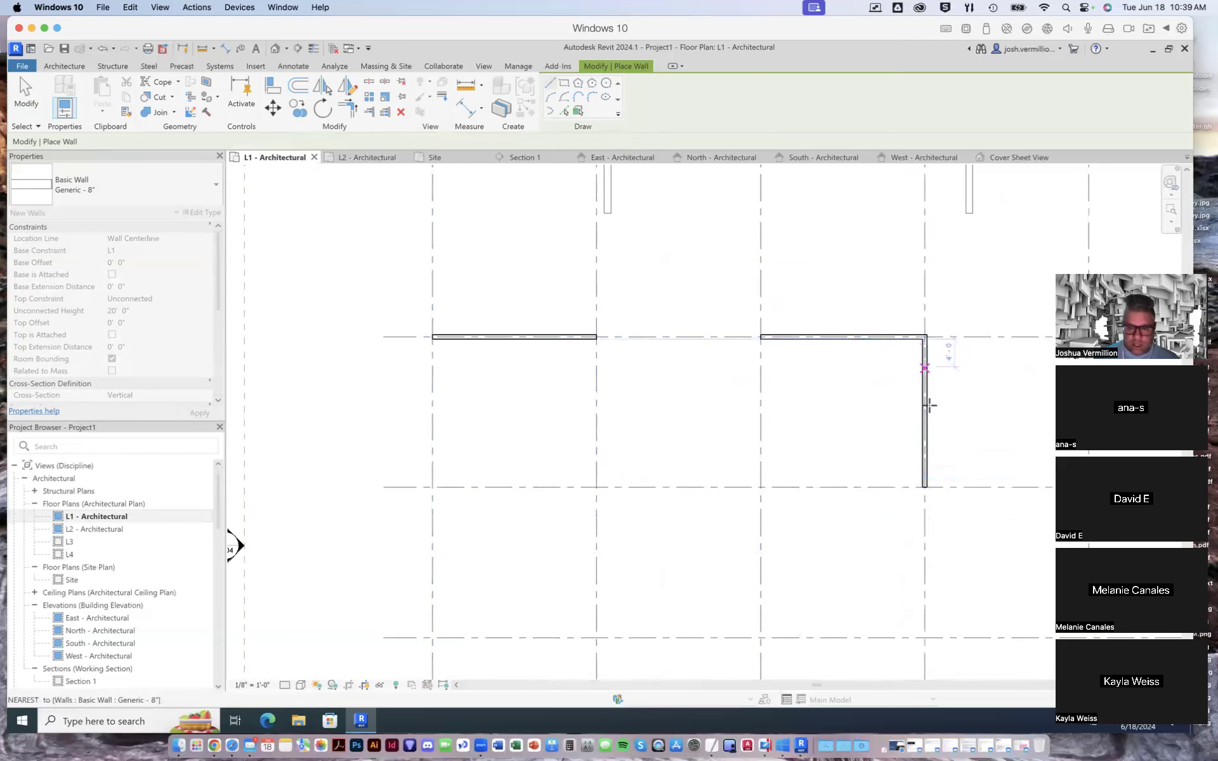
pyautogui.scroll(5, 914, 341)
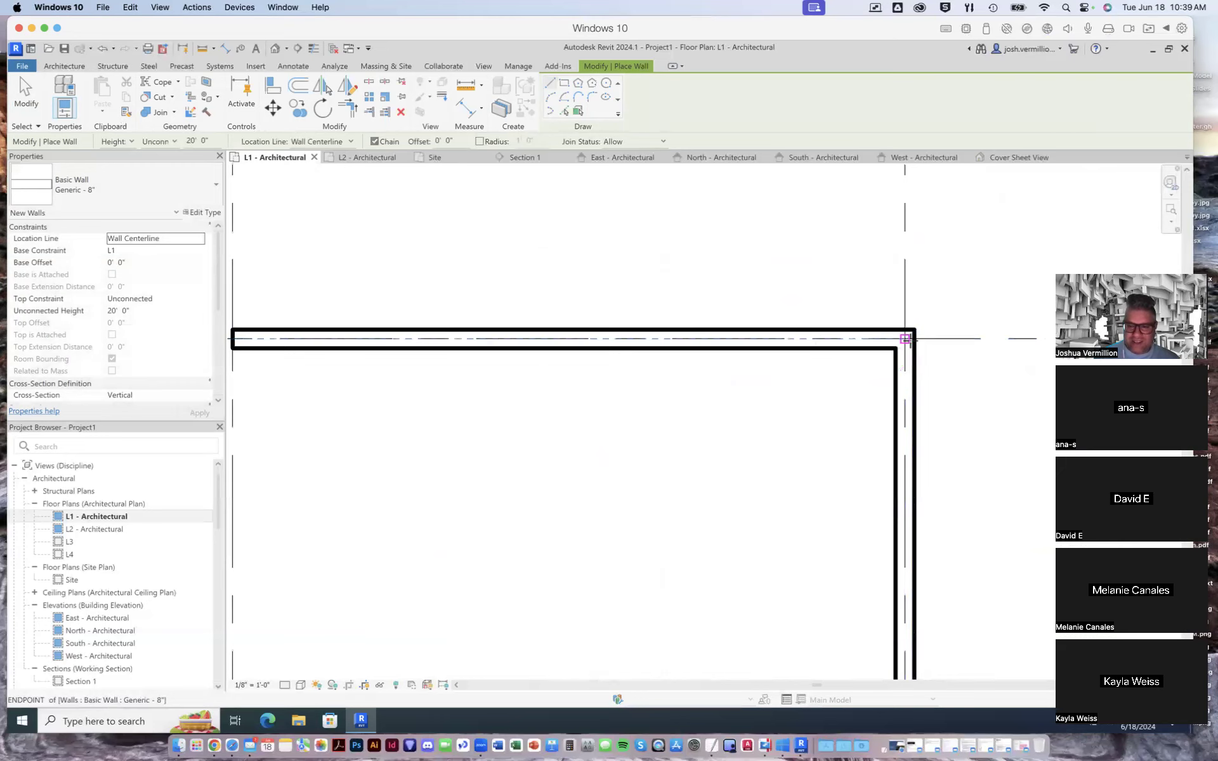
pyautogui.click(904, 339)
pyautogui.scroll(-4, 912, 366)
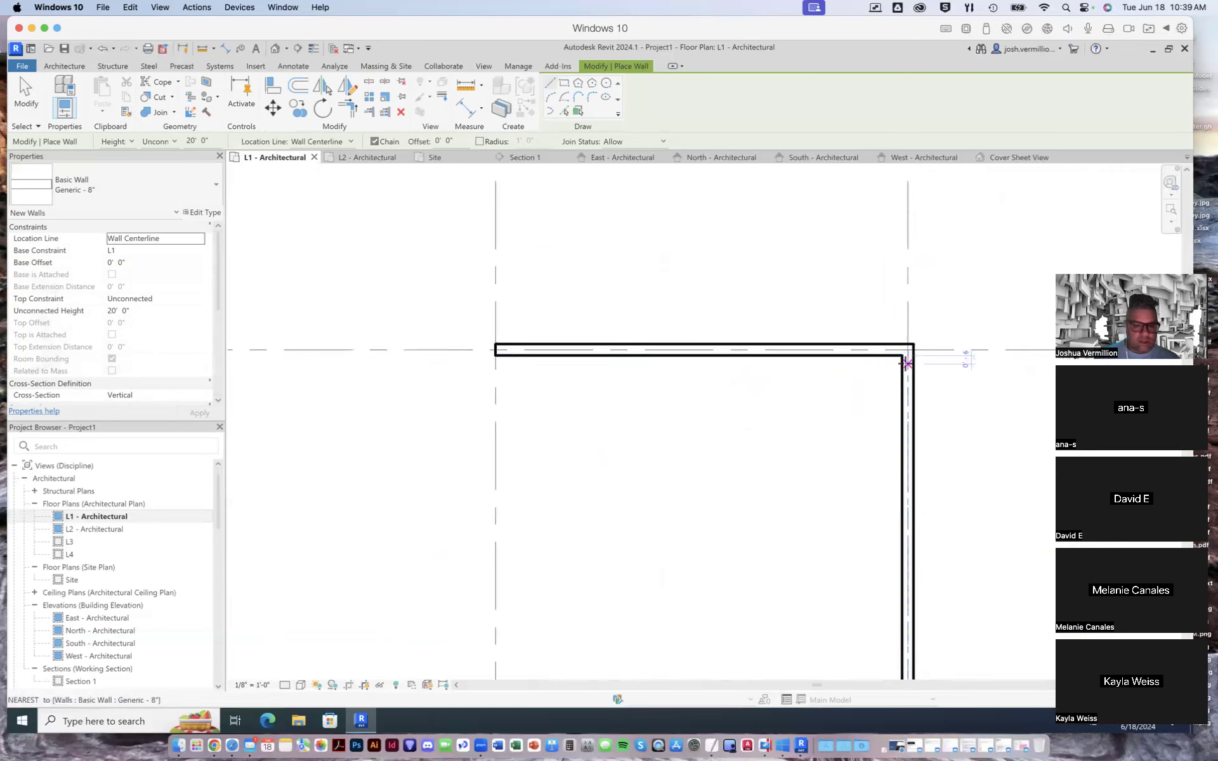
pyautogui.scroll(-1, 906, 359)
# - Finish placing walls and delete the single wall on grid 8 between grids 1 and 2
pyautogui.press('Escape')
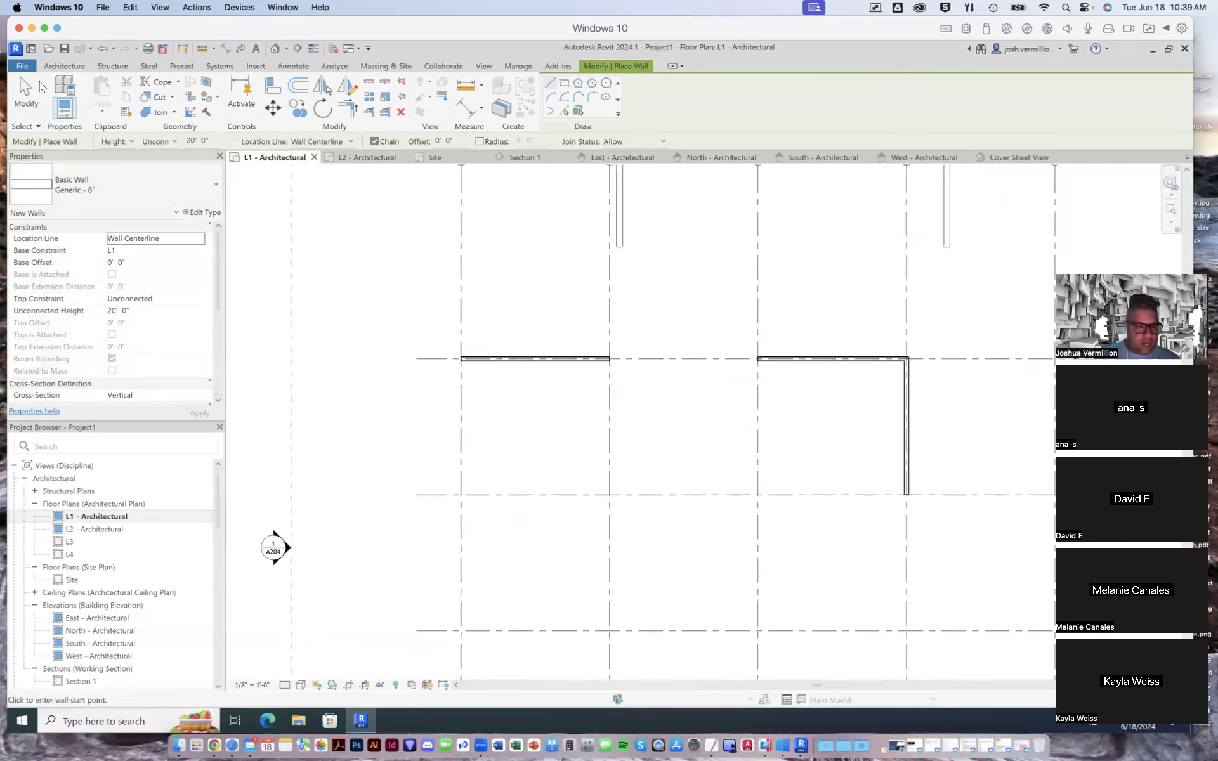
pyautogui.press('Escape')
pyautogui.click(561, 359)
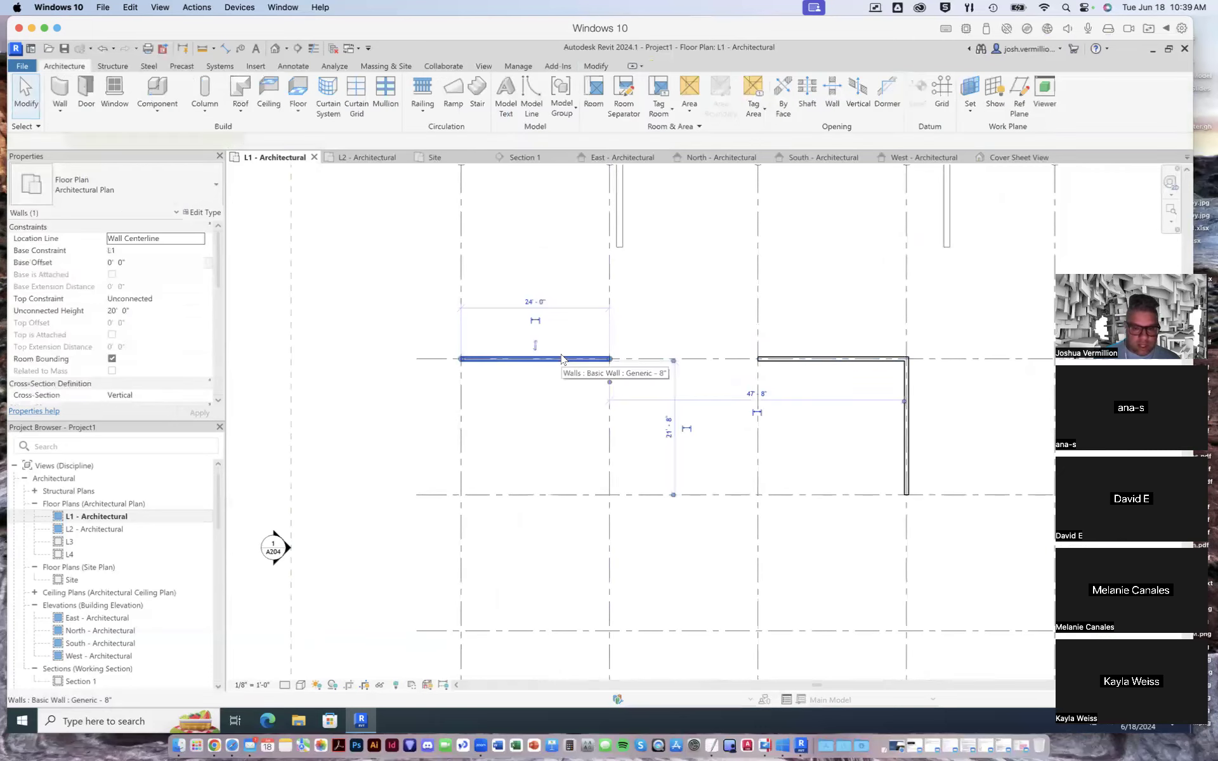
pyautogui.press('Delete')
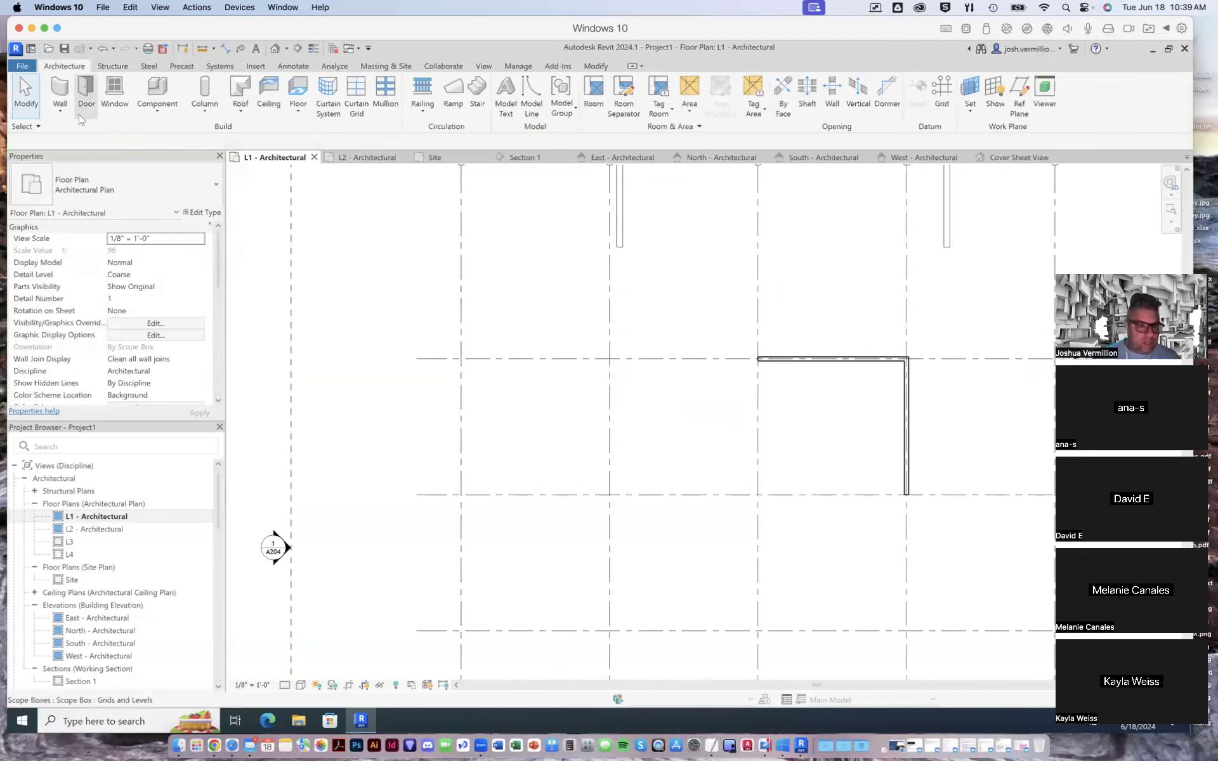
# - Draw an L-shaped pair of architectural walls along grid 8 from grid 1 to grid 2, continuing down grid 2 to grid 9
pyautogui.click(55, 90)
pyautogui.click(64, 104)
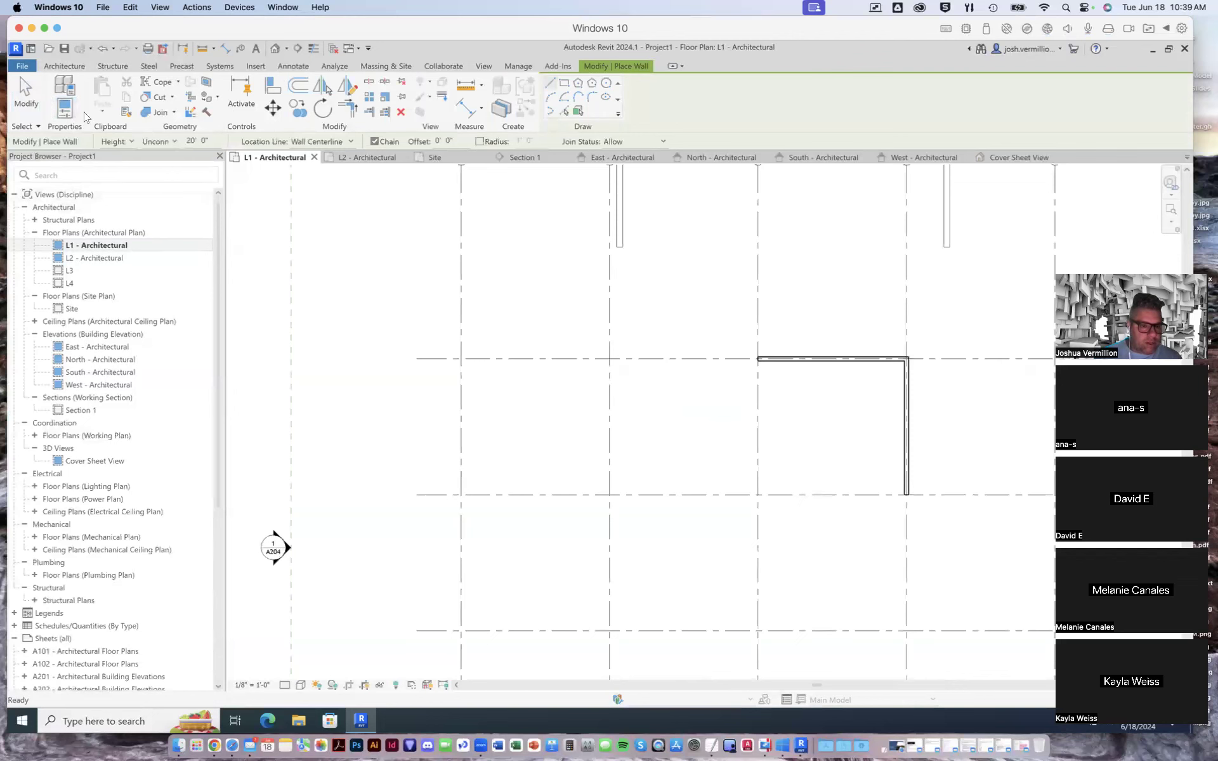
pyautogui.click(62, 68)
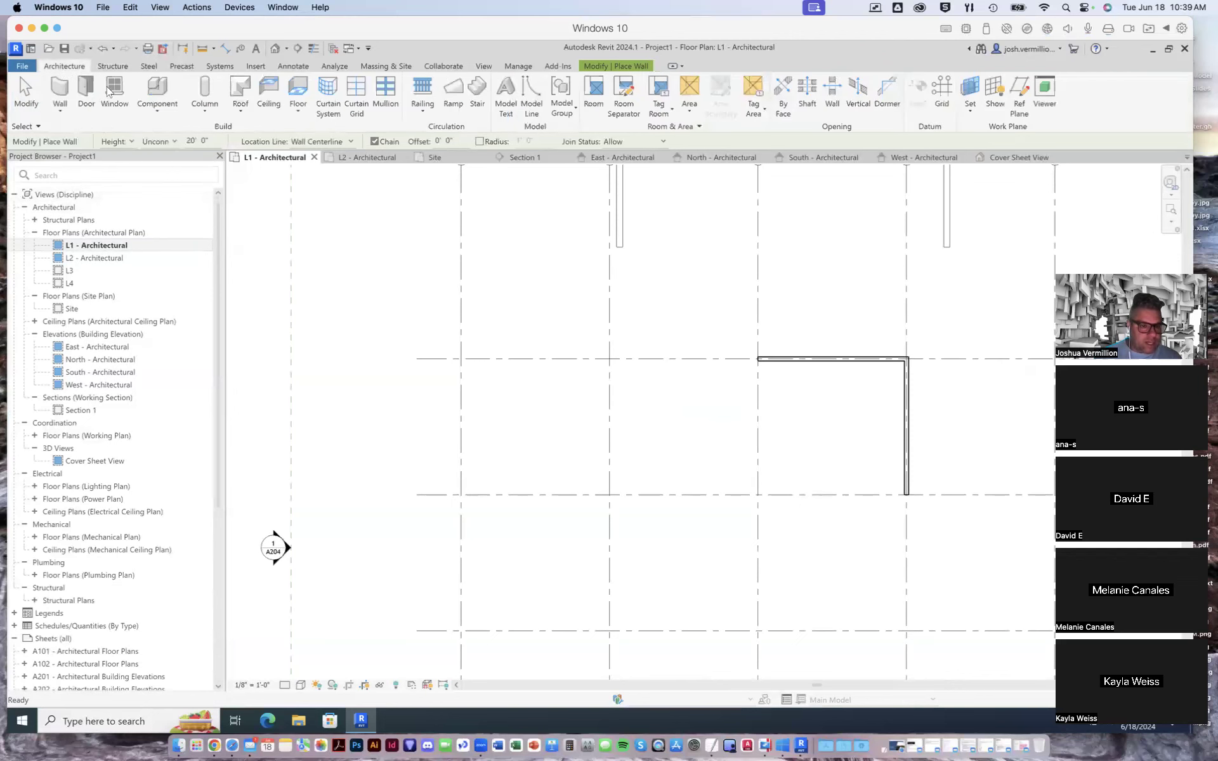
pyautogui.click(59, 109)
pyautogui.click(89, 132)
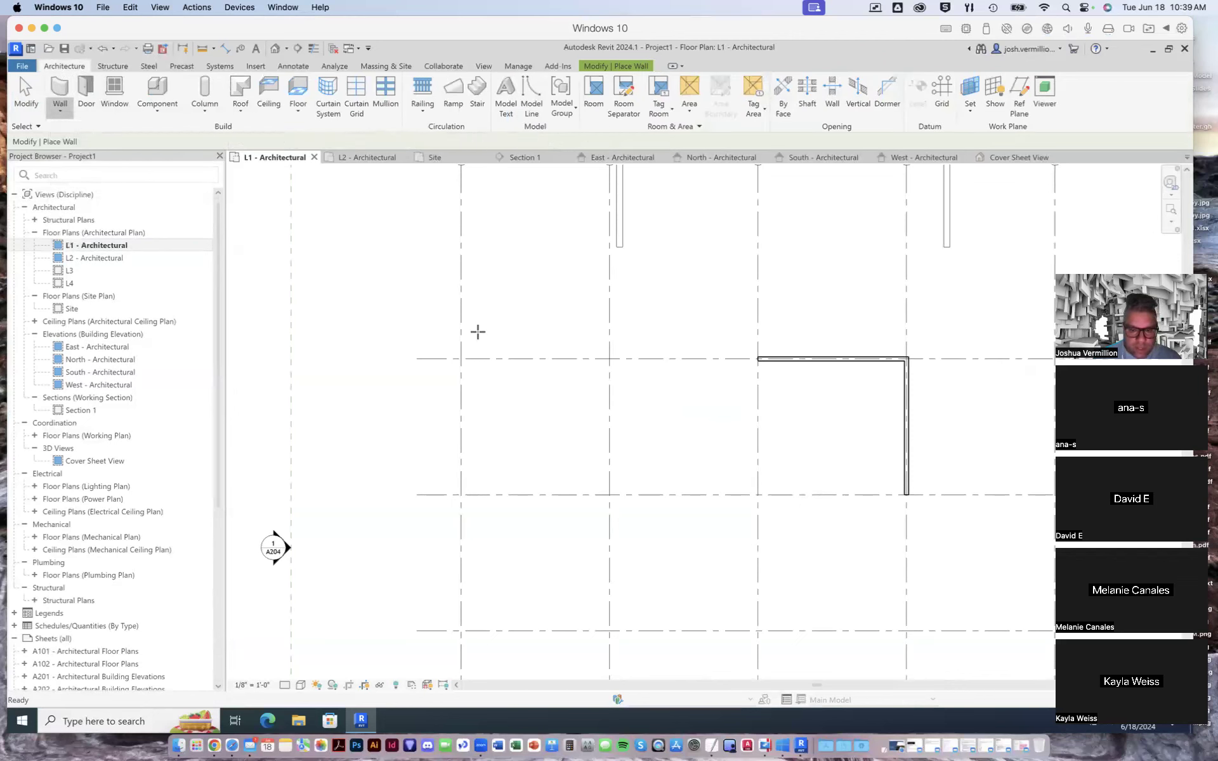
pyautogui.click(461, 359)
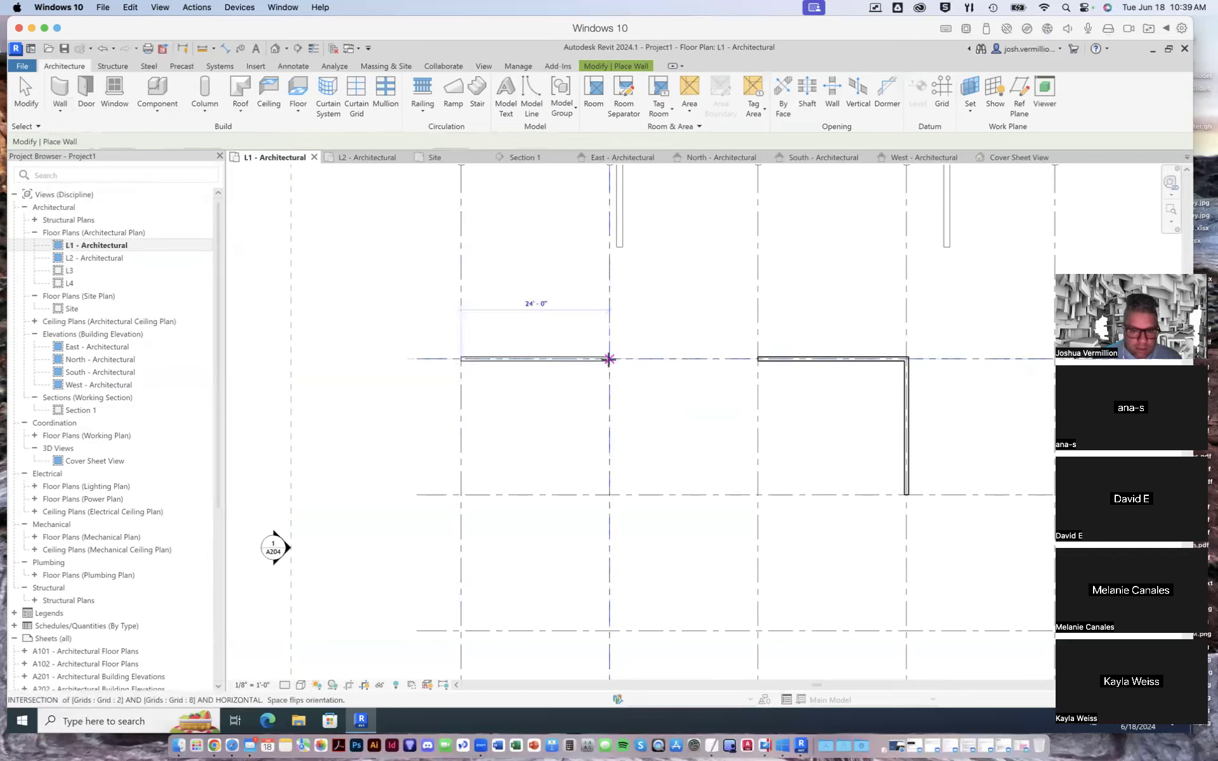
pyautogui.click(609, 359)
pyautogui.click(610, 495)
pyautogui.rightClick(610, 496)
pyautogui.click(644, 504)
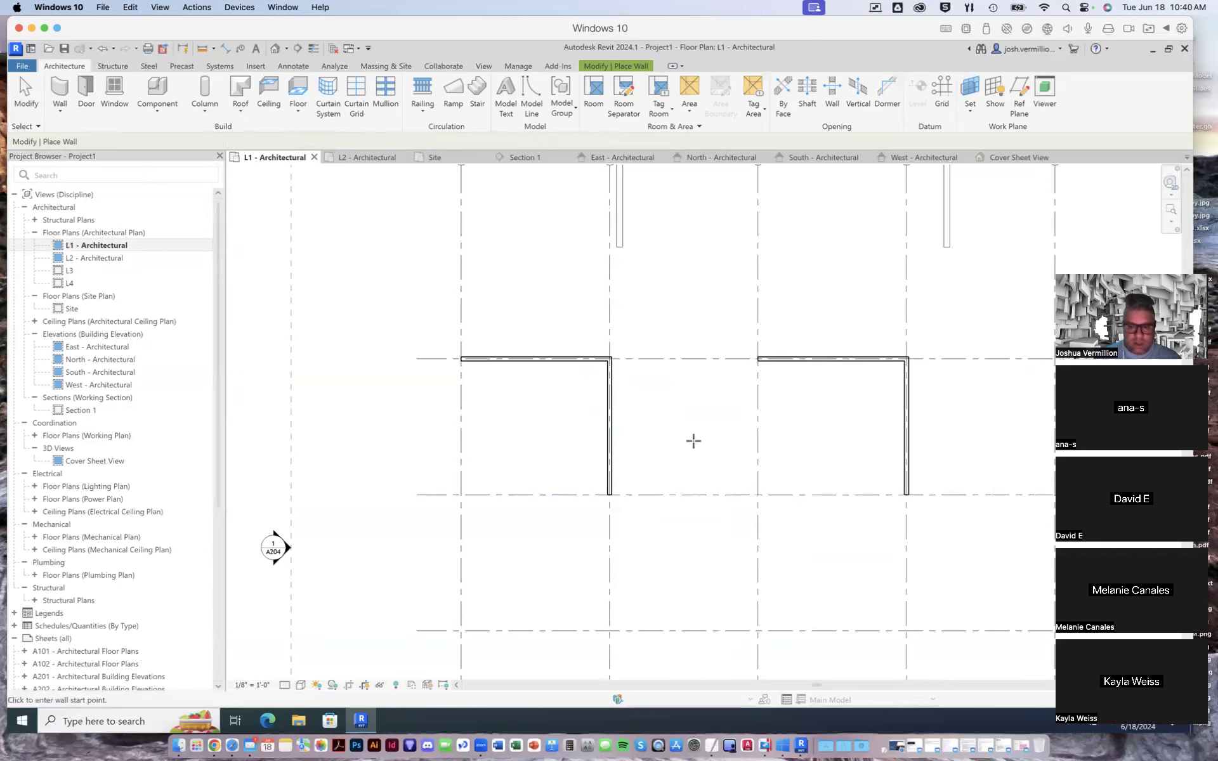
# - Draw a third L-shaped pair of walls along grid 8 from grid 5 to grid 6 and down grid 6 to grid 9, ending wall placement
pyautogui.scroll(2, 694, 440)
pyautogui.scroll(-4, 558, 444)
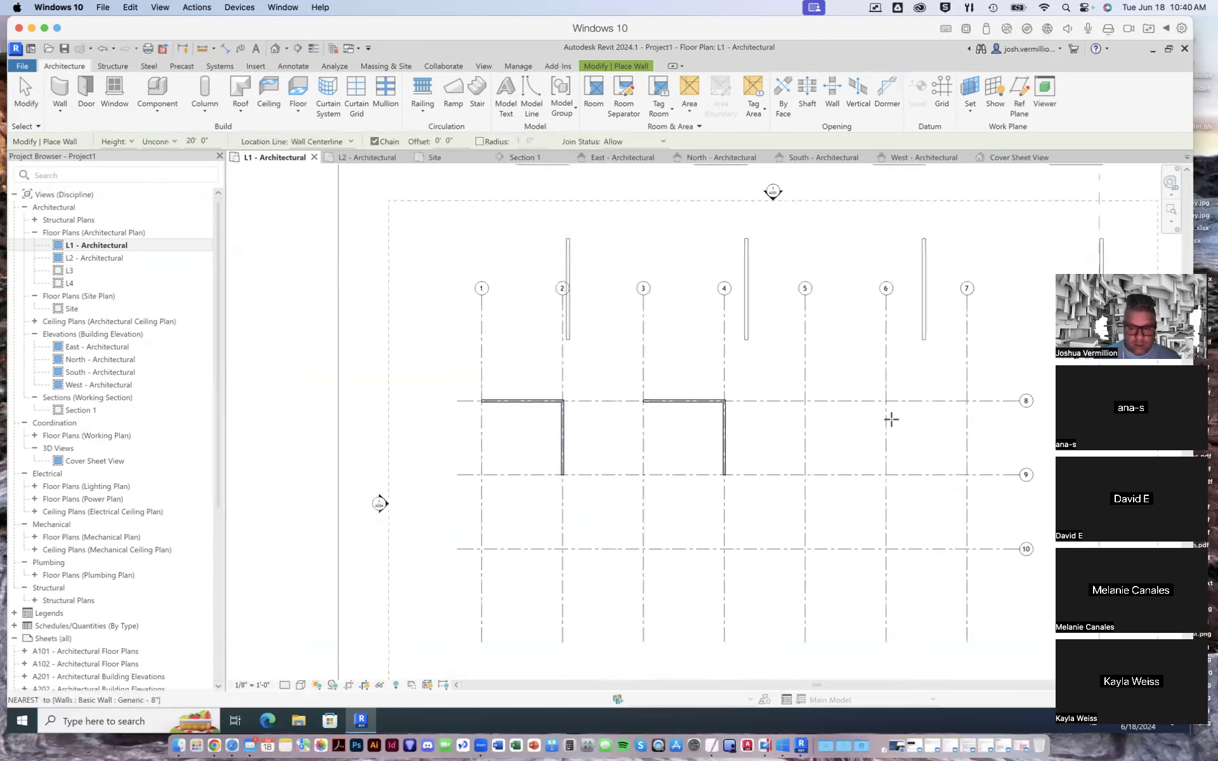
pyautogui.scroll(1, 817, 405)
pyautogui.rightClick(818, 405)
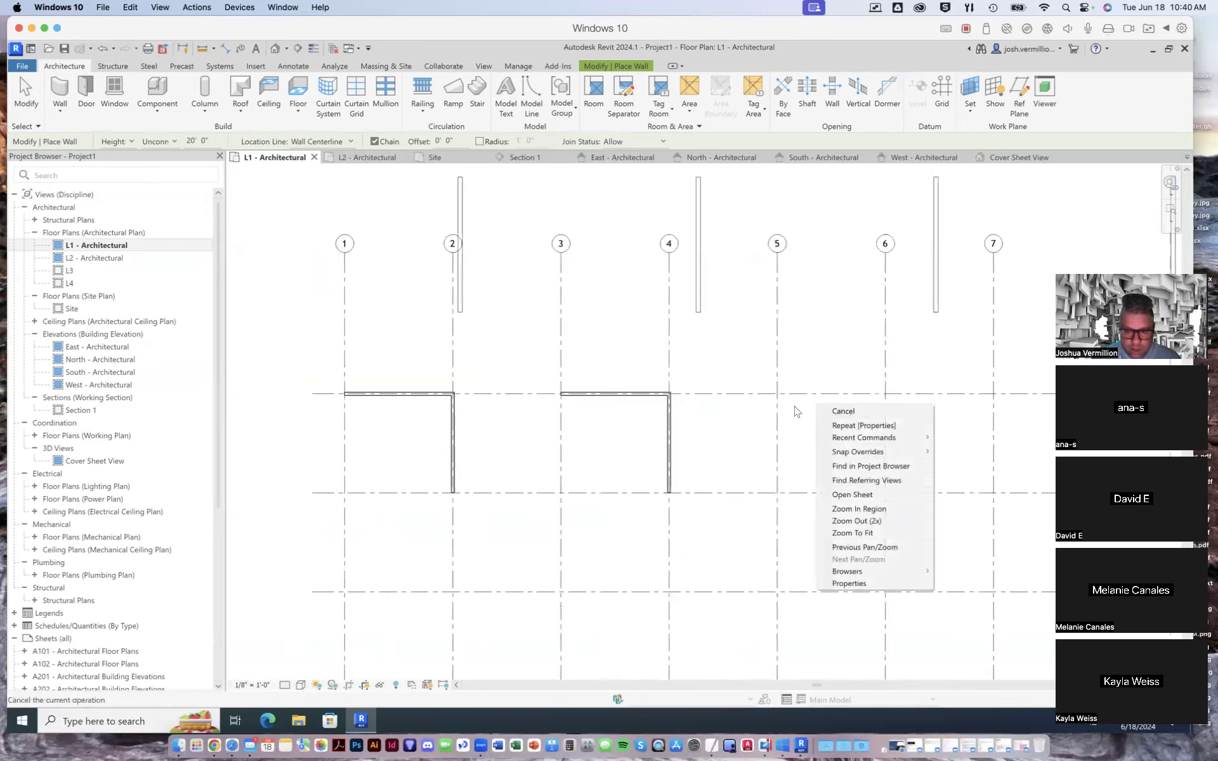
pyautogui.click(754, 401)
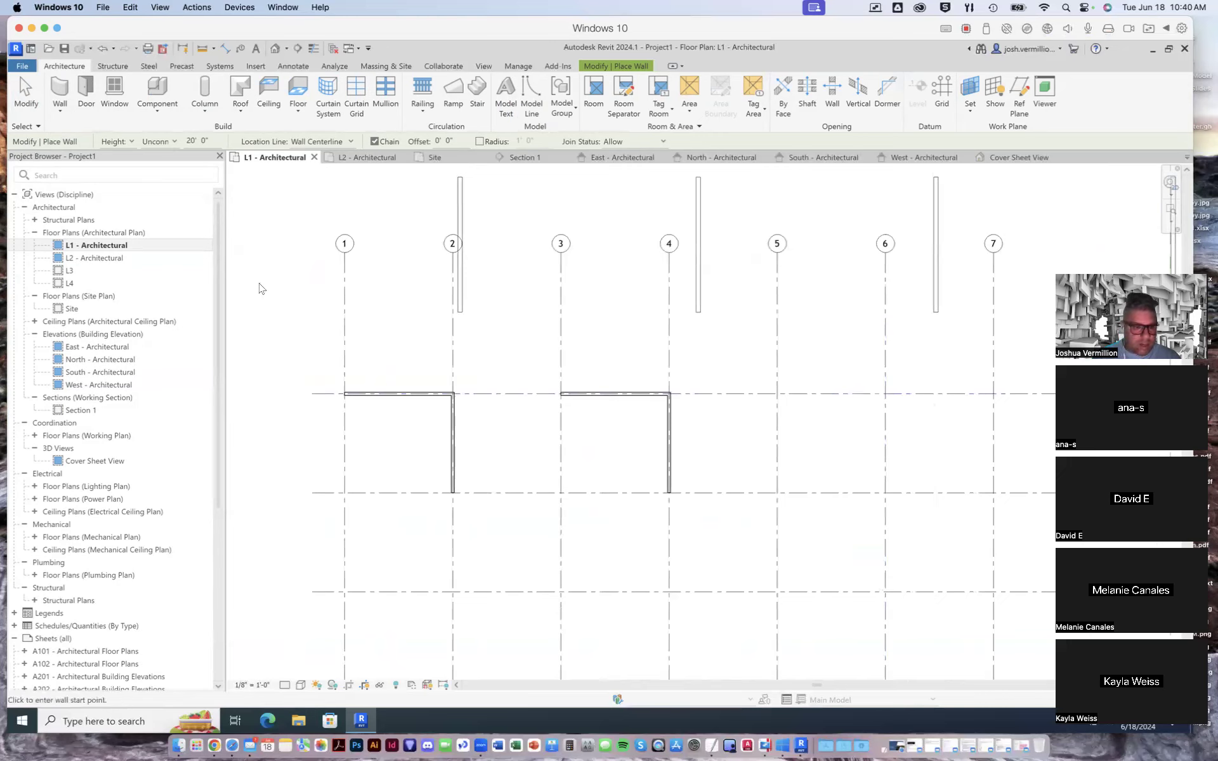
pyautogui.click(62, 121)
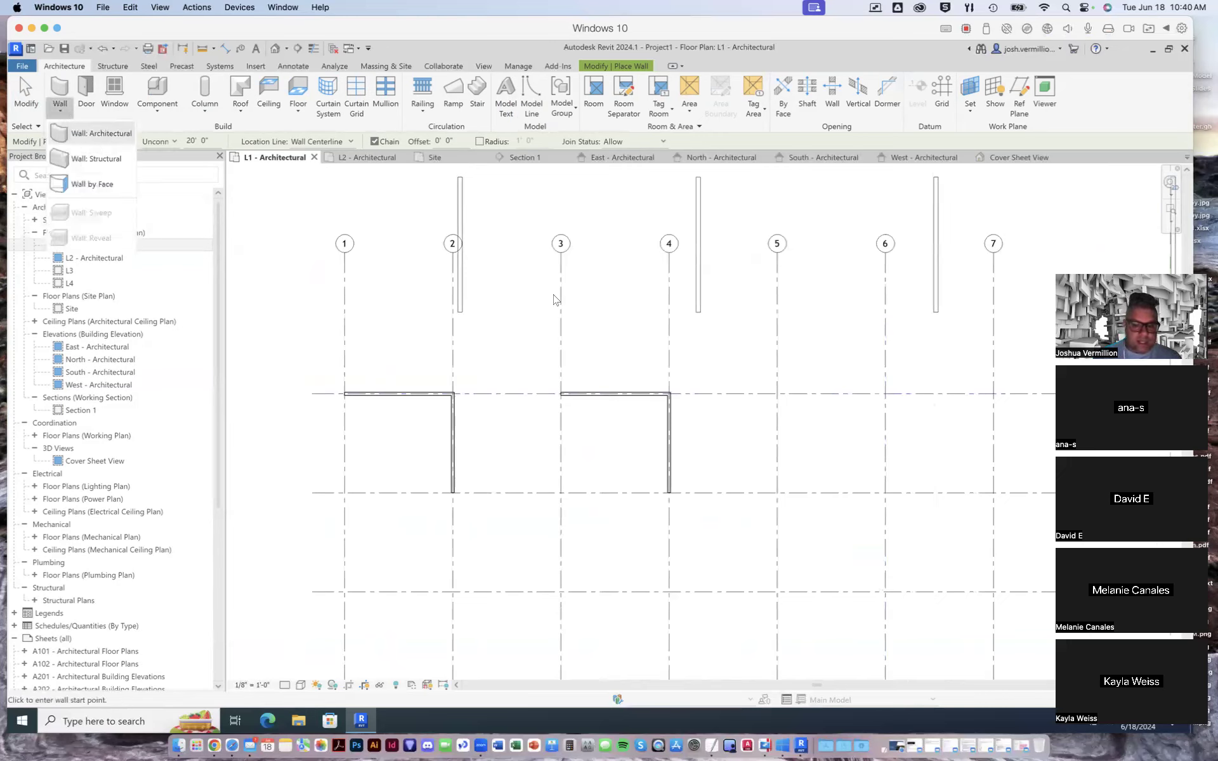
pyautogui.click(72, 133)
pyautogui.click(777, 394)
pyautogui.click(885, 394)
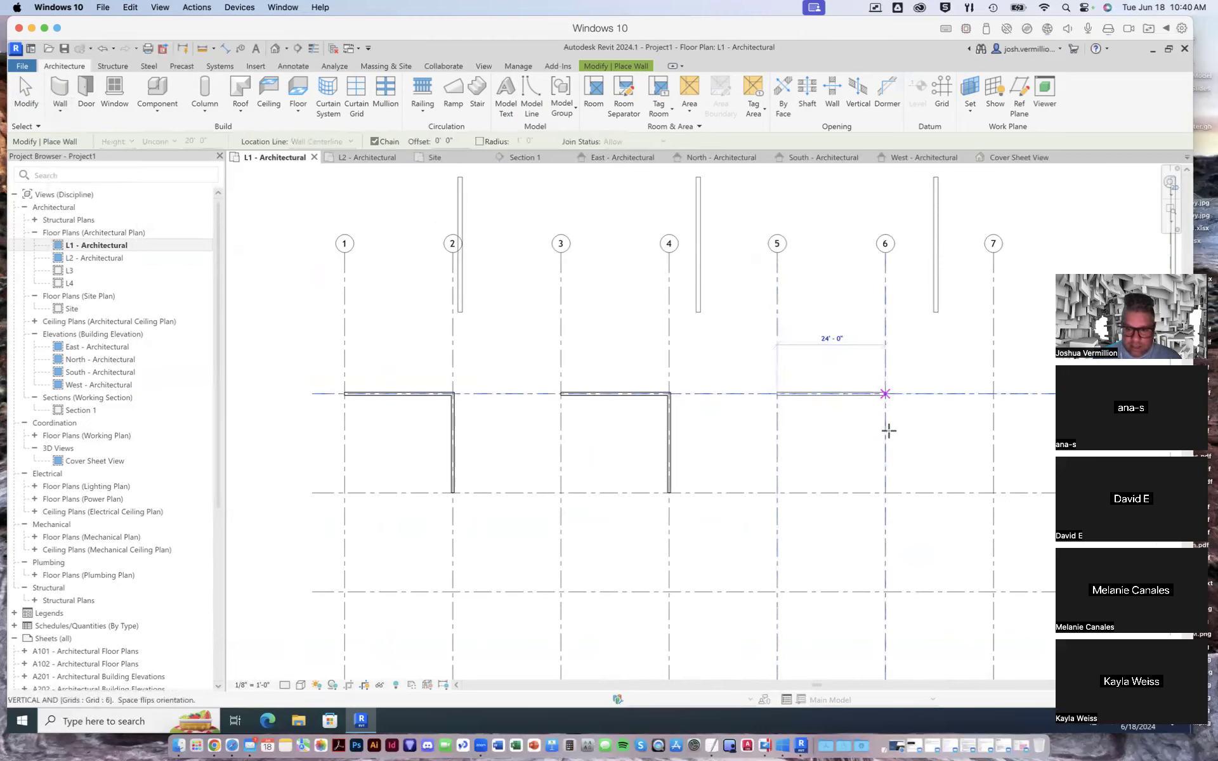
pyautogui.click(885, 493)
pyautogui.rightClick(887, 495)
pyautogui.click(907, 503)
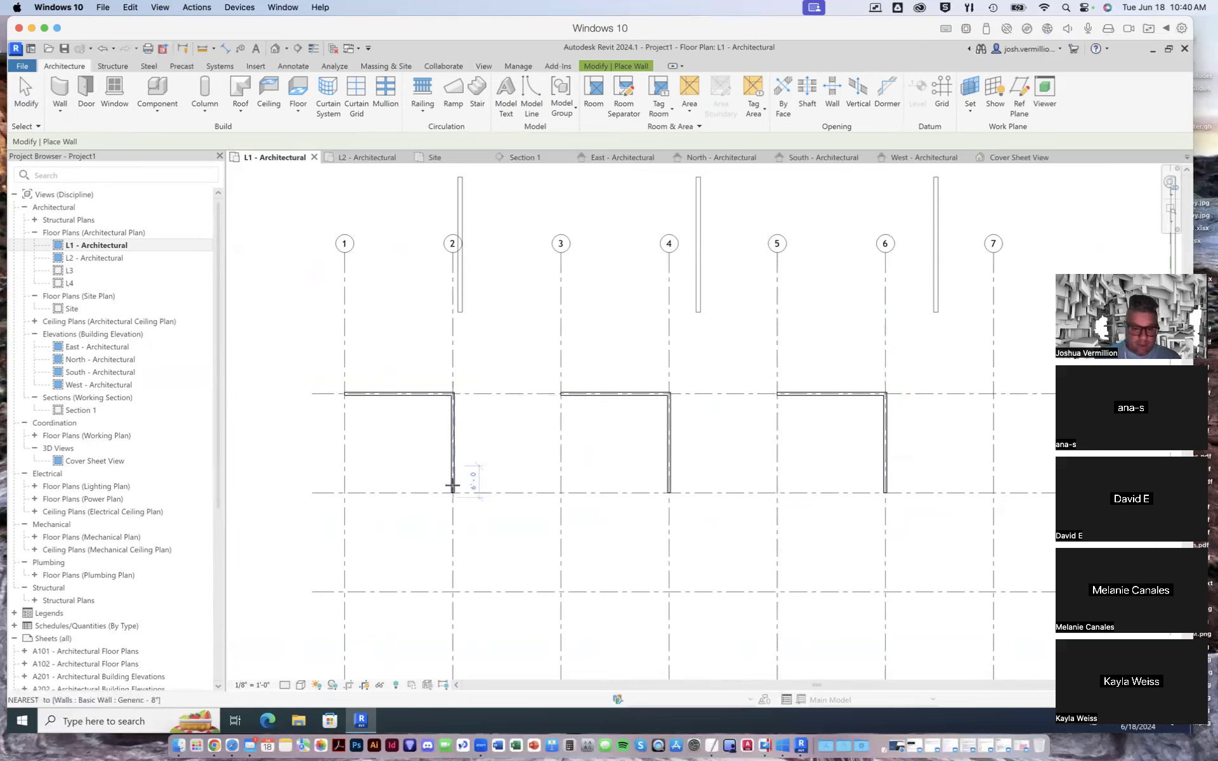
pyautogui.scroll(3, 439, 457)
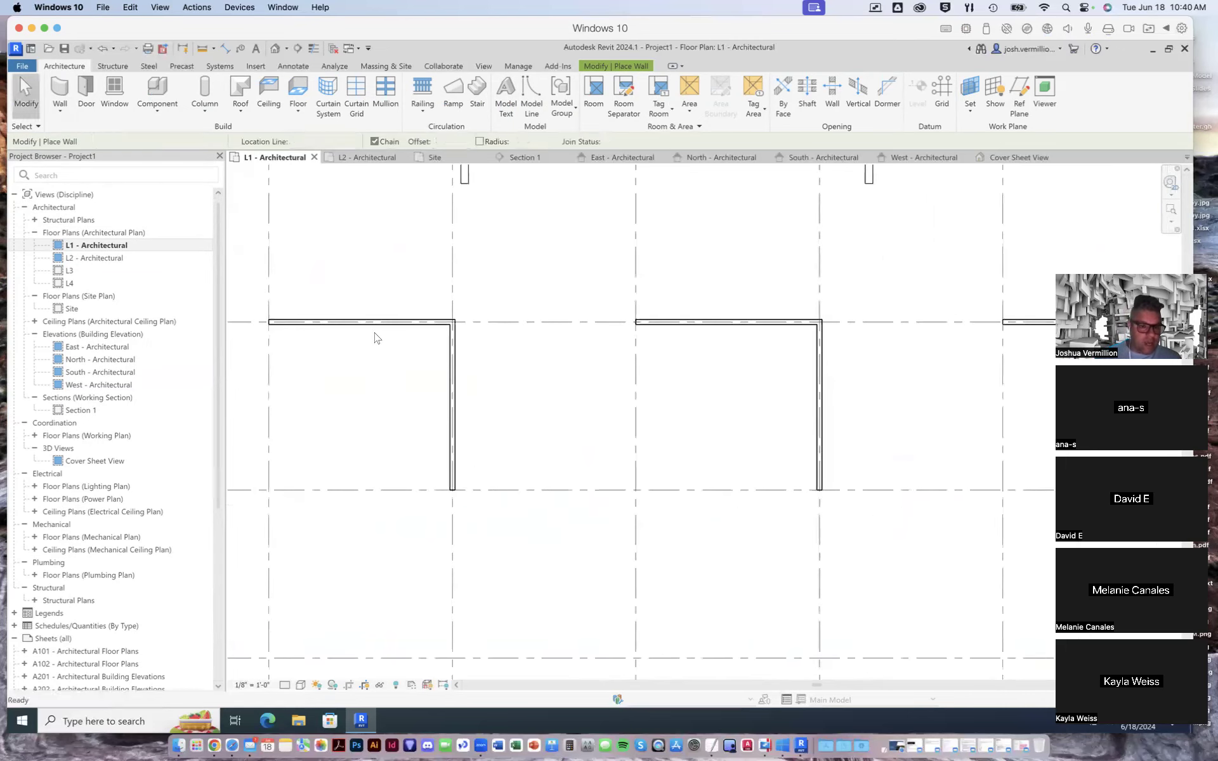
pyautogui.press('Escape')
pyautogui.press('Escape')
# - Redisplay the element properties and change the wall on grid 8 between grids 1 and 2 to type Generic - 12"
pyautogui.click(359, 330)
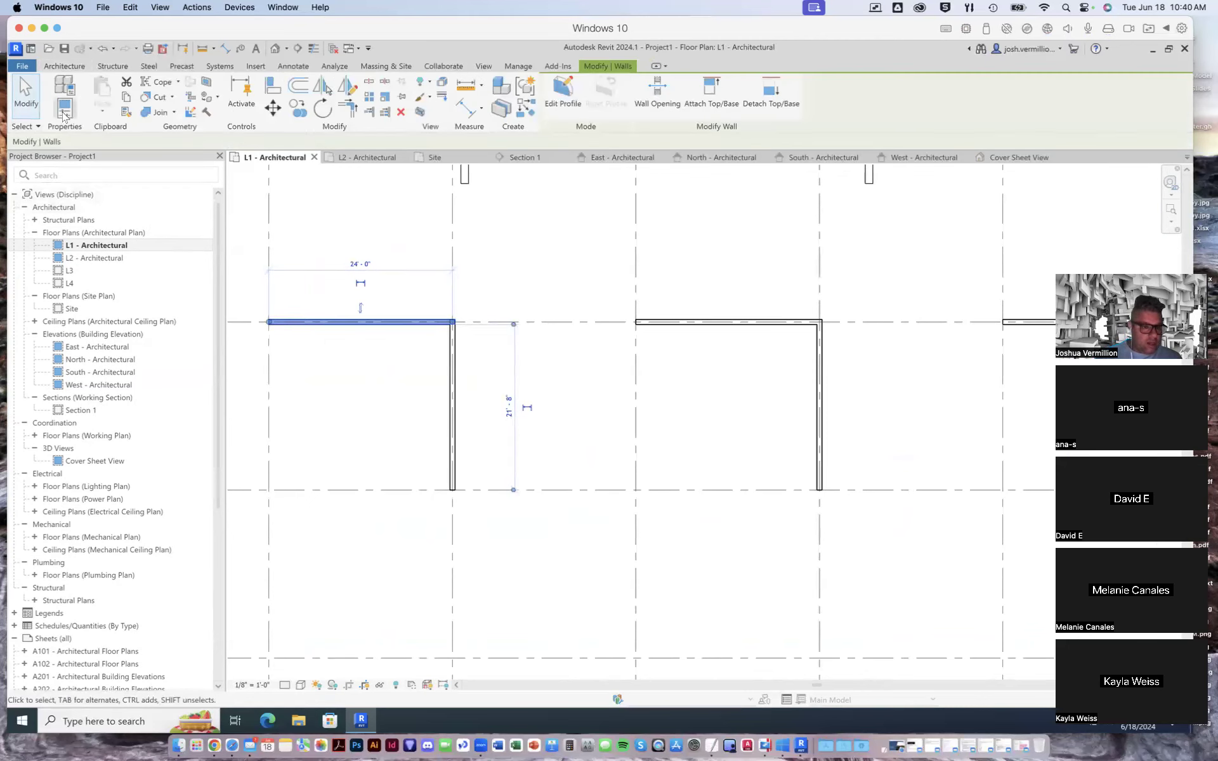
pyautogui.click(64, 112)
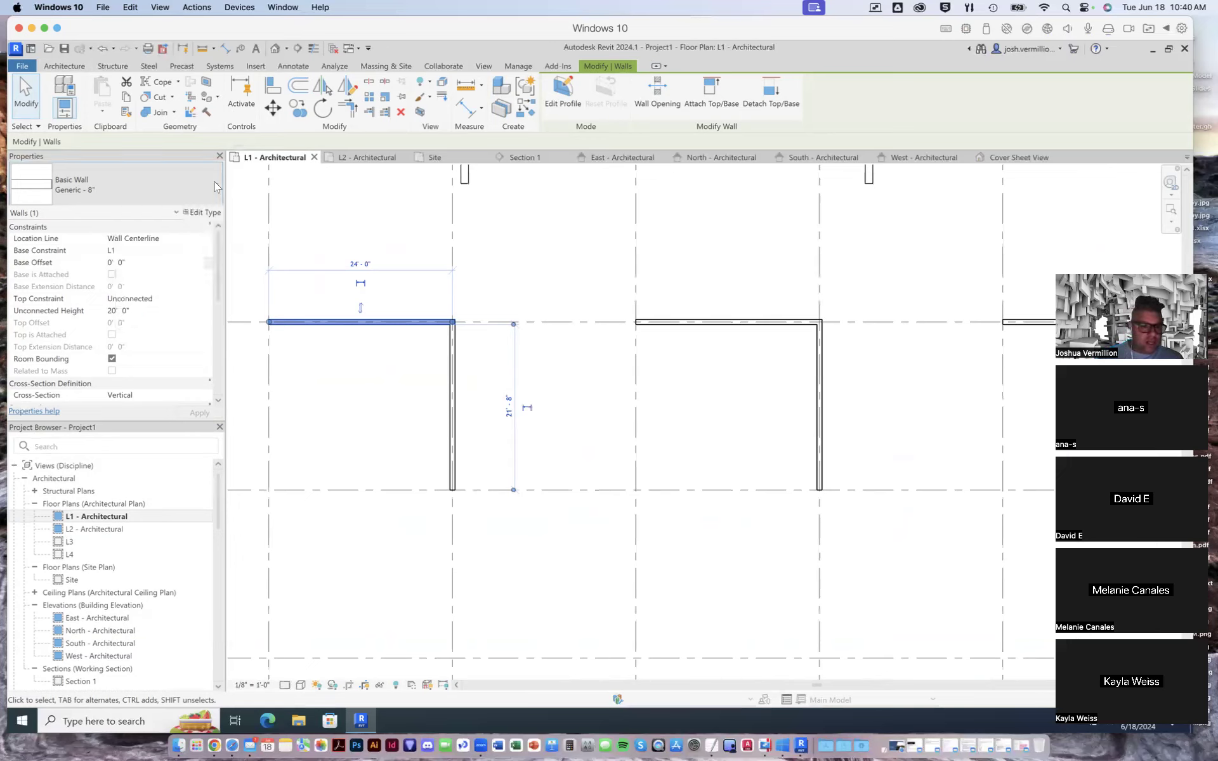
pyautogui.click(215, 187)
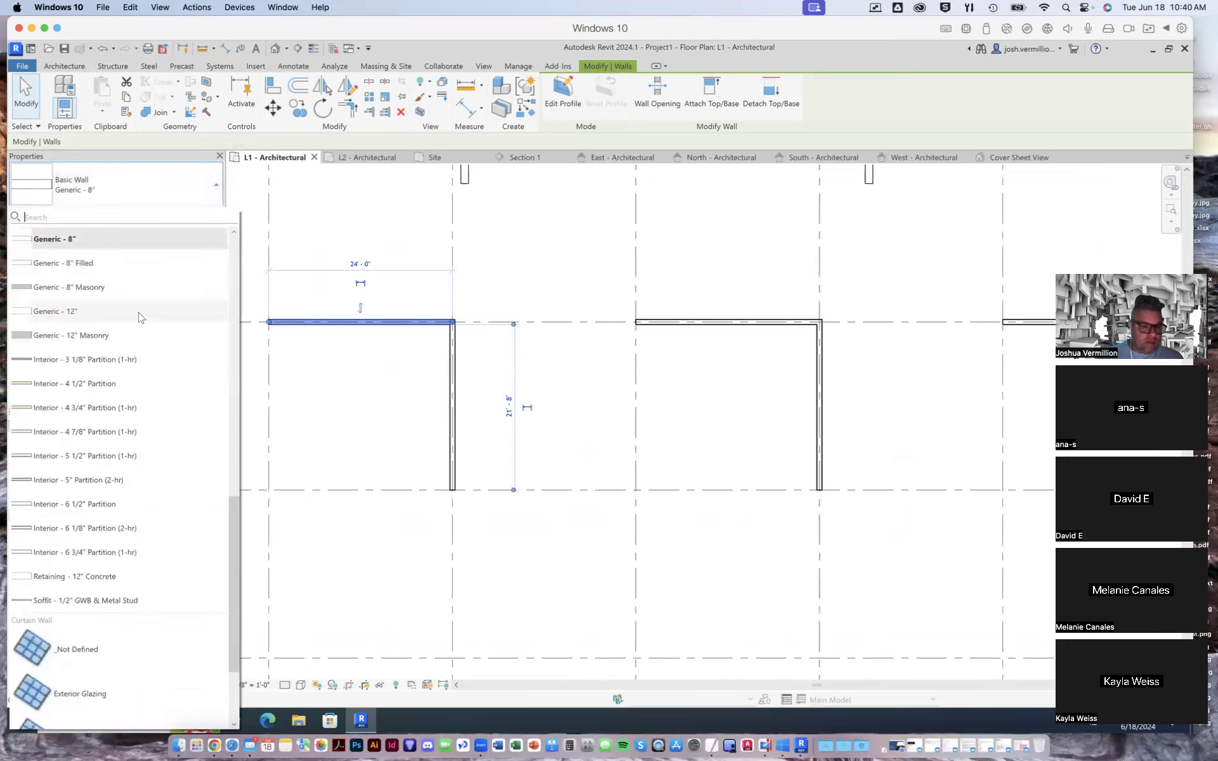
pyautogui.moveTo(235, 526); pyautogui.dragTo(235, 264)
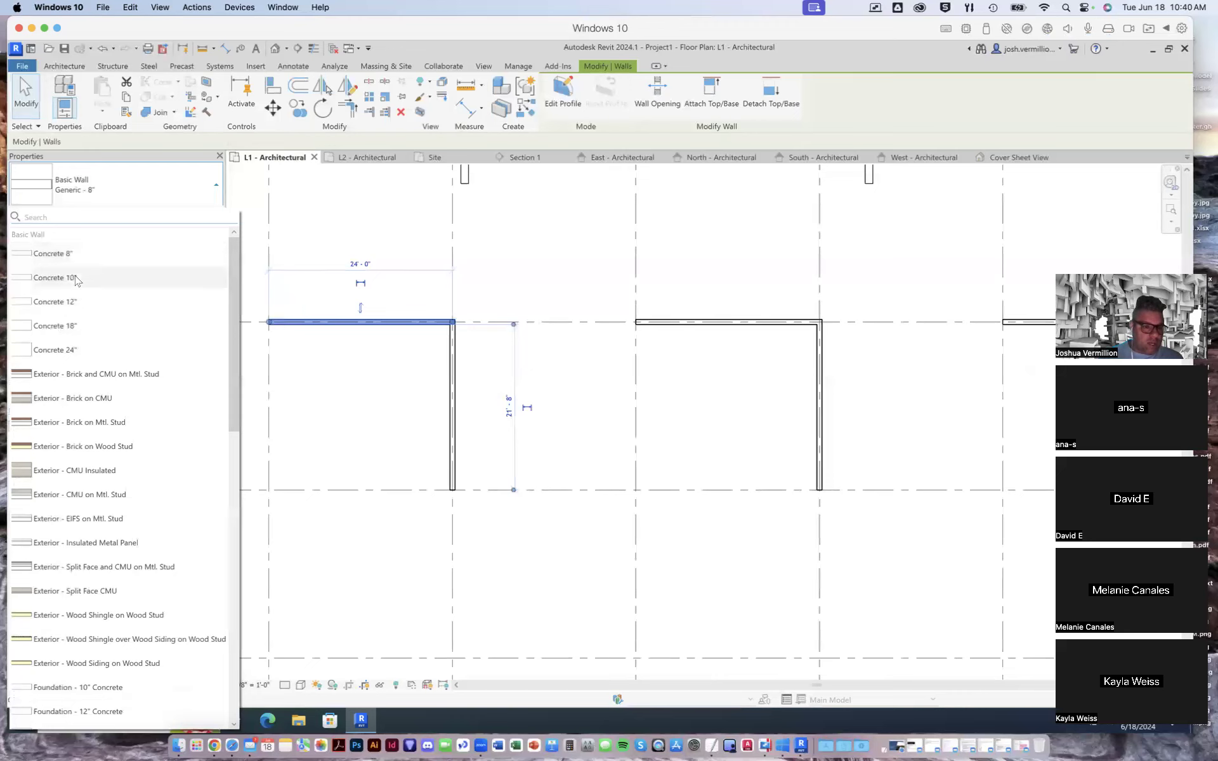
pyautogui.moveTo(233, 290); pyautogui.dragTo(228, 336)
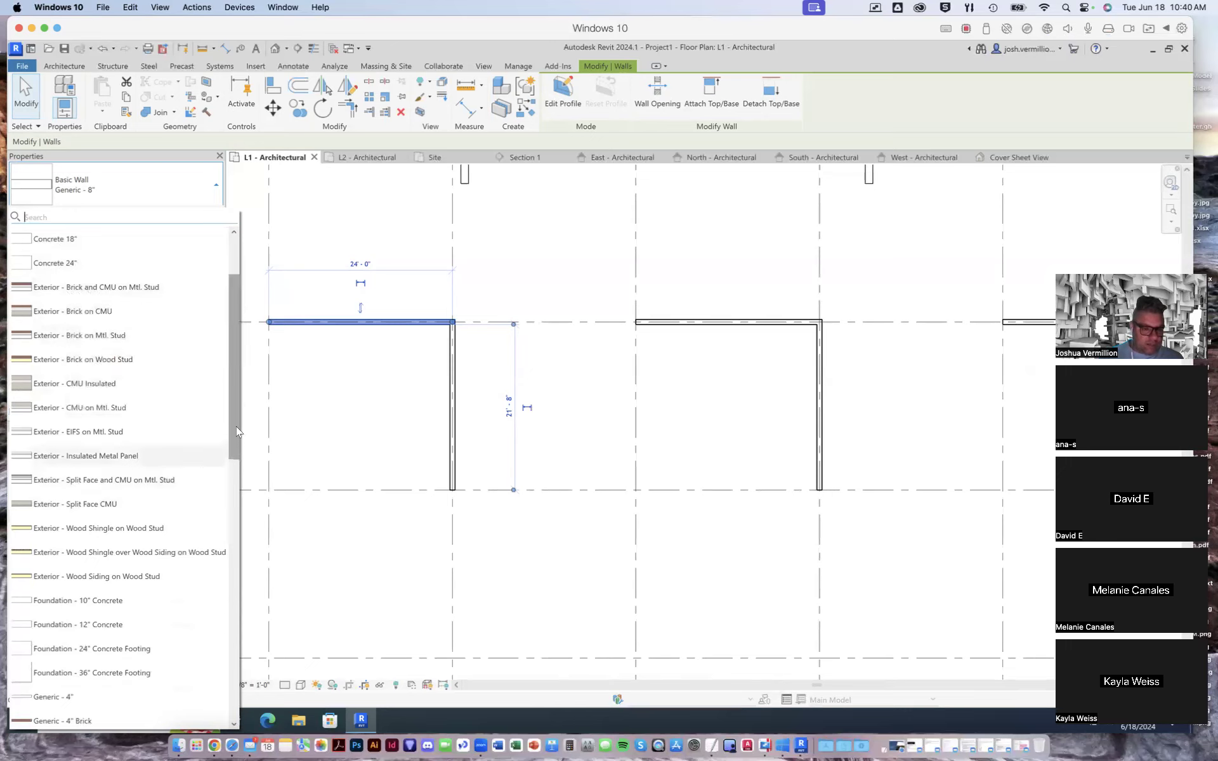
pyautogui.moveTo(232, 447); pyautogui.dragTo(232, 571)
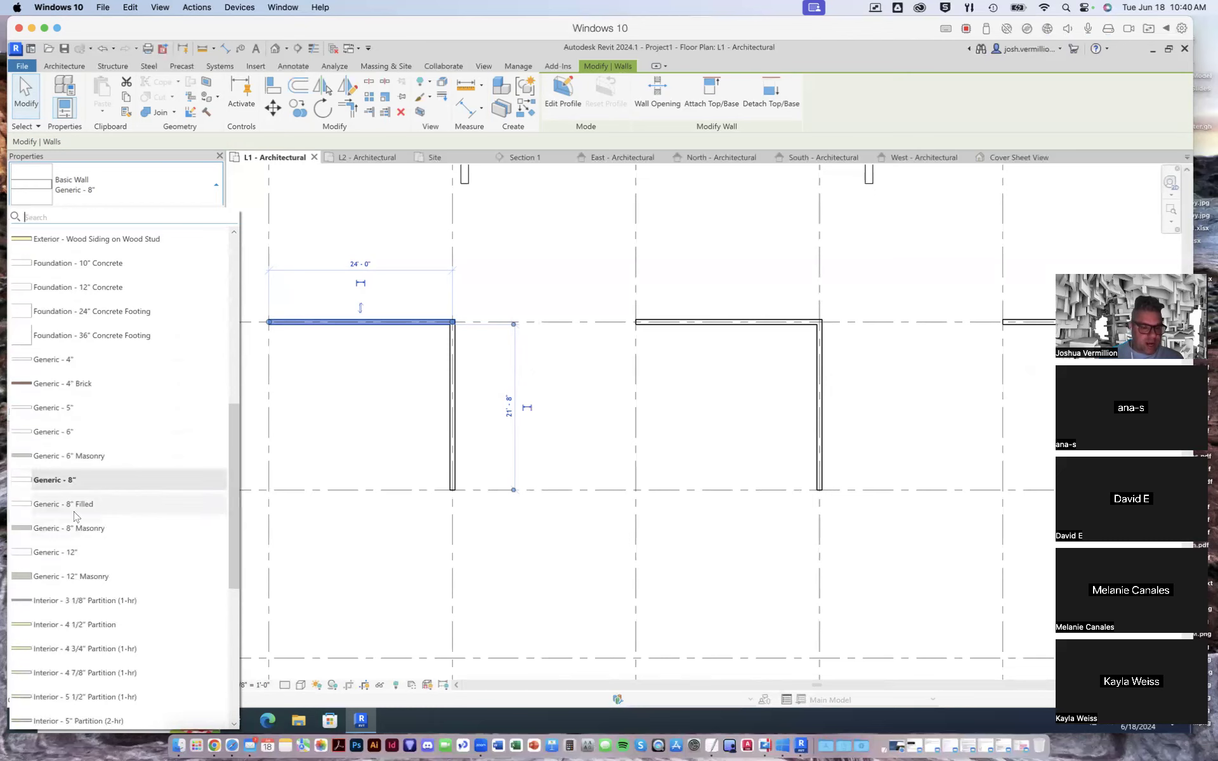
pyautogui.click(73, 553)
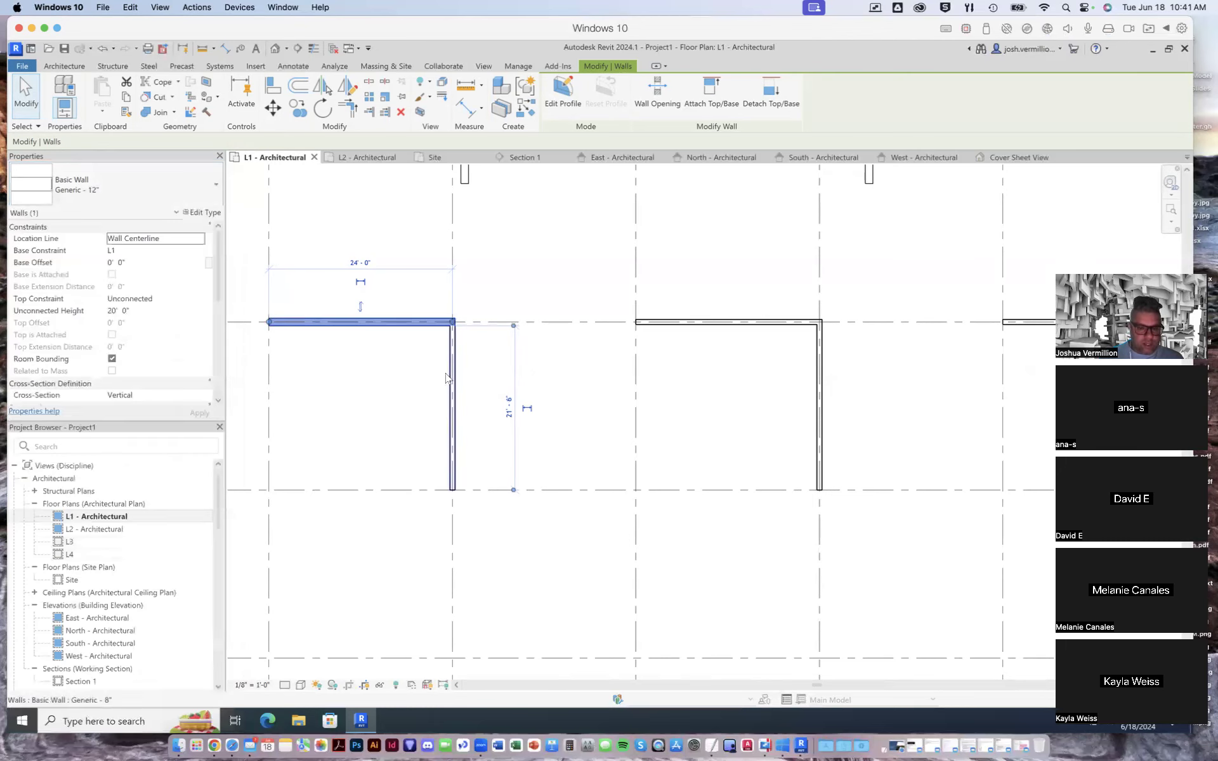
# - Change the wall on grid 2 between grids 8 and 9 to type Generic - 12"
pyautogui.scroll(3, 428, 333)
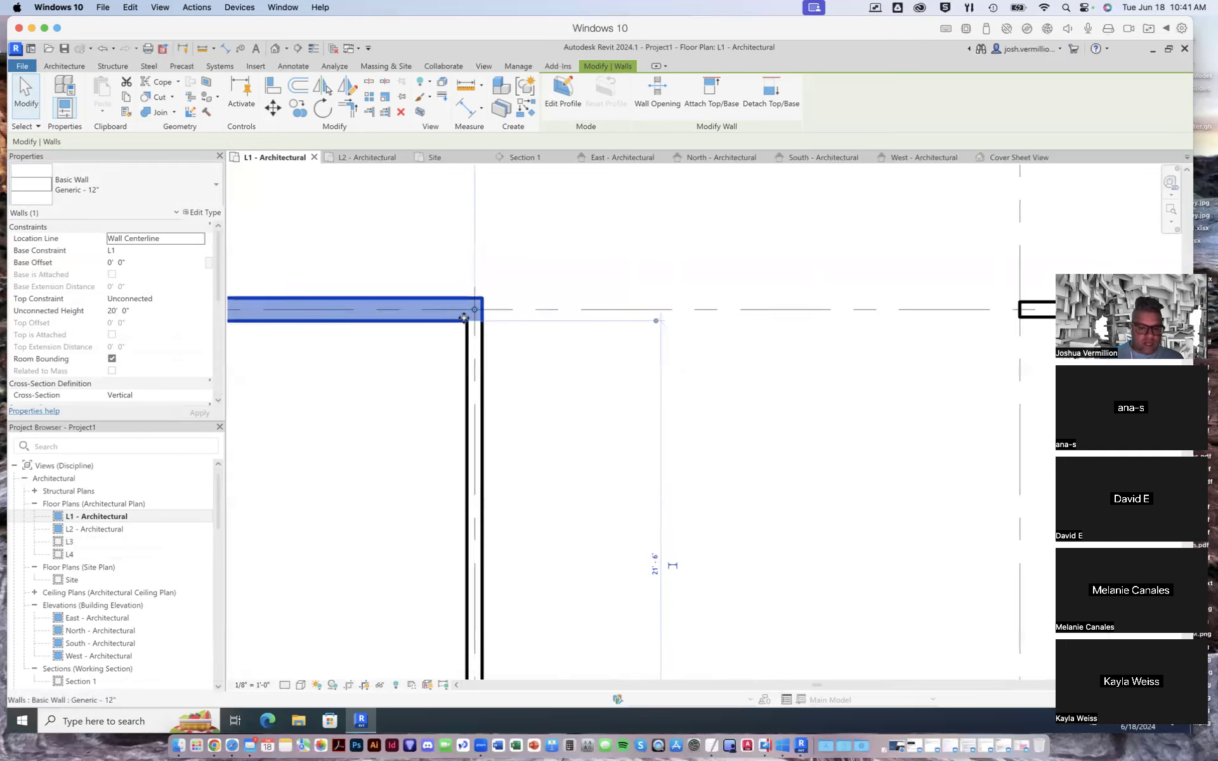
pyautogui.click(475, 390)
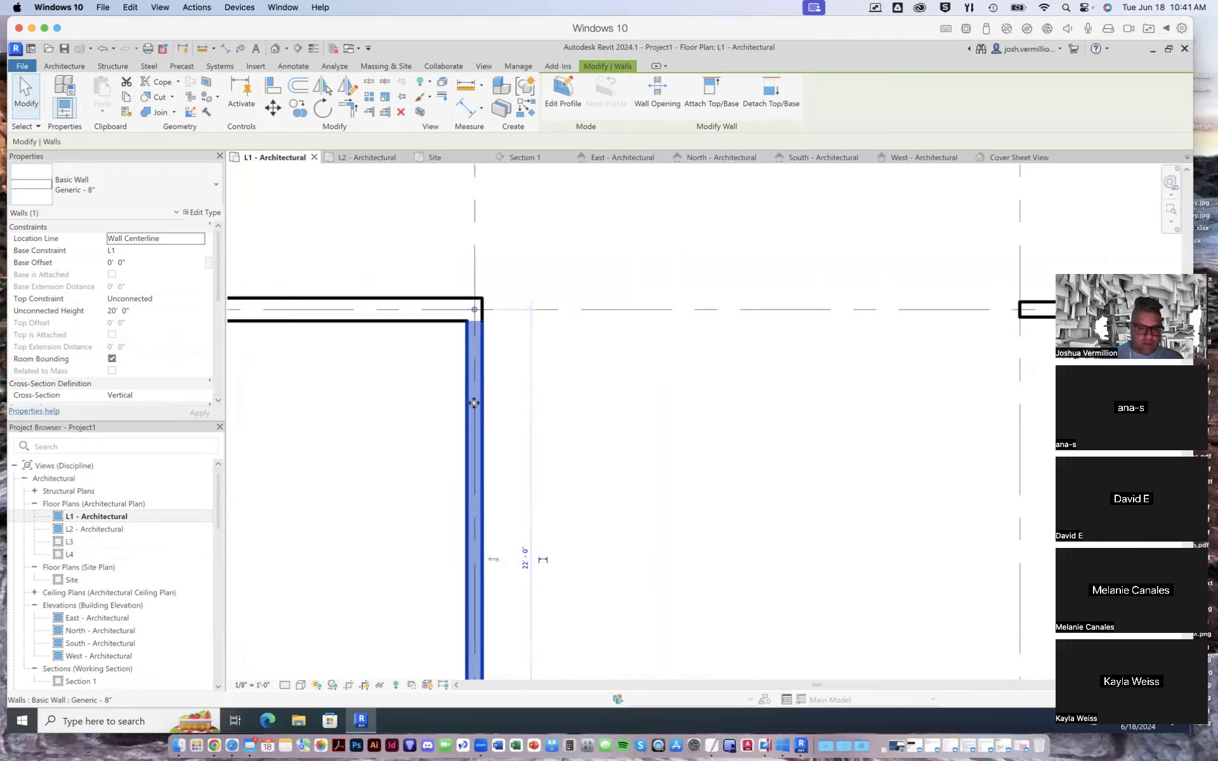
pyautogui.click(219, 181)
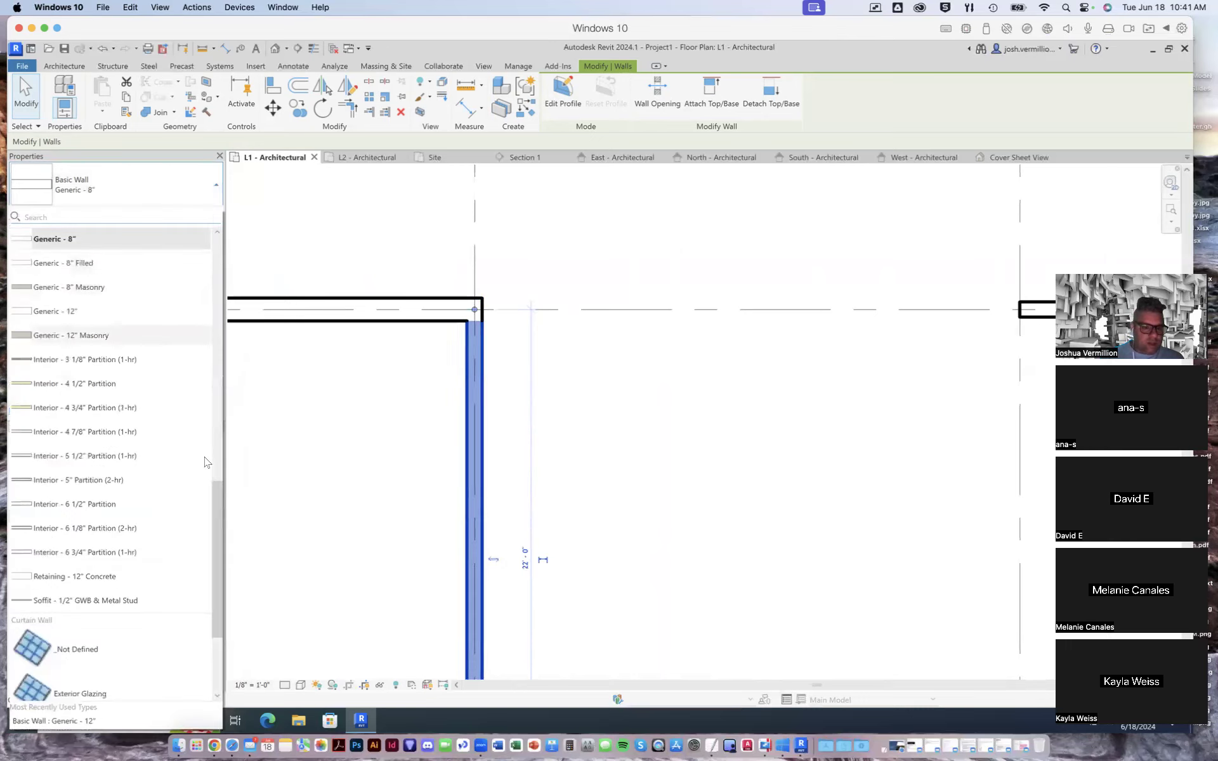
pyautogui.moveTo(218, 507); pyautogui.dragTo(209, 555)
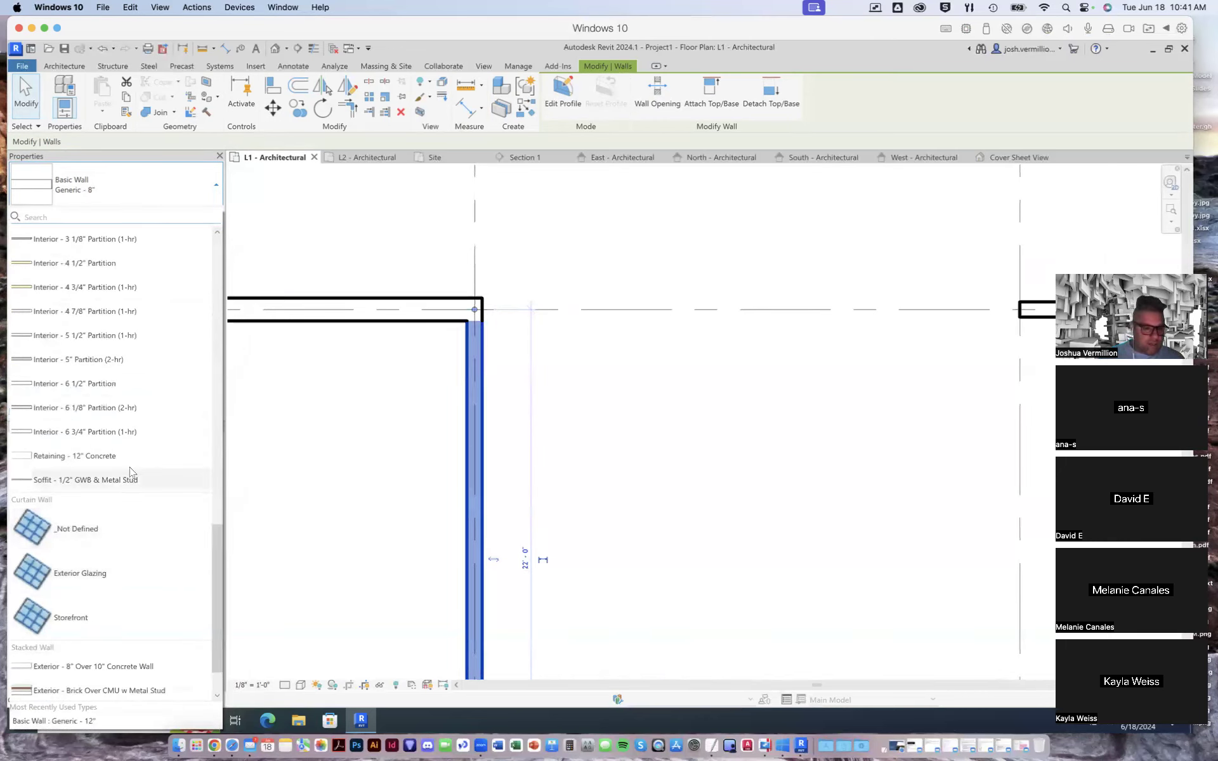
pyautogui.moveTo(219, 529); pyautogui.dragTo(220, 470)
pyautogui.click(69, 384)
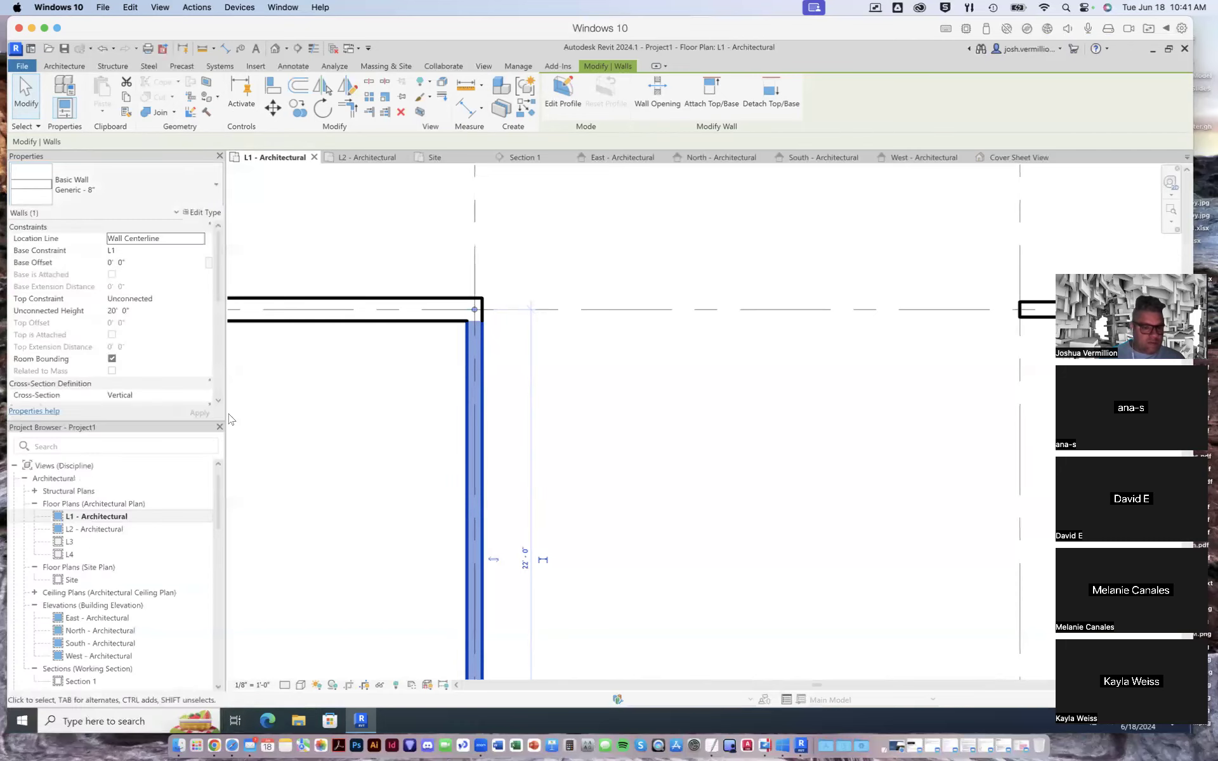
pyautogui.scroll(-2, 317, 432)
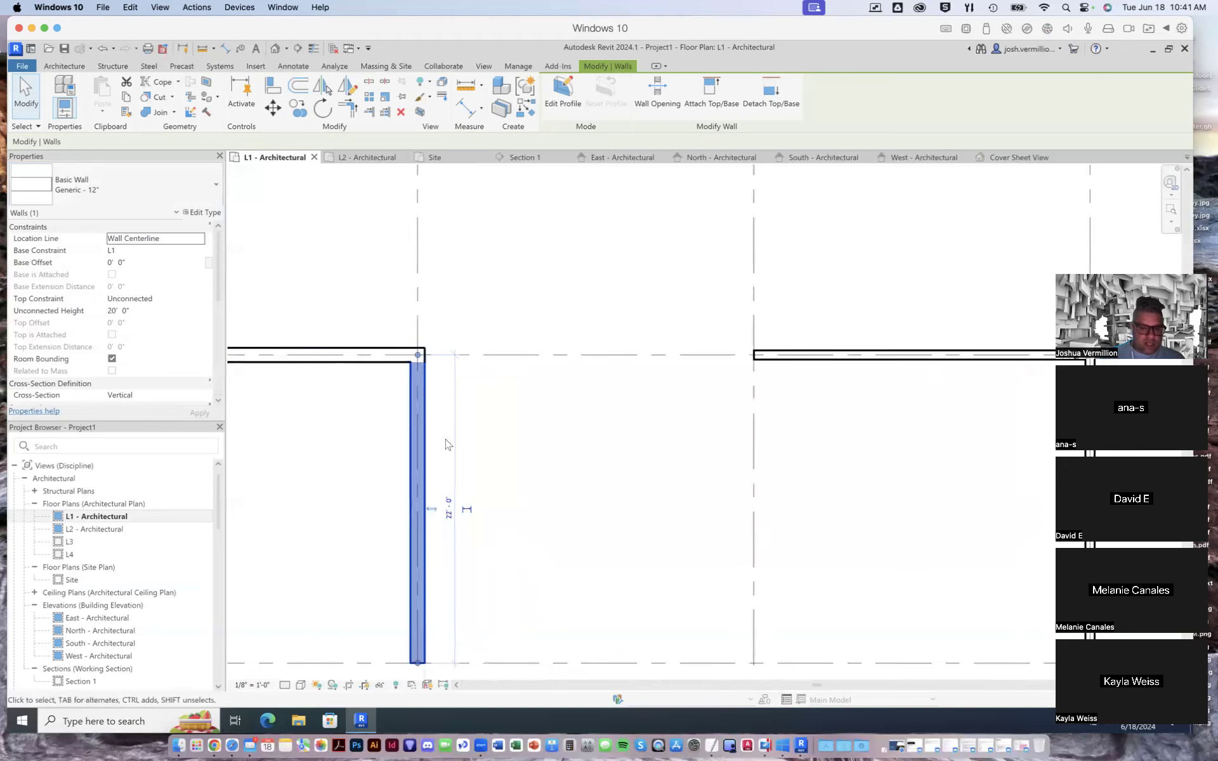
# - Change the wall on grid 8 between grids 3 and 4 to type Generic - 12"
pyautogui.scroll(-2, 446, 443)
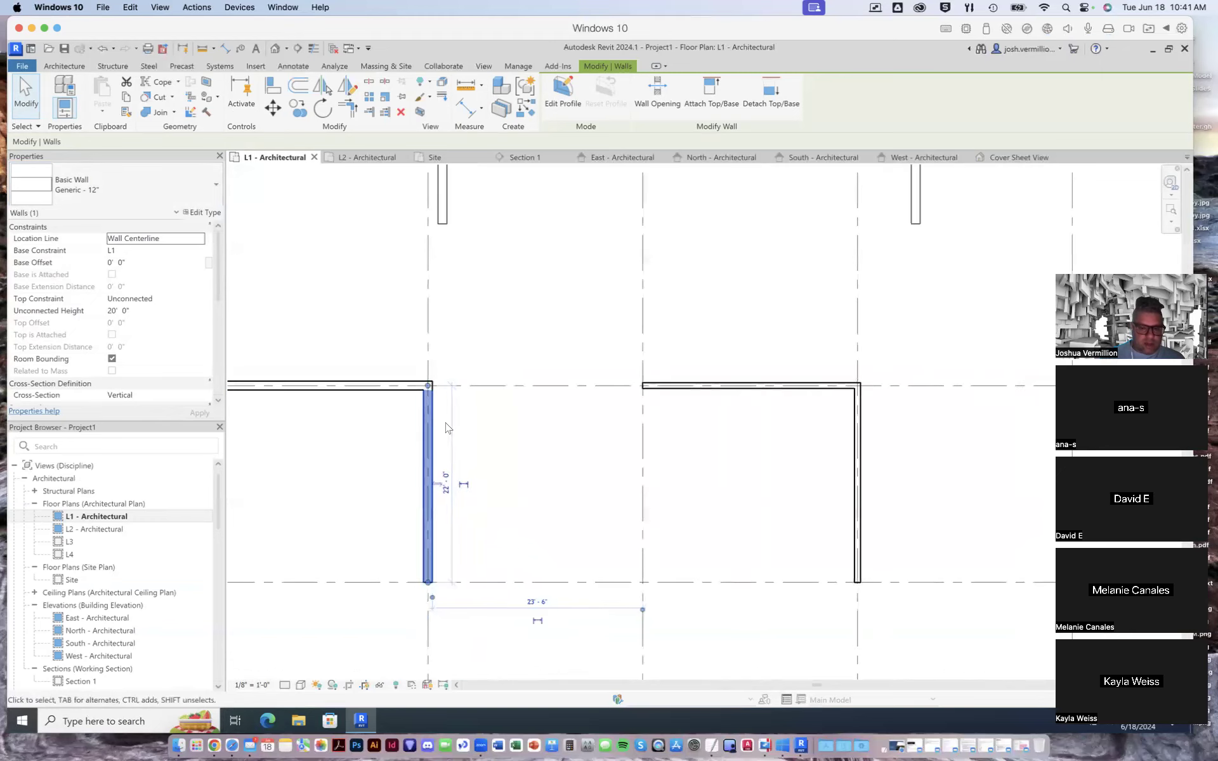
pyautogui.scroll(4, 767, 384)
pyautogui.click(782, 387)
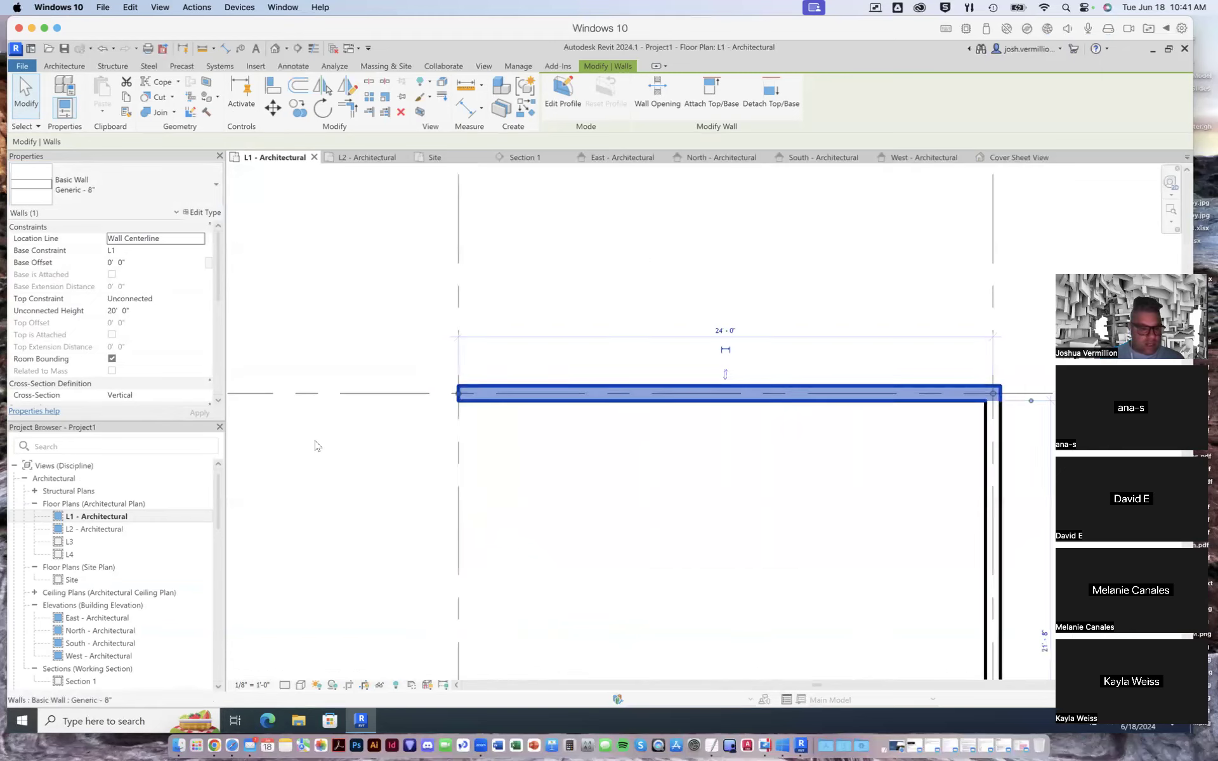
pyautogui.click(211, 185)
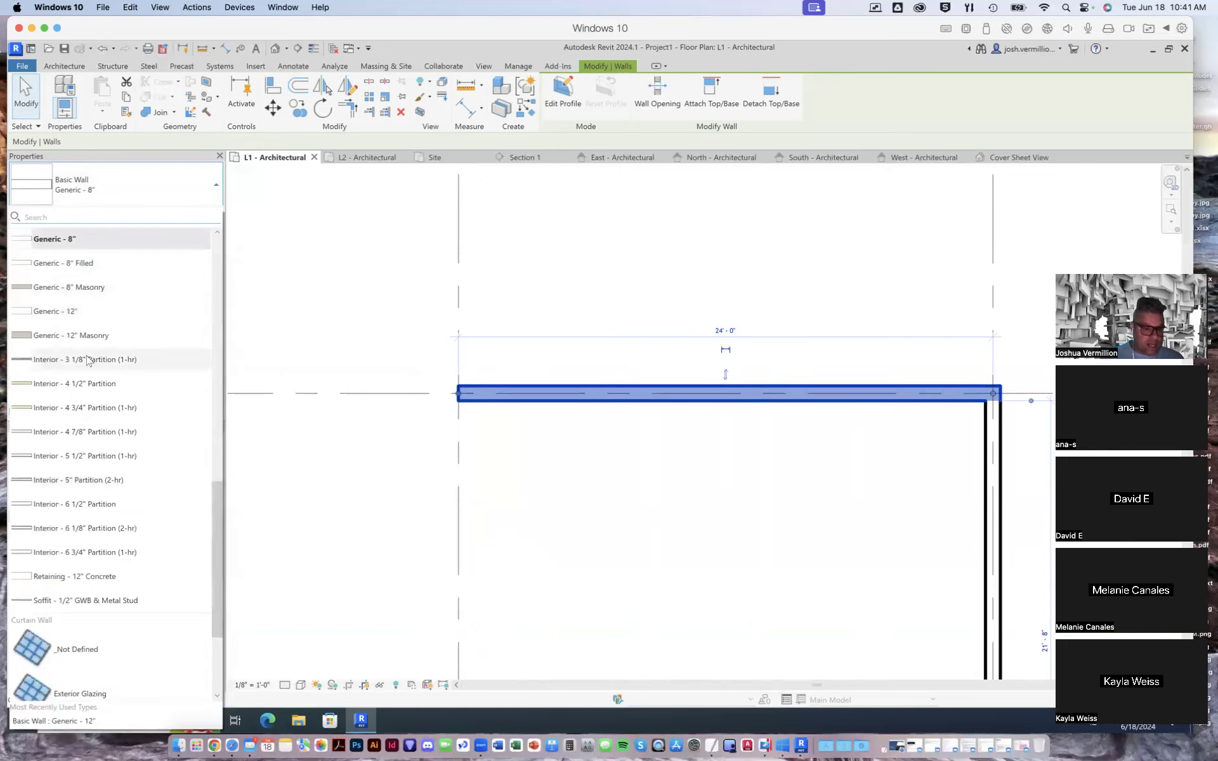
pyautogui.click(76, 311)
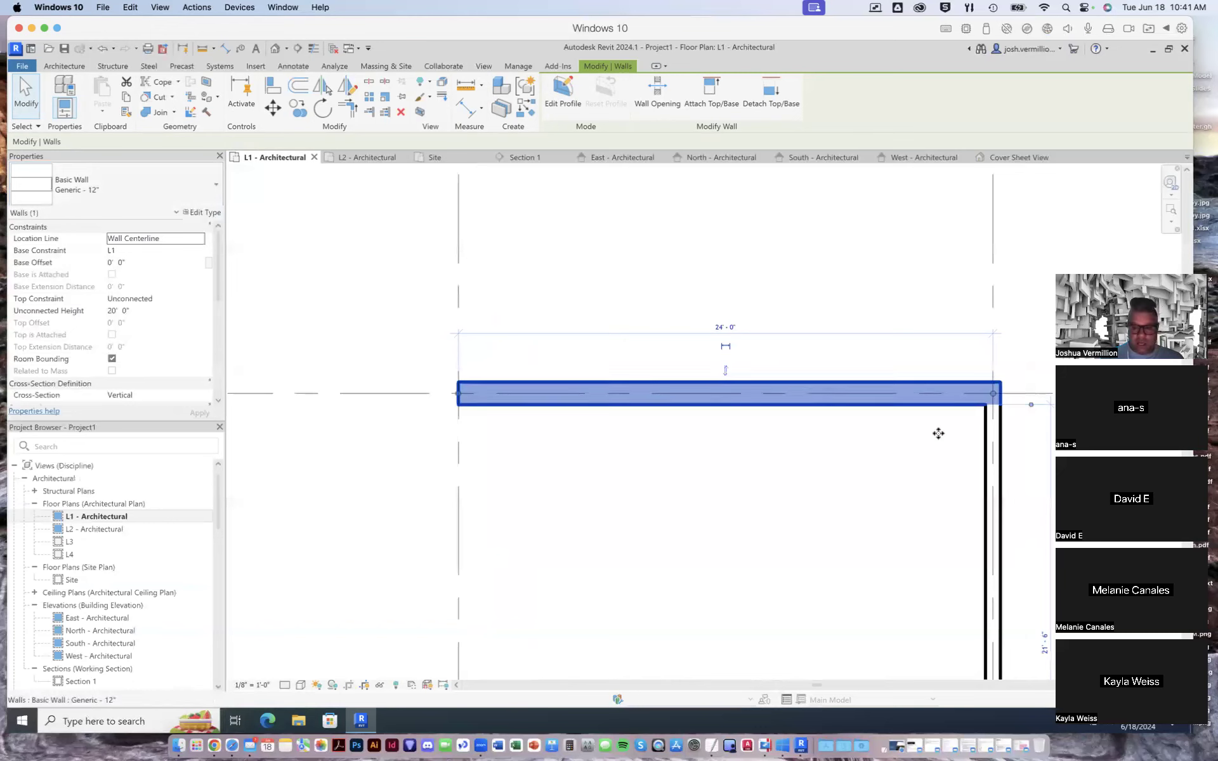
# - Change the wall on grid 4 between grids 8 and 9 to type Generic - 12"
pyautogui.click(991, 457)
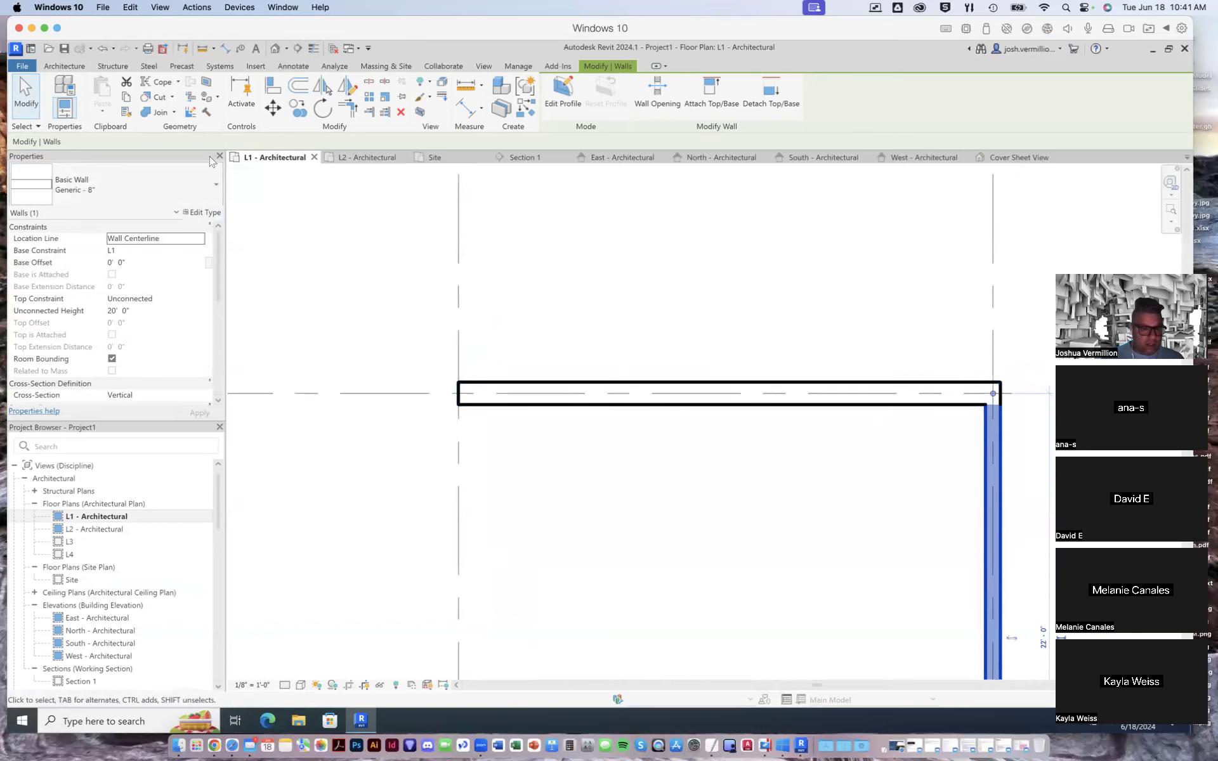
pyautogui.click(213, 185)
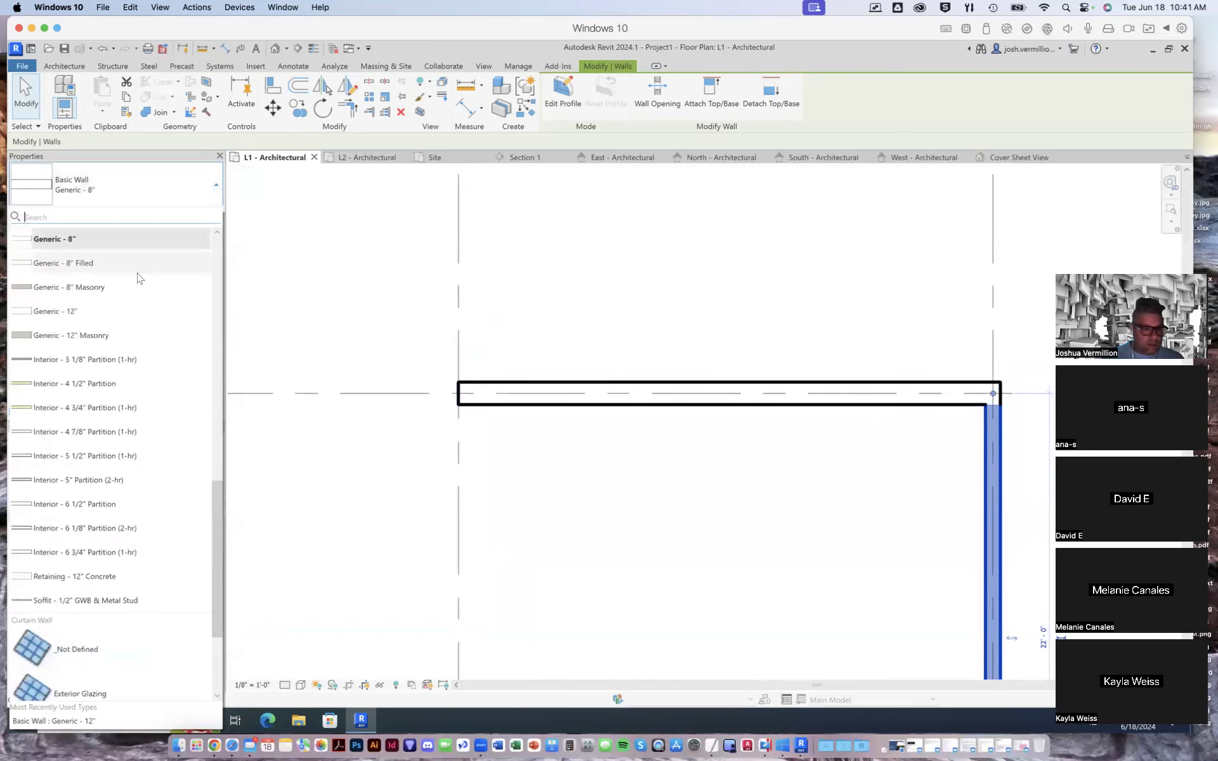
pyautogui.click(79, 321)
pyautogui.scroll(-3, 677, 644)
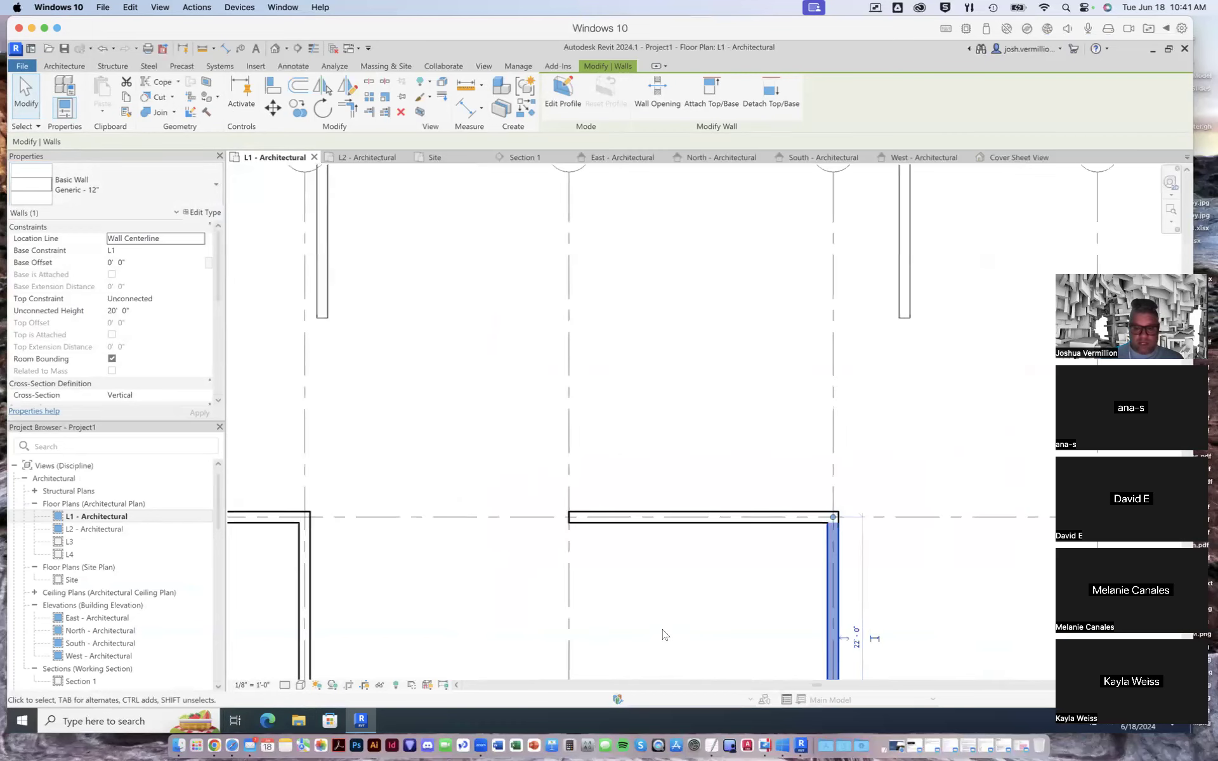
pyautogui.scroll(-4, 665, 635)
# - Change the wall on grid 8 between grids 5 and 6 to type Generic - 12"
pyautogui.scroll(5, 753, 643)
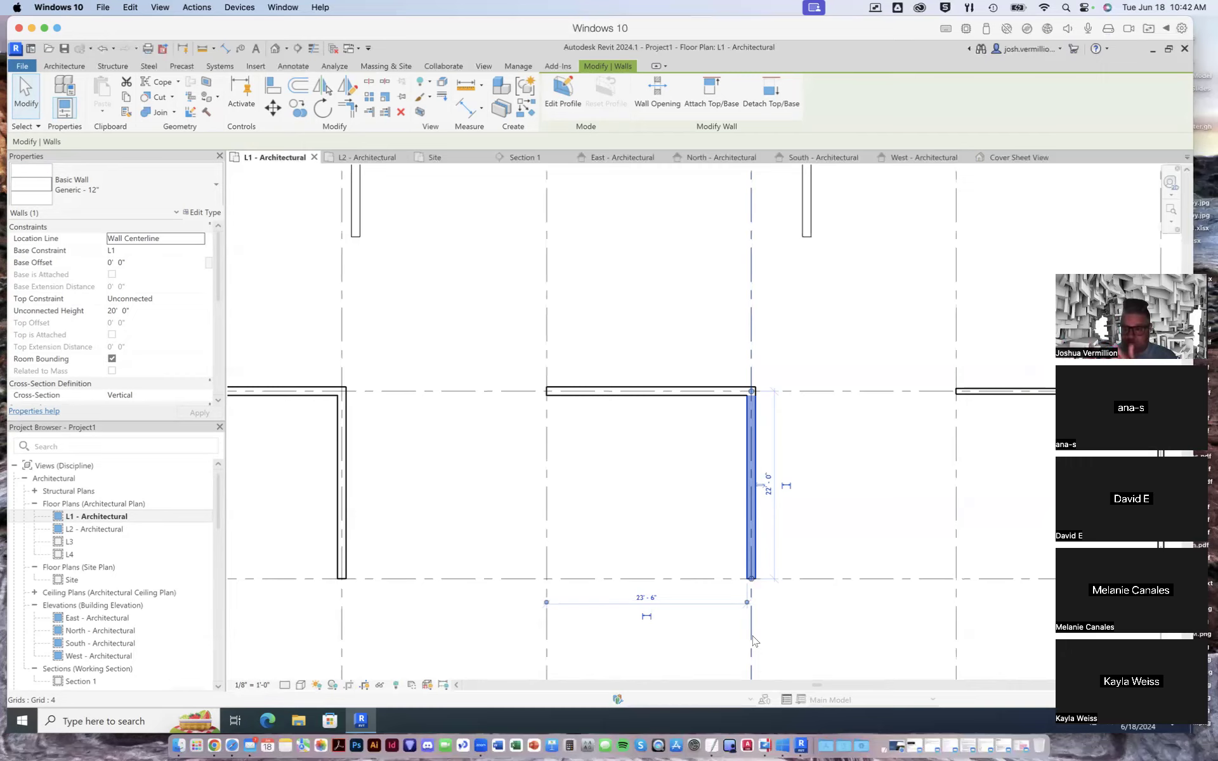
pyautogui.scroll(-2, 505, 579)
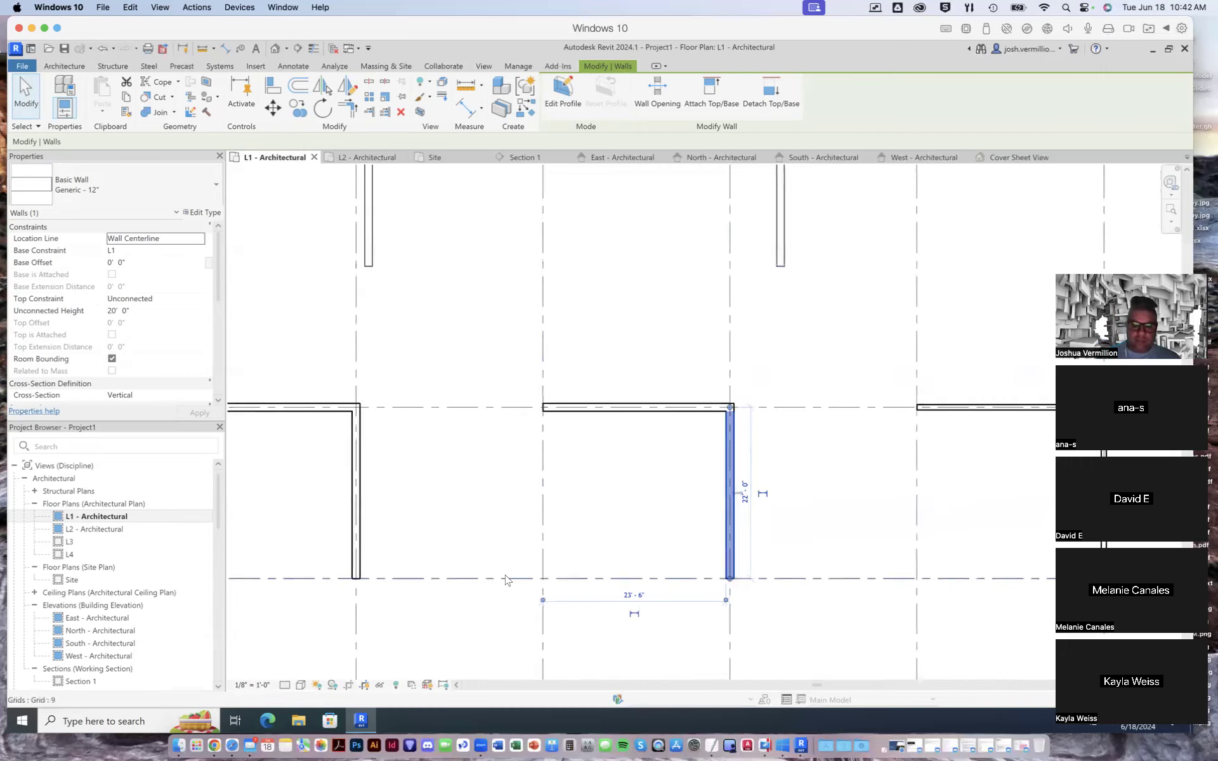
pyautogui.scroll(3, 1026, 569)
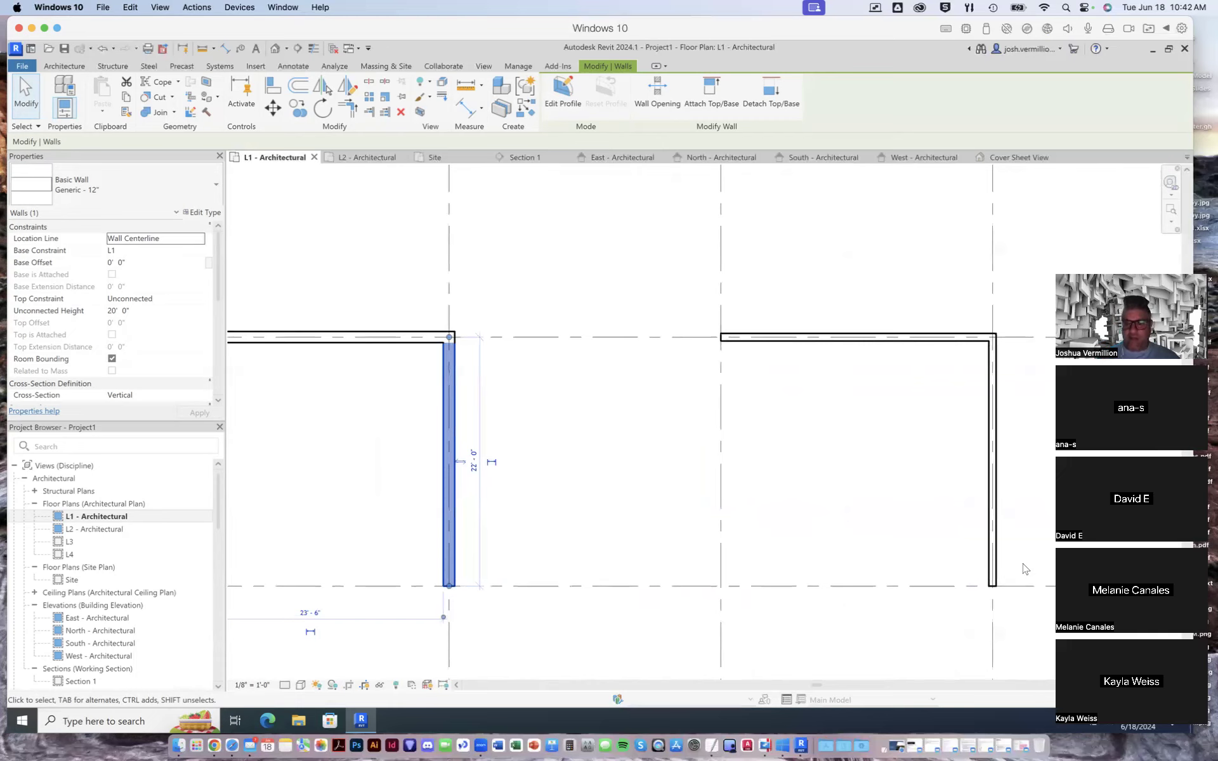
pyautogui.click(844, 340)
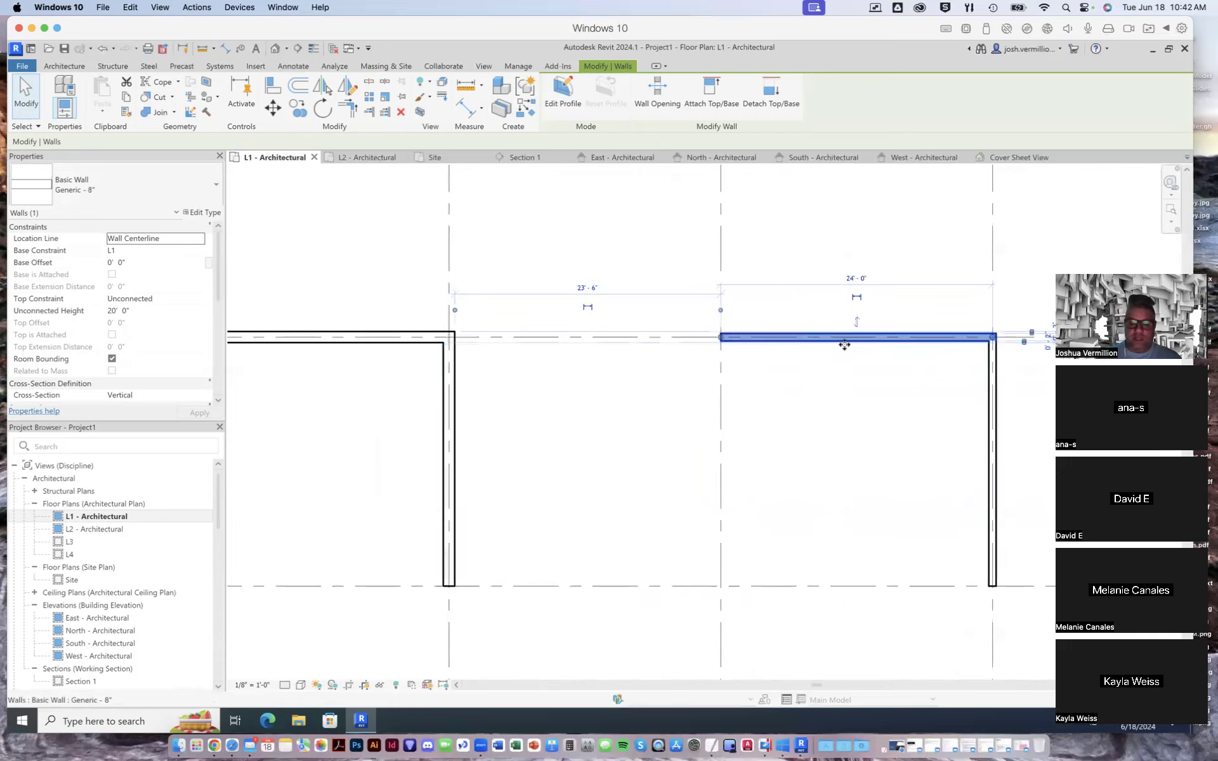
pyautogui.click(215, 183)
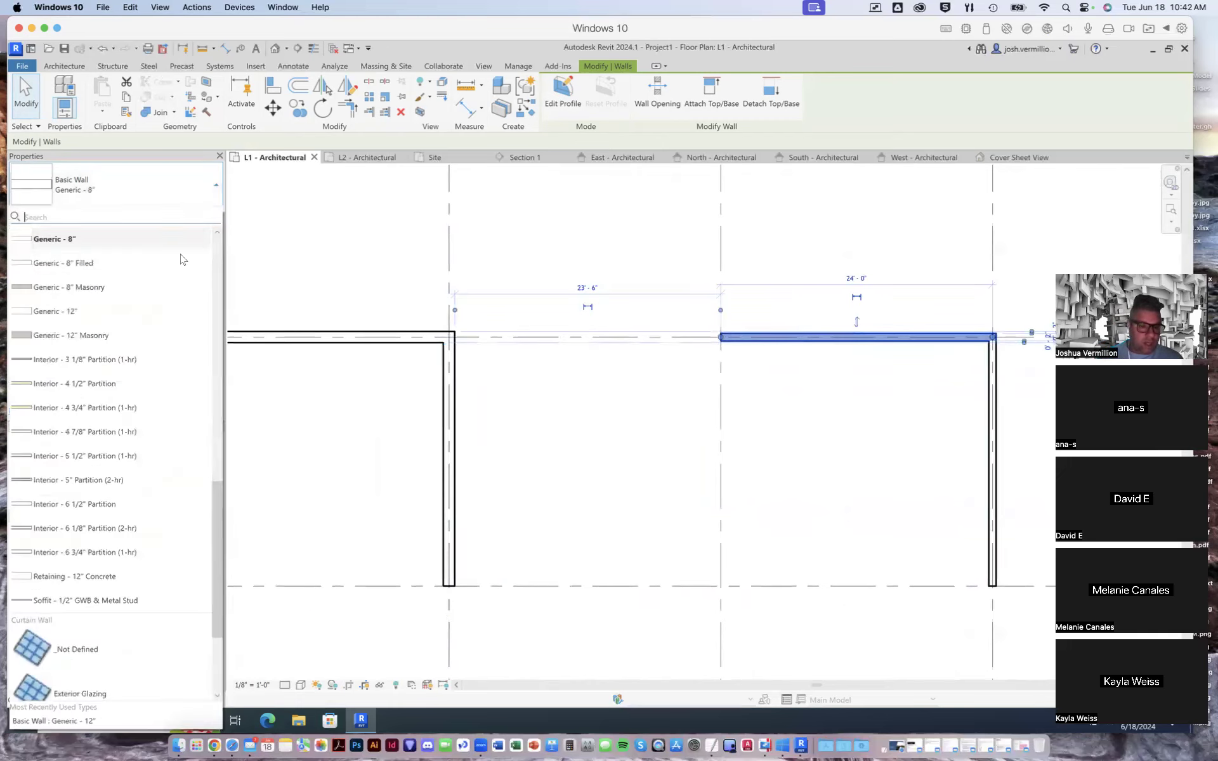
pyautogui.click(114, 319)
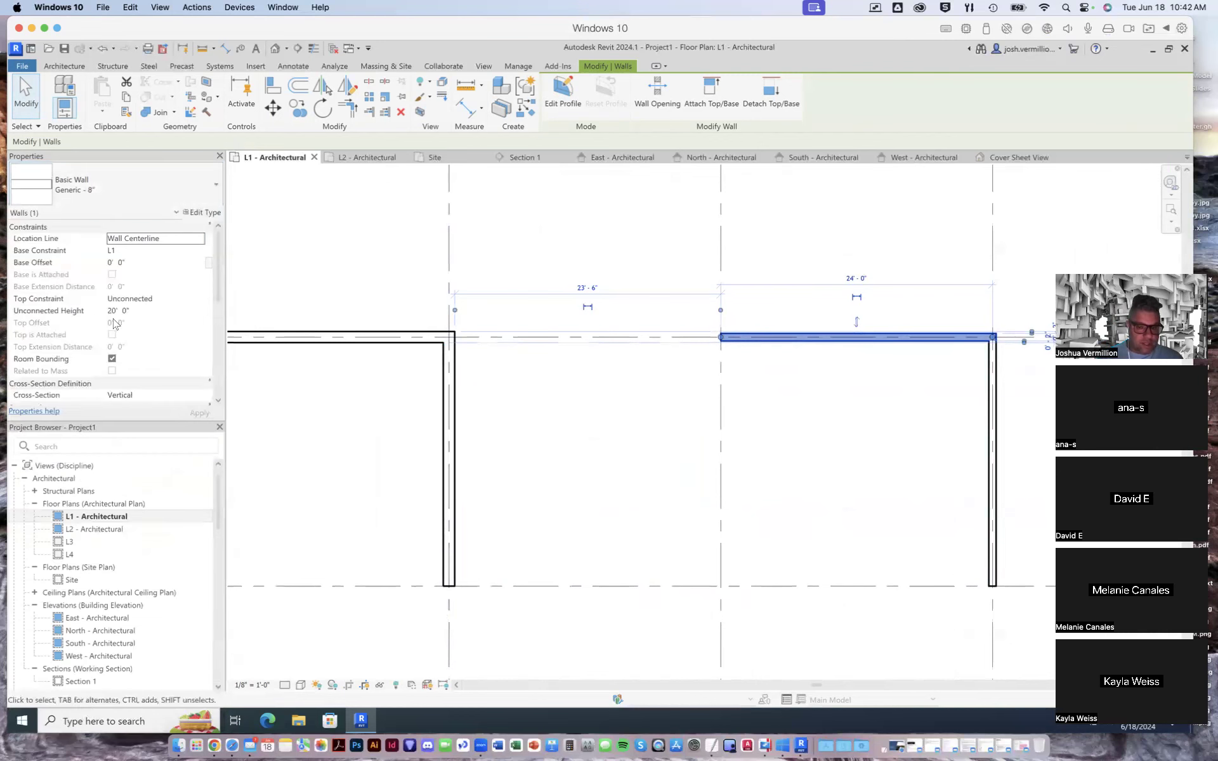
# - Change the wall on grid 6 between grids 8 and 9 to type Generic - 12" and clear the selection
pyautogui.click(990, 437)
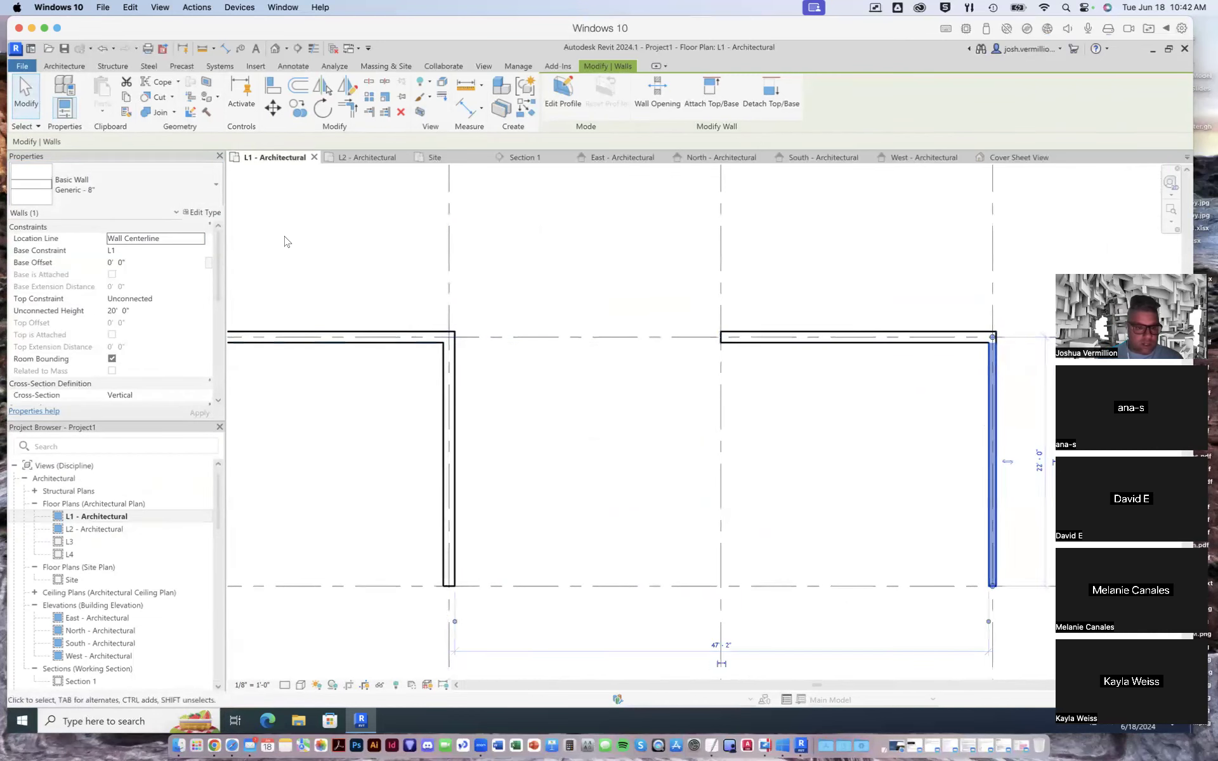
pyautogui.click(127, 183)
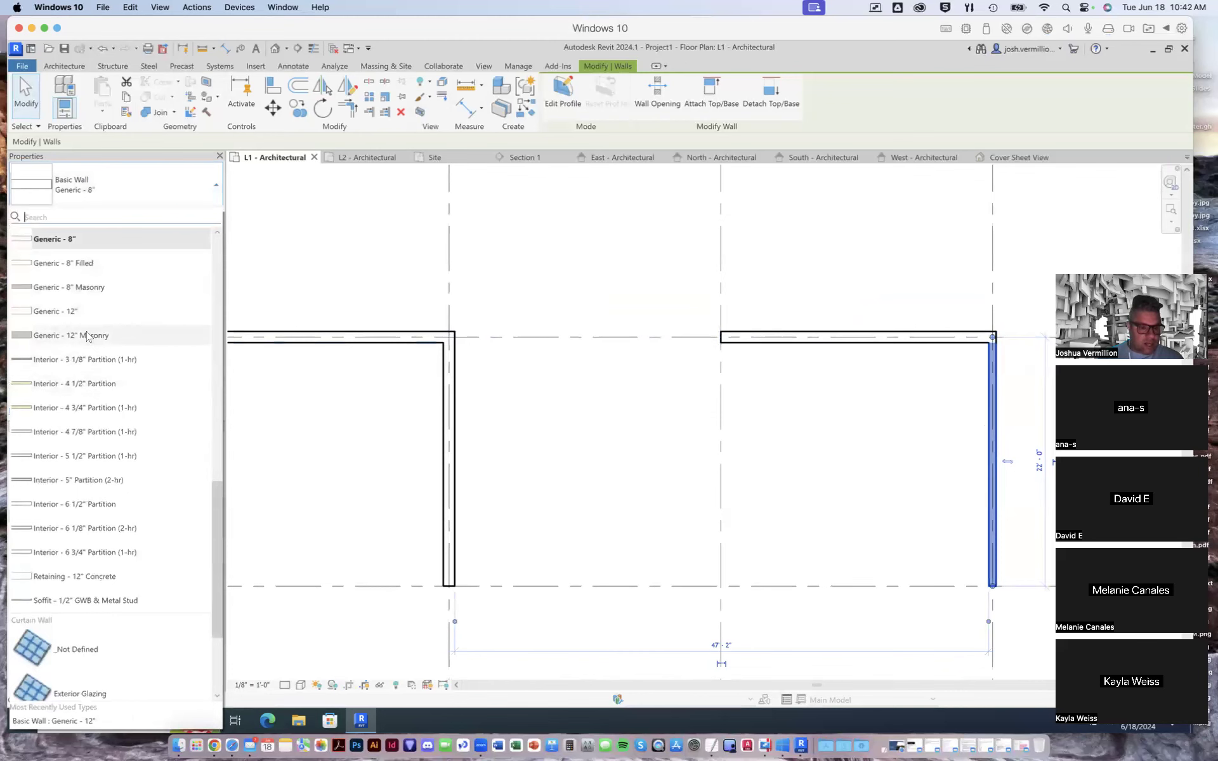
pyautogui.click(84, 312)
pyautogui.scroll(-5, 746, 450)
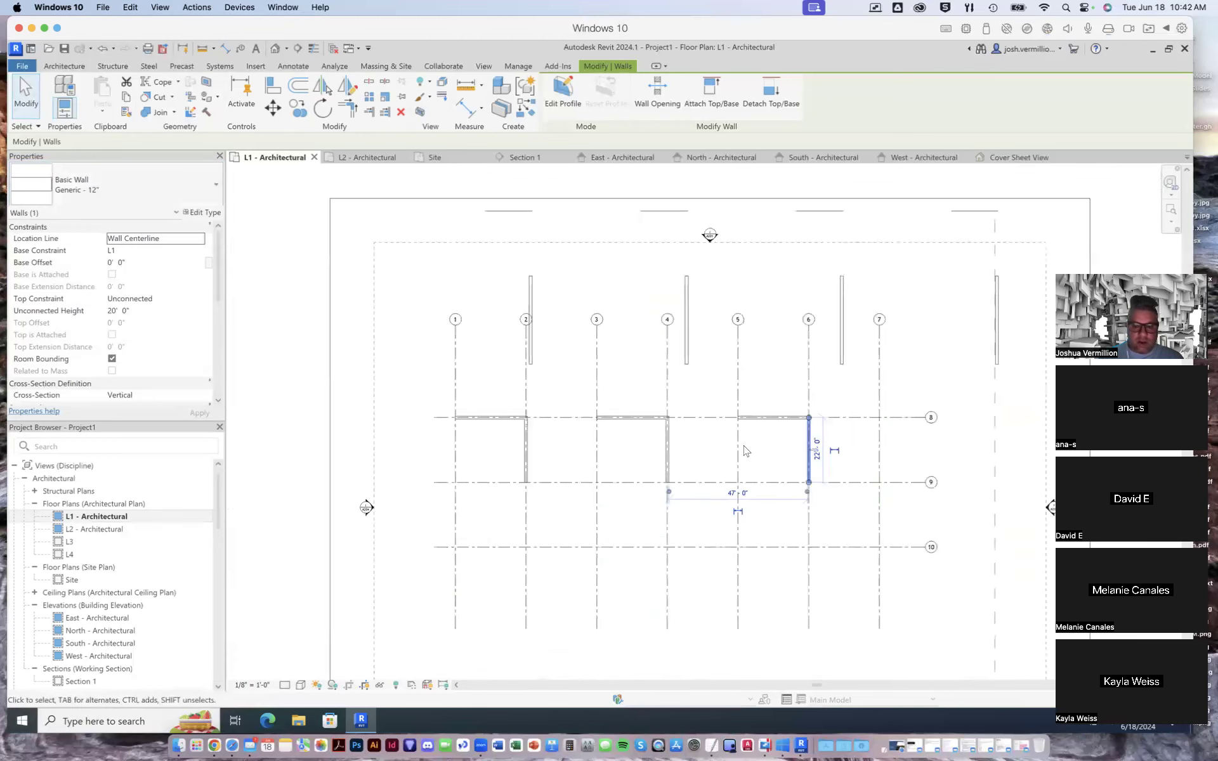
pyautogui.scroll(2, 748, 453)
pyautogui.scroll(1, 748, 453)
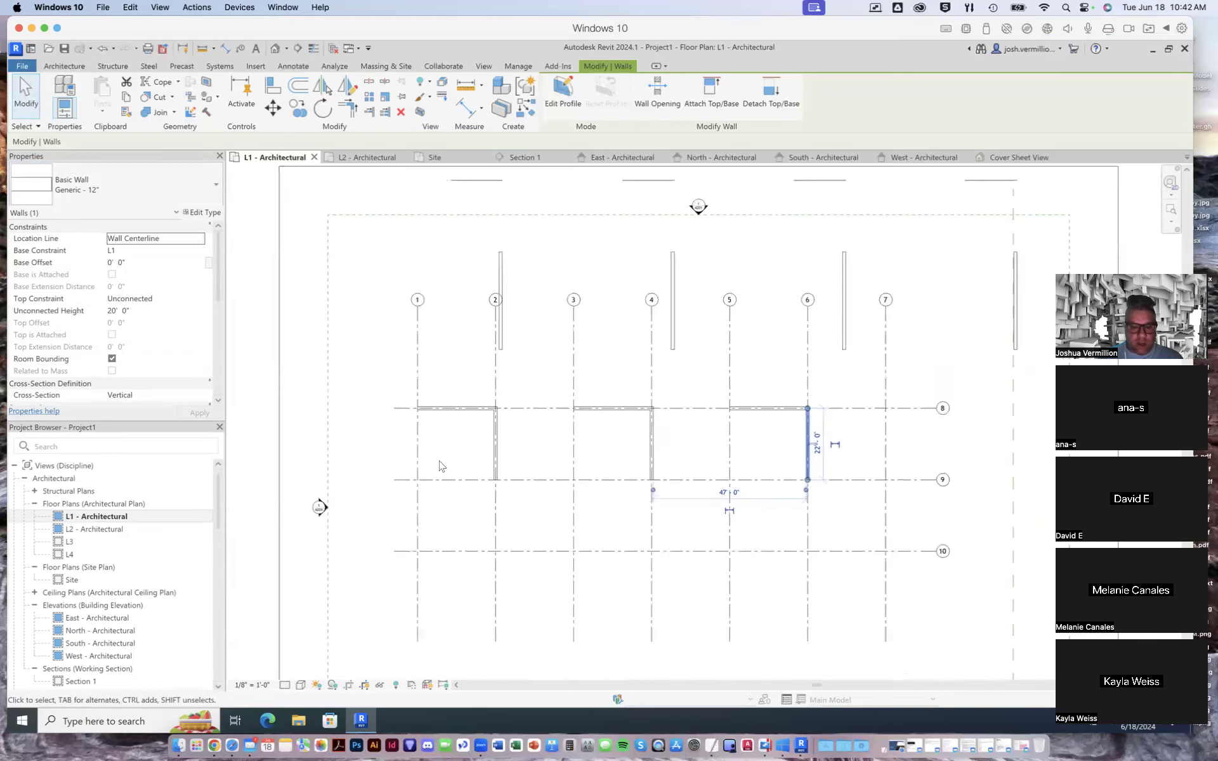
pyautogui.click(309, 413)
pyautogui.scroll(2, 554, 444)
pyautogui.scroll(-1, 556, 446)
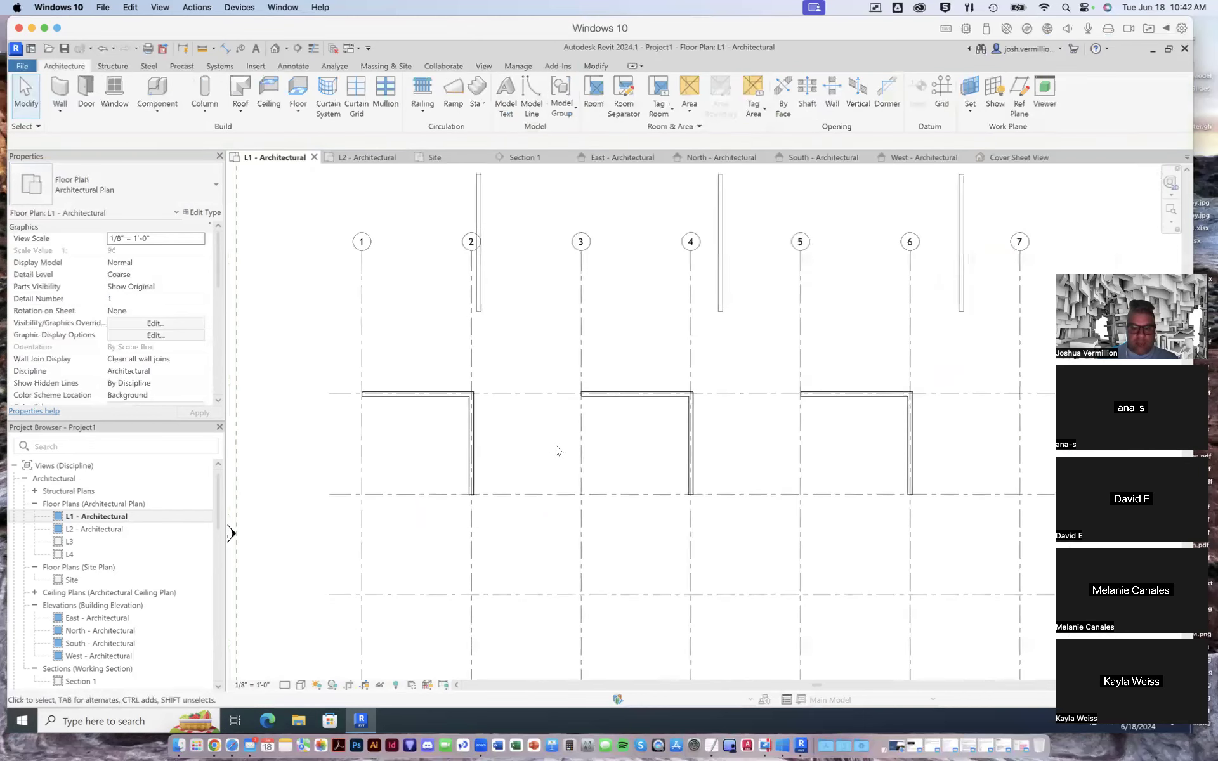
# - Switch to the Cover Sheet View and set the top constraint of the wall on grid 6 to Up to level: L2
pyautogui.click(1006, 160)
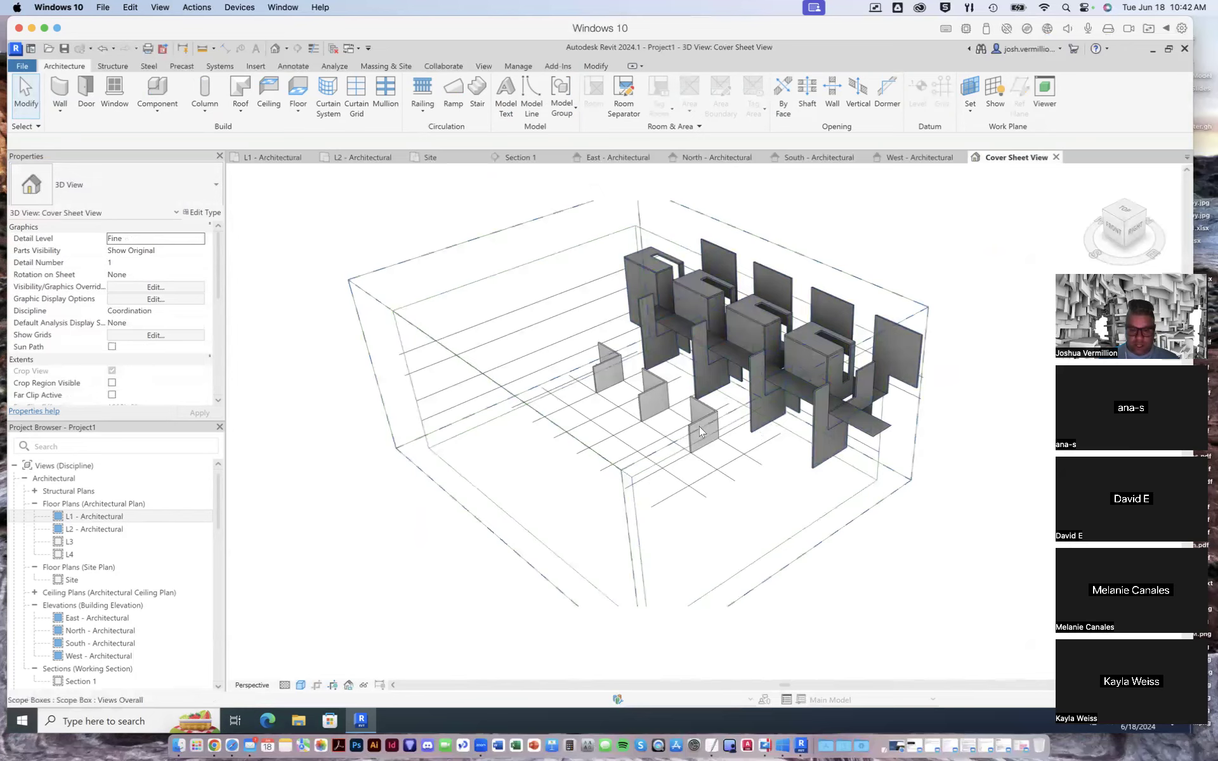
pyautogui.scroll(2, 700, 428)
pyautogui.scroll(4, 699, 427)
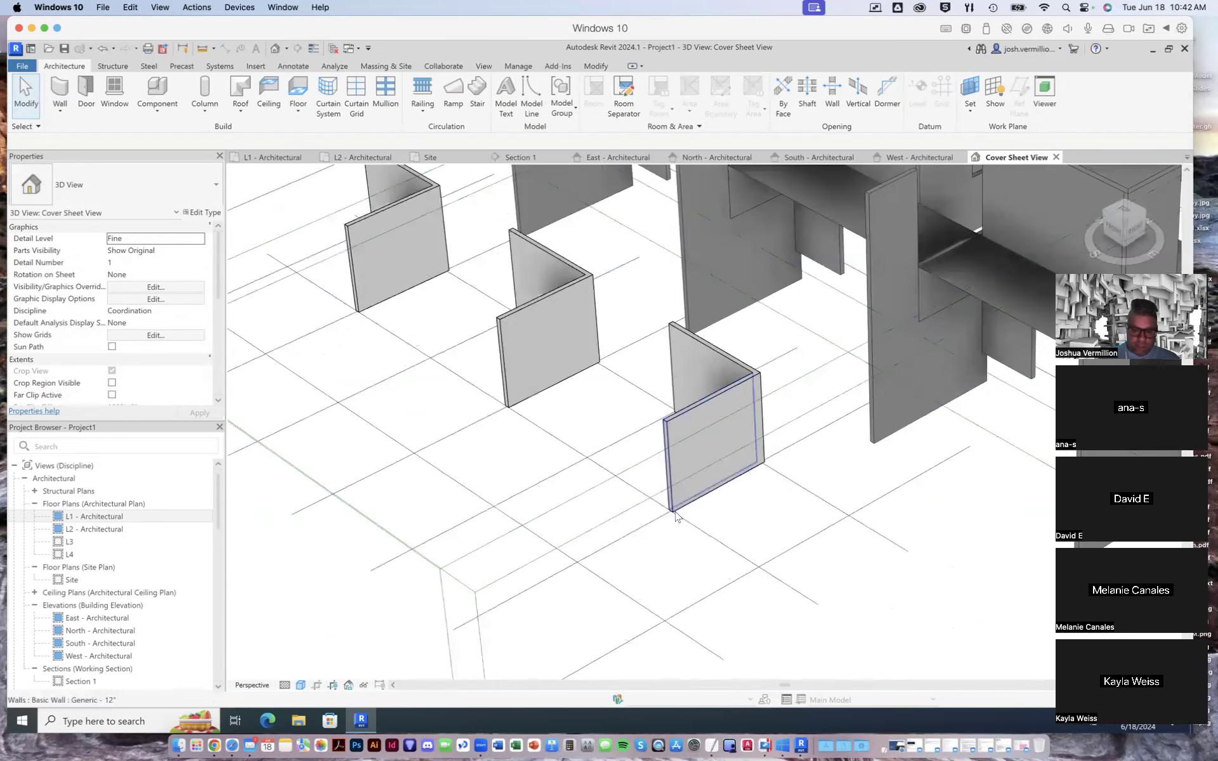
pyautogui.click(680, 416)
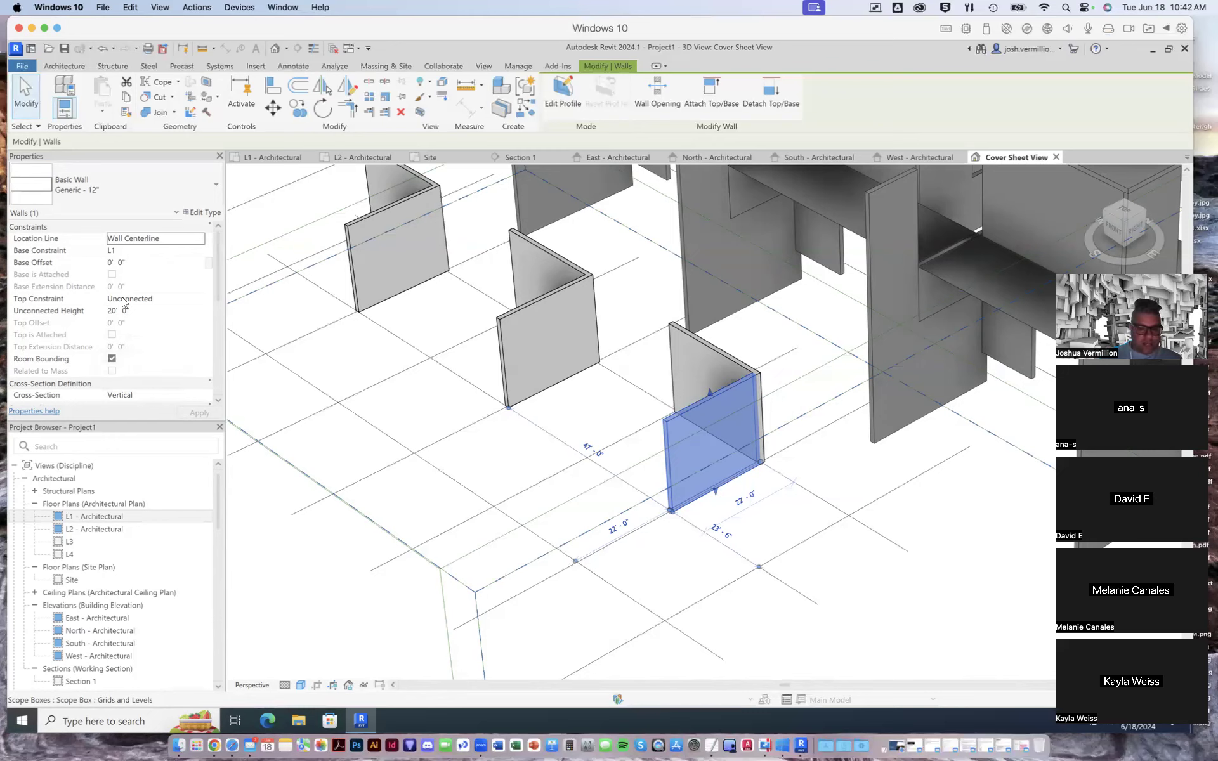
pyautogui.click(181, 299)
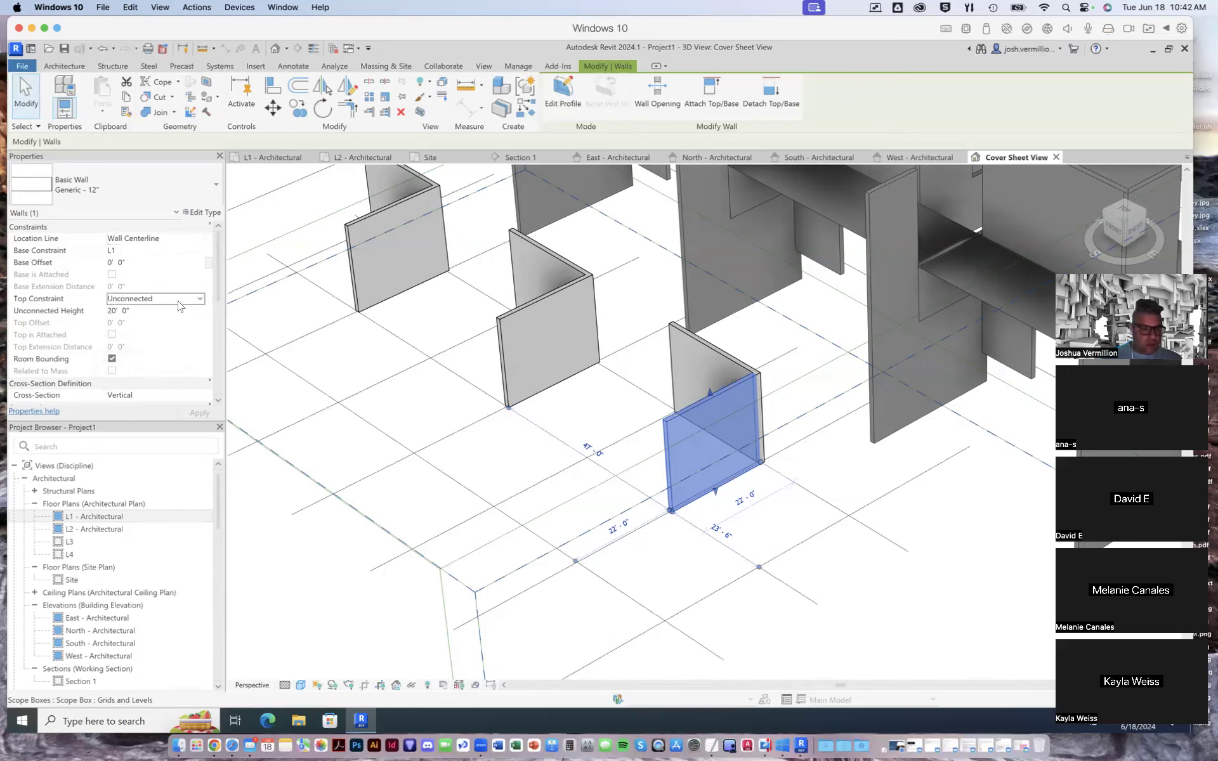
pyautogui.click(201, 300)
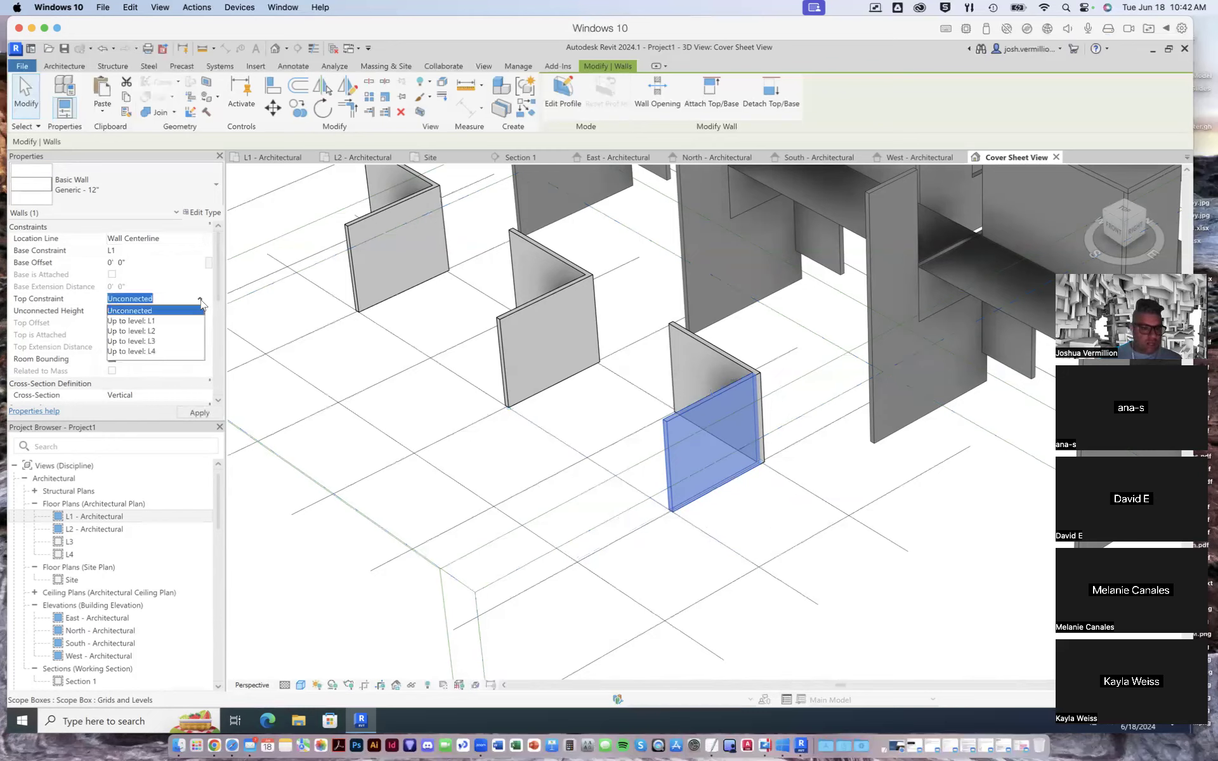
pyautogui.click(146, 331)
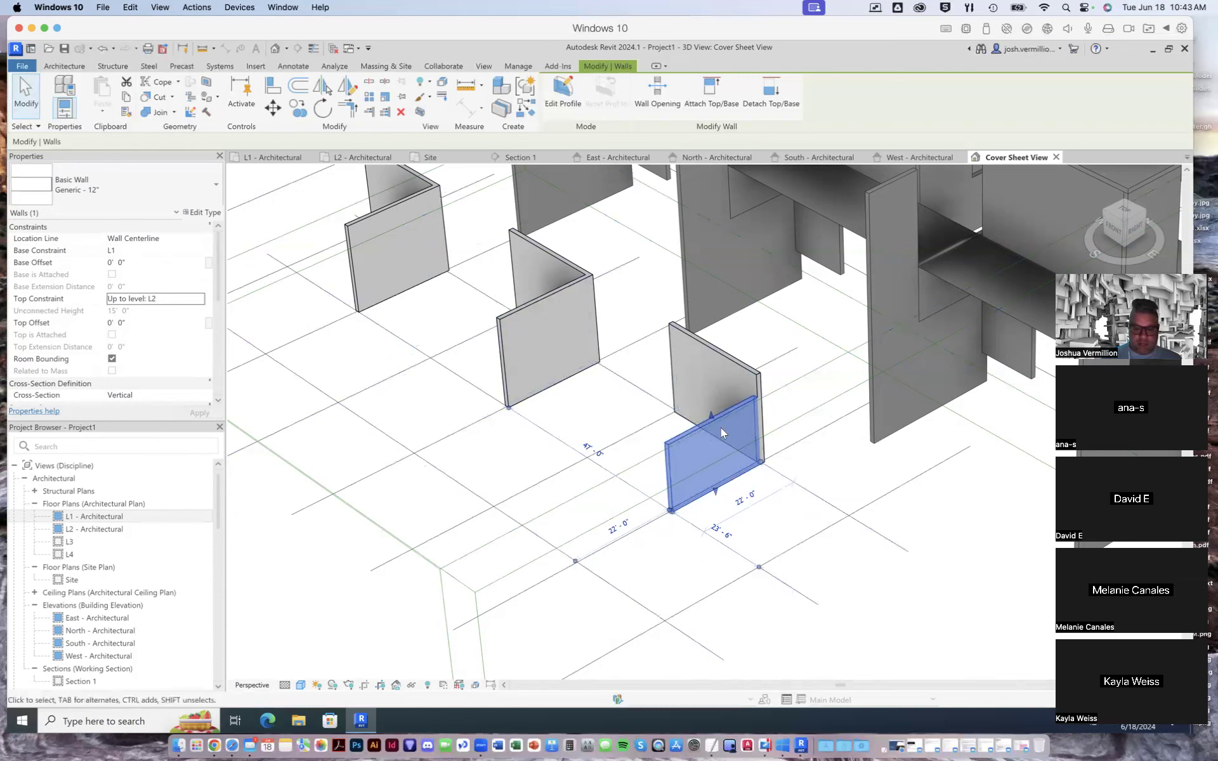
# - Set the top constraint of the wall on grid 6 to Up to level: L3 and apply it
pyautogui.click(199, 299)
pyautogui.click(164, 342)
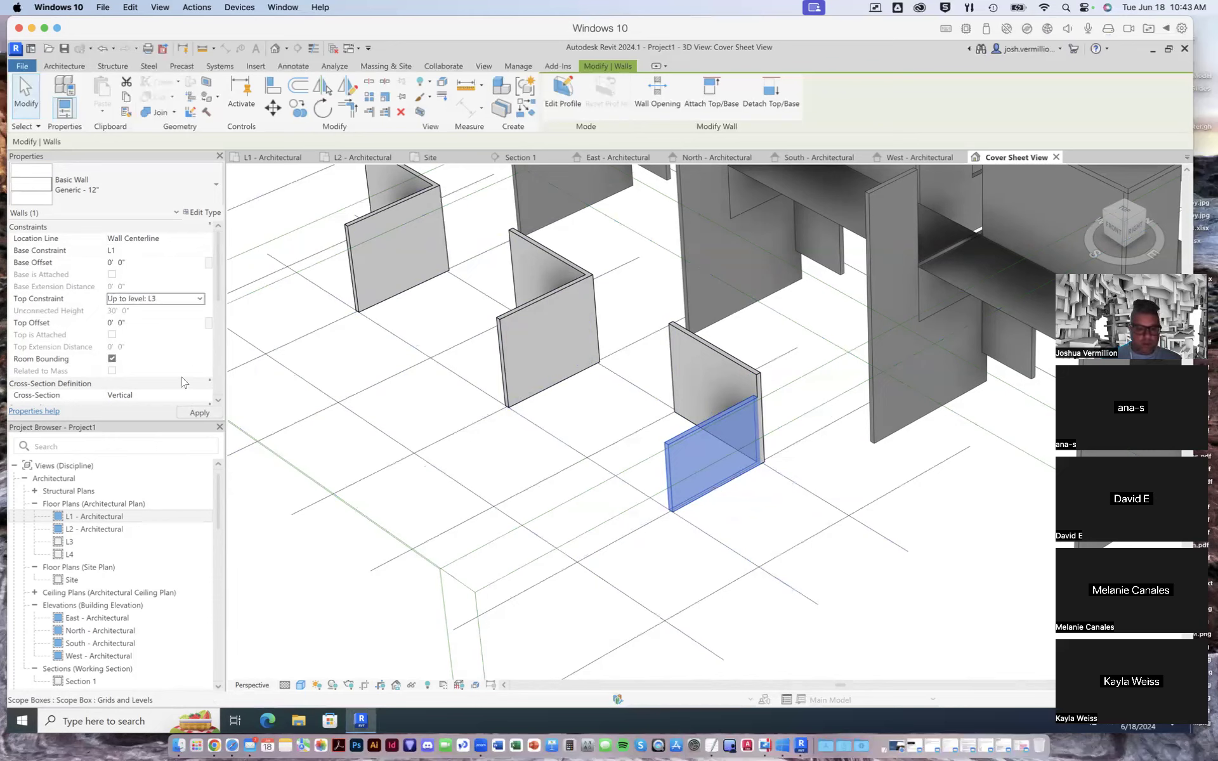
pyautogui.click(192, 413)
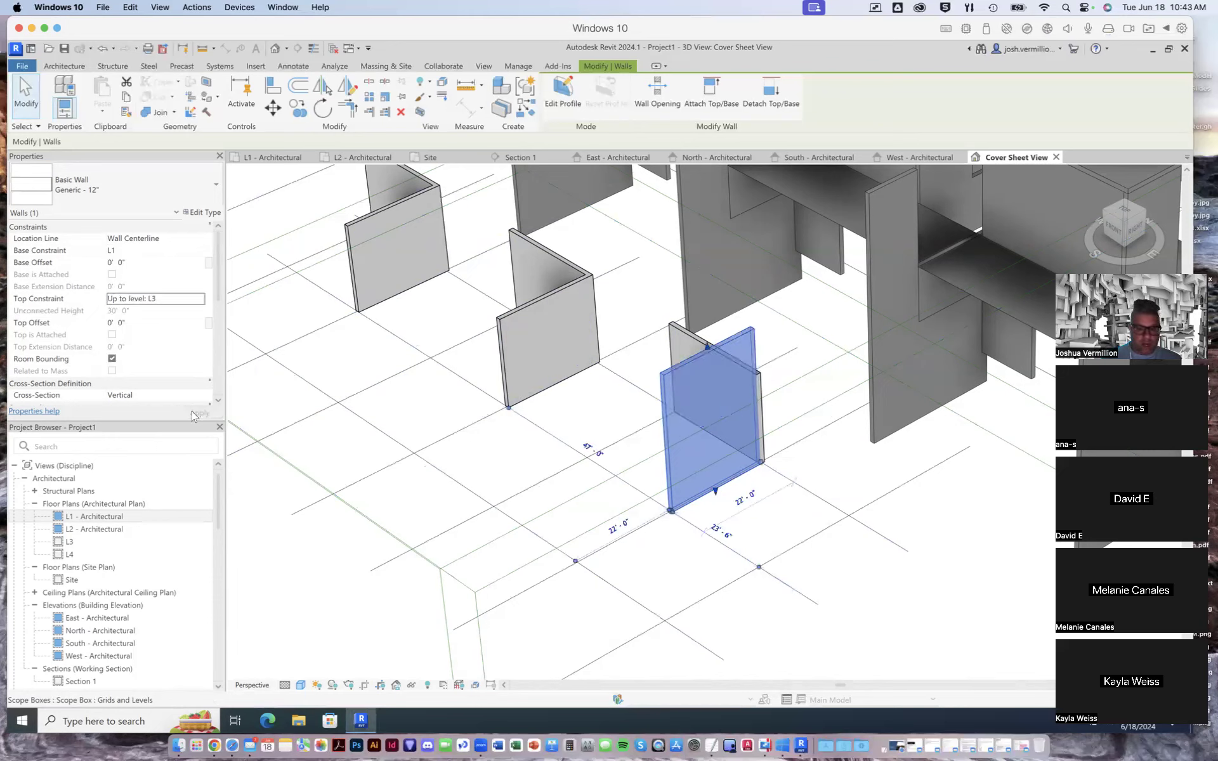
# - Set the top constraint of the adjoining wall in the nearest L-shaped pair to Up to level: L3 and apply it
pyautogui.click(684, 341)
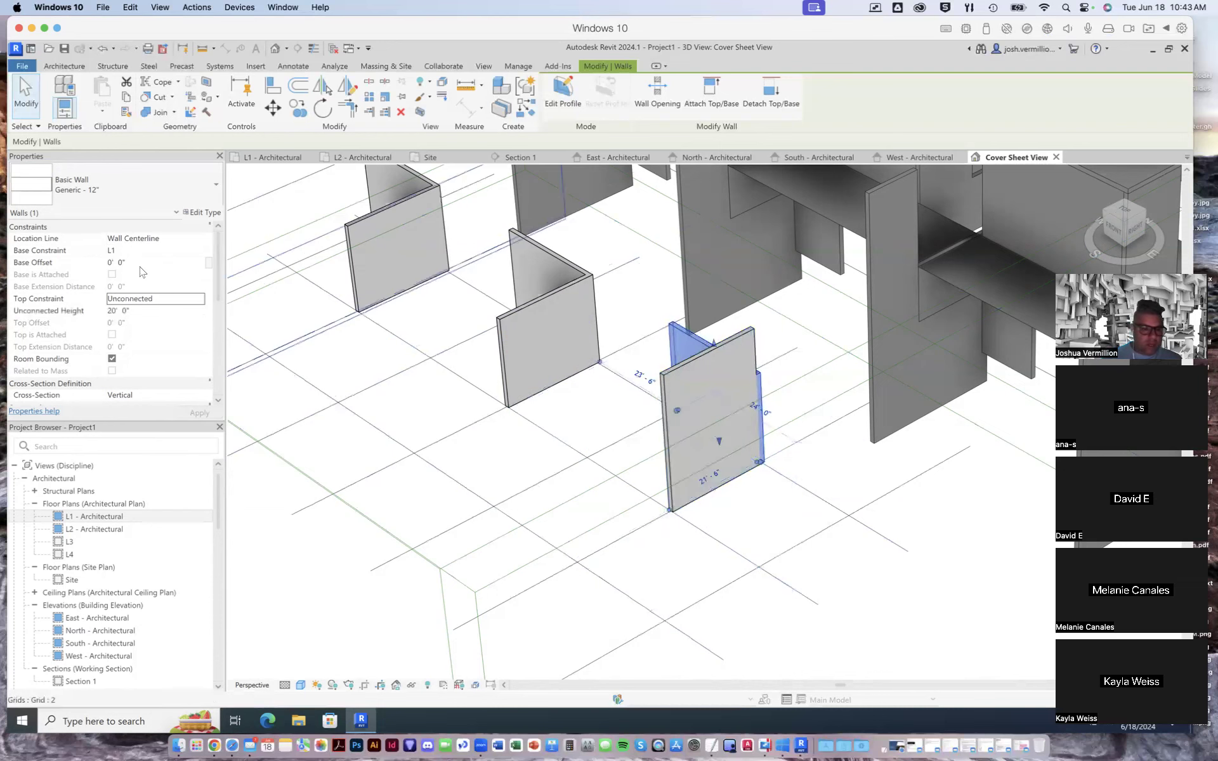
pyautogui.click(143, 311)
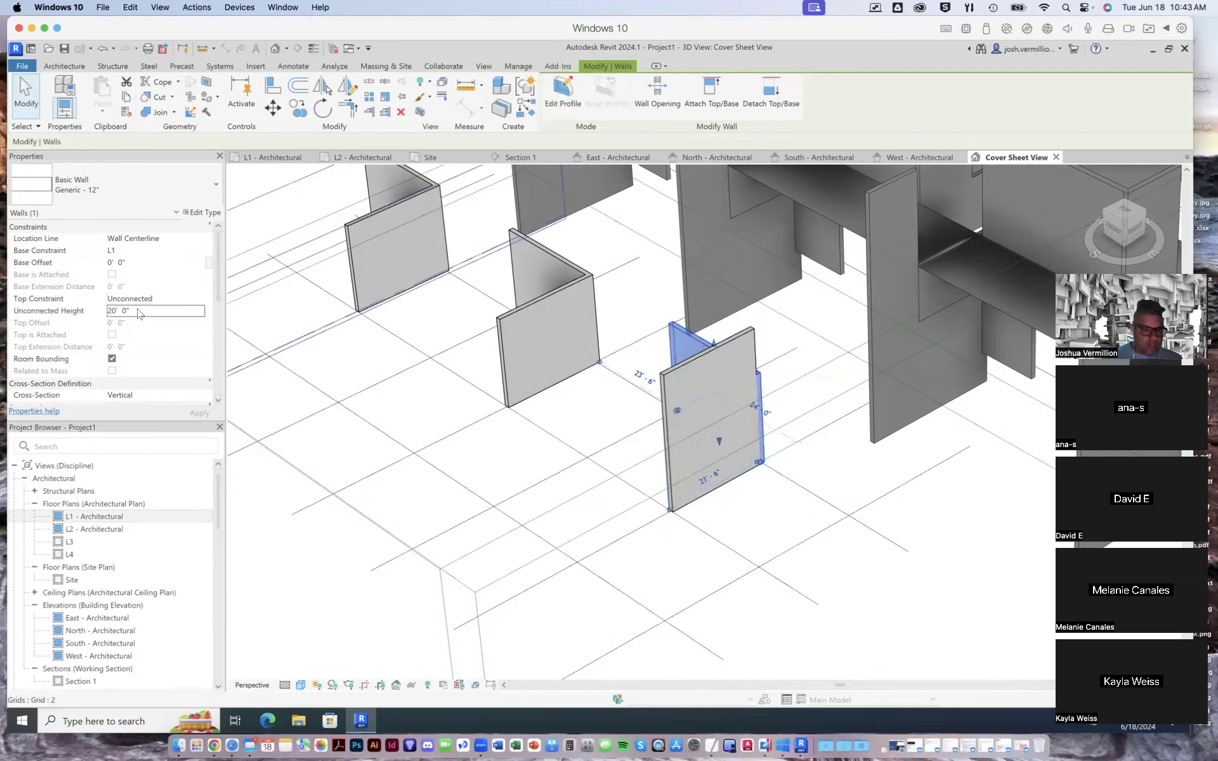
pyautogui.click(192, 299)
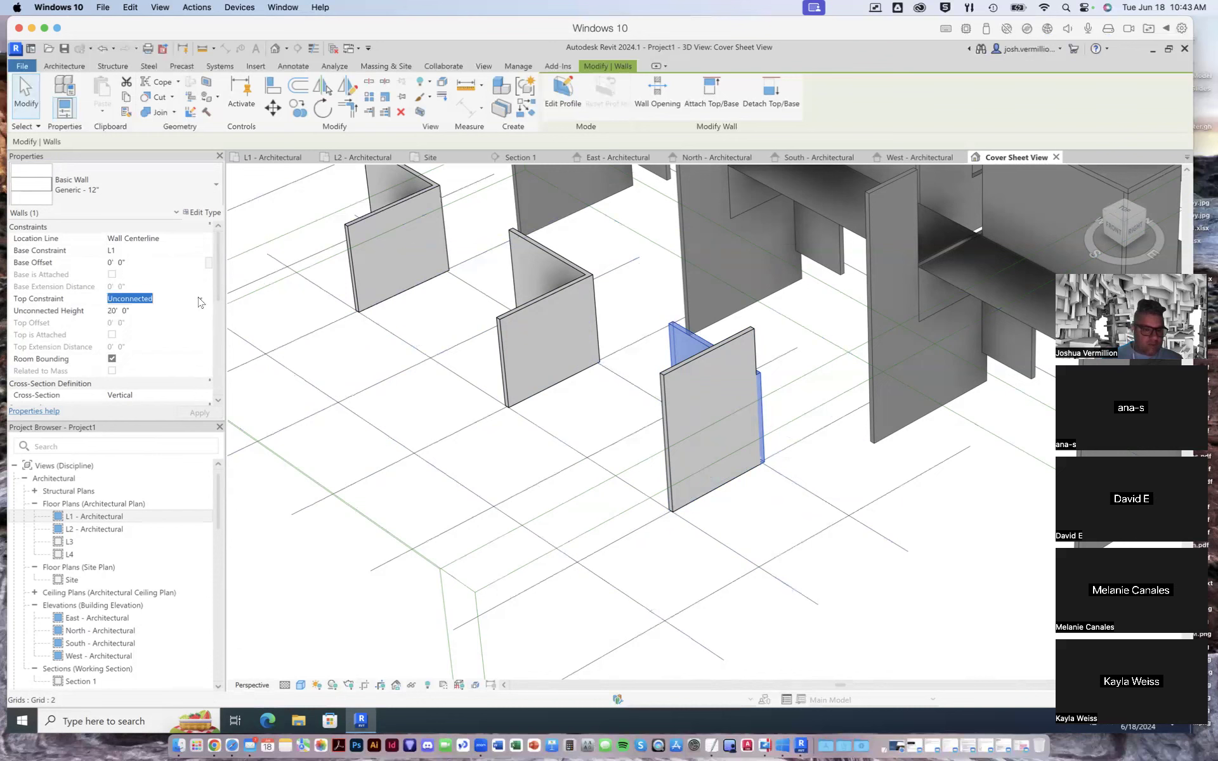
pyautogui.click(199, 300)
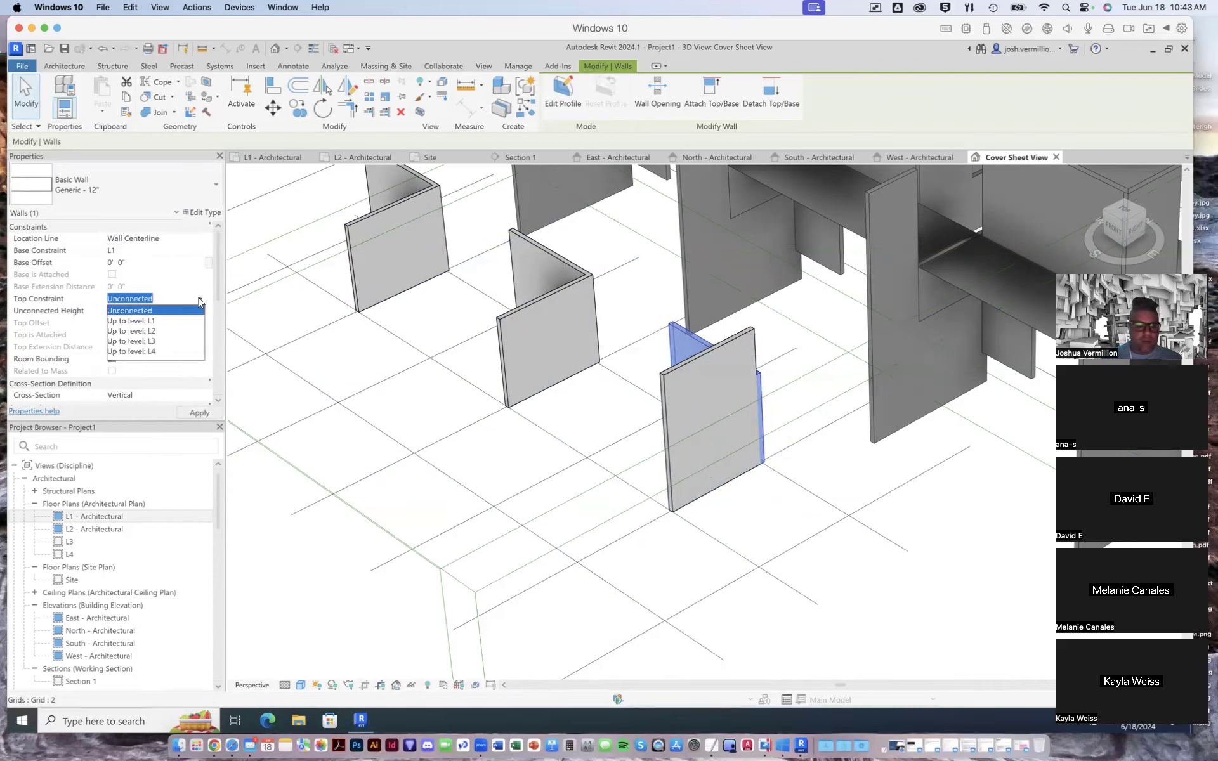
pyautogui.click(176, 343)
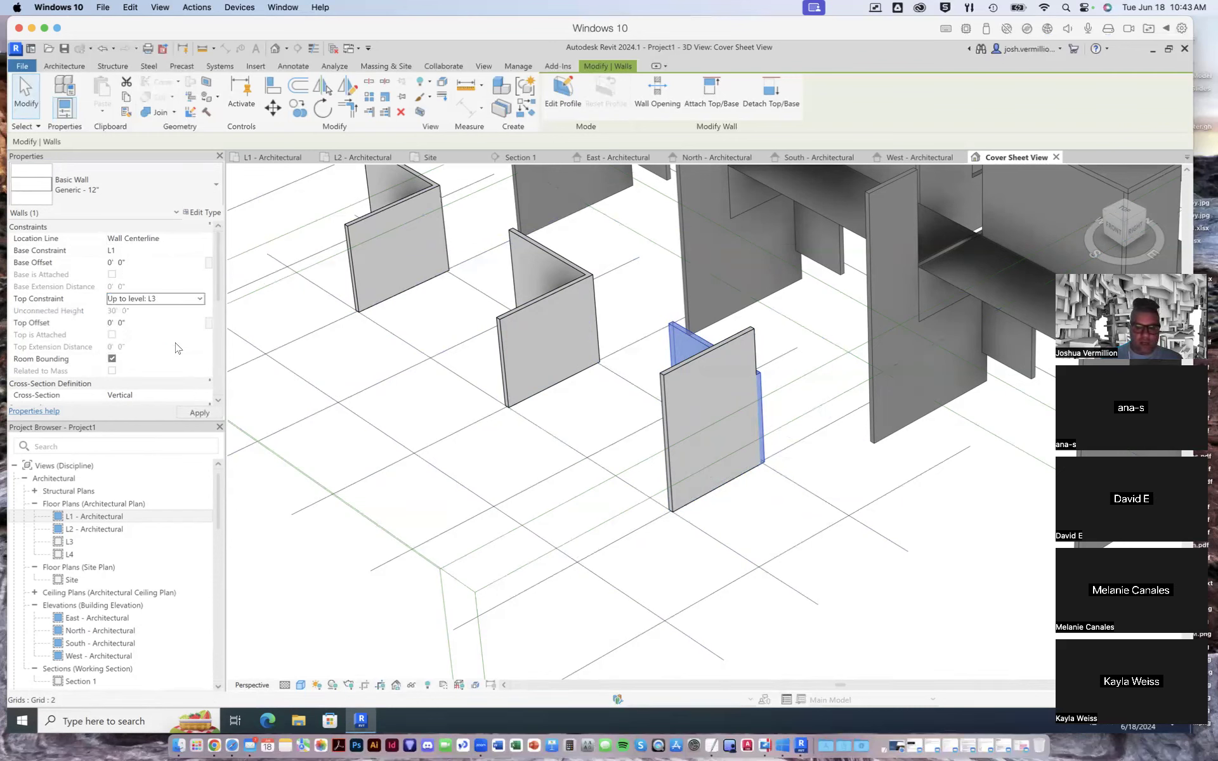
pyautogui.click(199, 412)
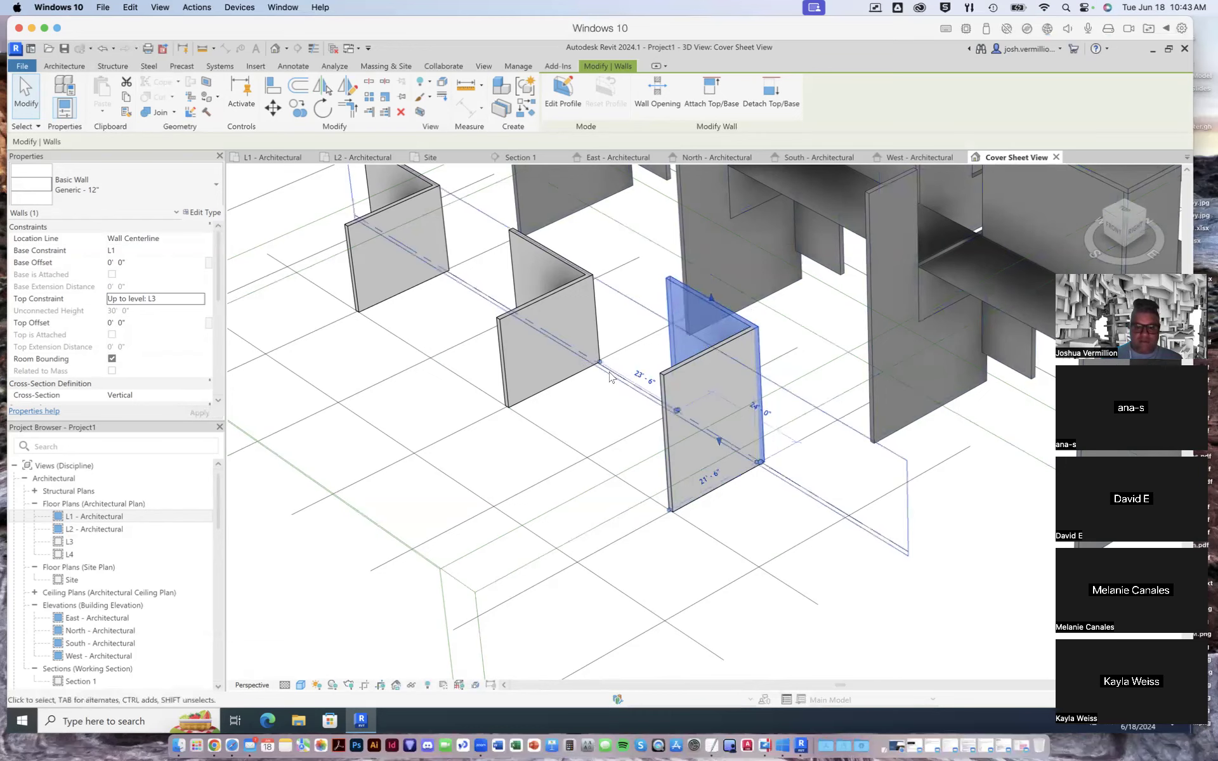
# - Set the base constraint of the nearest L-shaped pair's front wall to L2 and apply it
pyautogui.click(559, 295)
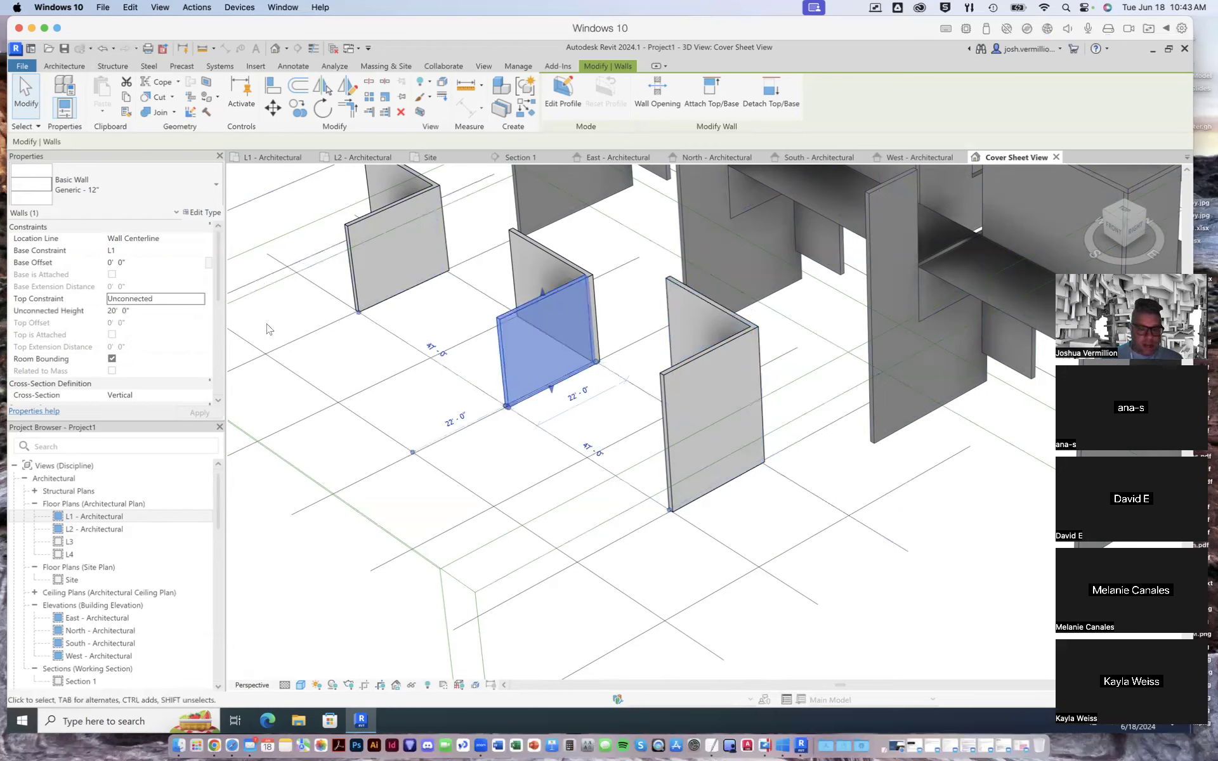
pyautogui.click(685, 367)
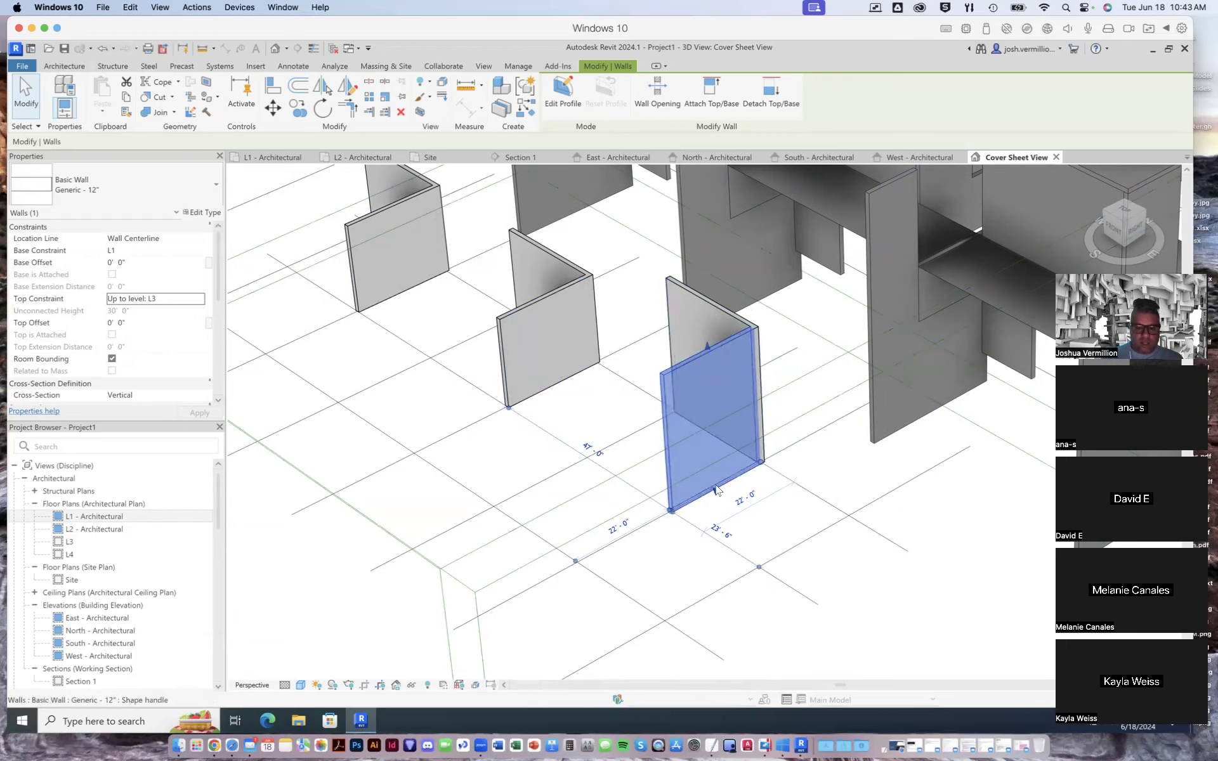
pyautogui.click(152, 251)
pyautogui.click(155, 252)
pyautogui.click(140, 275)
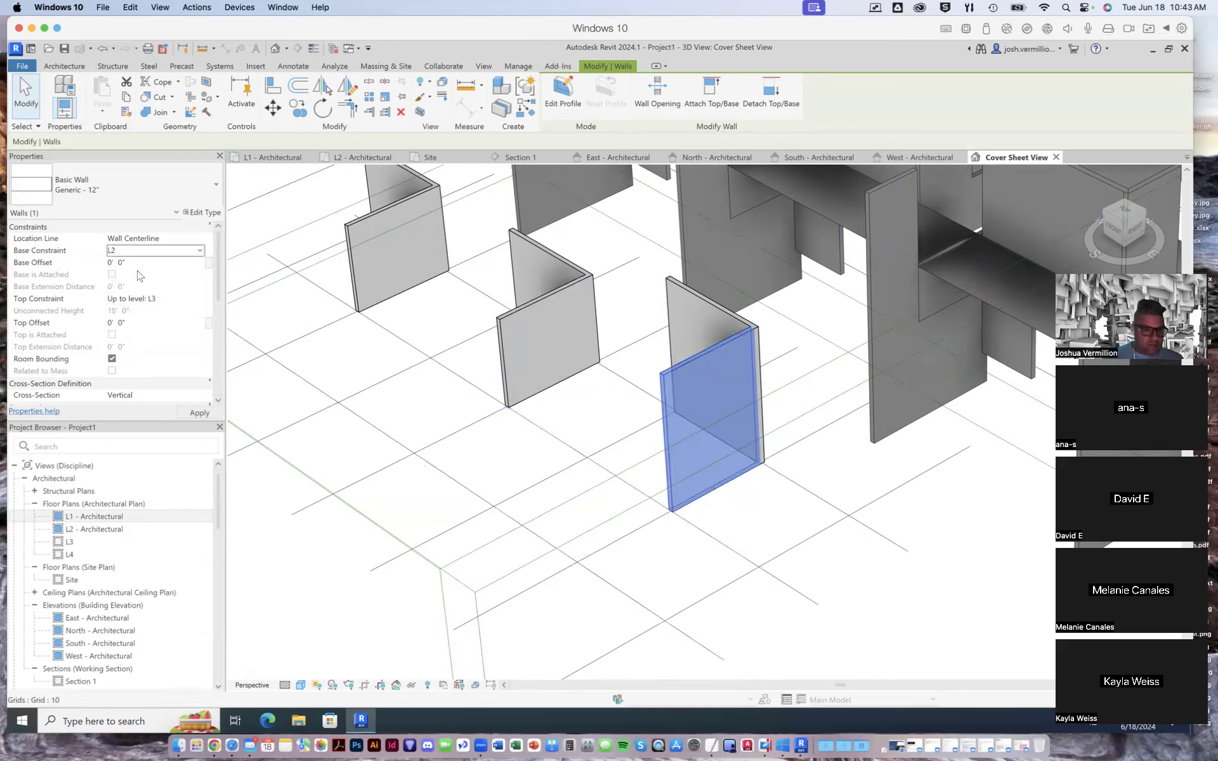
pyautogui.click(200, 413)
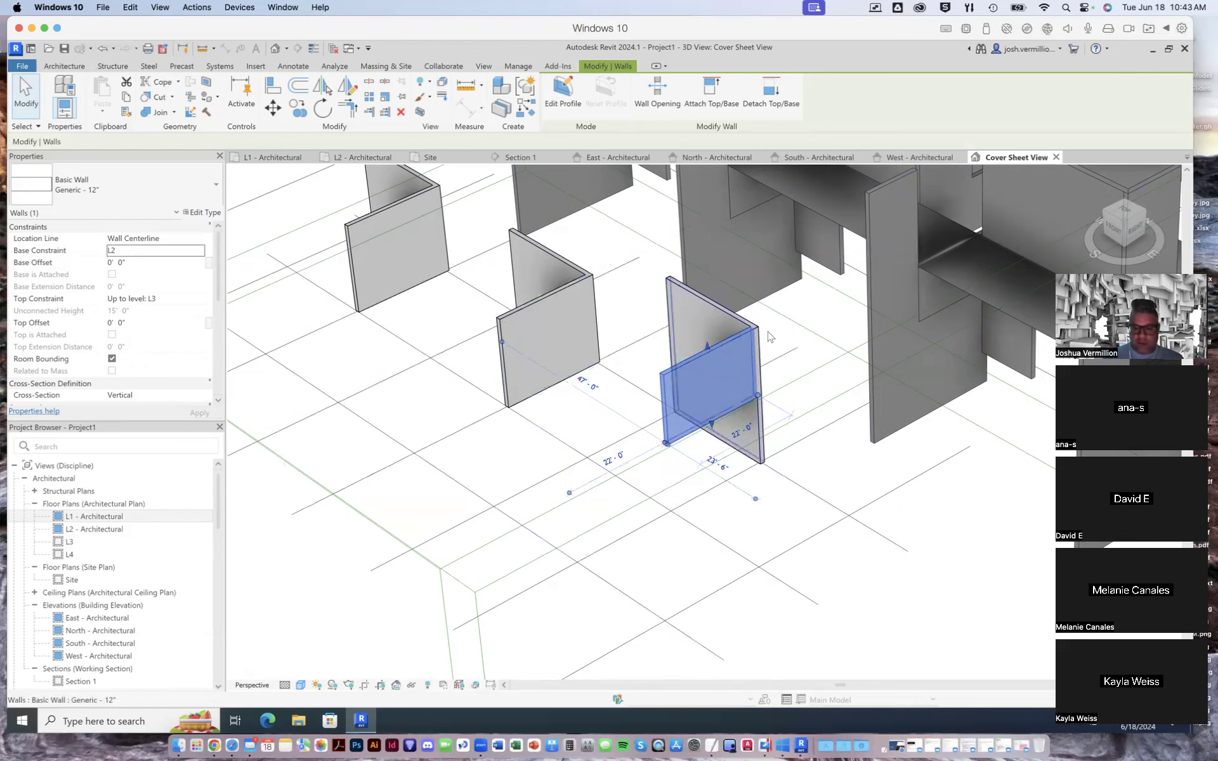
# - Constrain the front wall of the middle L-shaped pair from base L2 up to level L3 and apply it
pyautogui.click(541, 303)
pyautogui.click(202, 251)
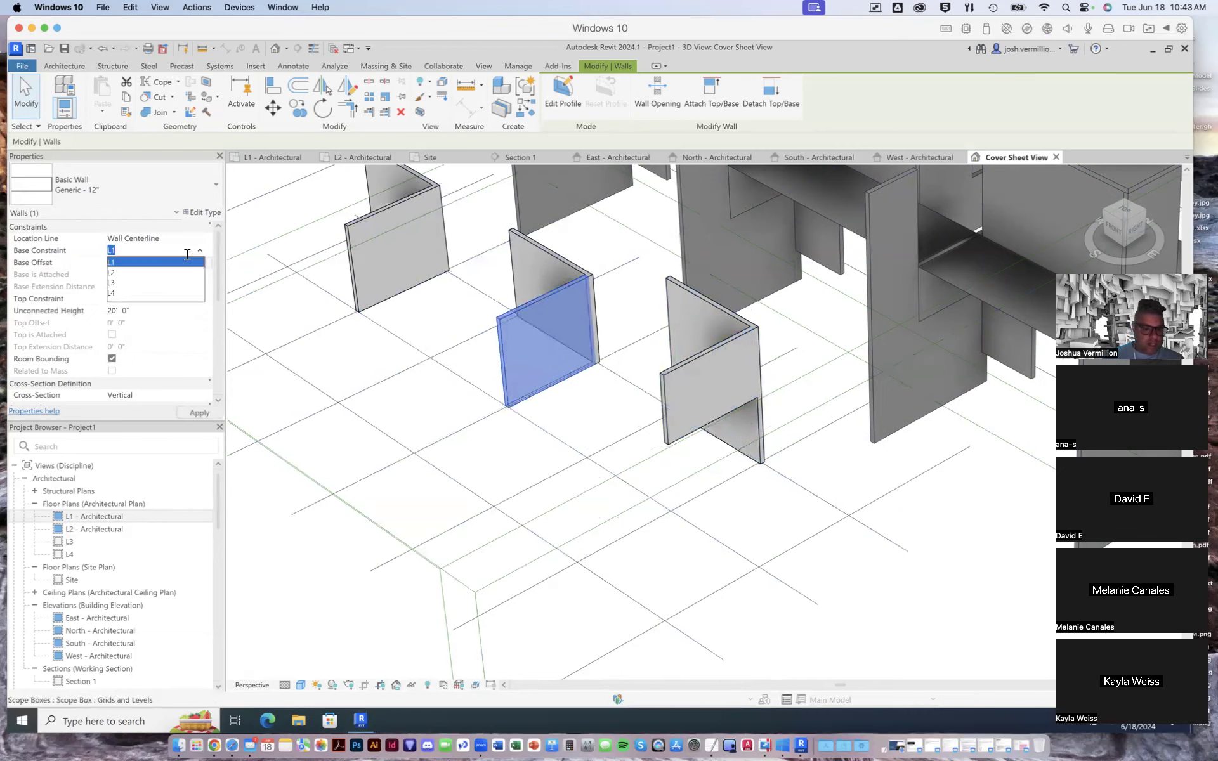
pyautogui.click(160, 273)
pyautogui.click(200, 301)
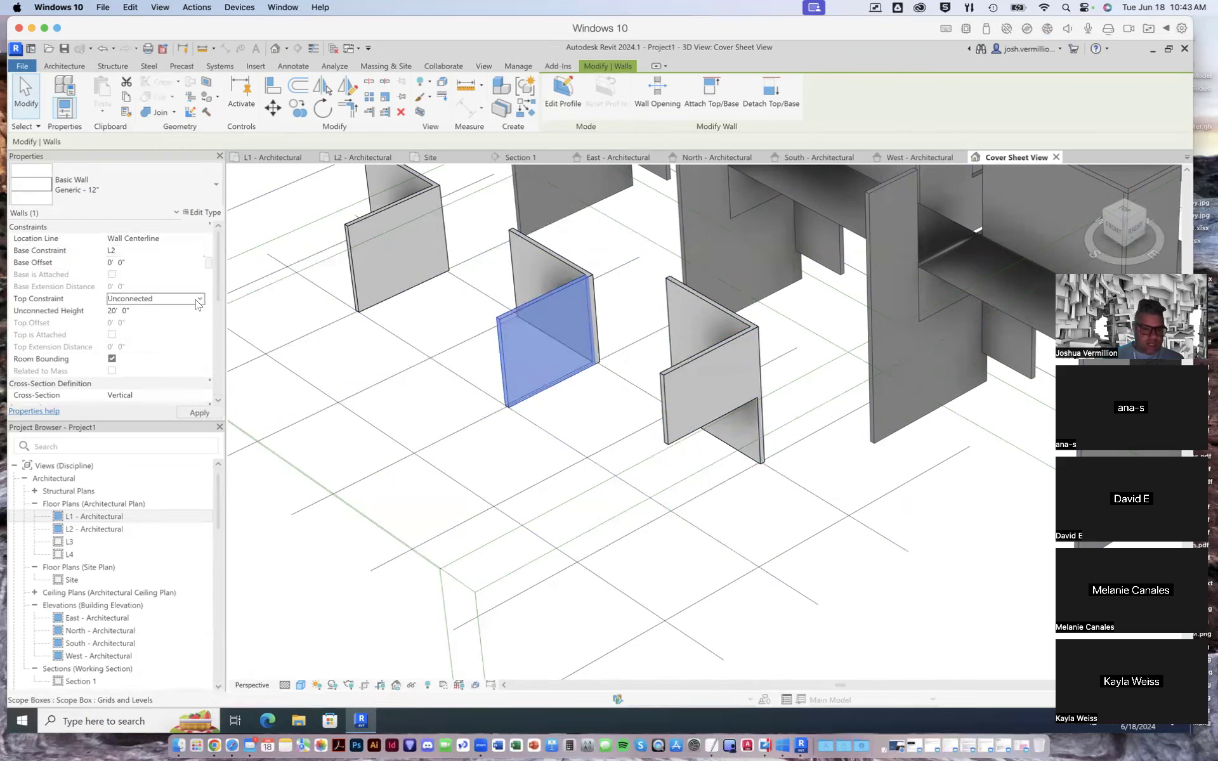
pyautogui.click(200, 301)
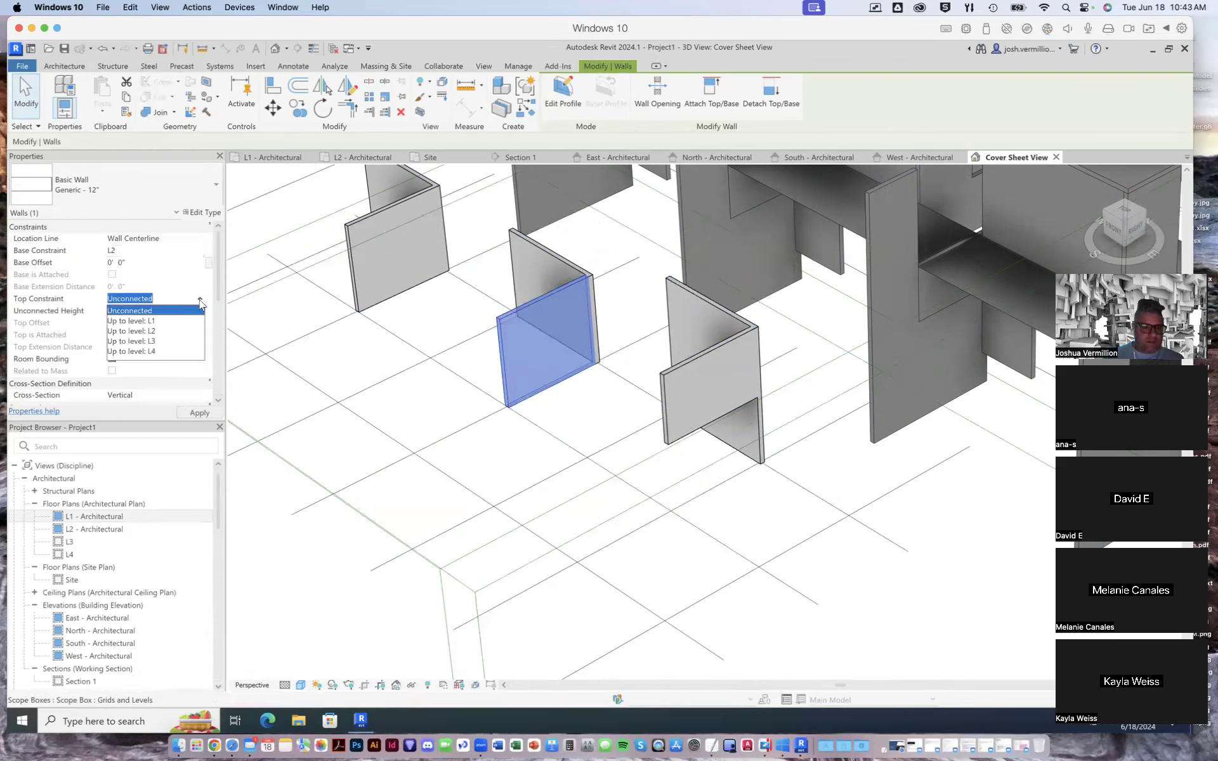
pyautogui.click(153, 342)
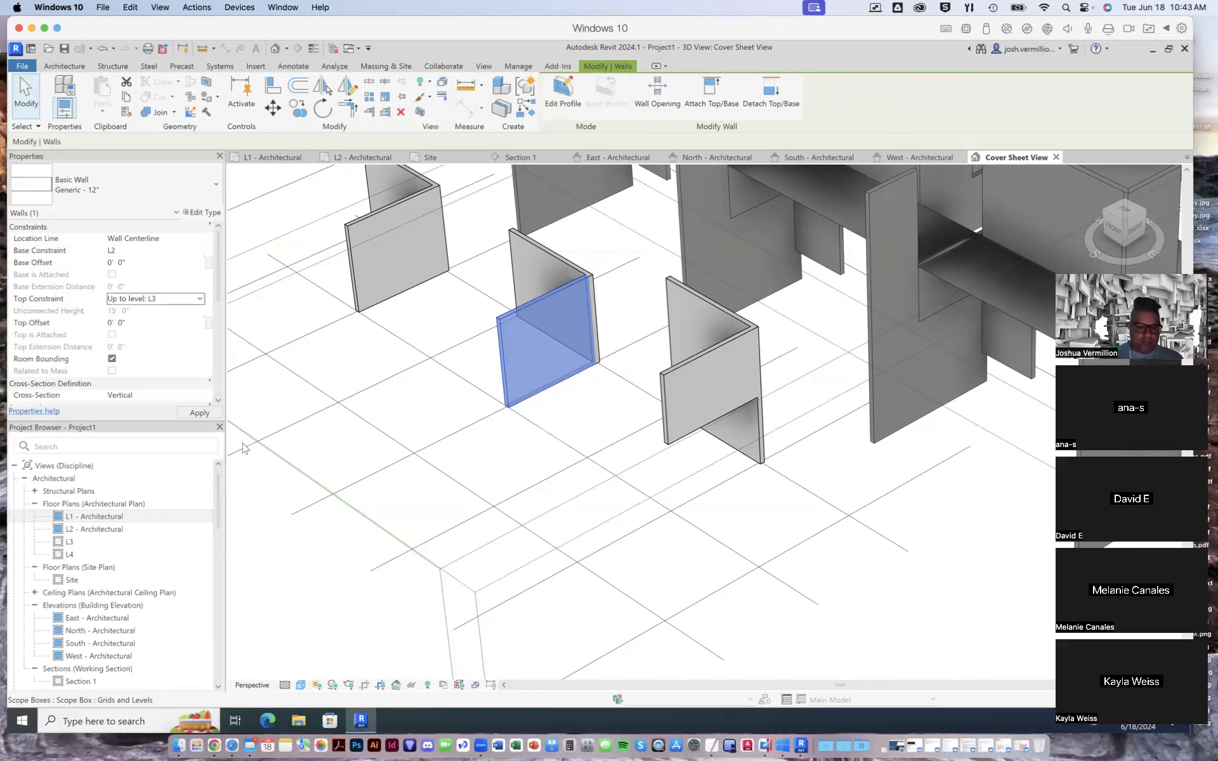
pyautogui.click(197, 413)
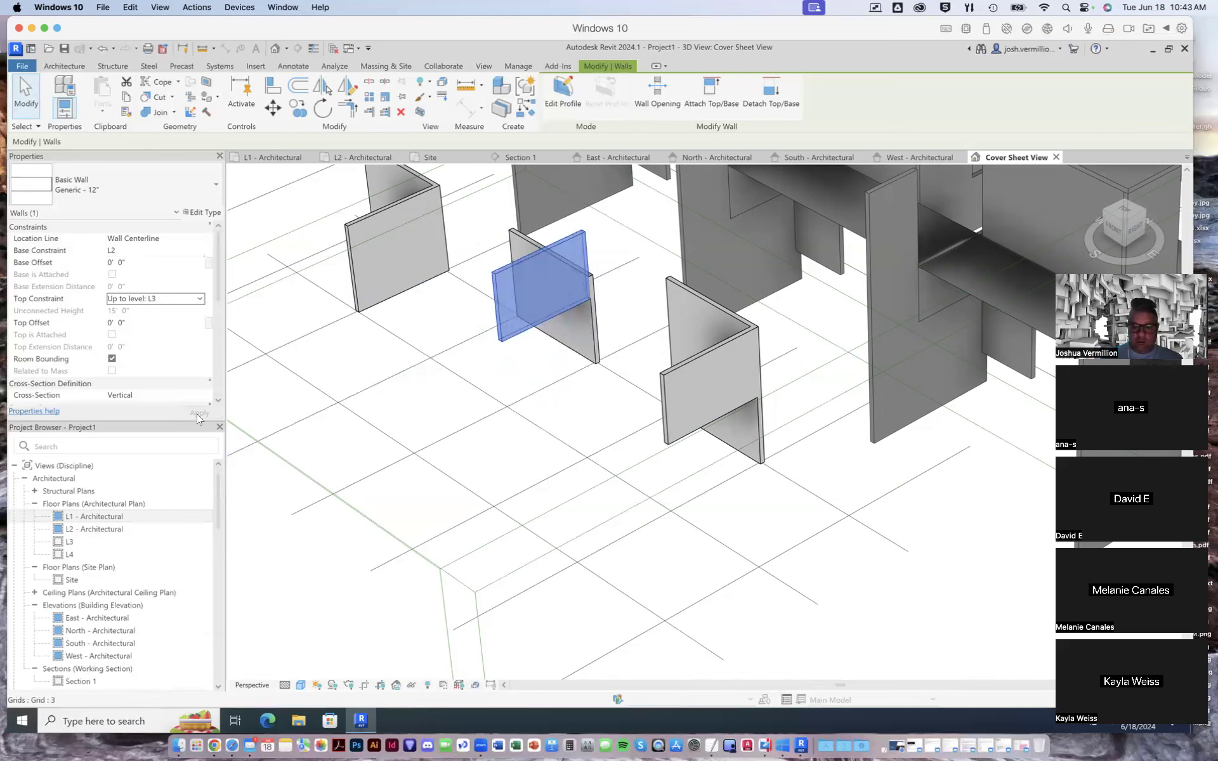
# - Set the top constraint of the adjoining wall in the middle L-shaped pair to Up to level: L3
pyautogui.moveTo(532, 245); pyautogui.dragTo(530, 240)
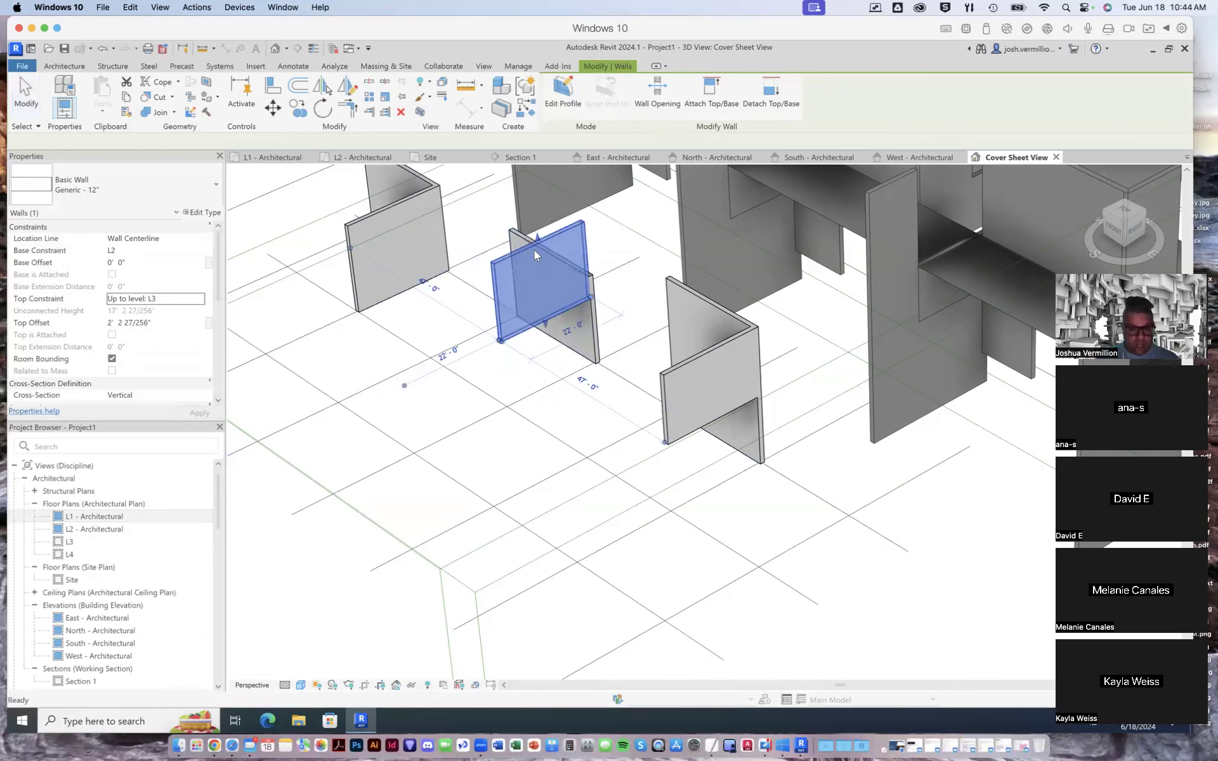
pyautogui.press('Escape')
pyautogui.click(524, 248)
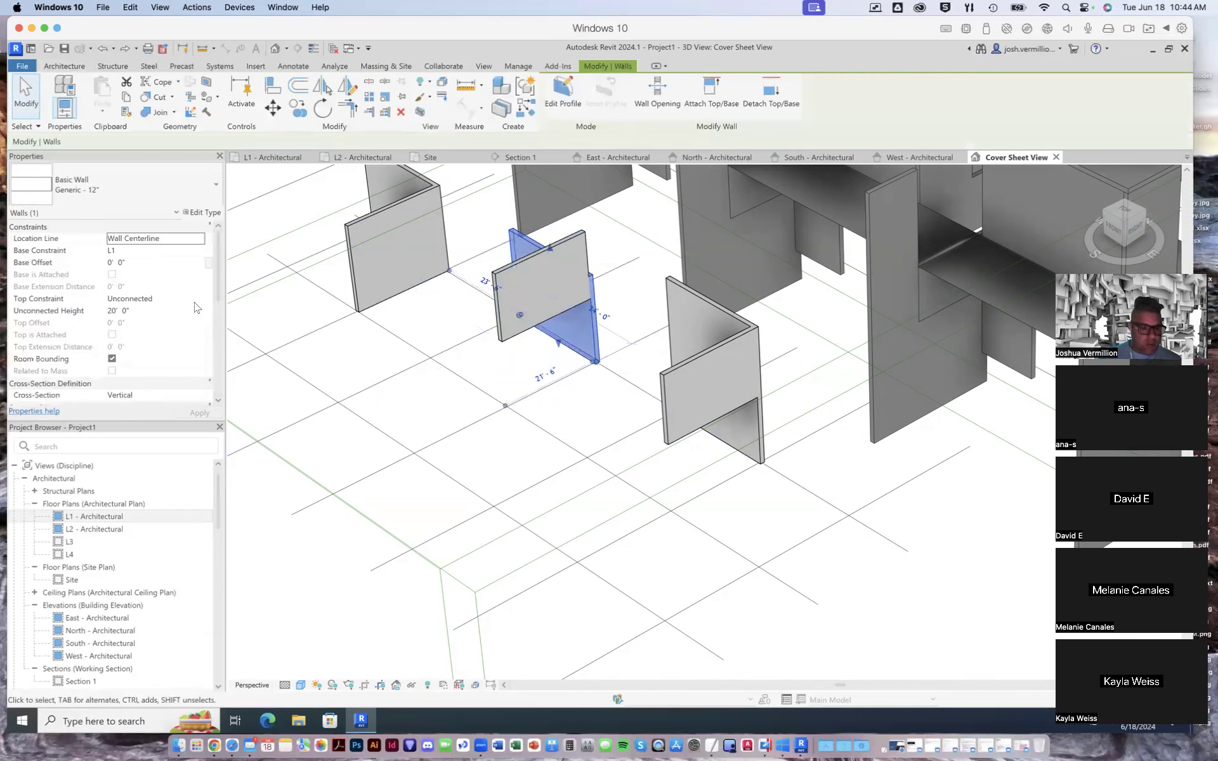
pyautogui.click(156, 299)
pyautogui.click(158, 299)
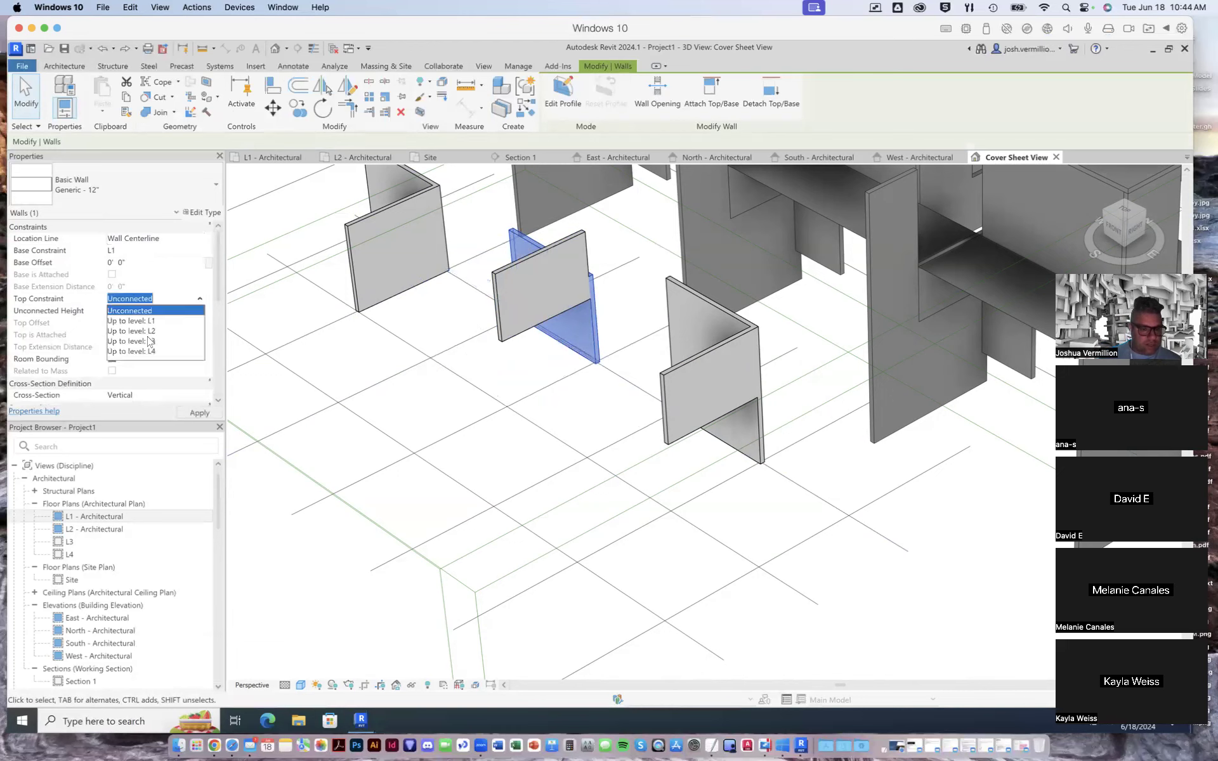
pyautogui.click(151, 340)
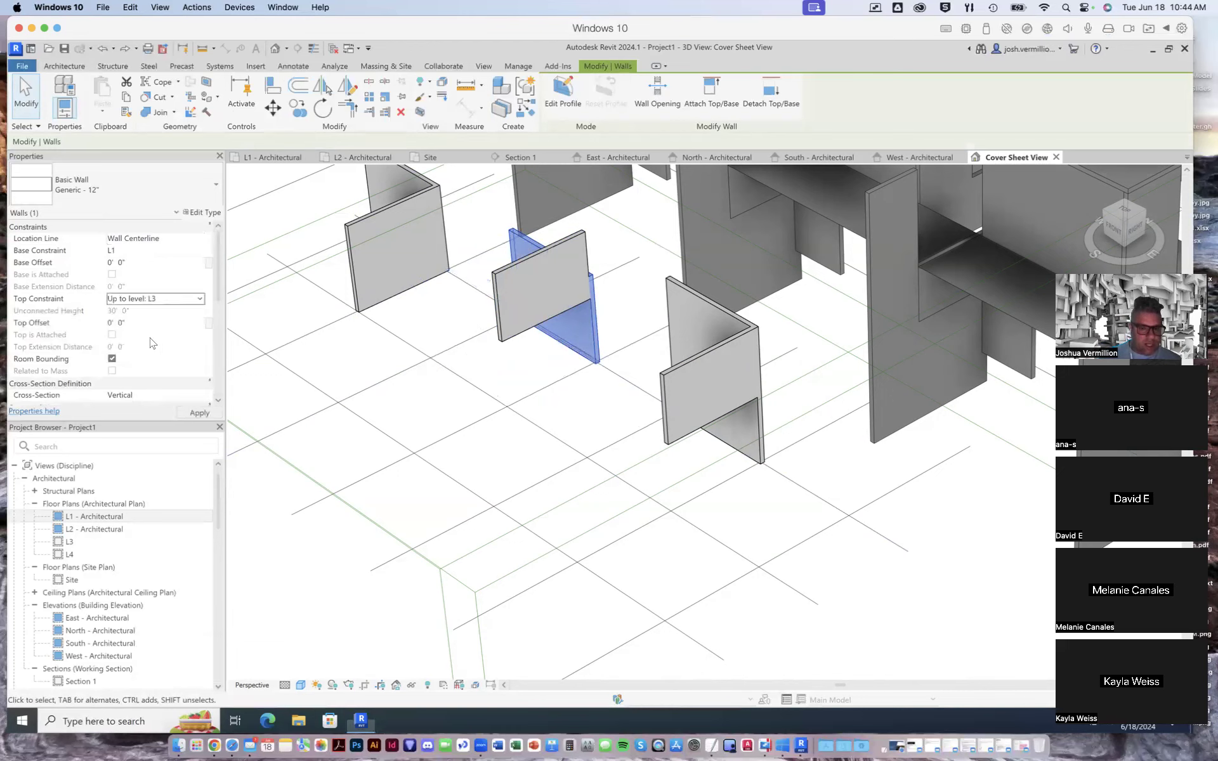
# - Set the top constraint of the farthest L-shaped pair's front wall to Up to level: L3
pyautogui.click(383, 213)
pyautogui.click(200, 300)
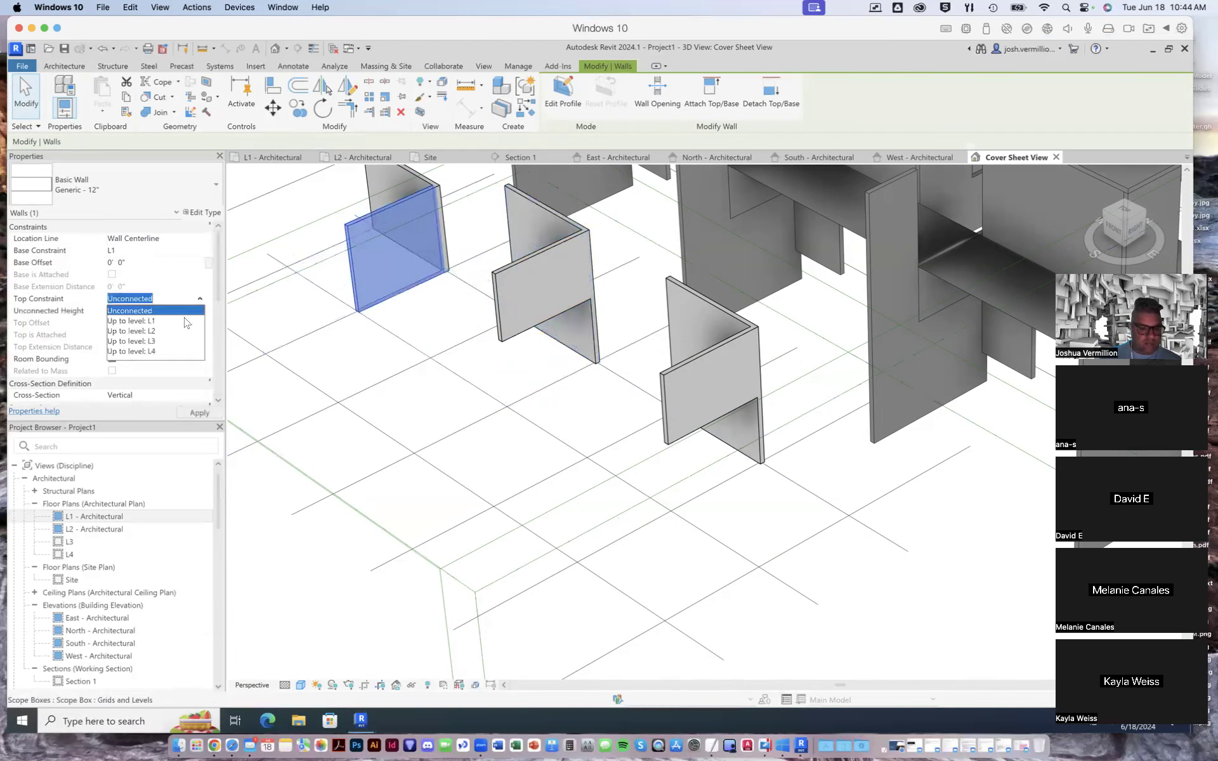
pyautogui.click(161, 341)
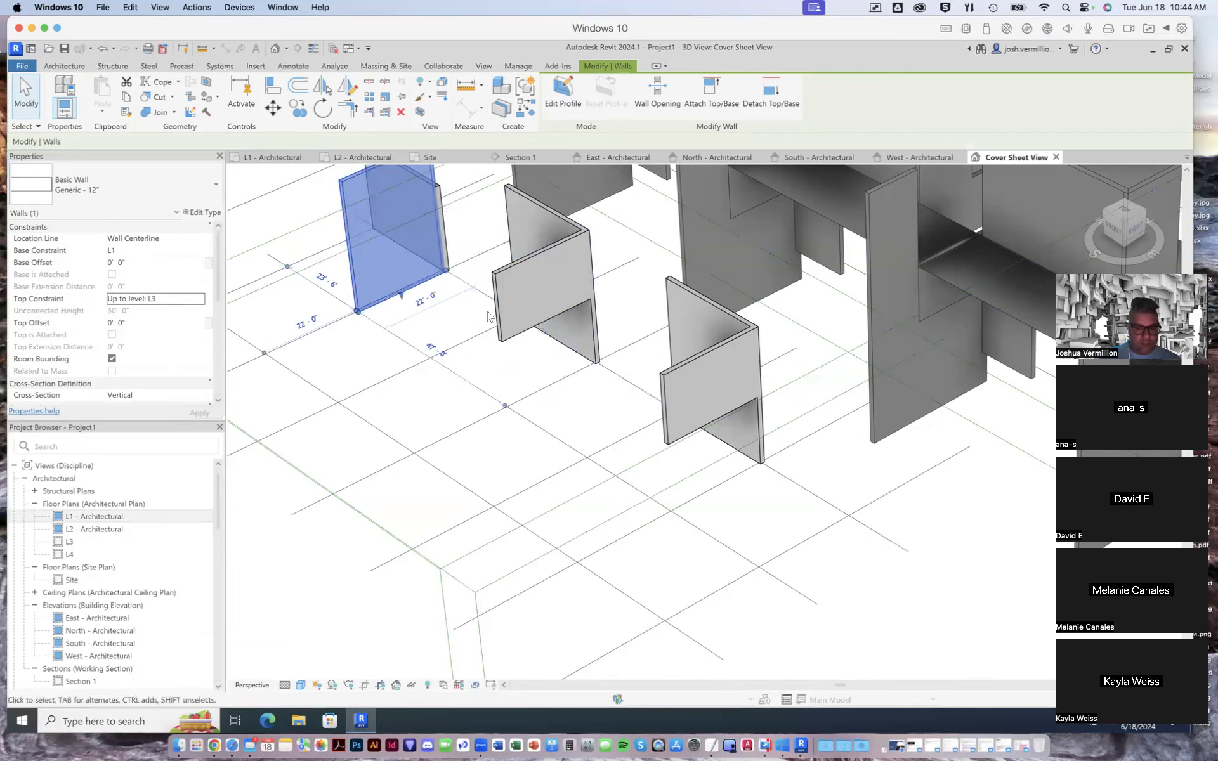
# - Set the top constraint of the adjoining wall in the farthest L-shaped pair to Up to level: L3 and apply it
pyautogui.scroll(-5, 661, 381)
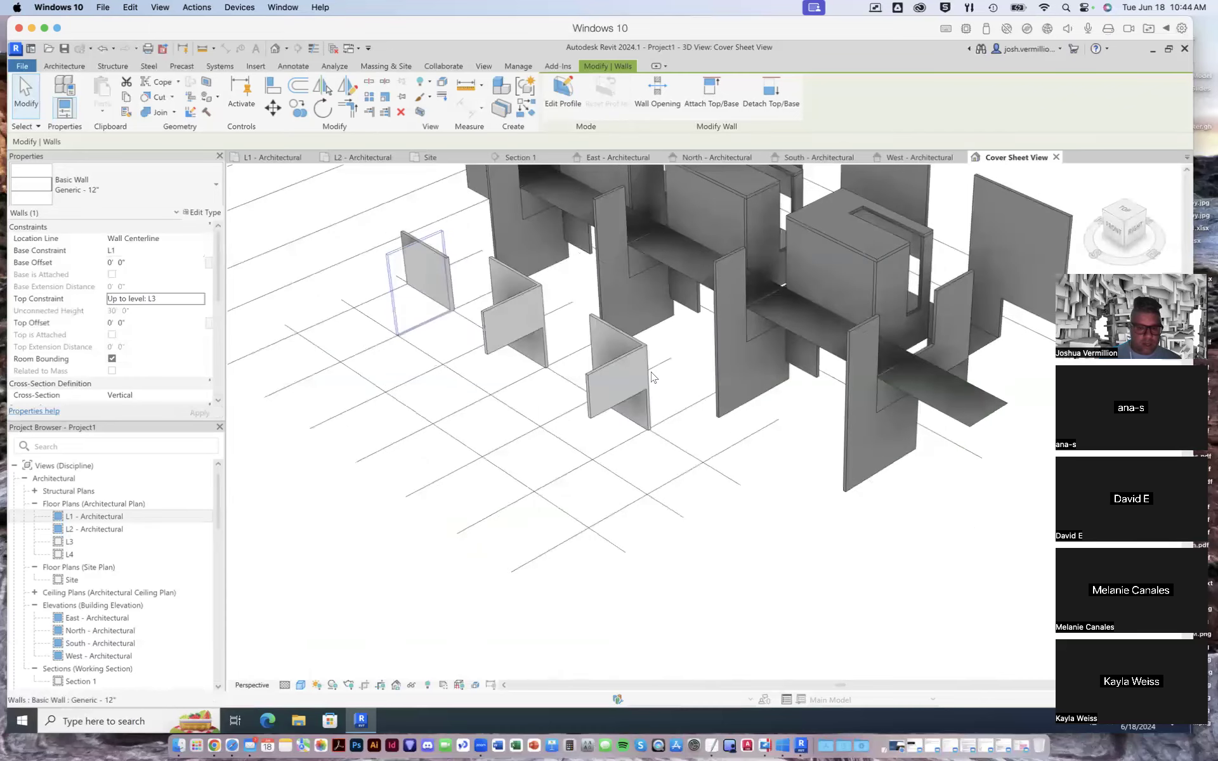
pyautogui.scroll(6, 489, 295)
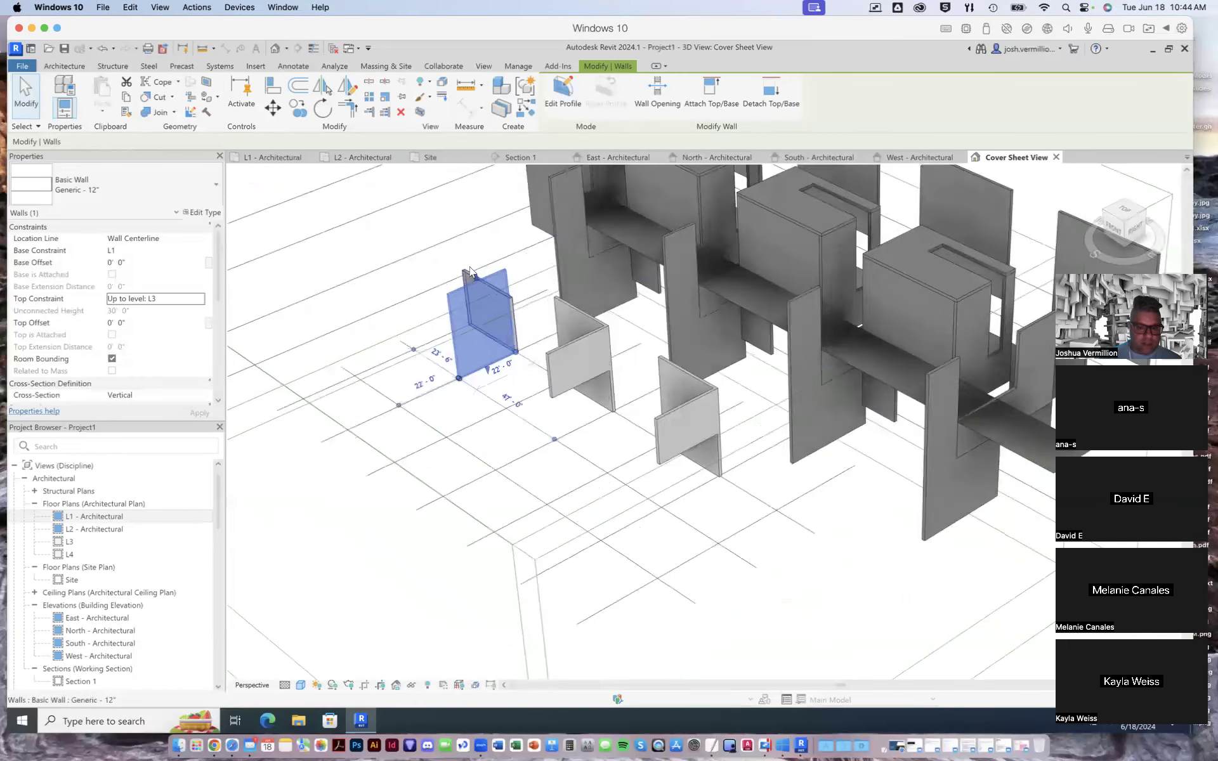
pyautogui.click(475, 310)
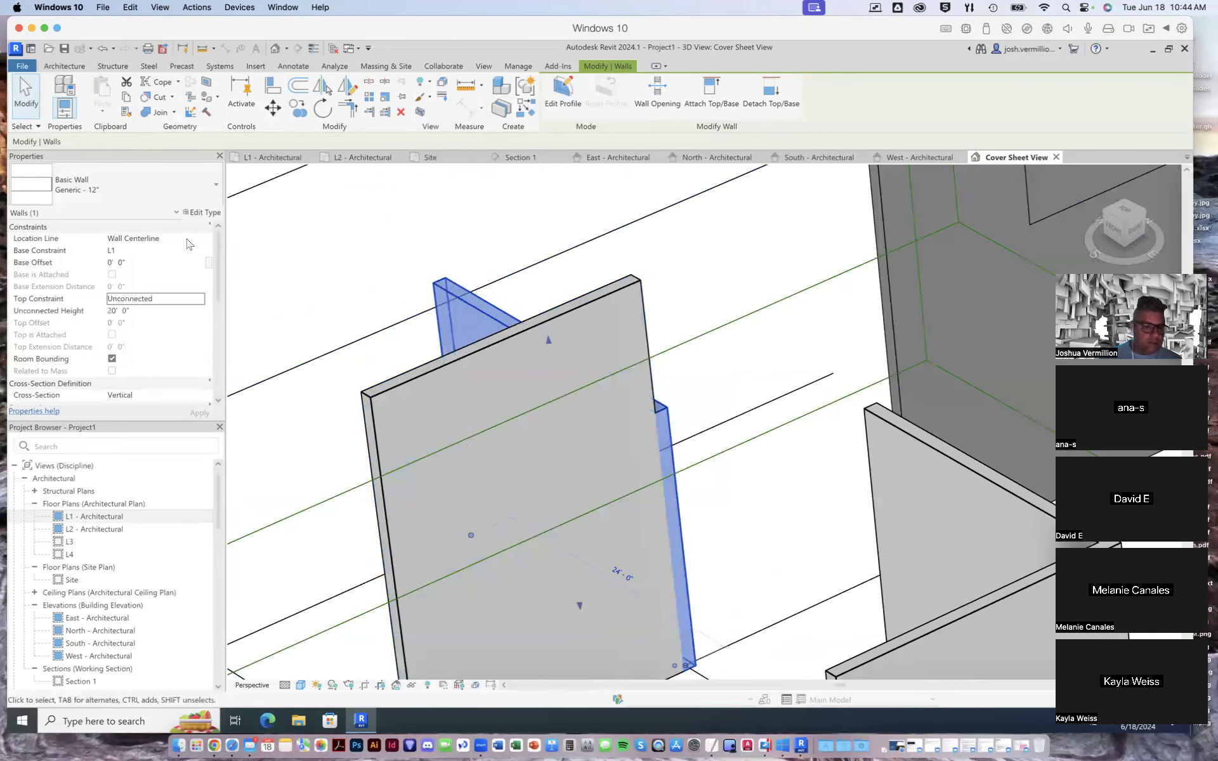
pyautogui.click(202, 305)
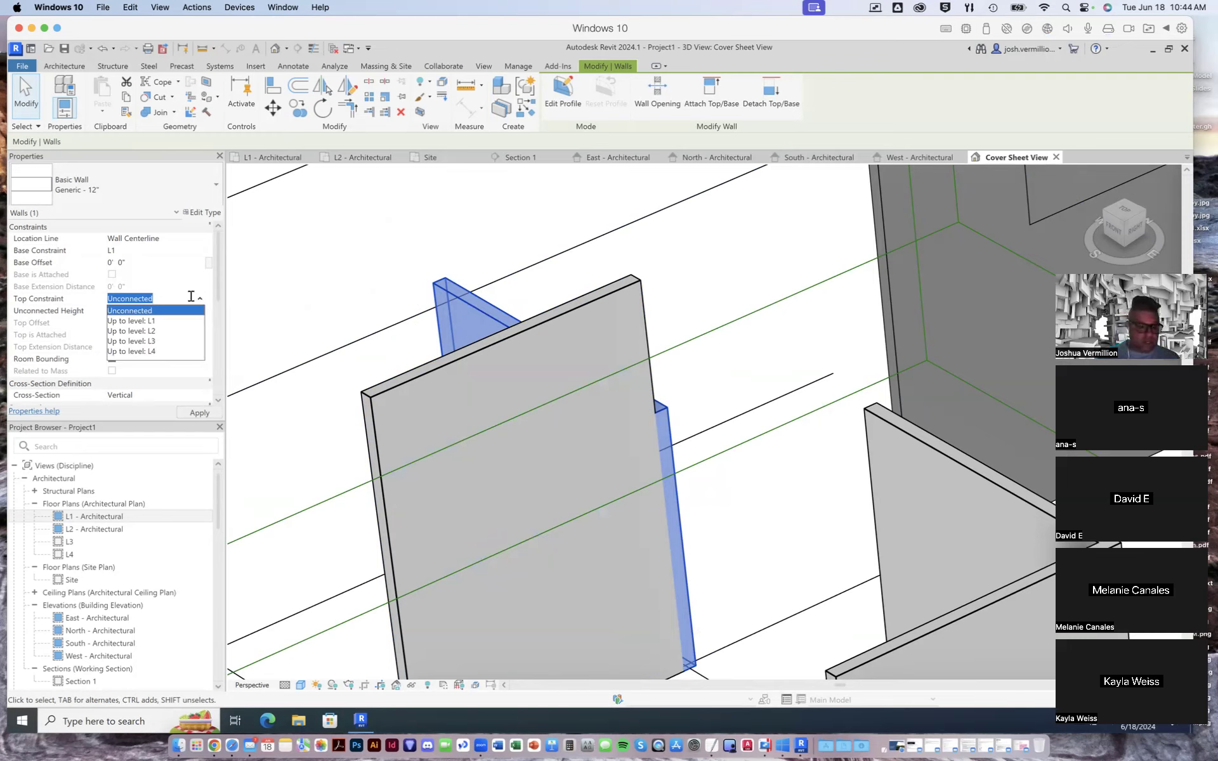
pyautogui.click(152, 343)
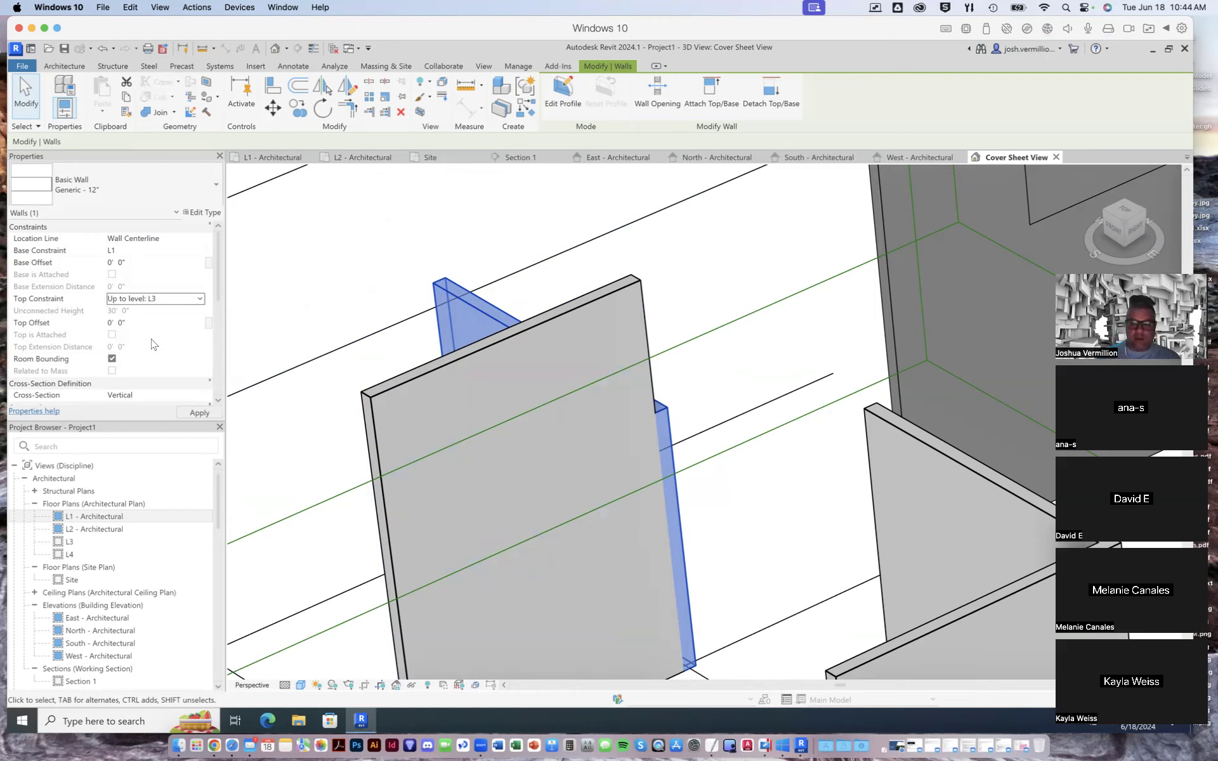
pyautogui.click(191, 413)
# - Set the base constraint of the farthest L-shaped pair's front wall to L2 and clear the selection
pyautogui.scroll(-2, 426, 296)
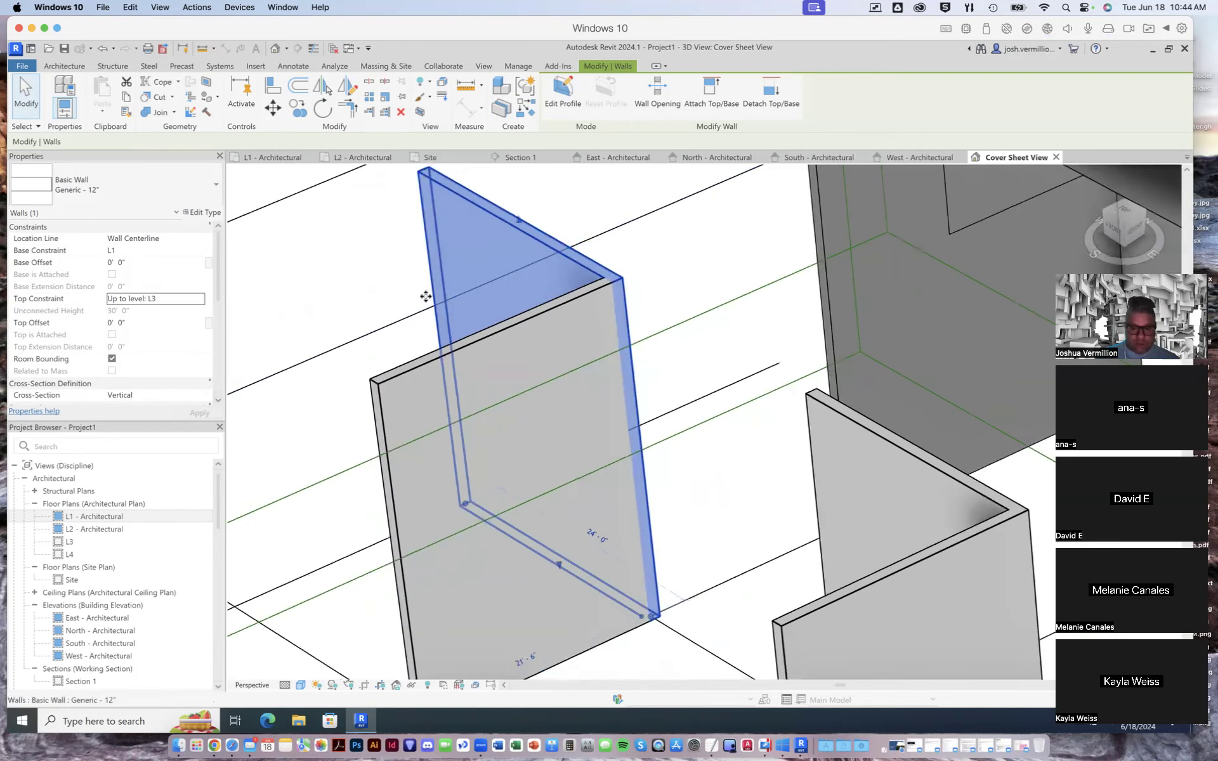
pyautogui.scroll(-2, 426, 297)
pyautogui.scroll(3, 417, 354)
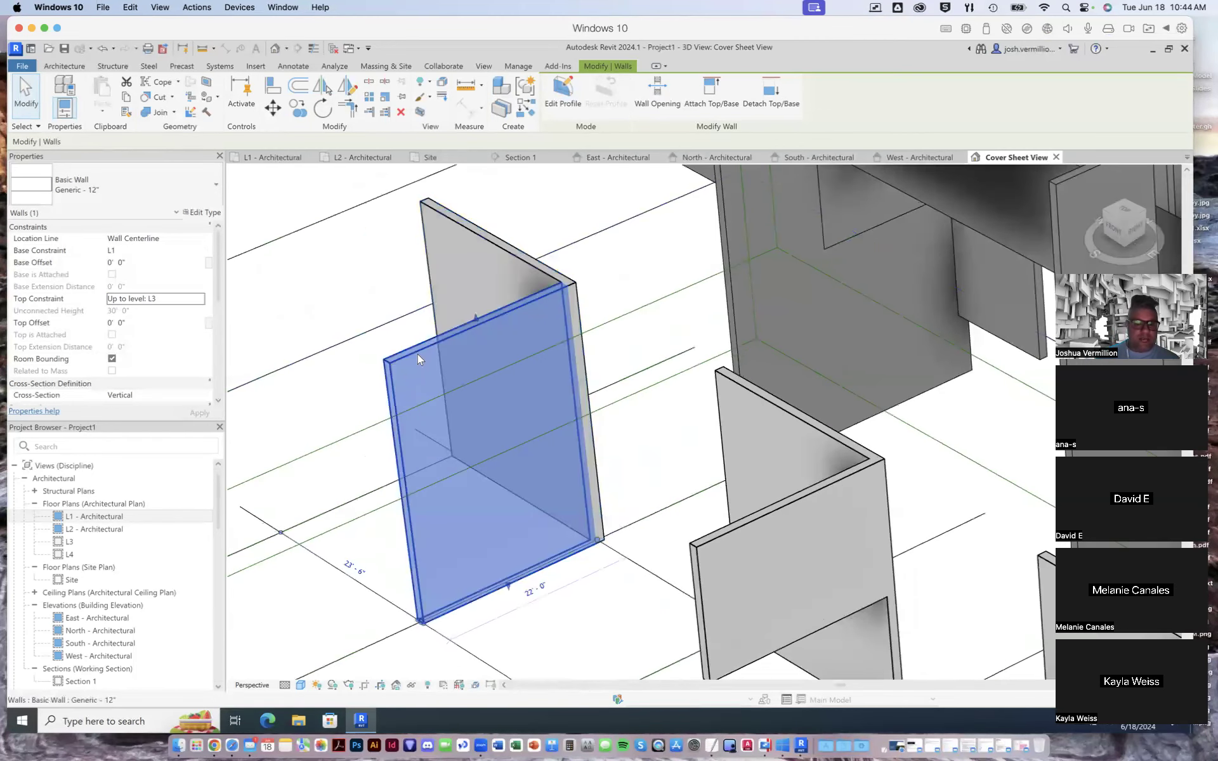
pyautogui.click(200, 252)
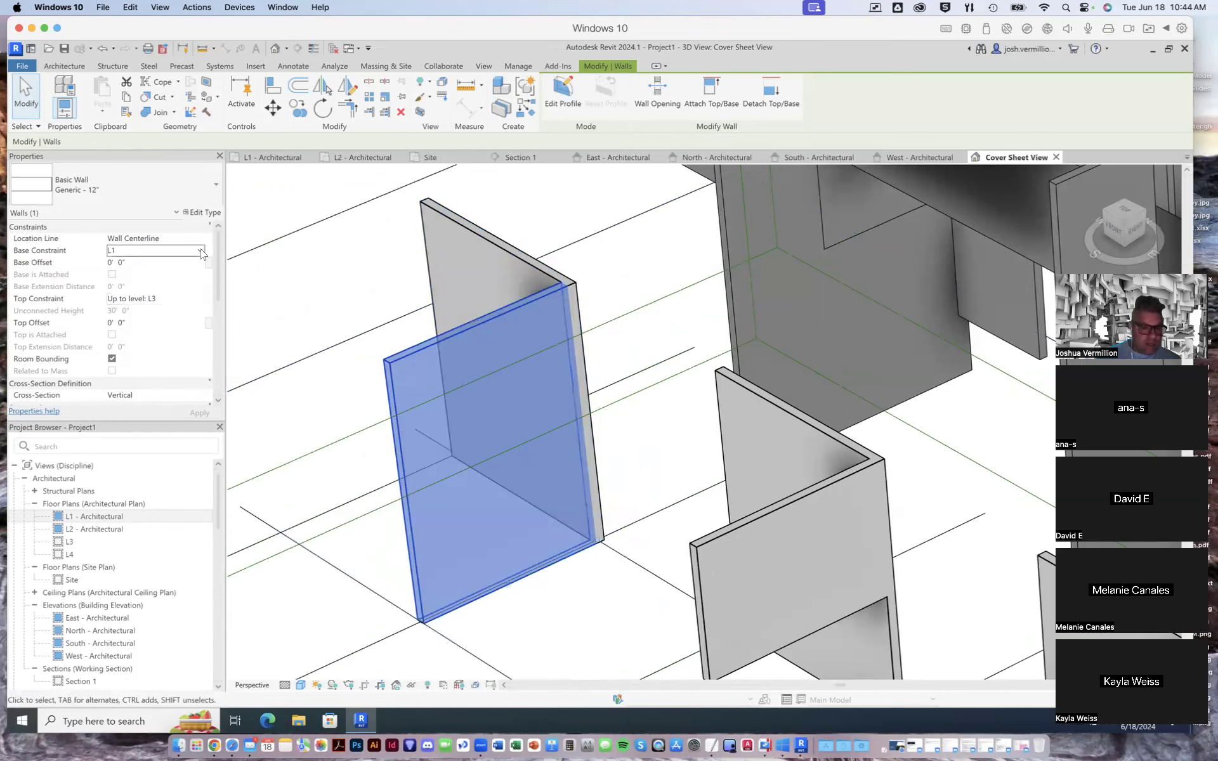
pyautogui.click(200, 251)
pyautogui.click(169, 273)
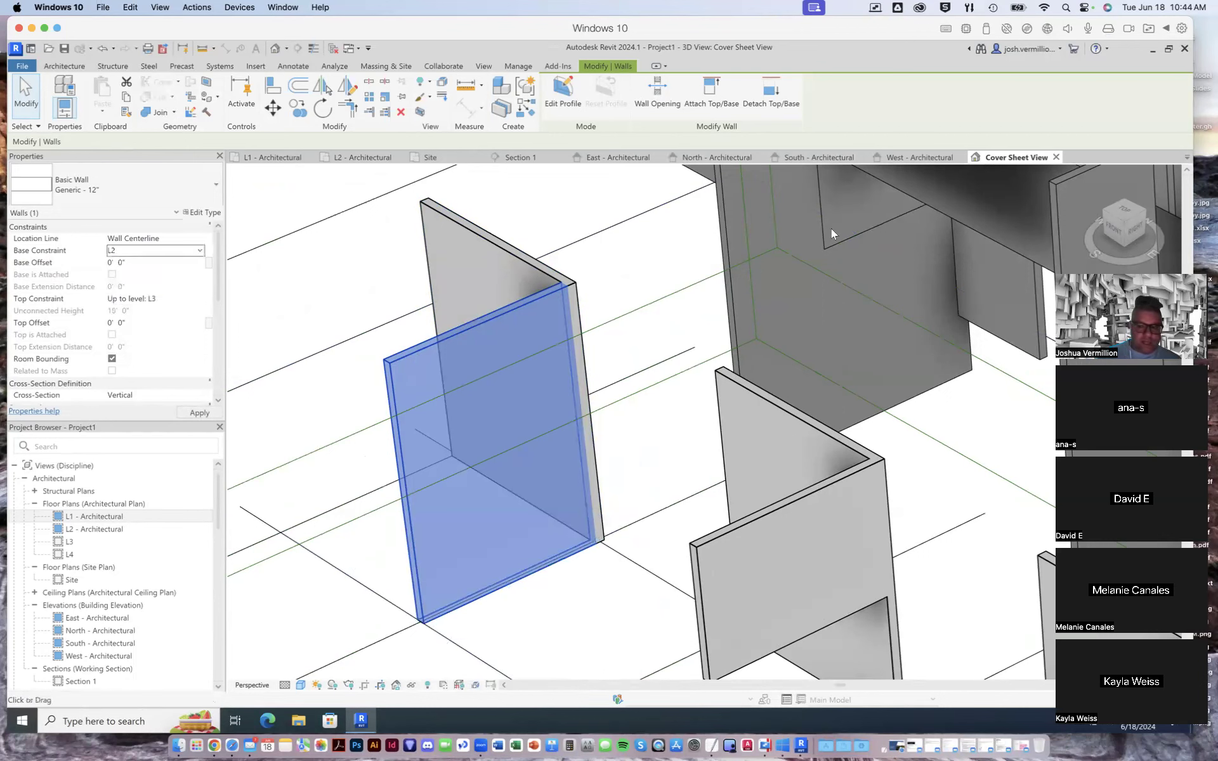
pyautogui.scroll(-2, 868, 245)
pyautogui.scroll(-3, 865, 243)
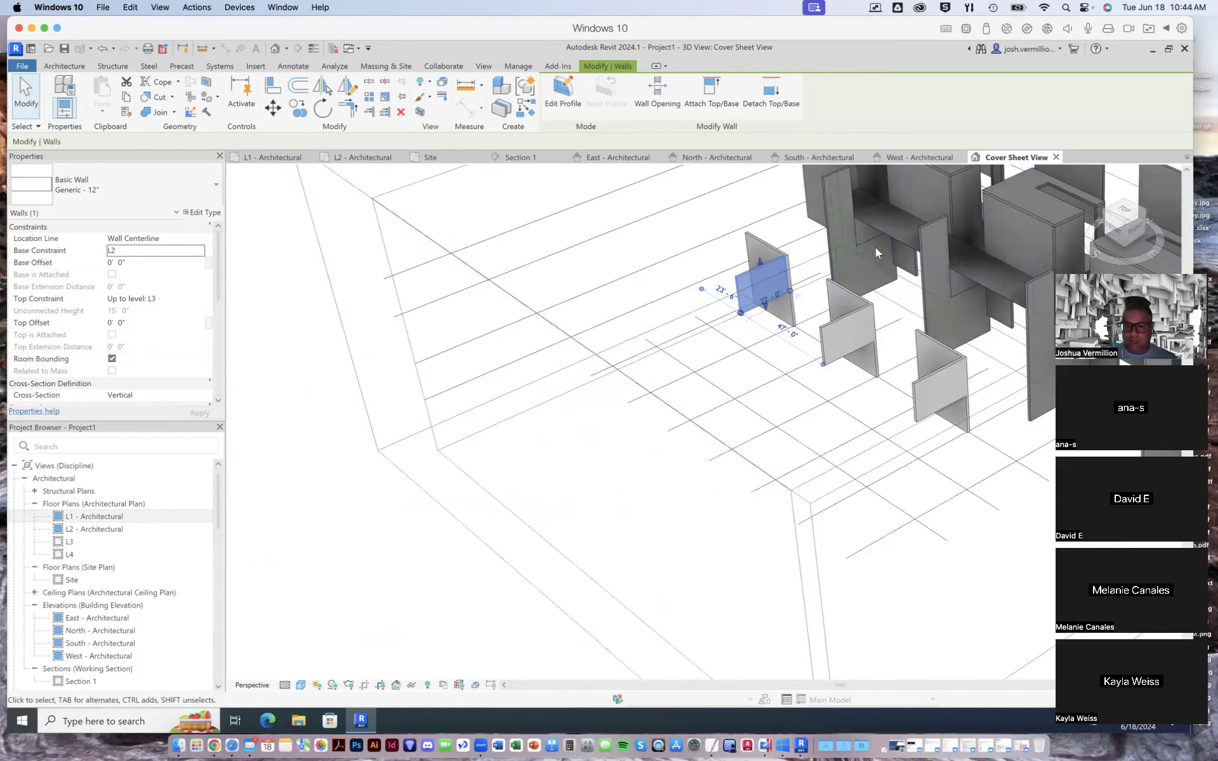
pyautogui.click(377, 373)
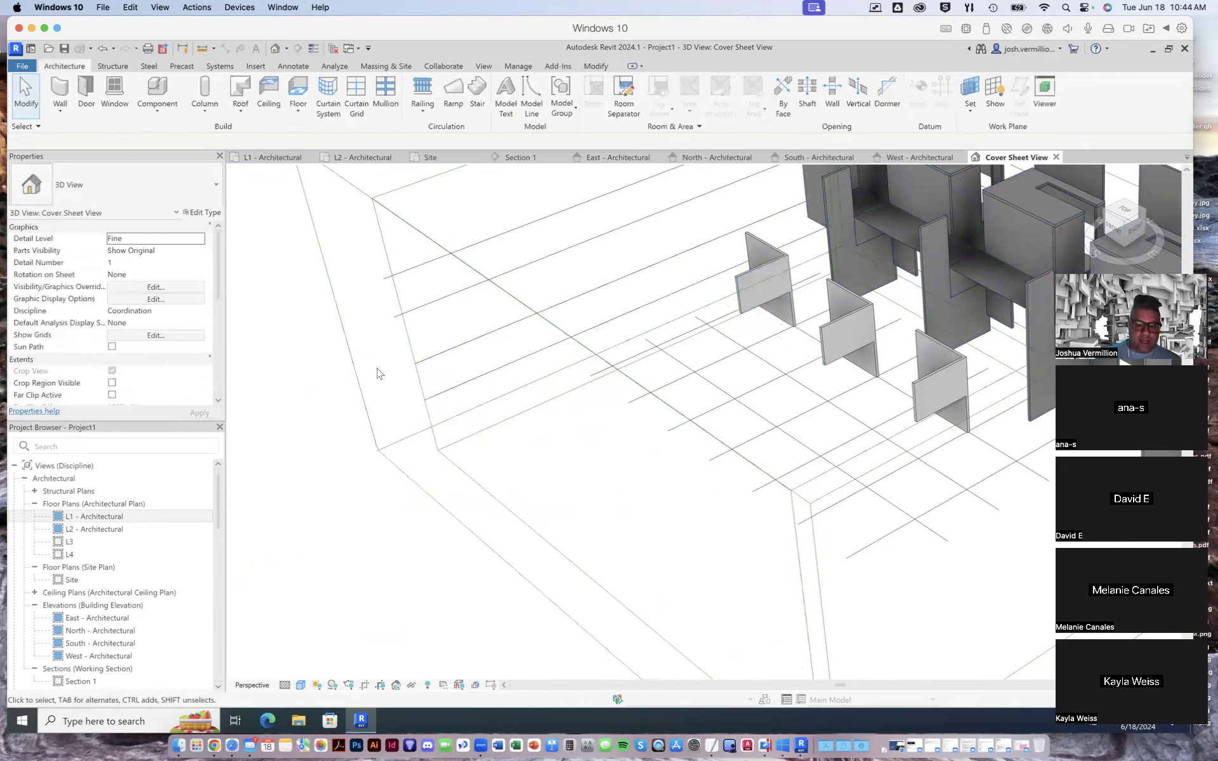
# - Create a Generic - 8" wall by face on the farthest freestanding rear panel of the reference model
pyautogui.scroll(-2, 539, 373)
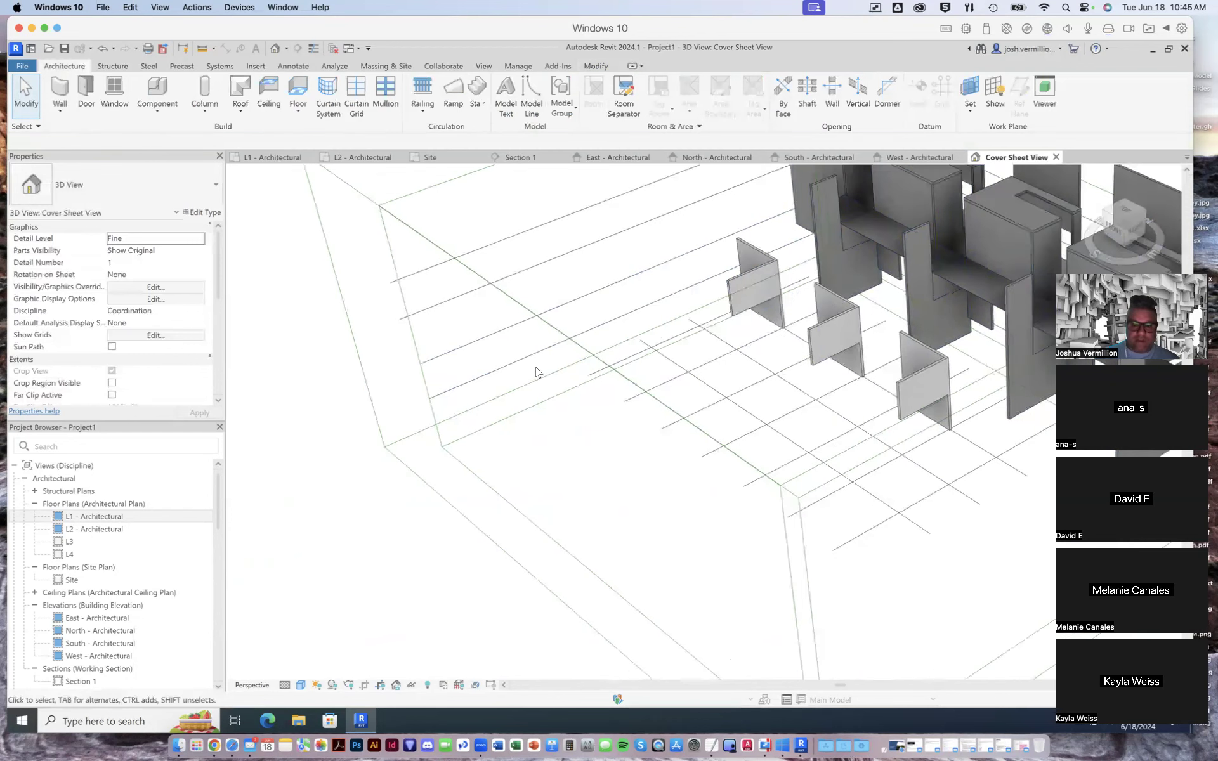
pyautogui.scroll(-3, 539, 373)
pyautogui.scroll(1, 875, 240)
pyautogui.scroll(2, 857, 276)
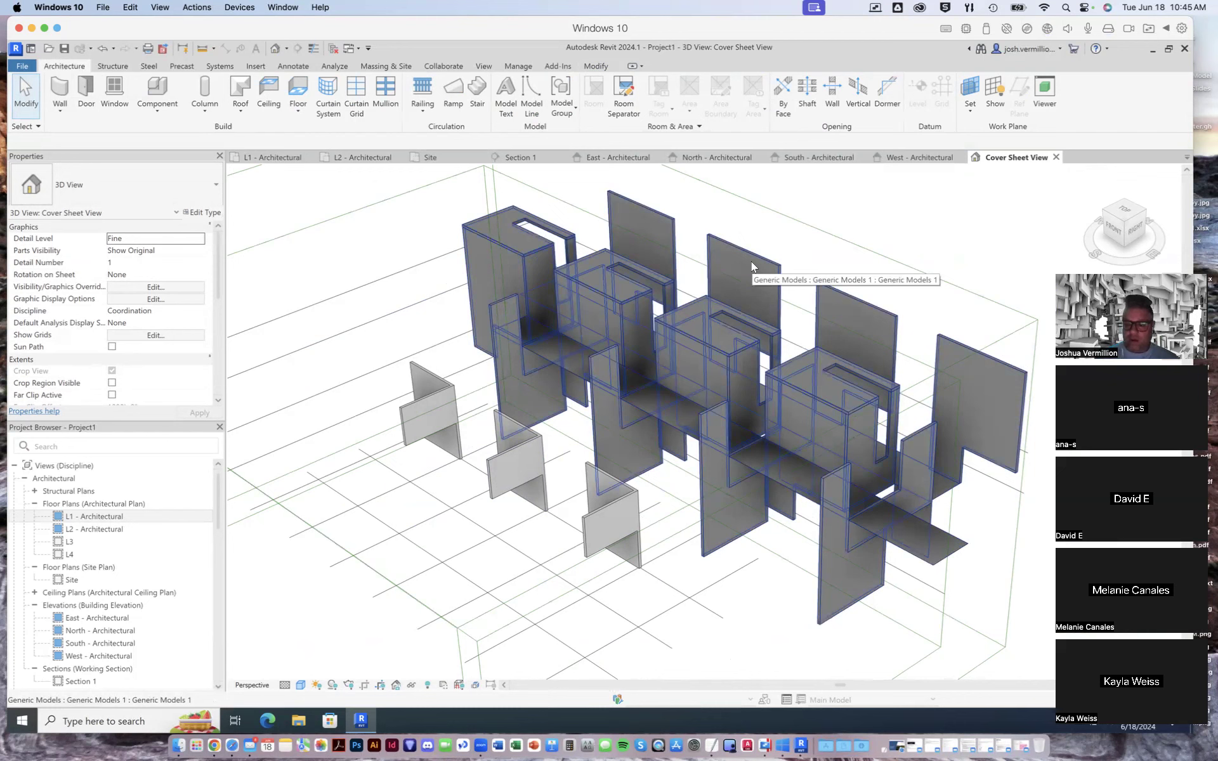
pyautogui.click(58, 108)
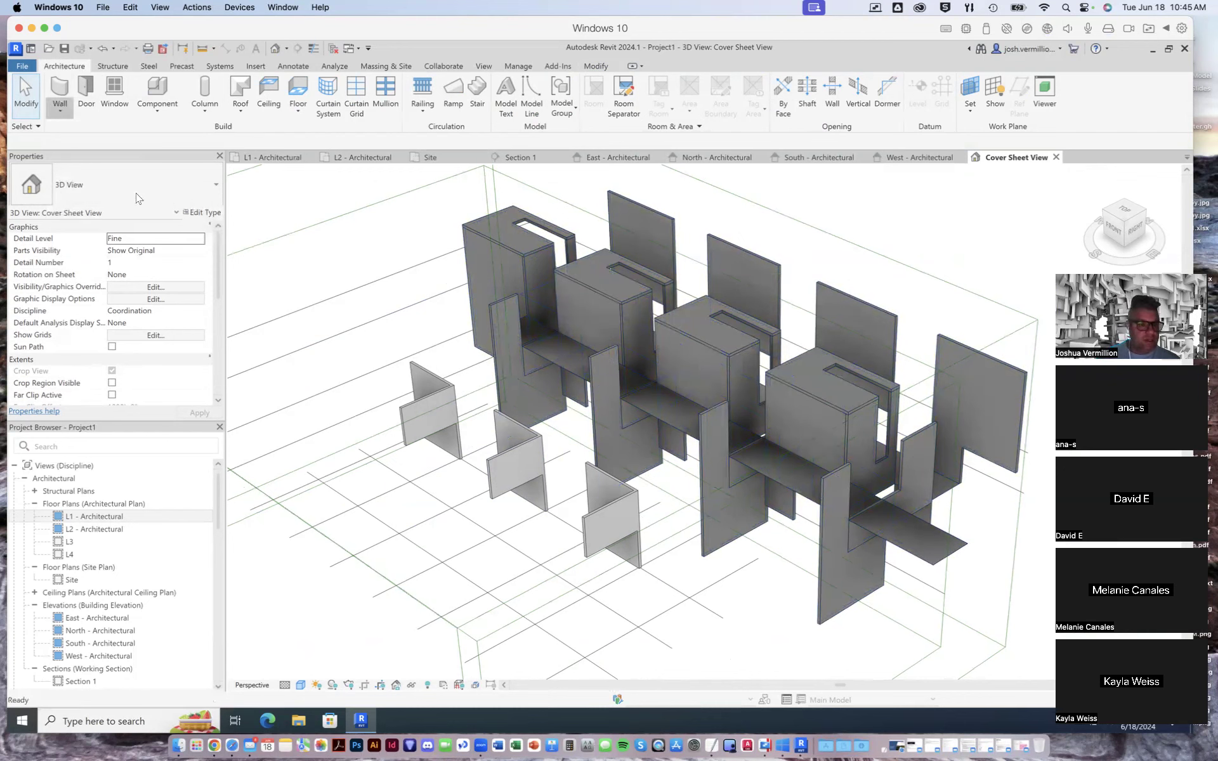
pyautogui.click(661, 212)
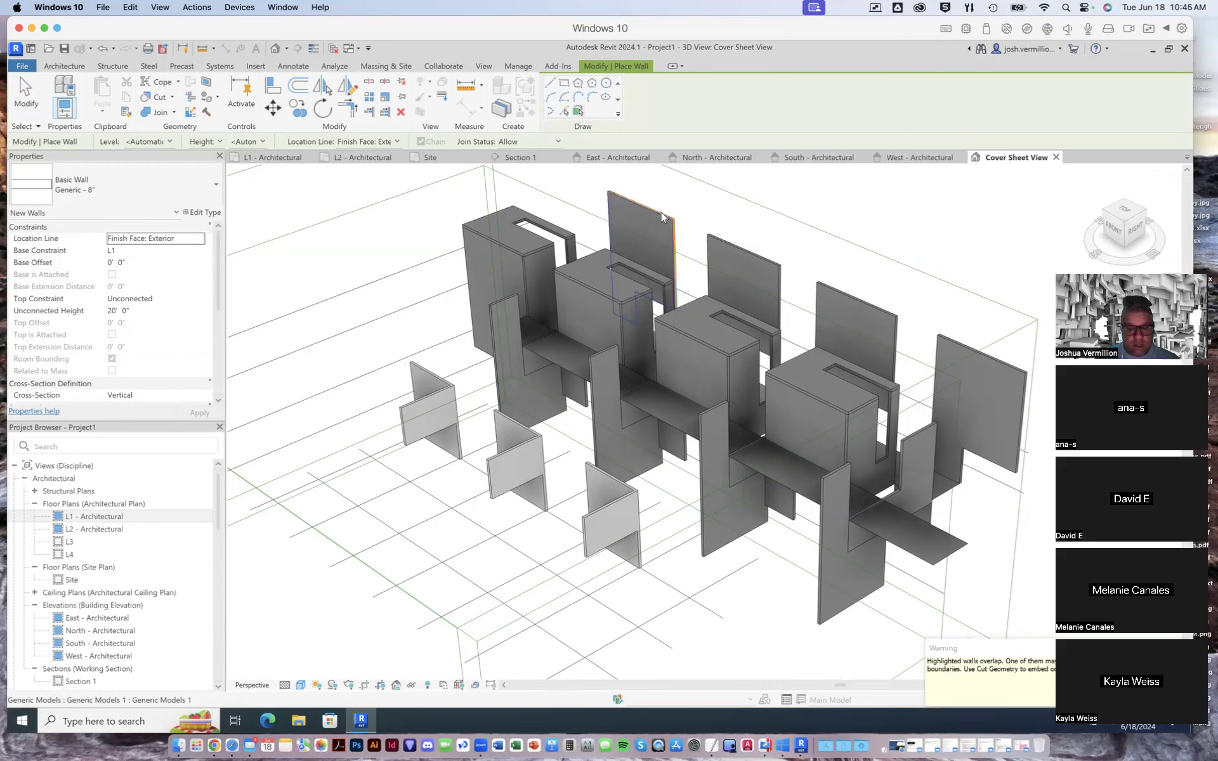
pyautogui.moveTo(1035, 651); pyautogui.dragTo(888, 623)
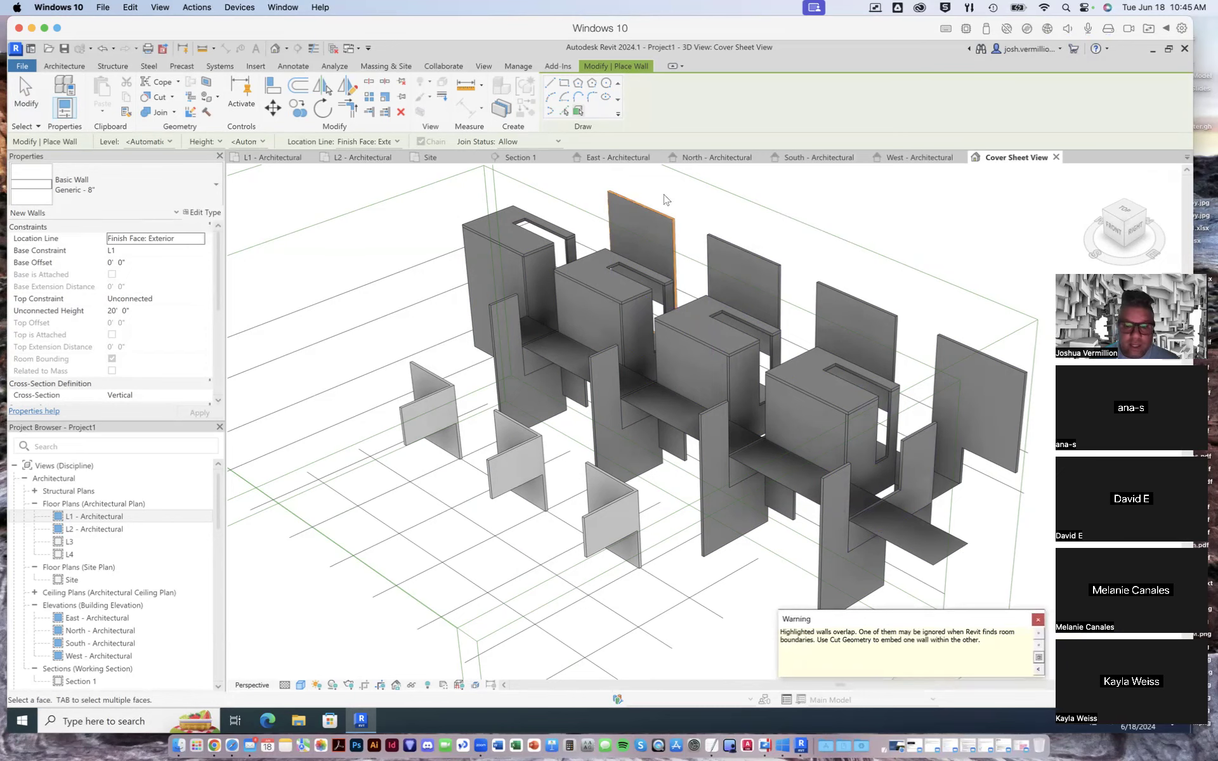
pyautogui.scroll(5, 666, 209)
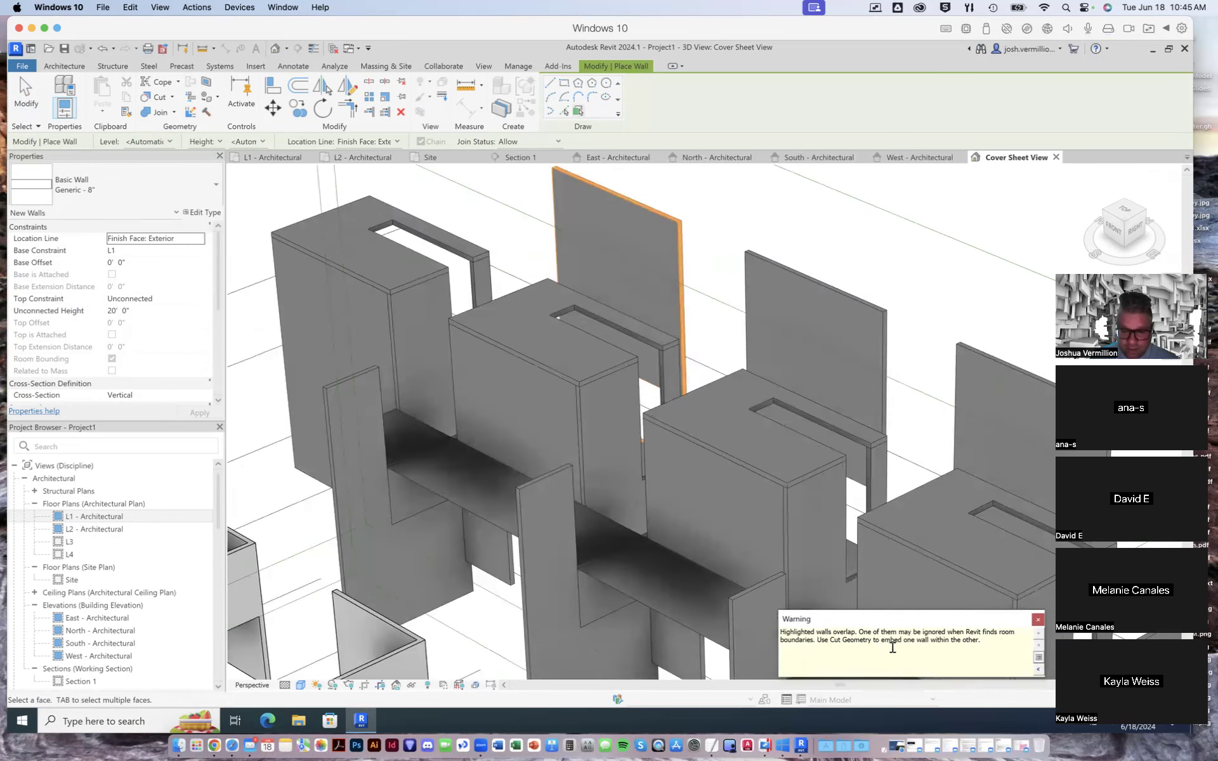
pyautogui.click(1037, 619)
pyautogui.press('Escape')
pyautogui.scroll(-5, 690, 286)
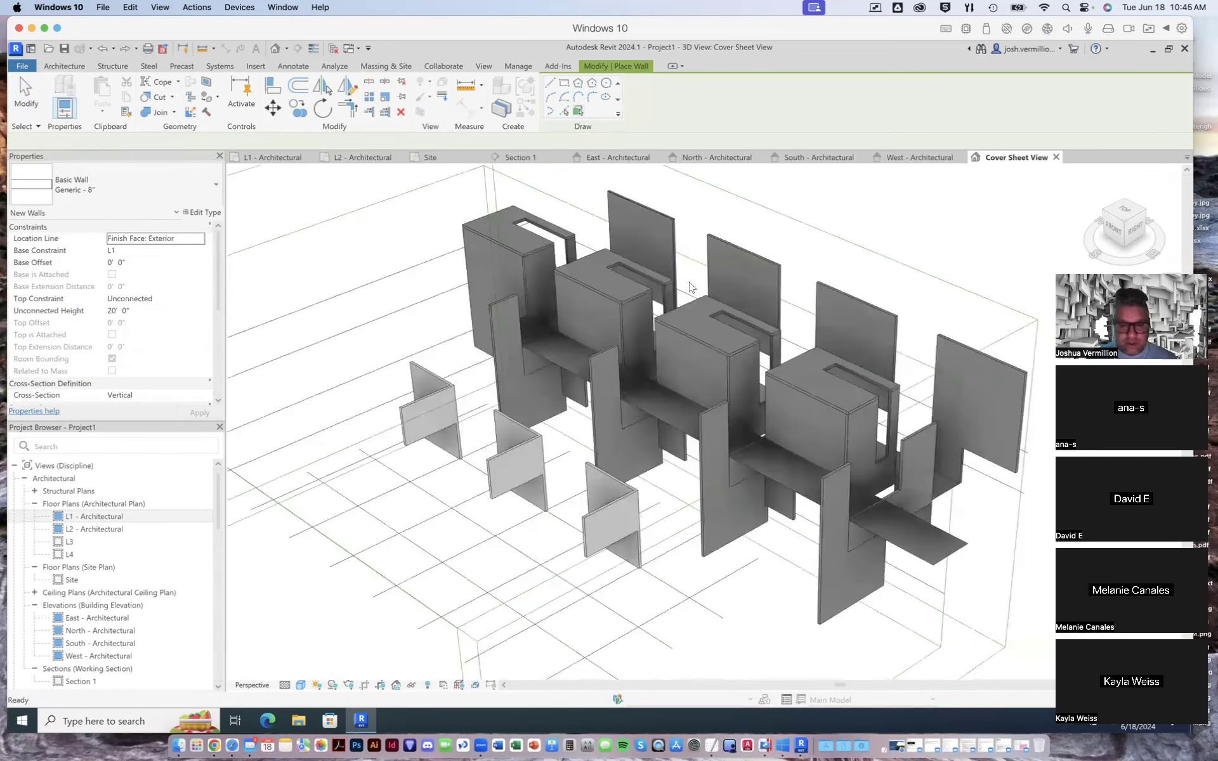
pyautogui.scroll(6, 705, 225)
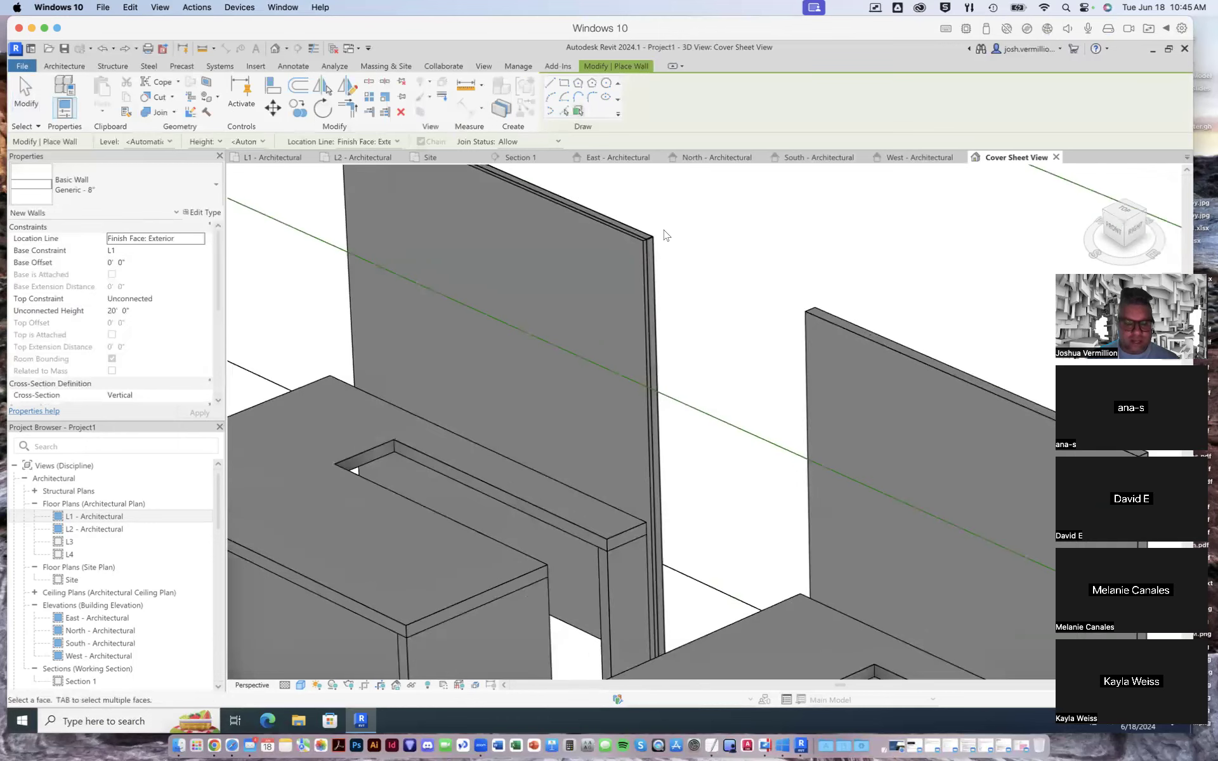
# - Create a Generic - 8" wall by face on the farthest front upright panel of the reference model
pyautogui.scroll(-6, 665, 254)
pyautogui.scroll(-3, 736, 240)
pyautogui.scroll(5, 734, 238)
pyautogui.scroll(1, 730, 241)
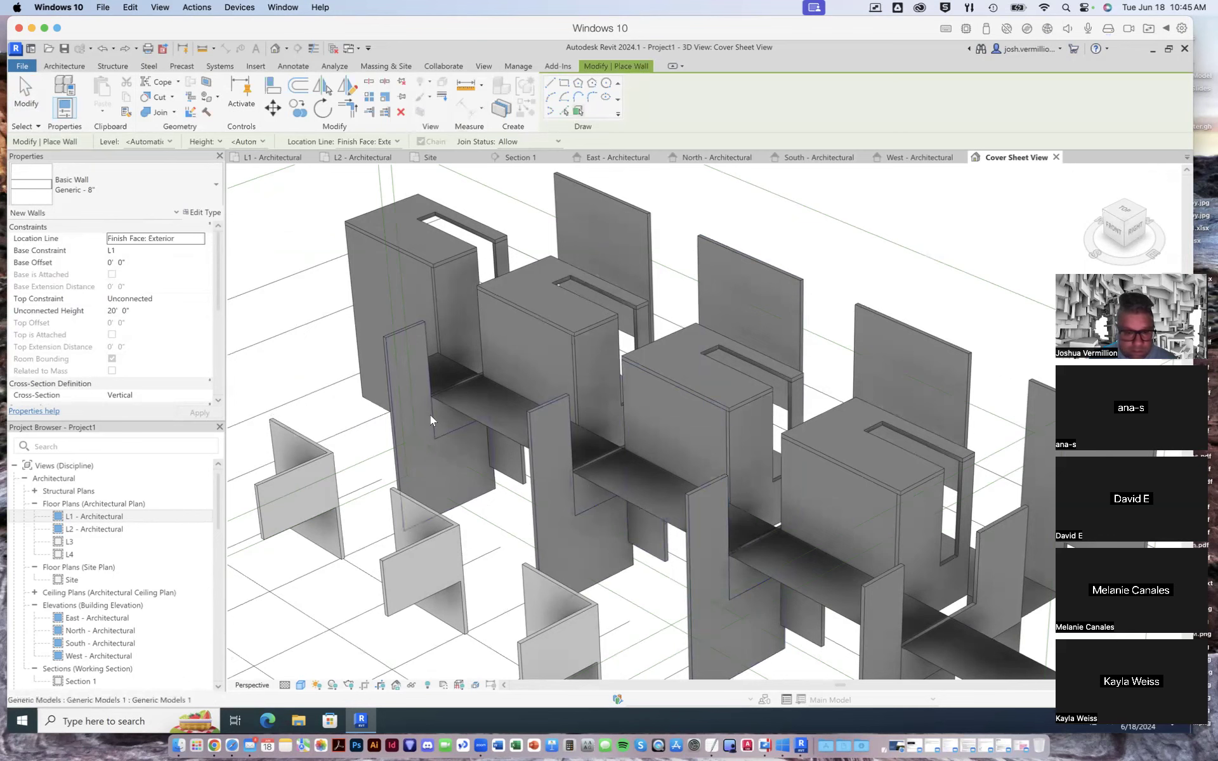
pyautogui.click(57, 66)
pyautogui.click(60, 112)
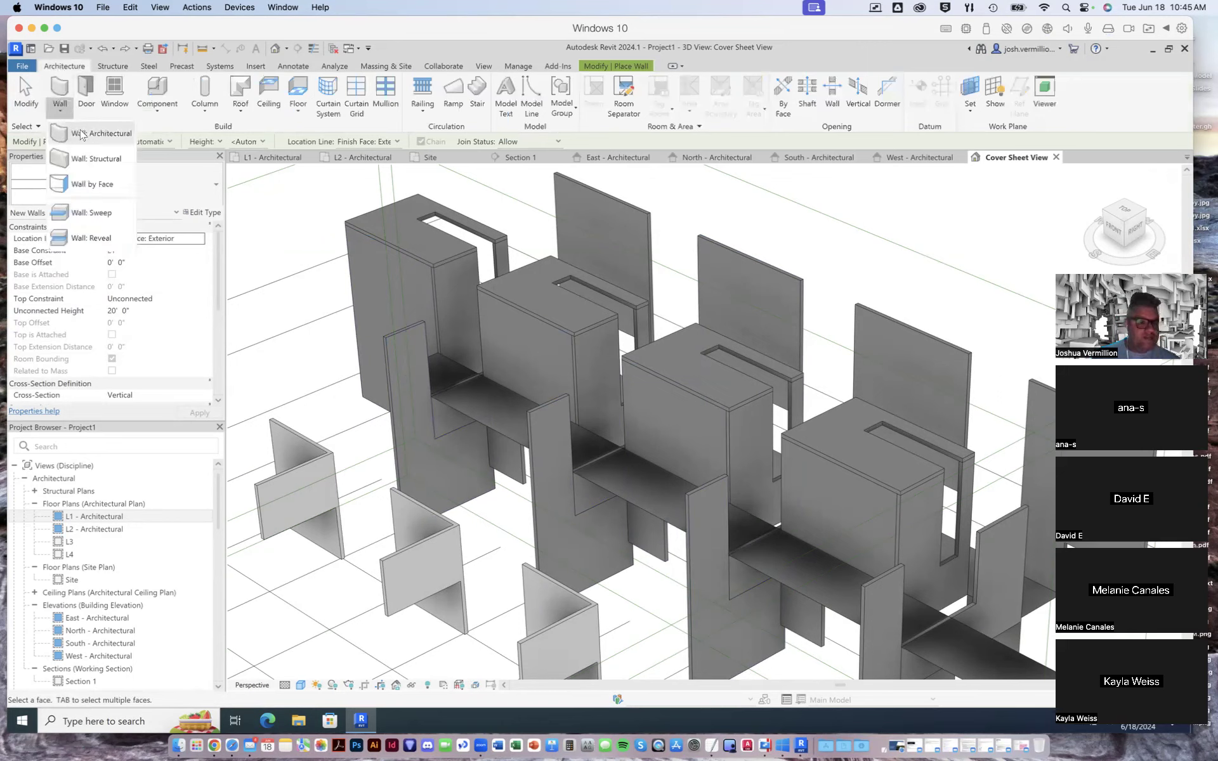
pyautogui.click(82, 134)
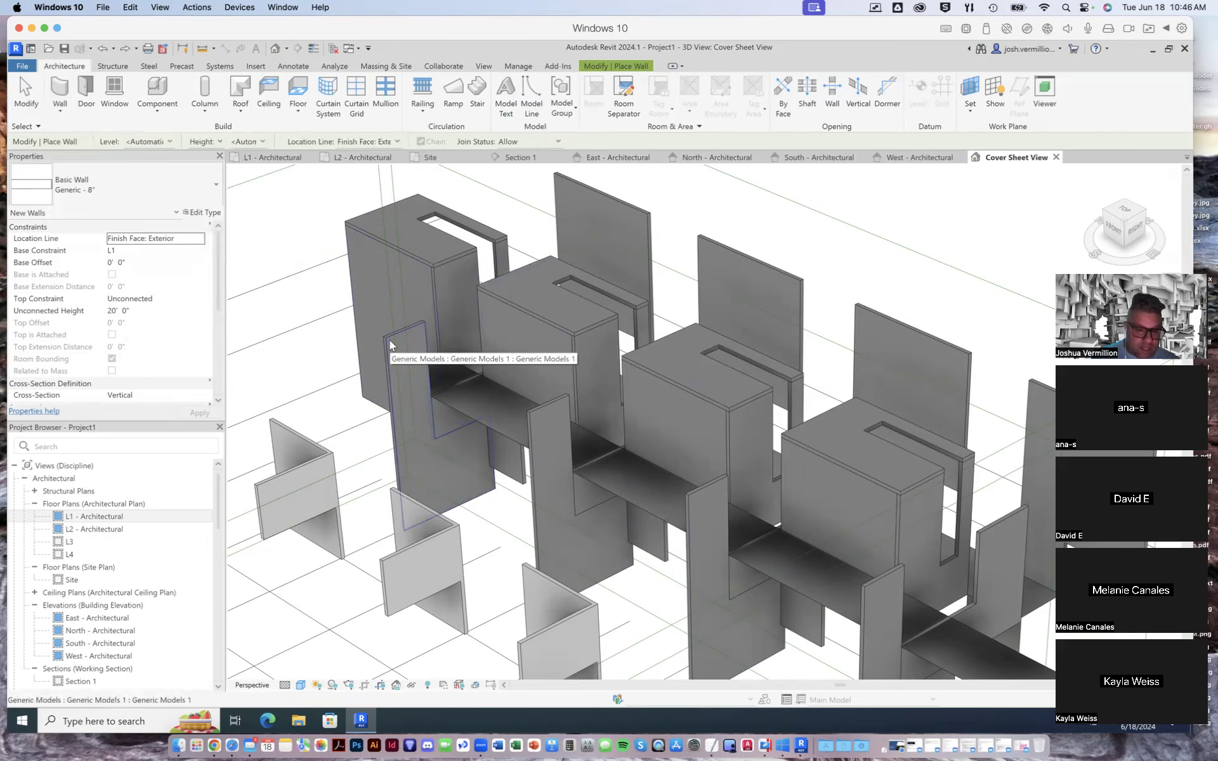
pyautogui.scroll(3, 389, 340)
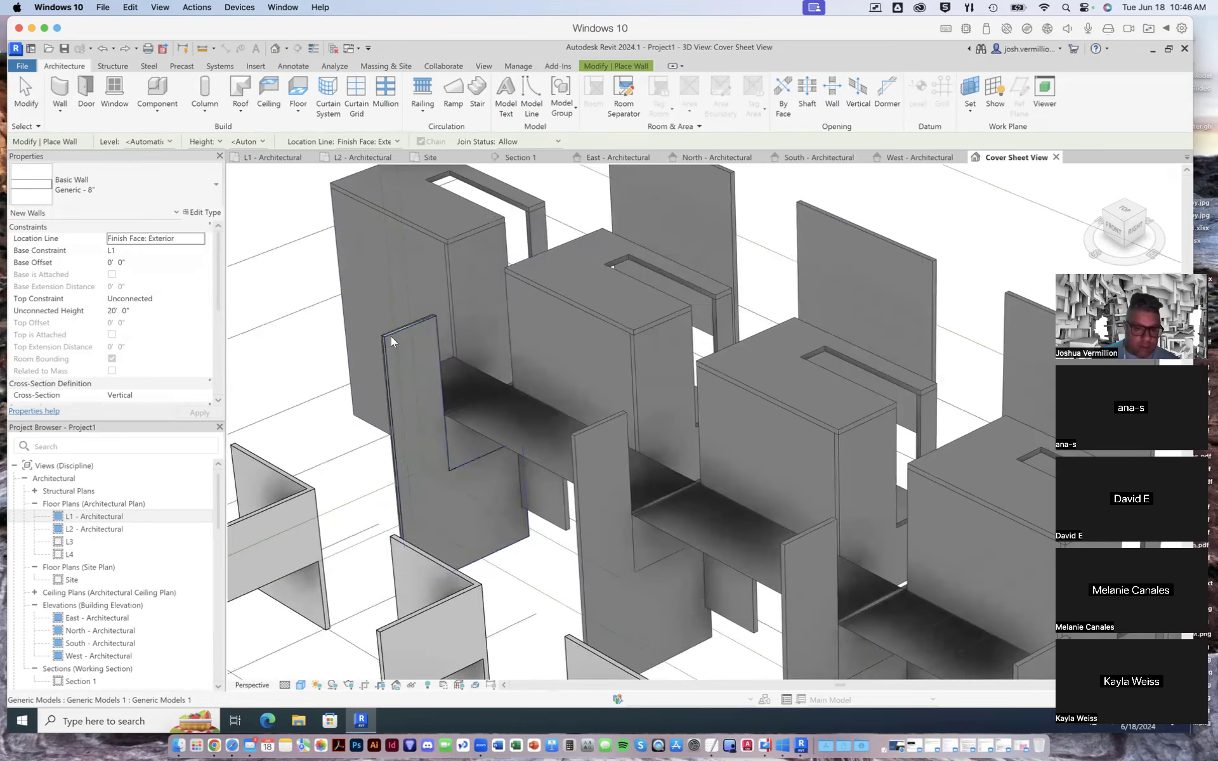
pyautogui.scroll(5, 390, 343)
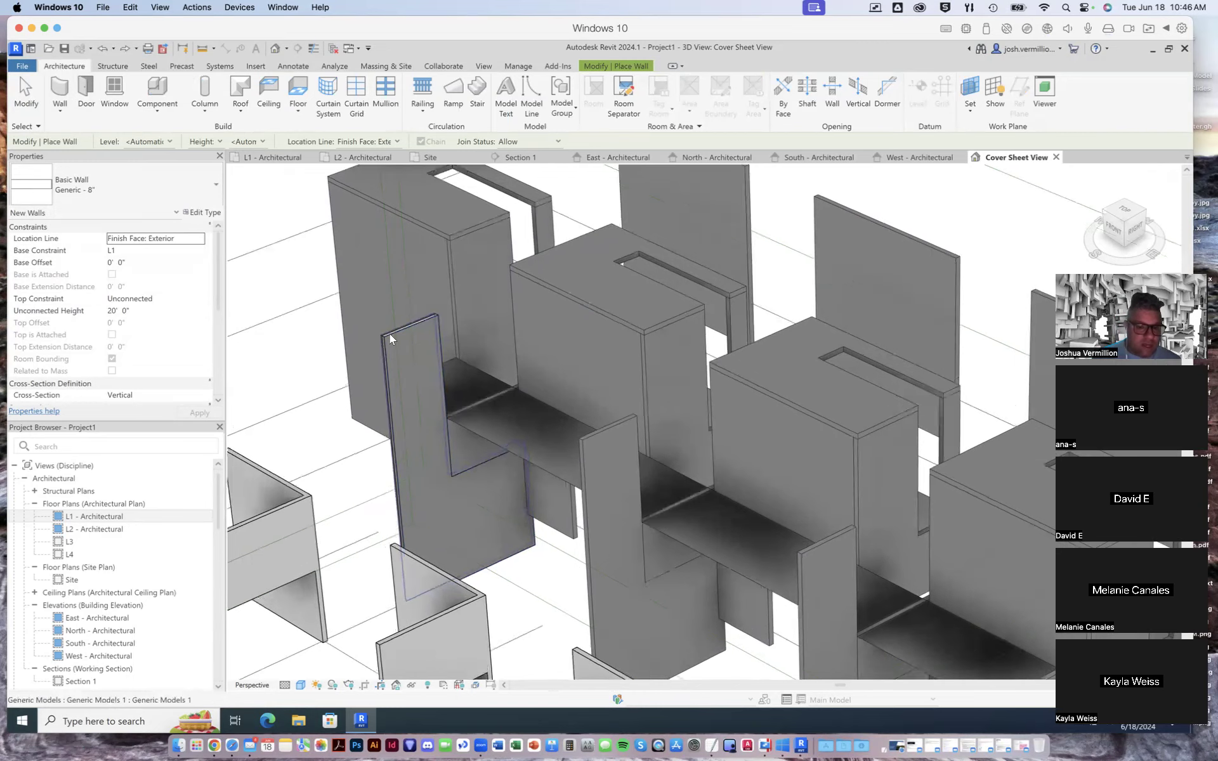
pyautogui.scroll(-2, 385, 342)
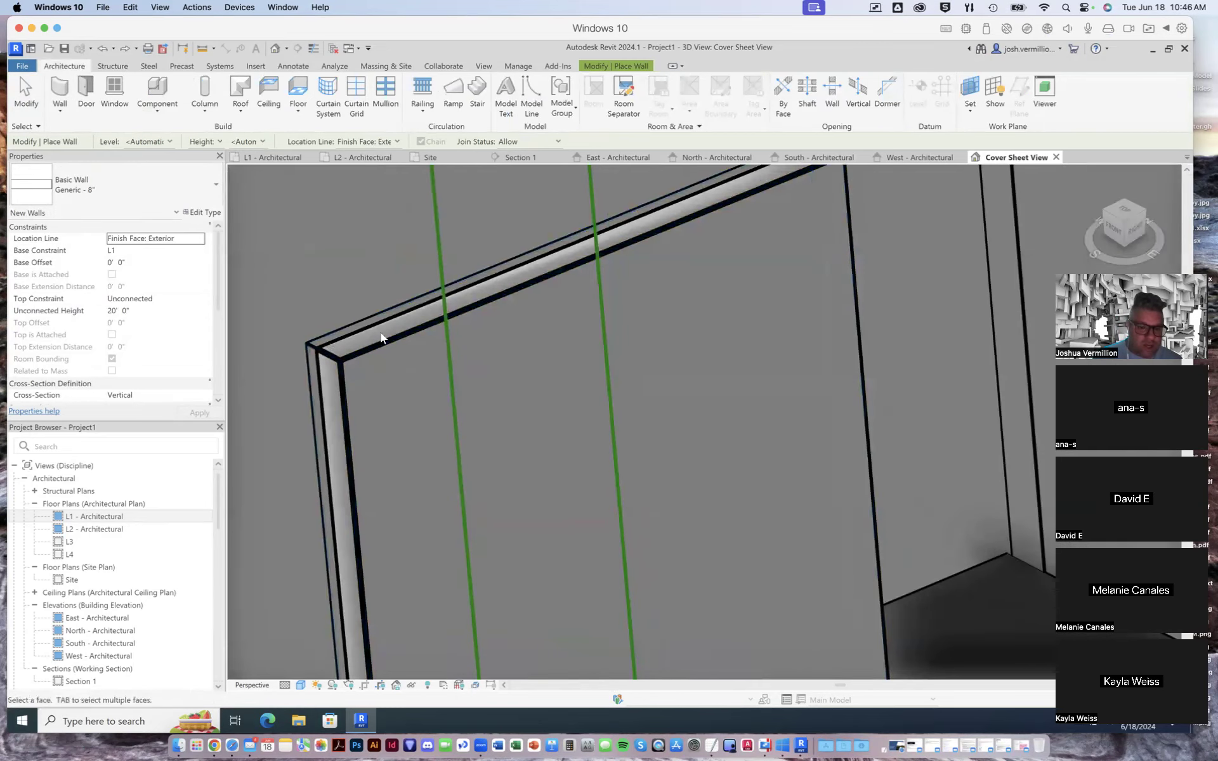
pyautogui.scroll(-2, 355, 341)
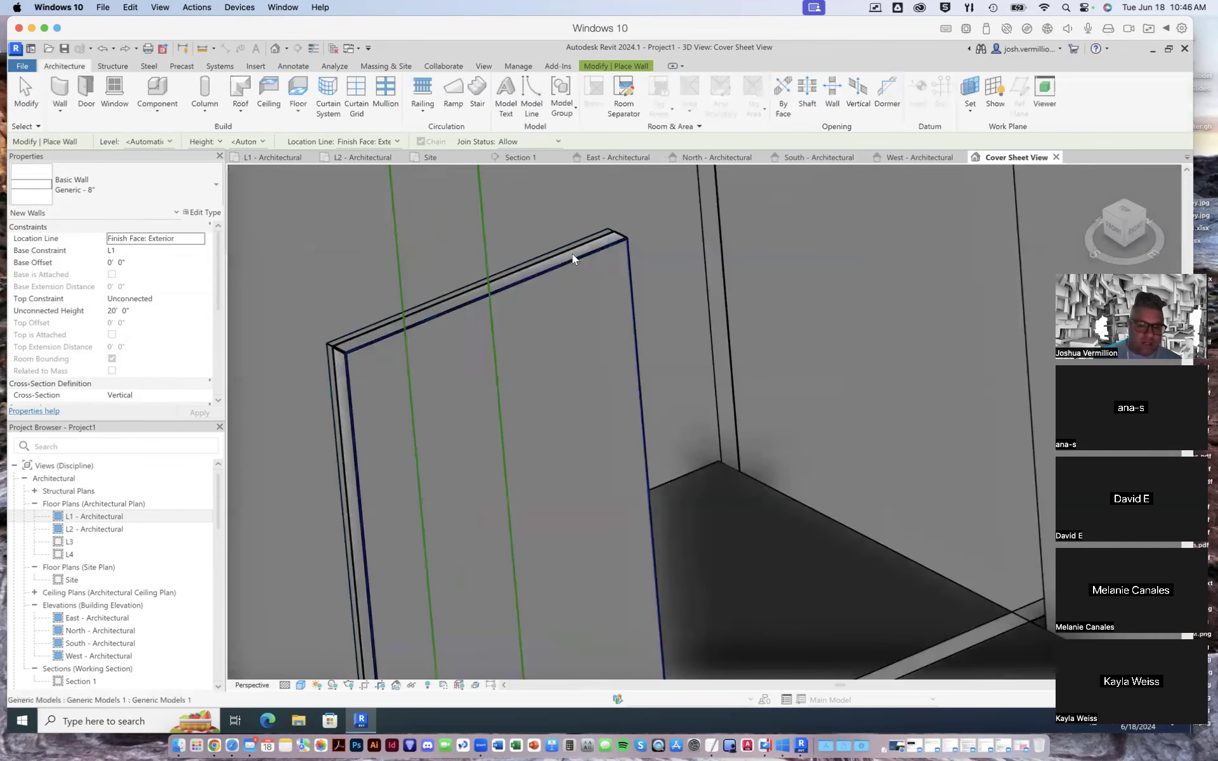
pyautogui.click(582, 236)
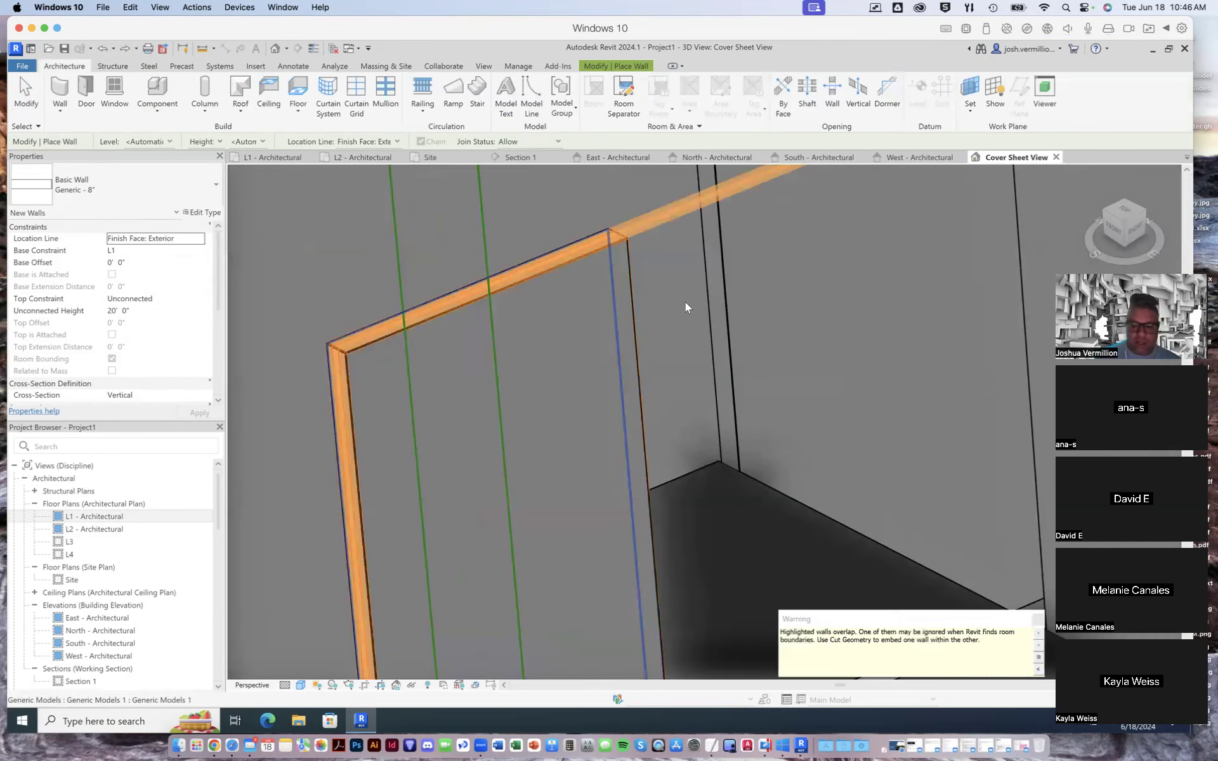
pyautogui.click(1037, 619)
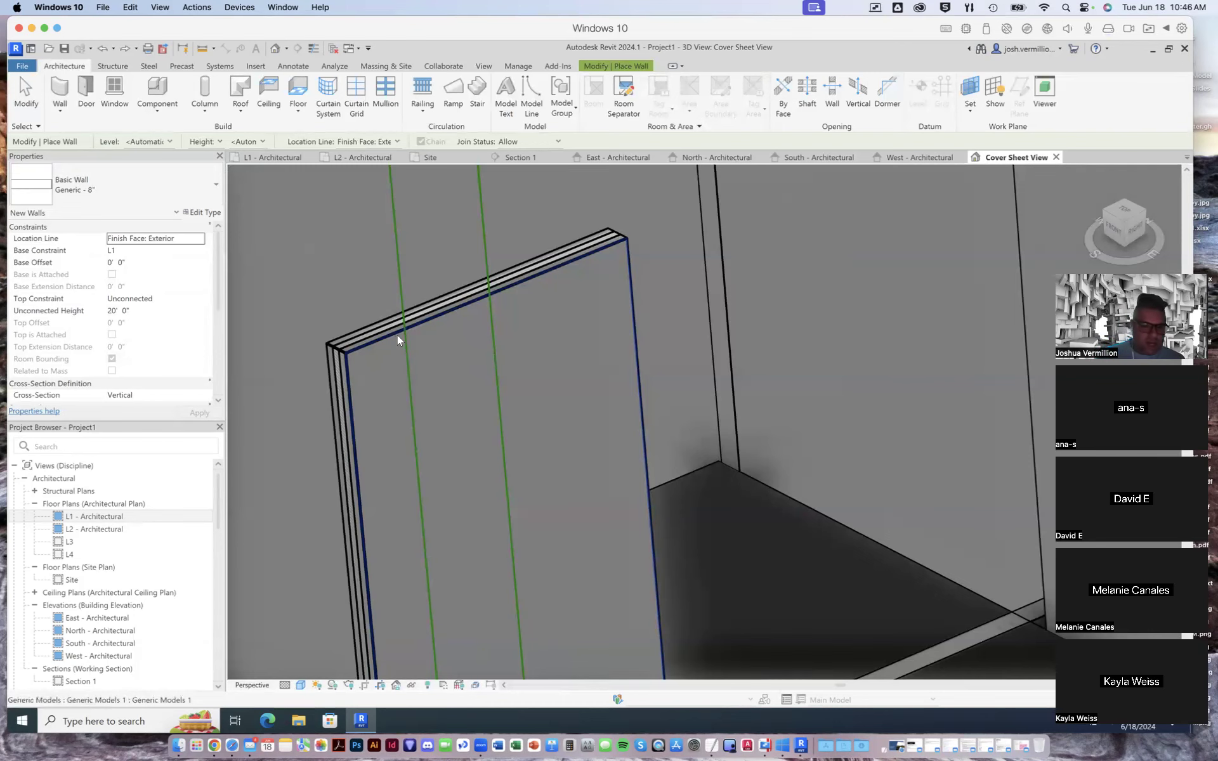
pyautogui.scroll(-10, 561, 340)
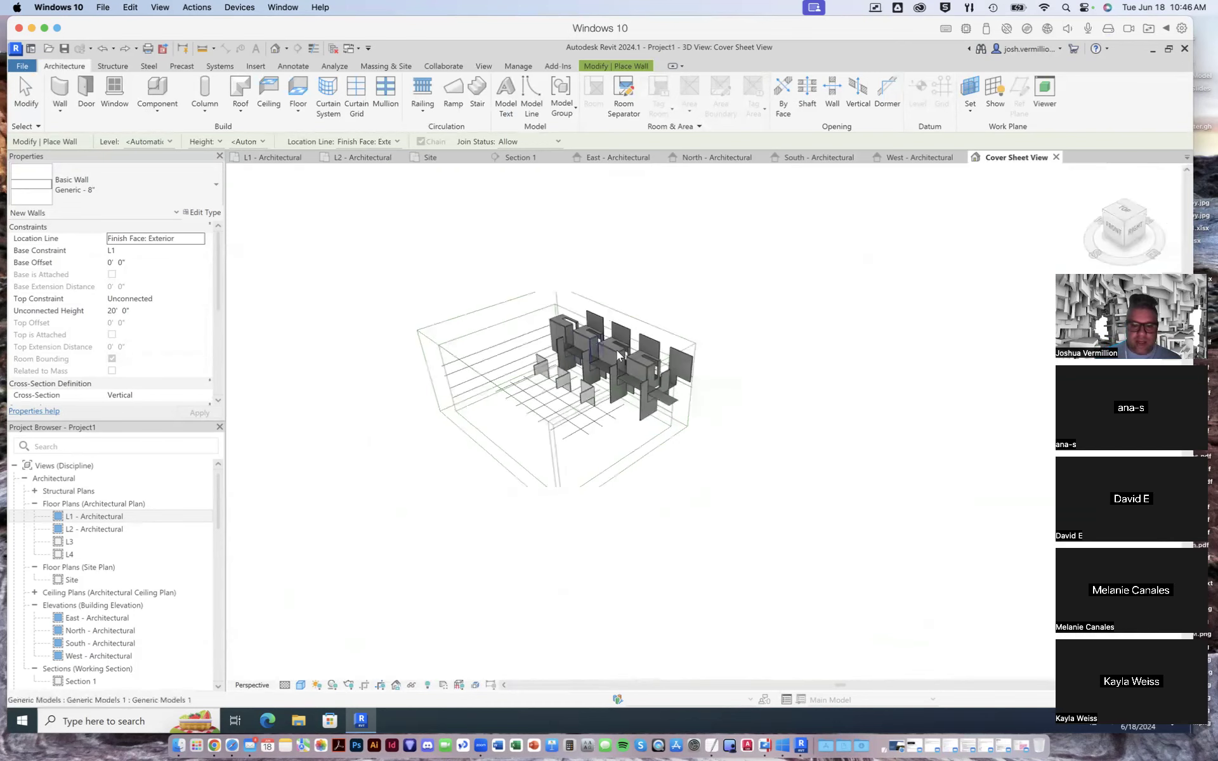
pyautogui.scroll(4, 615, 353)
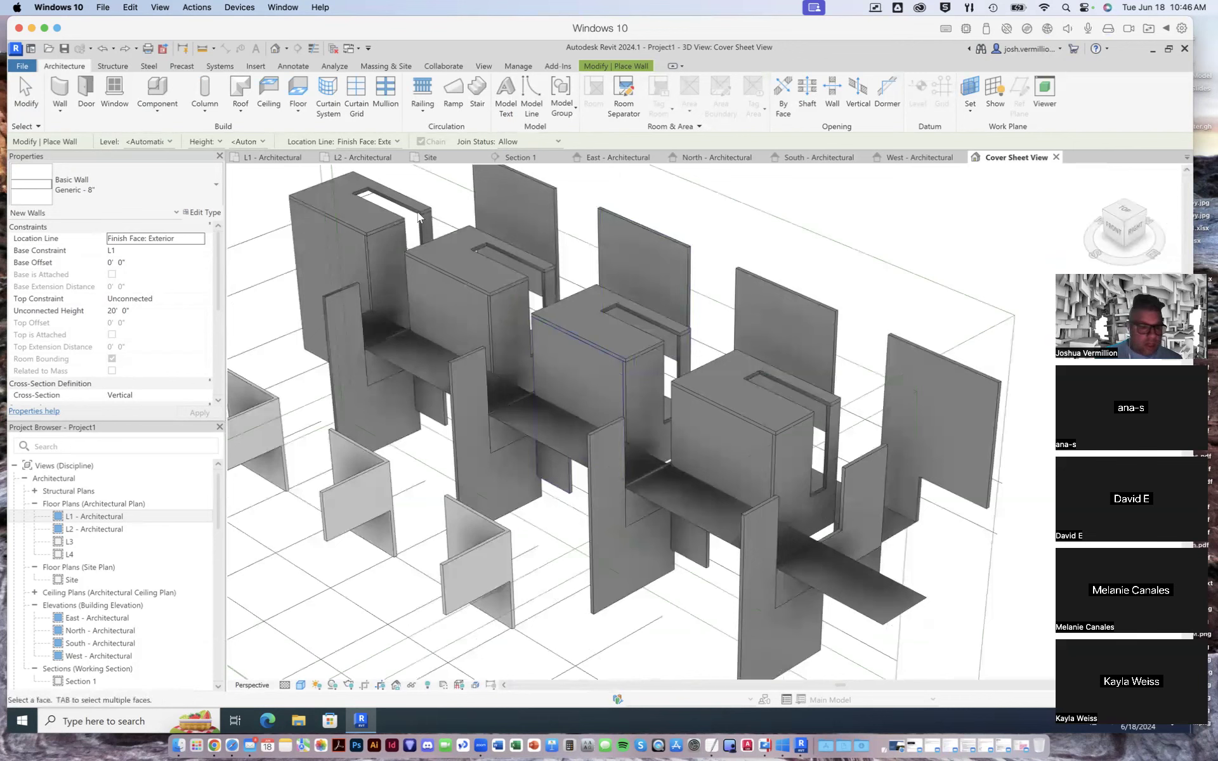
pyautogui.click(298, 109)
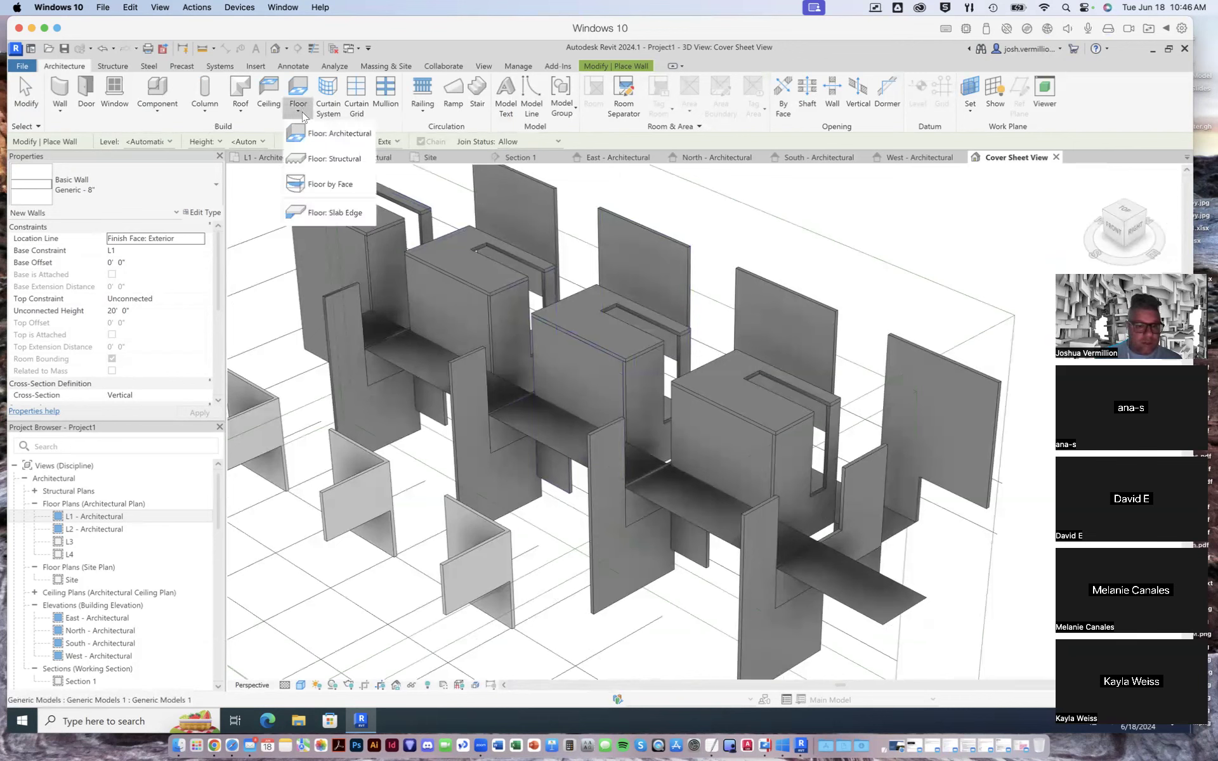
pyautogui.click(327, 134)
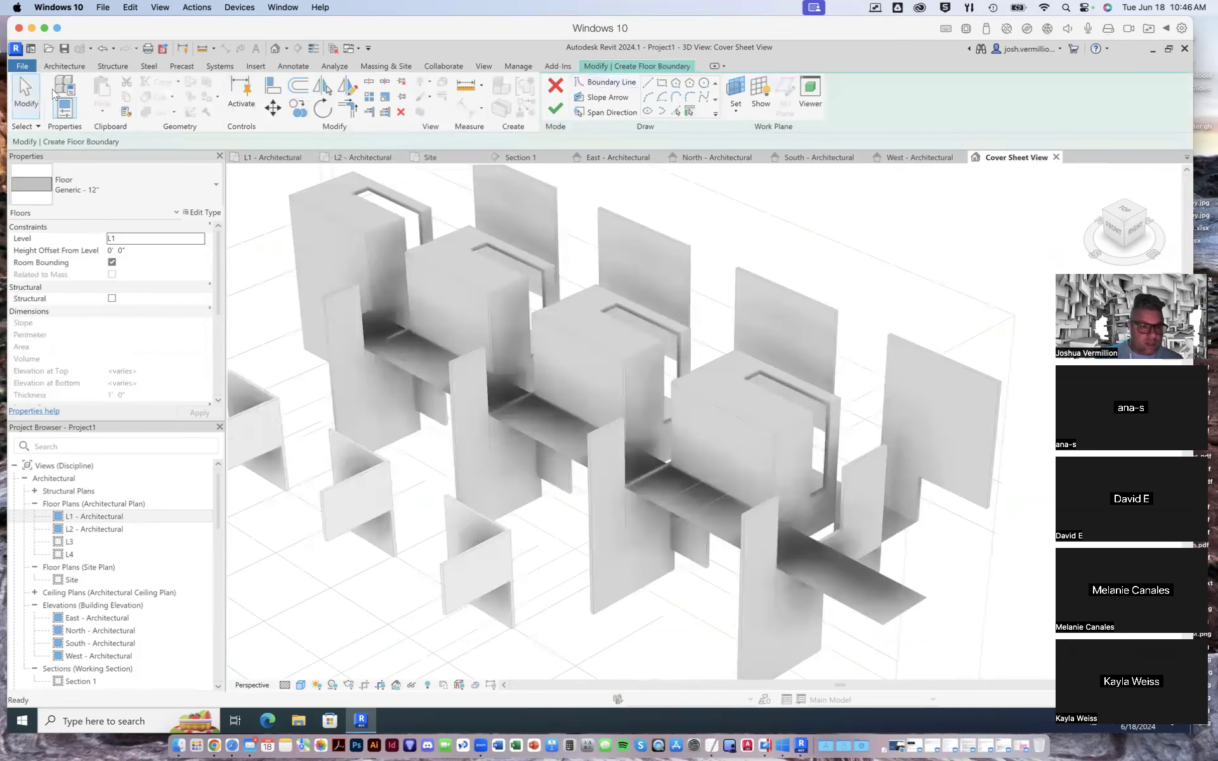
pyautogui.click(56, 64)
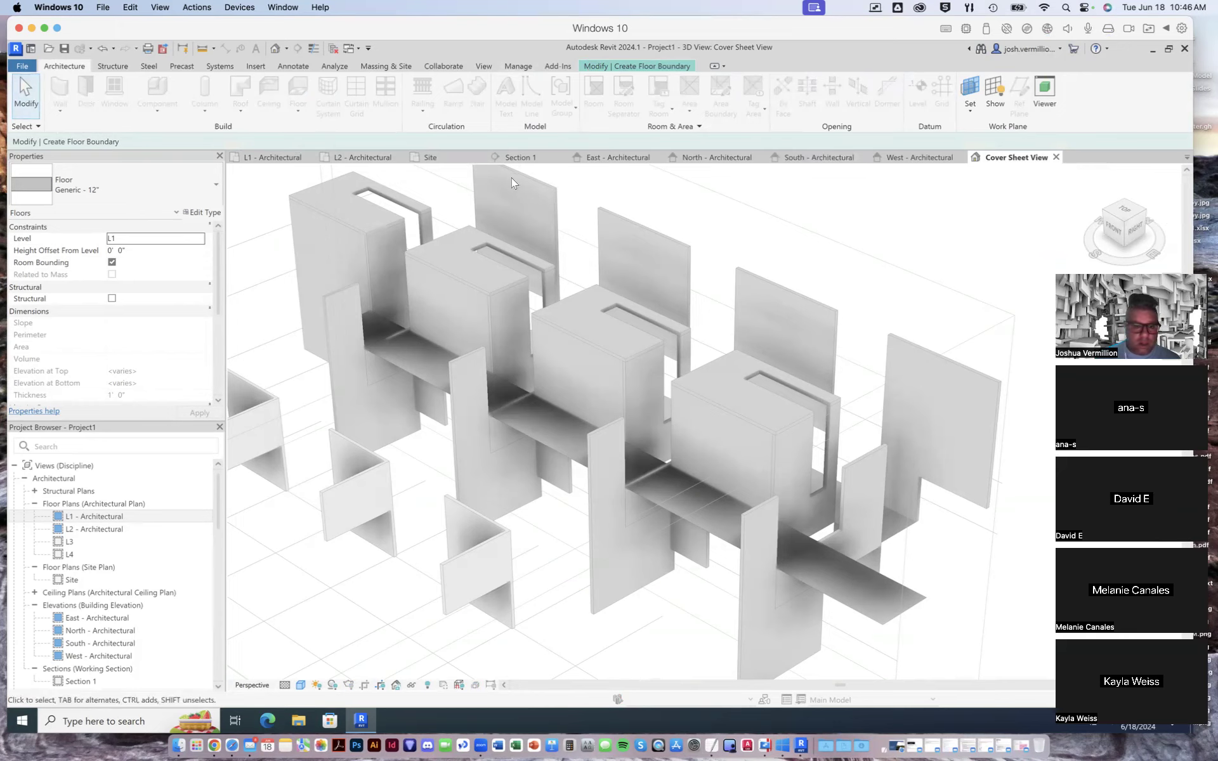
pyautogui.doubleClick(64, 67)
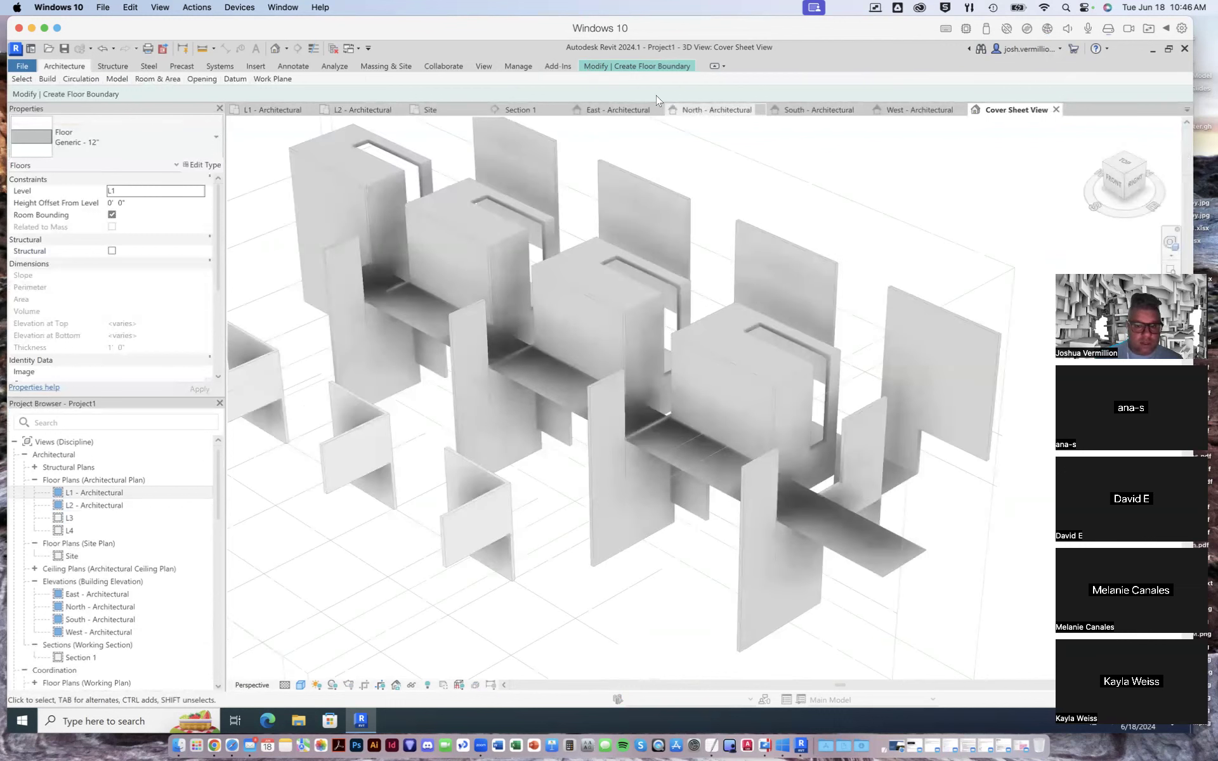
pyautogui.click(636, 68)
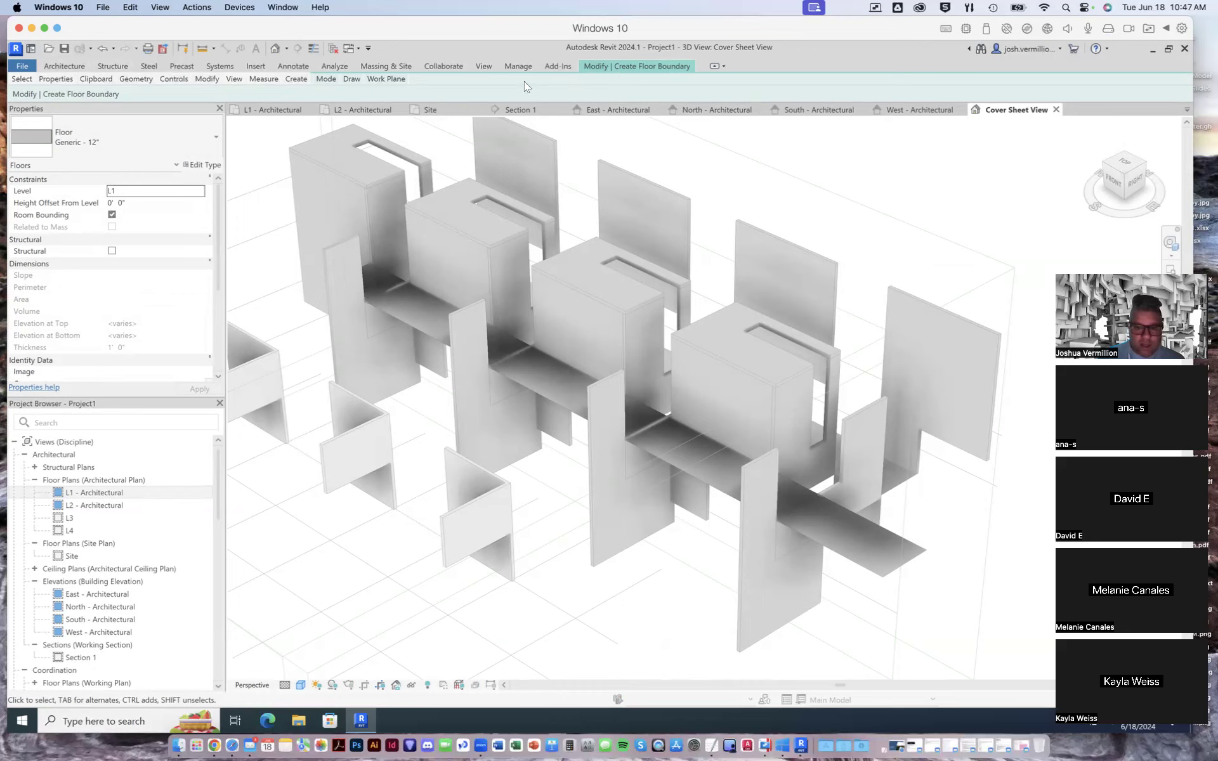
pyautogui.click(64, 66)
pyautogui.click(24, 80)
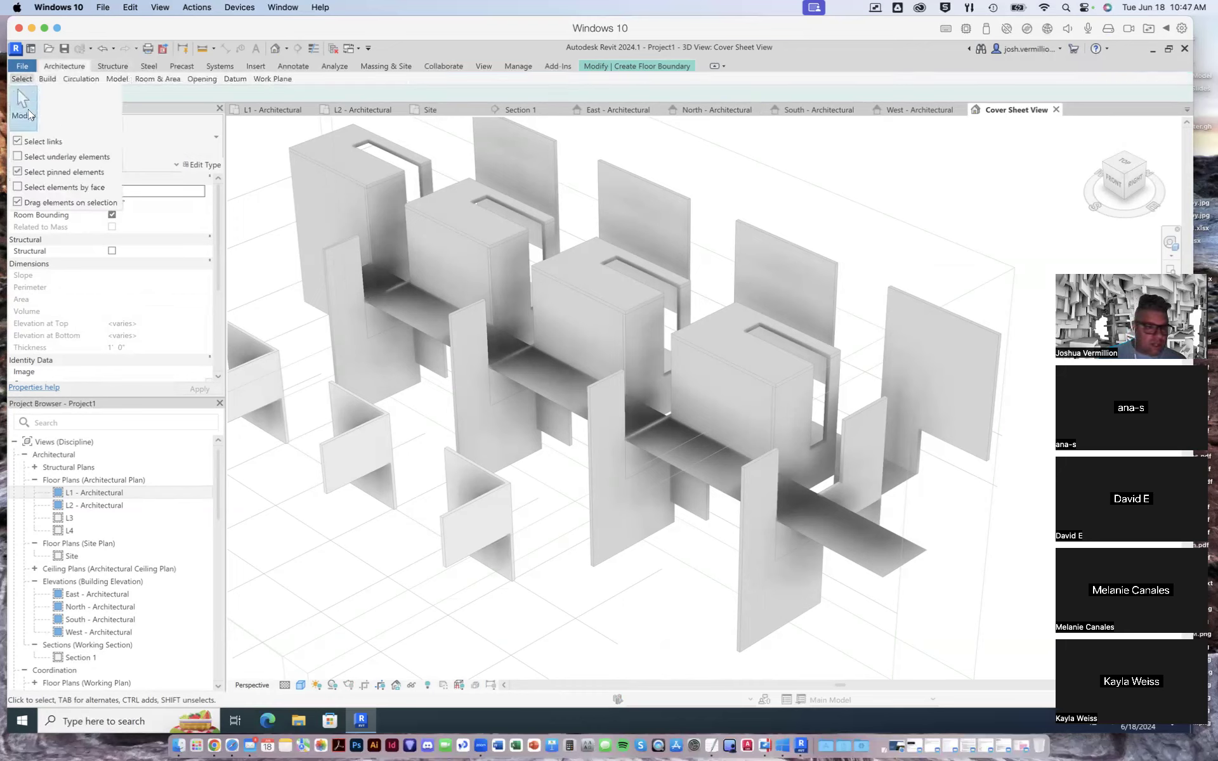
pyautogui.doubleClick(70, 66)
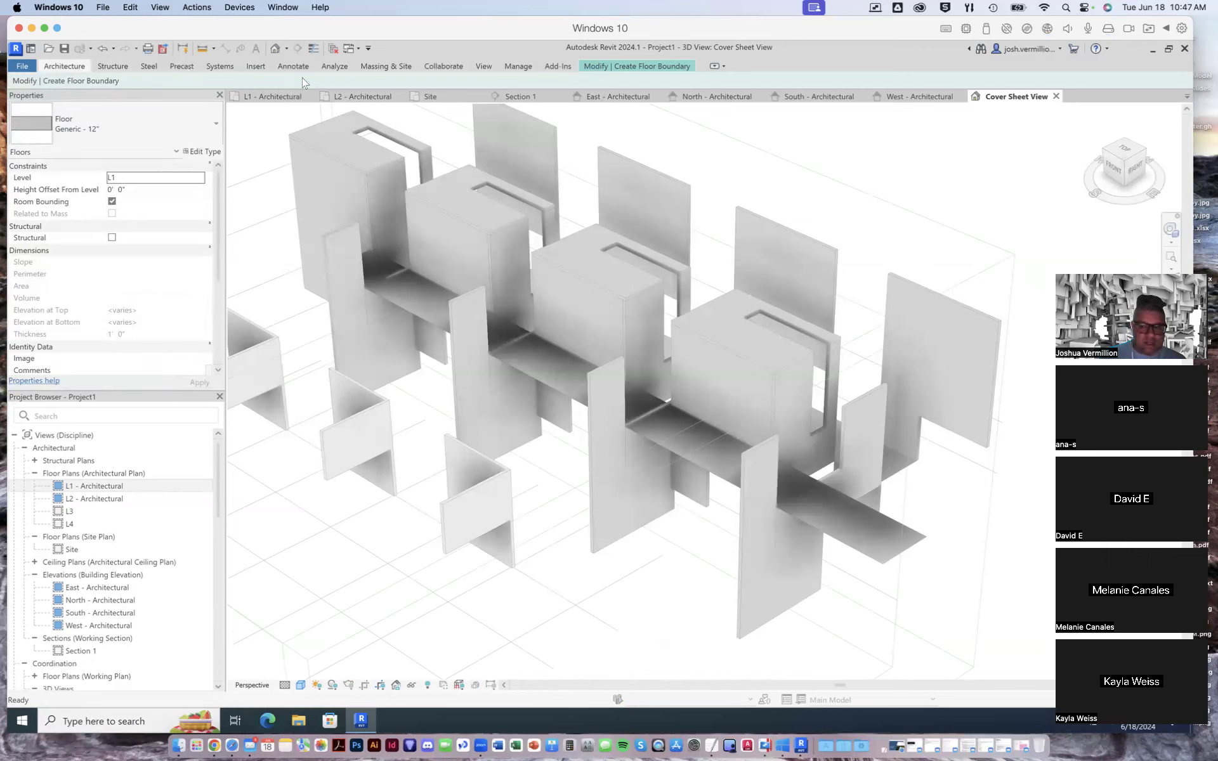
pyautogui.doubleClick(794, 59)
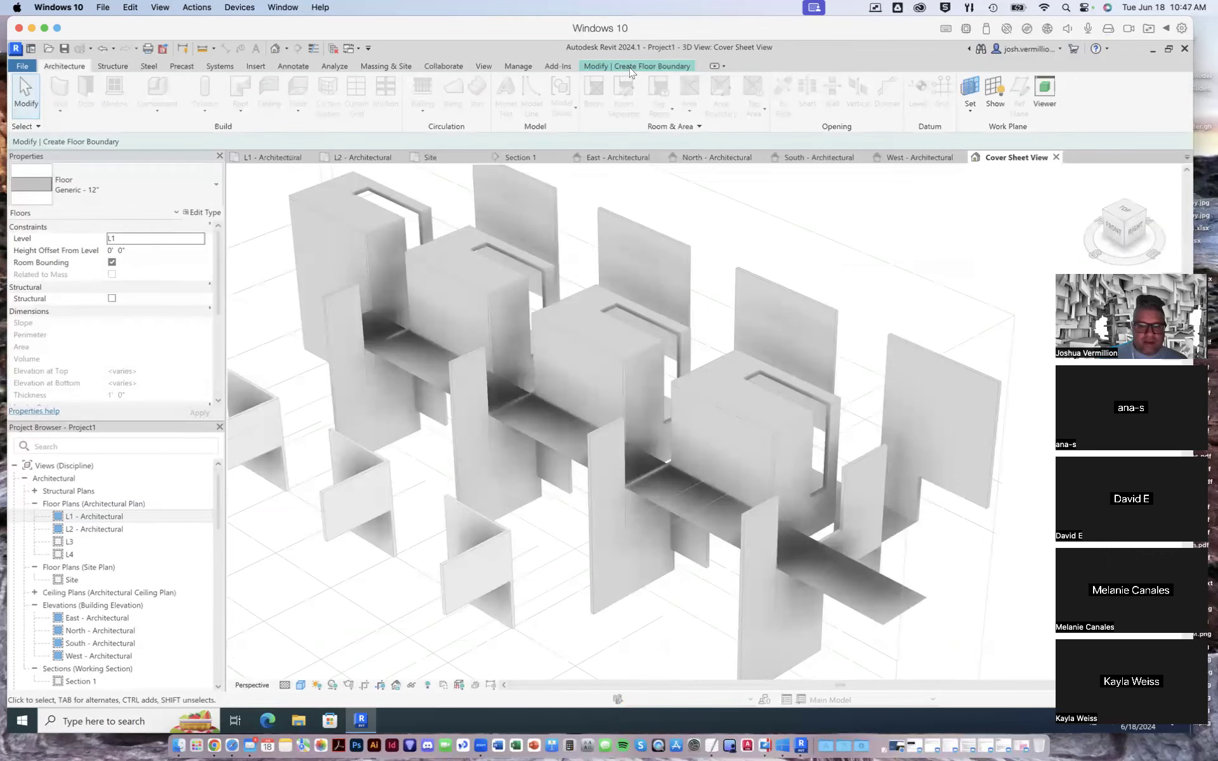
pyautogui.click(649, 67)
pyautogui.click(555, 87)
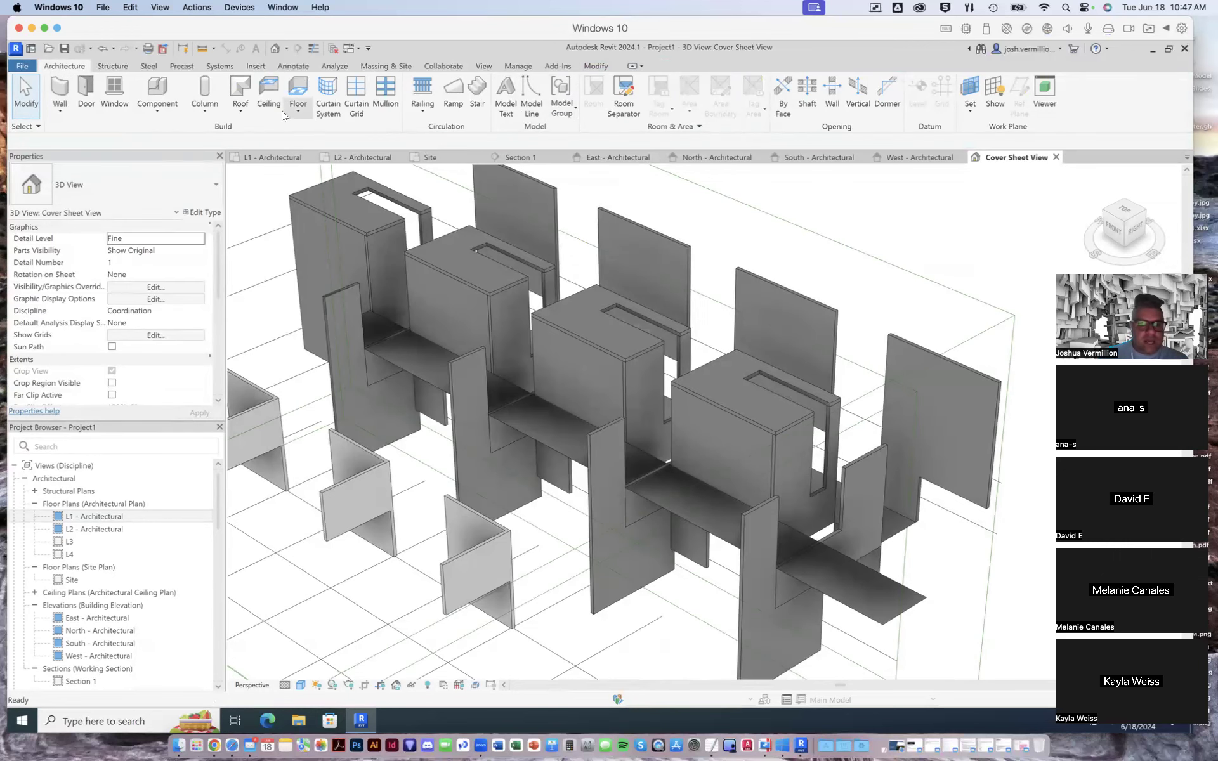
pyautogui.click(300, 115)
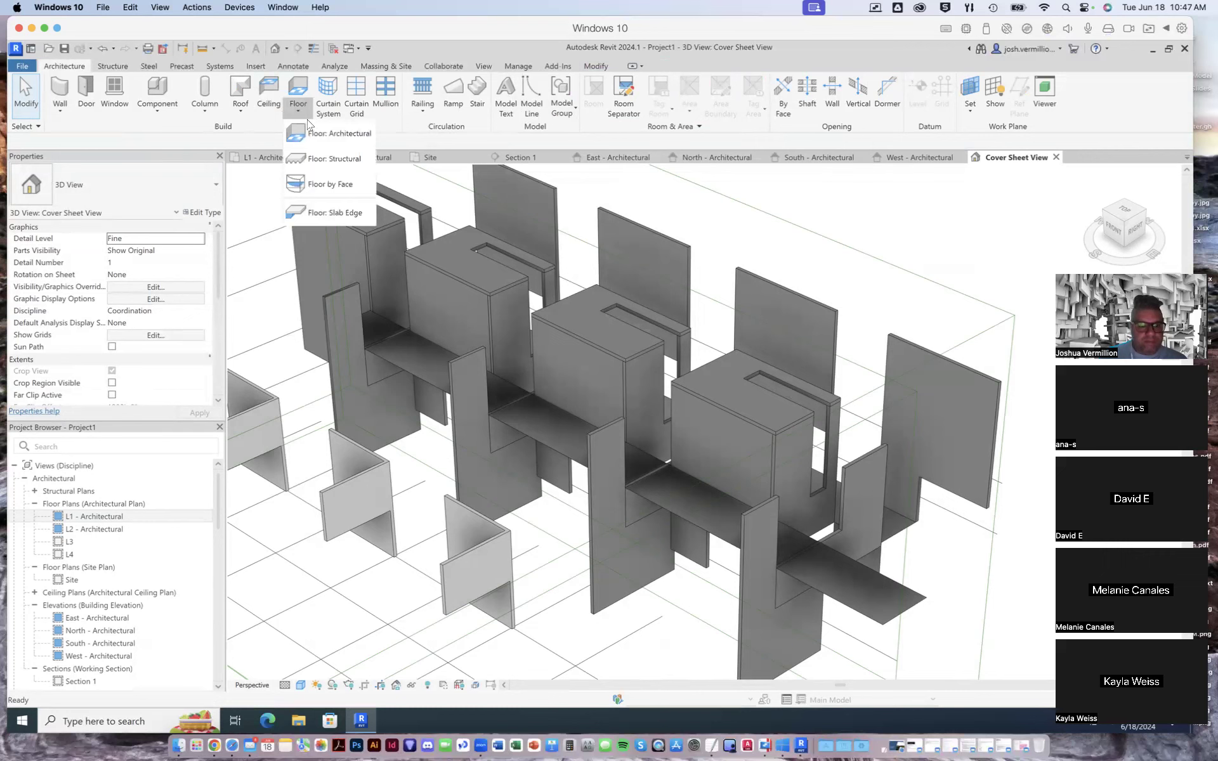
pyautogui.click(337, 199)
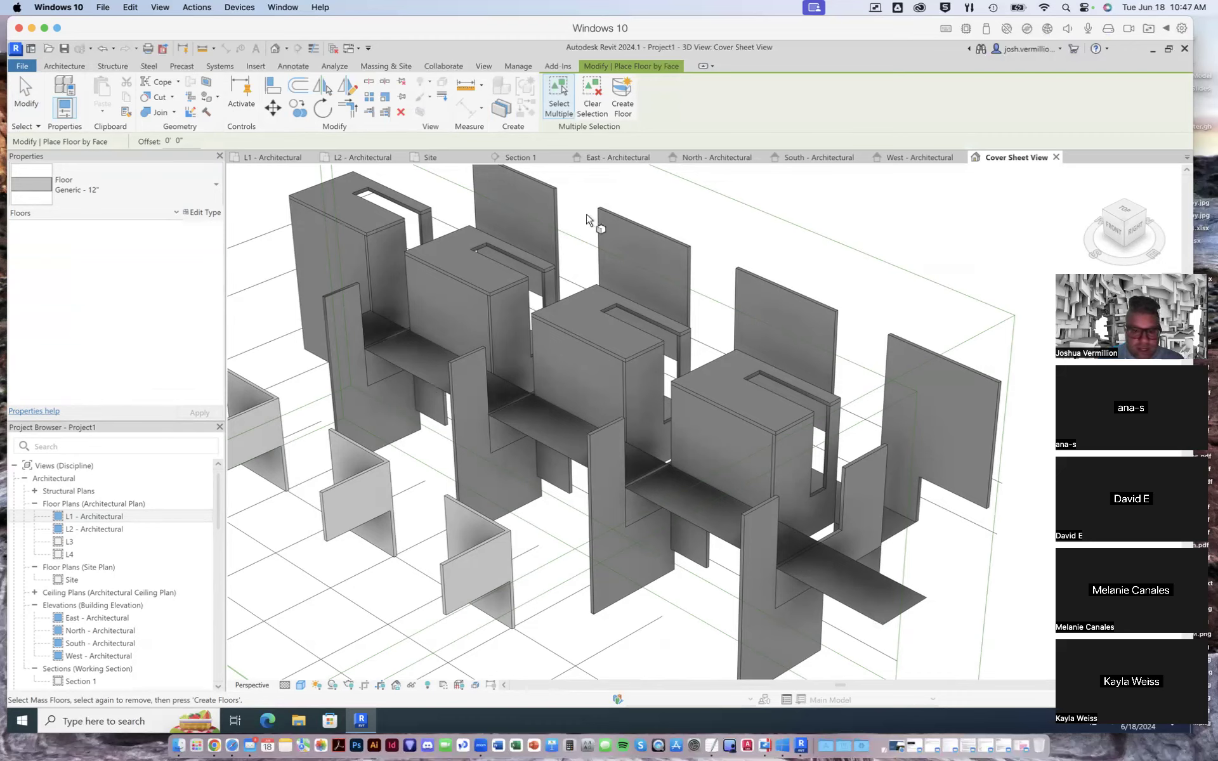
pyautogui.click(618, 99)
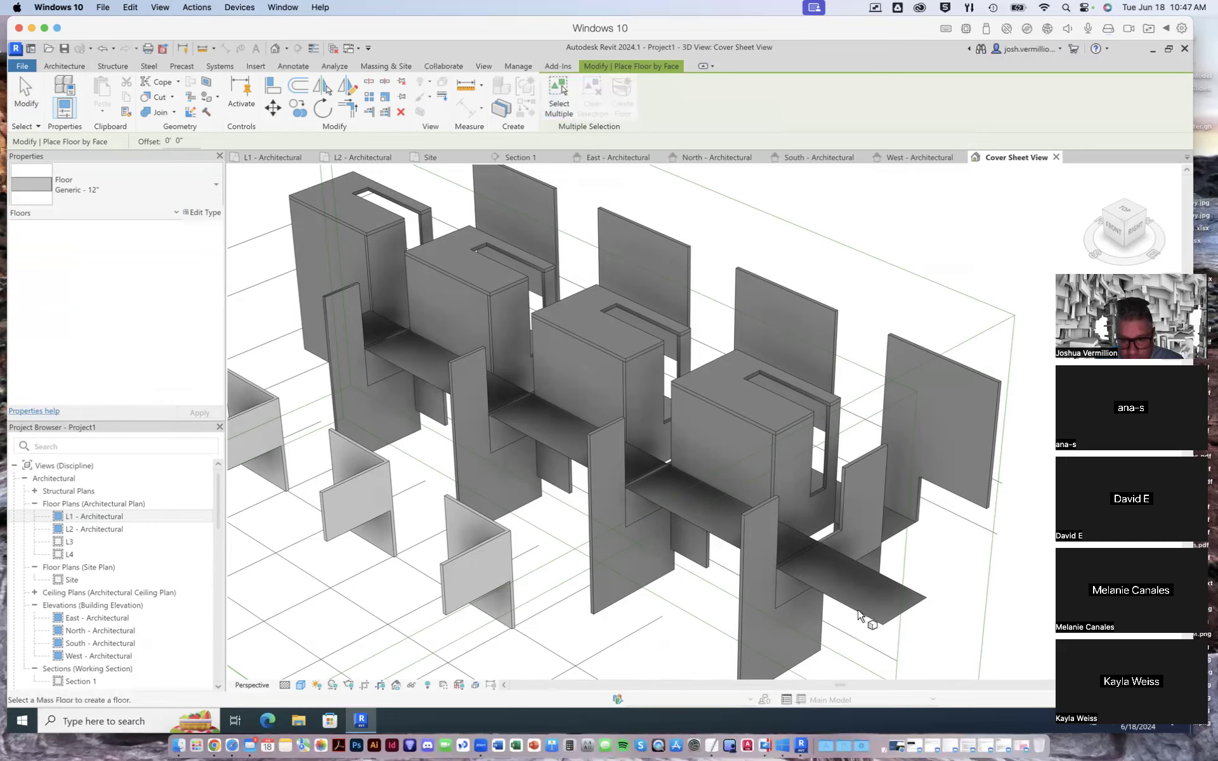
pyautogui.scroll(4, 858, 612)
pyautogui.scroll(2, 858, 615)
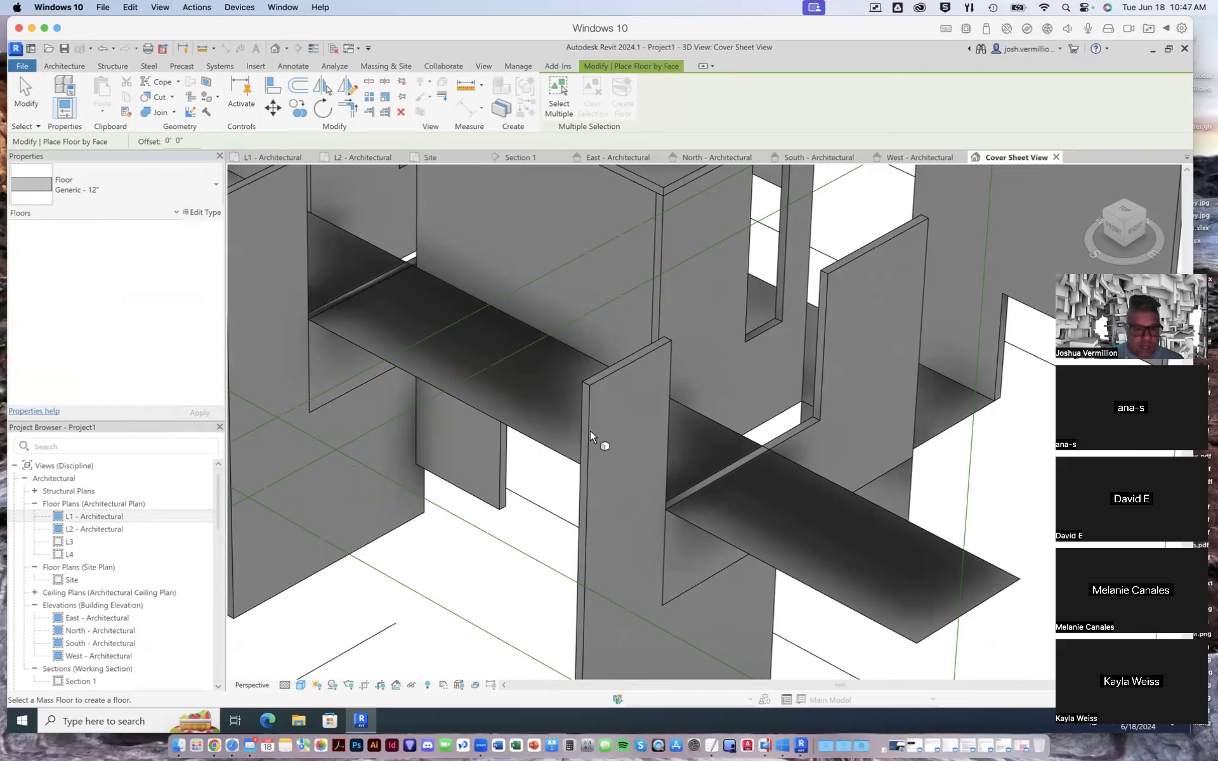
pyautogui.click(569, 89)
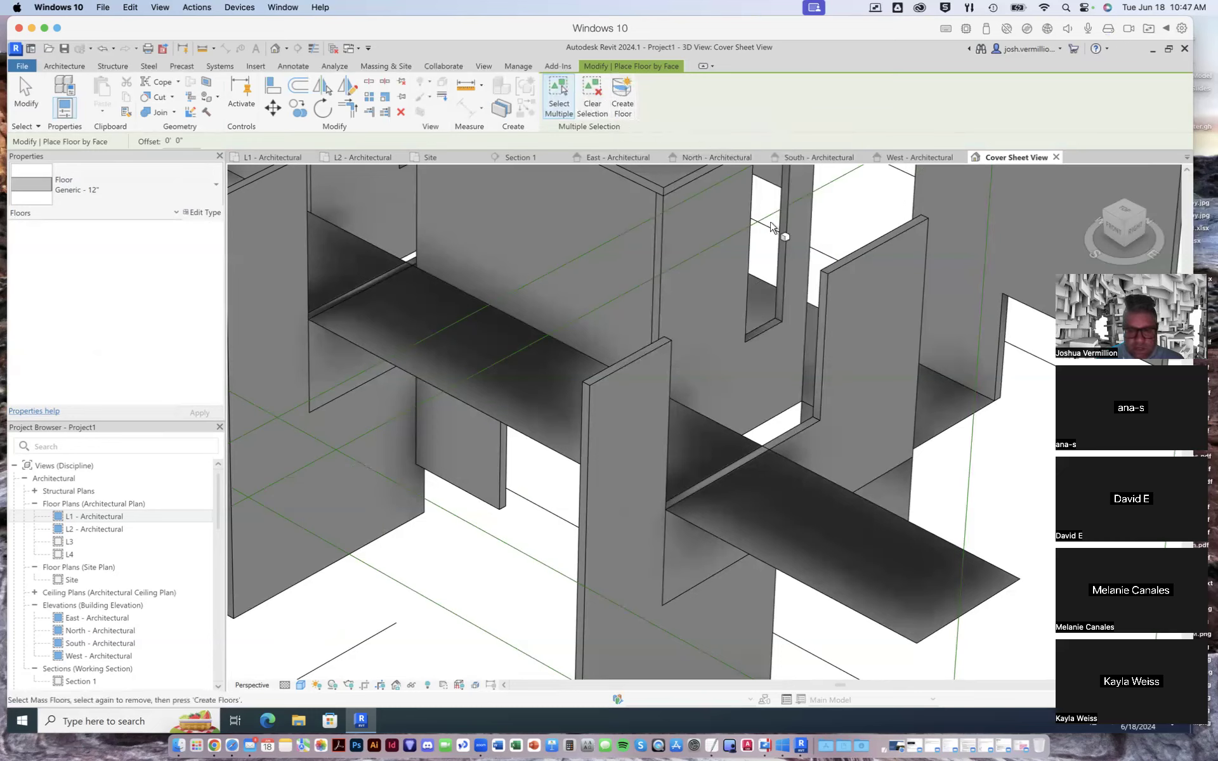
pyautogui.click(560, 92)
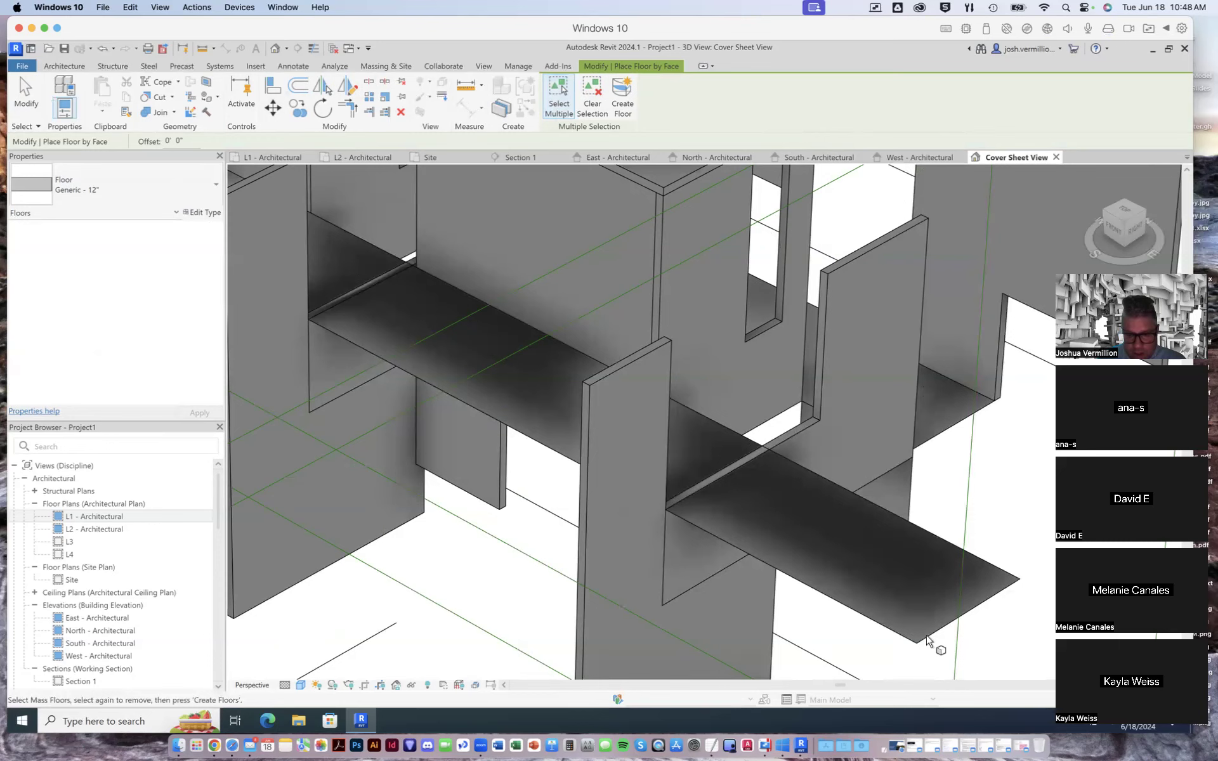
pyautogui.scroll(-3, 700, 261)
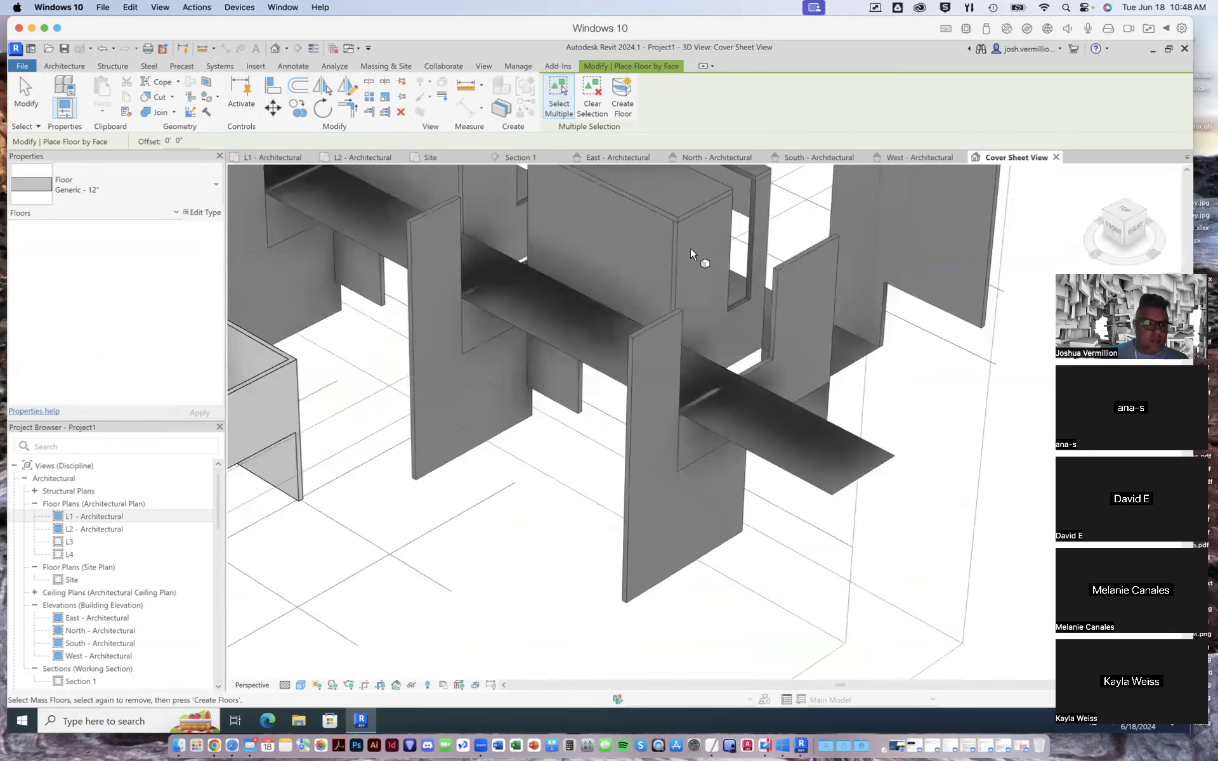
pyautogui.scroll(-5, 721, 254)
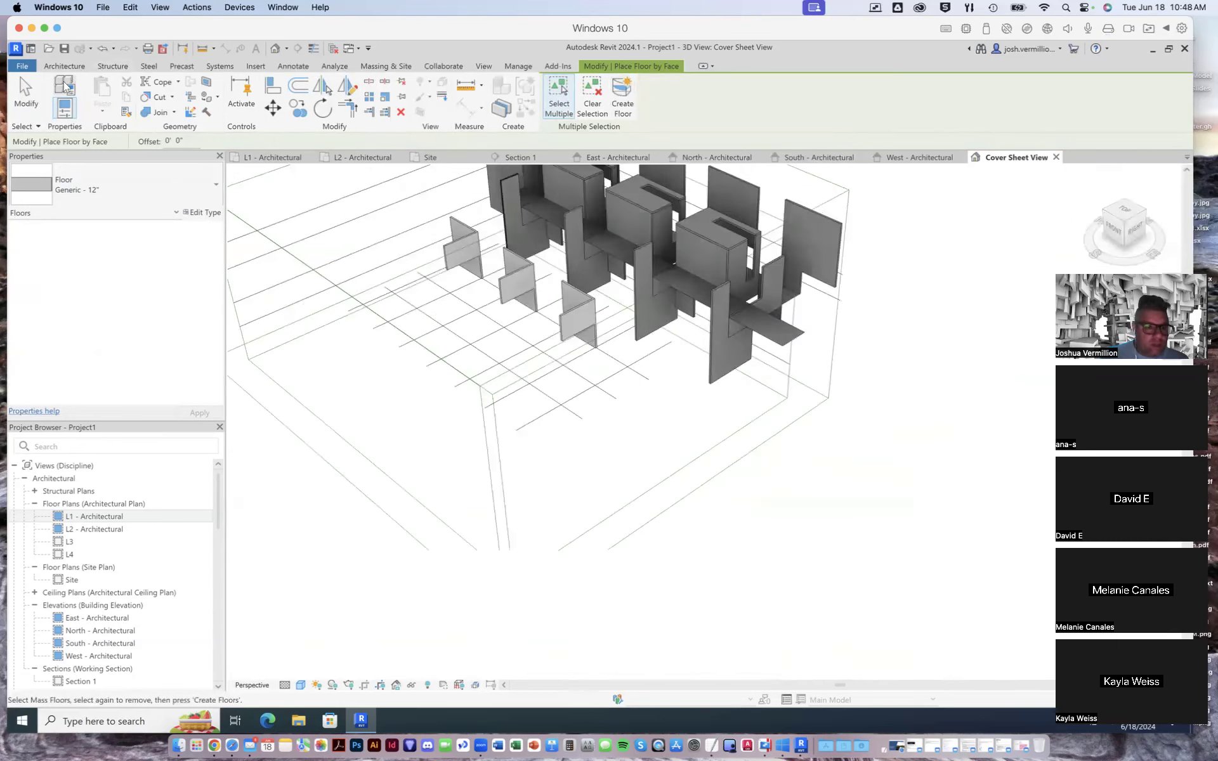
pyautogui.click(66, 66)
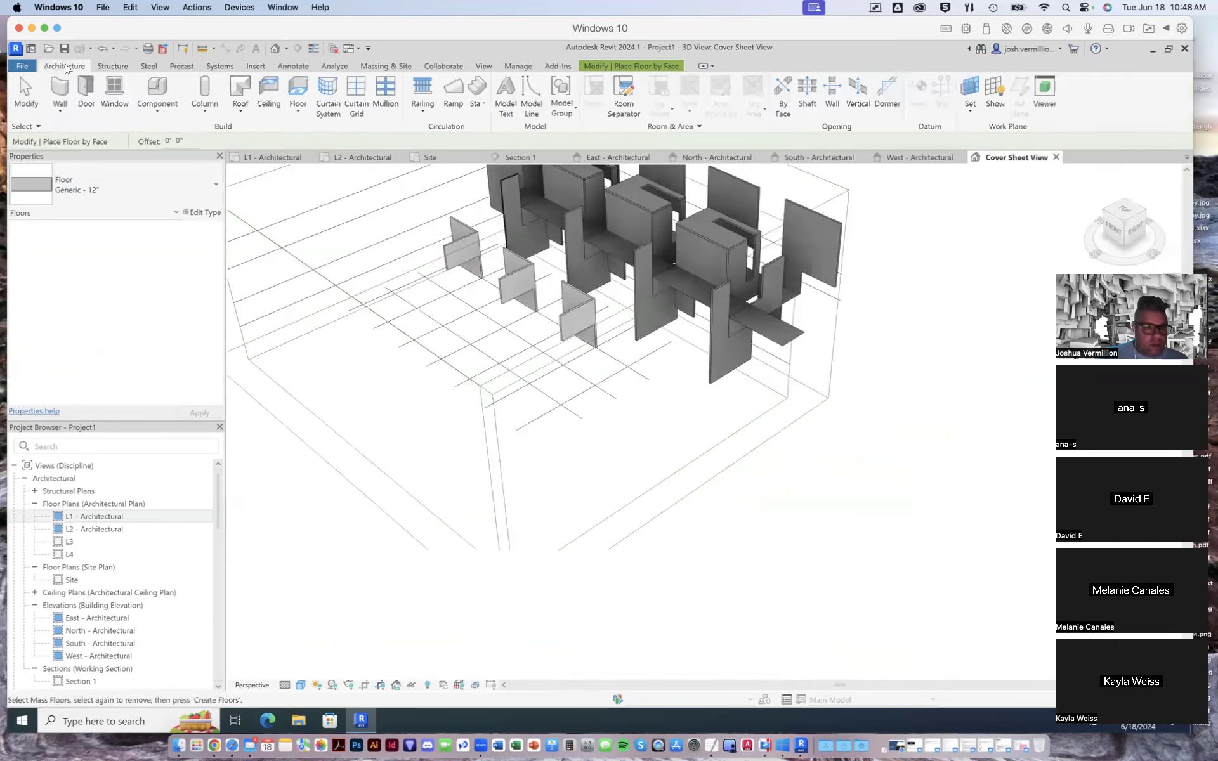
pyautogui.click(618, 69)
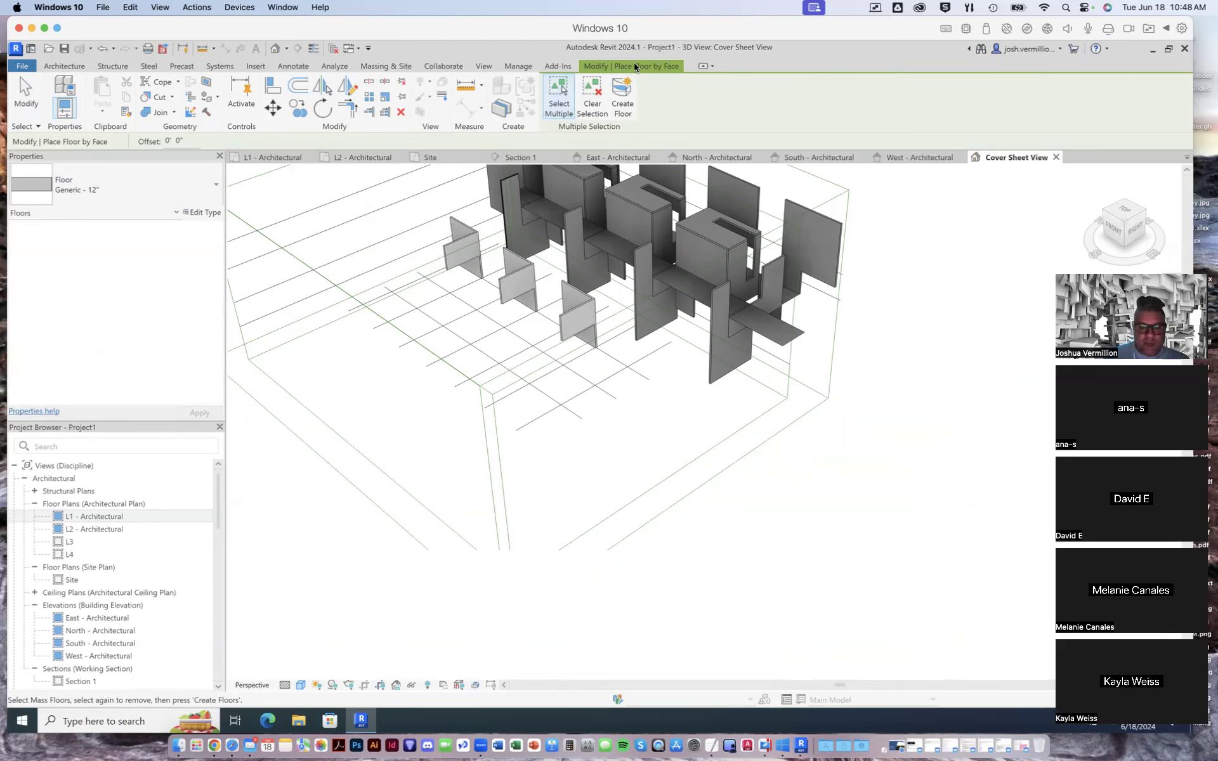
pyautogui.press('Escape')
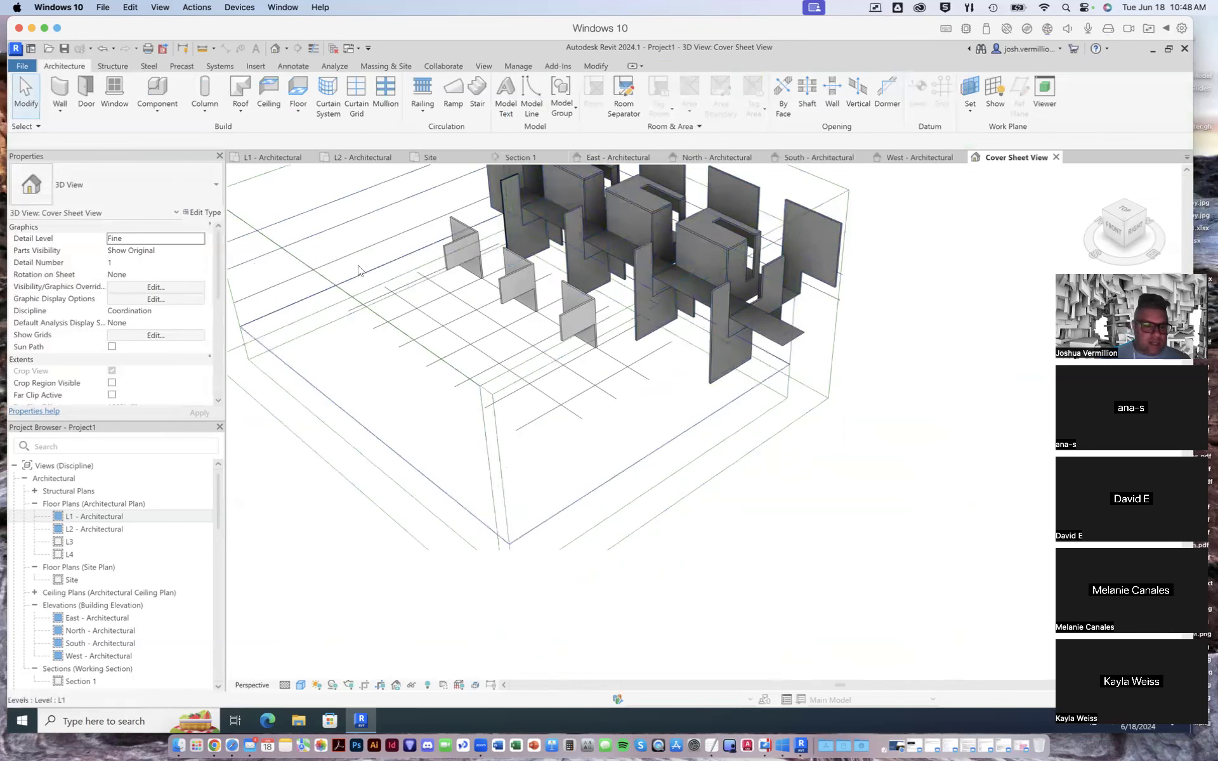
# - Sketch a Generic - 12" floor on L1, 24' by 21'-6", between grids 1 and 2 from the wall face to the next horizontal gridline
pyautogui.scroll(2, 562, 276)
pyautogui.scroll(2, 562, 277)
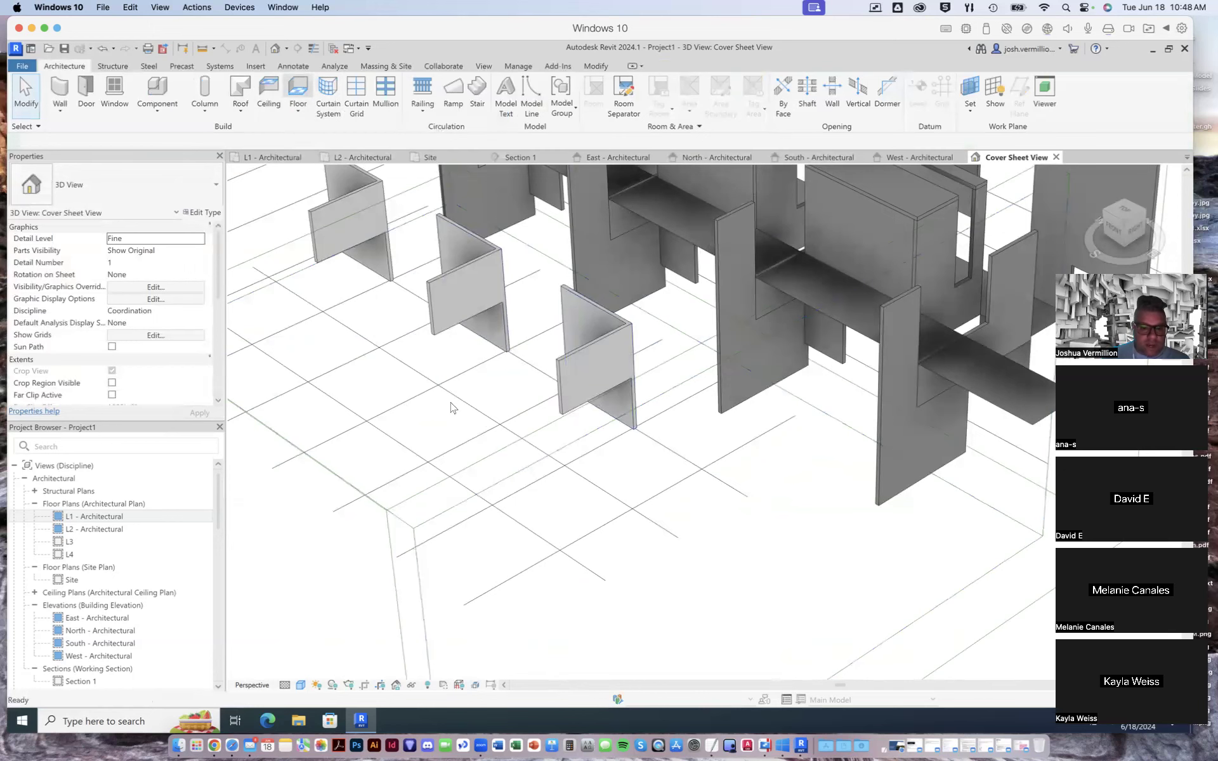
pyautogui.click(279, 158)
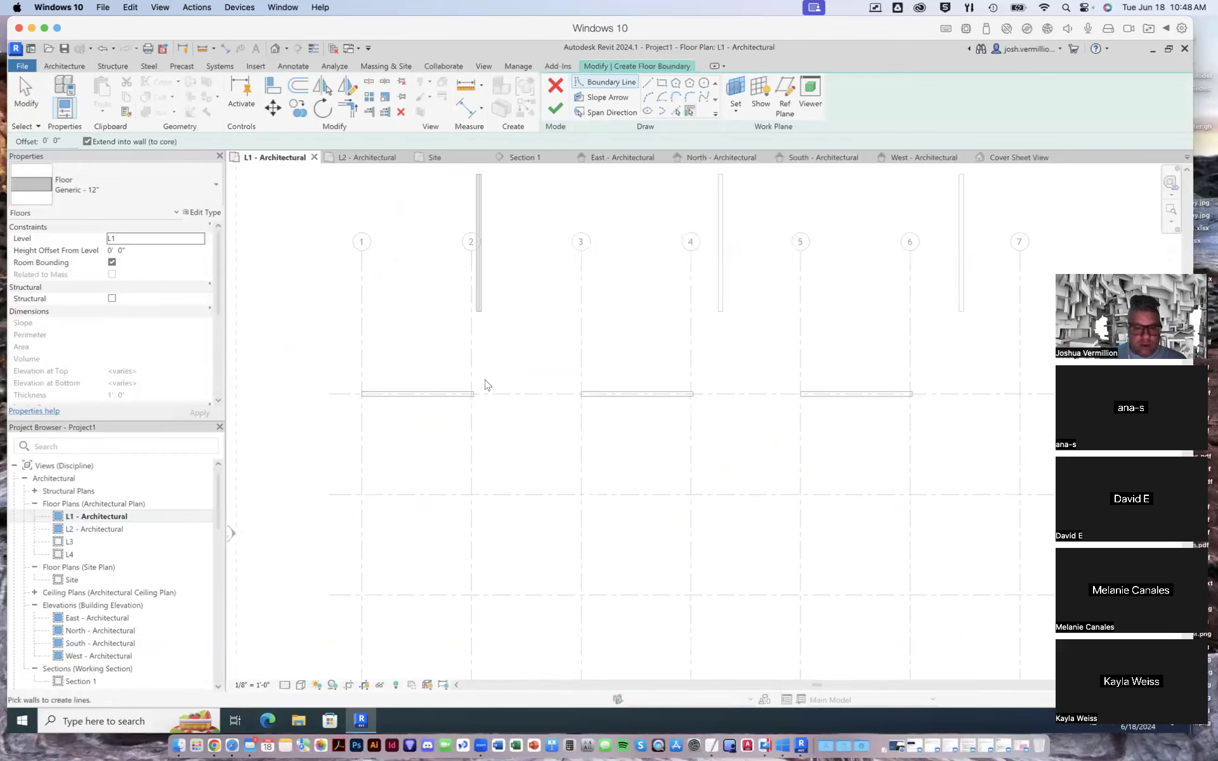
pyautogui.scroll(-1, 595, 353)
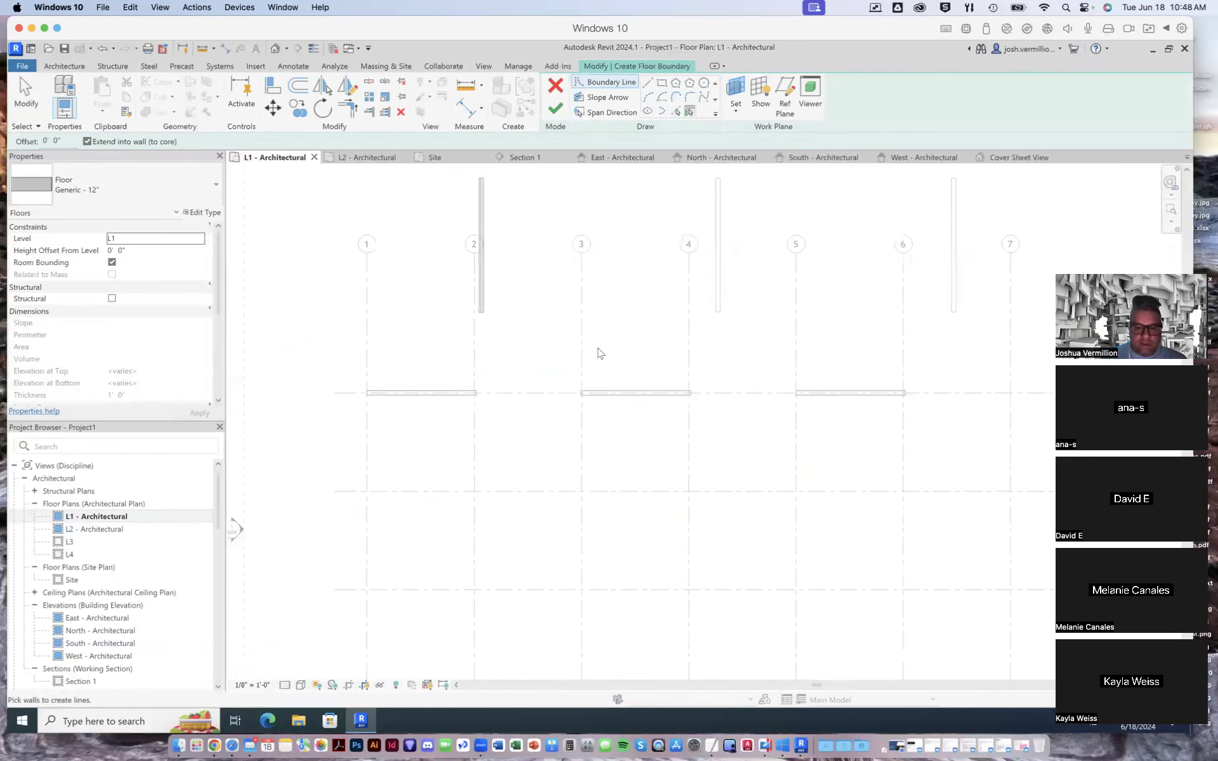
pyautogui.scroll(1, 592, 355)
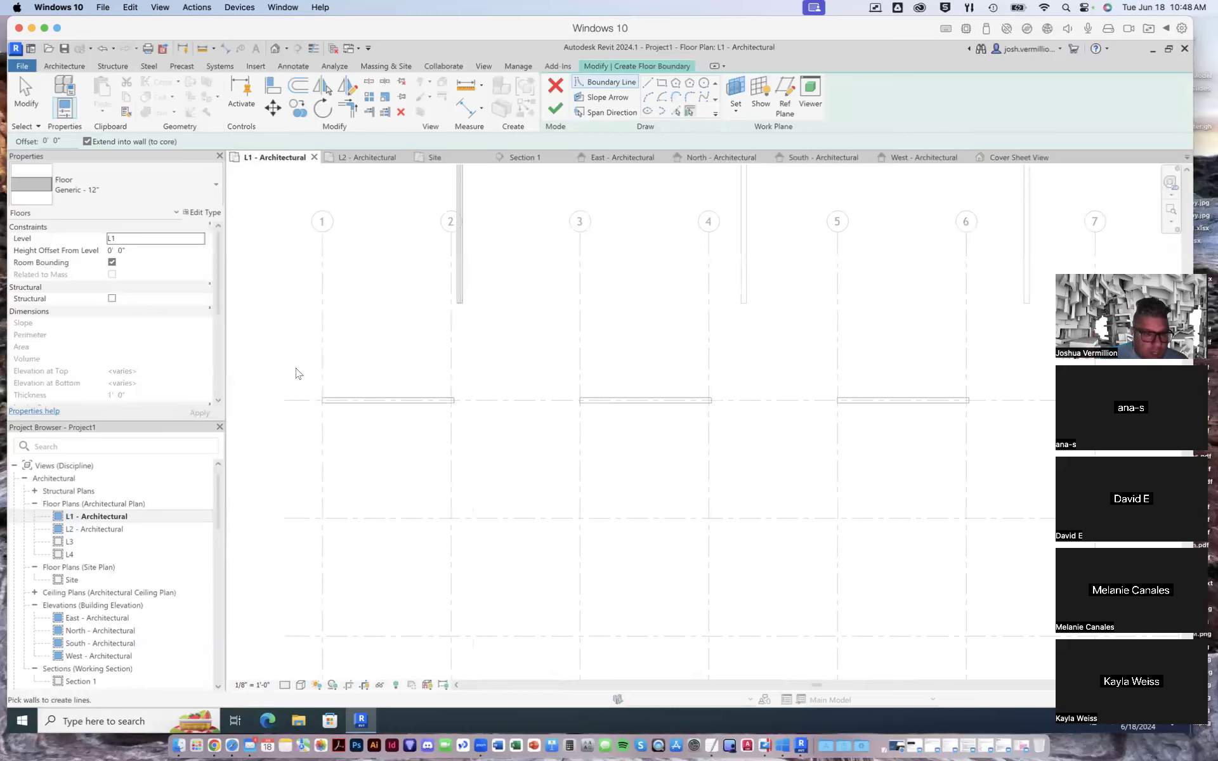
pyautogui.click(603, 85)
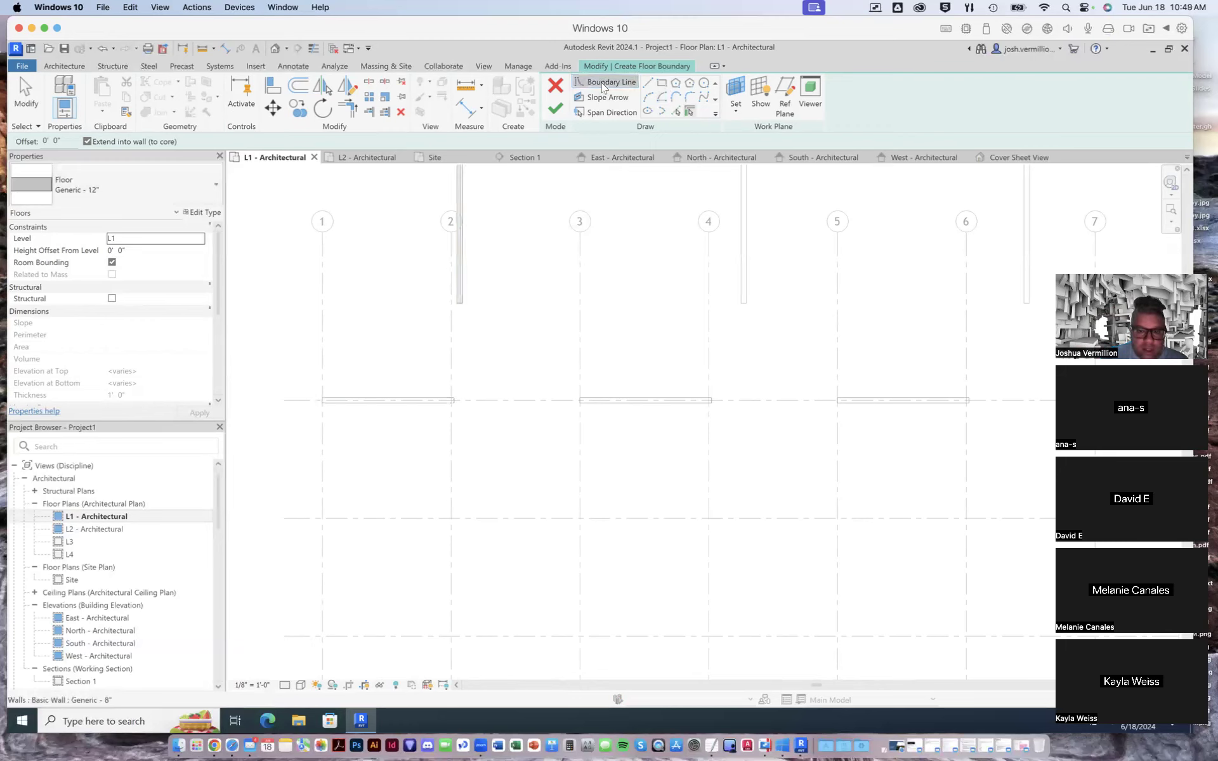
pyautogui.click(323, 428)
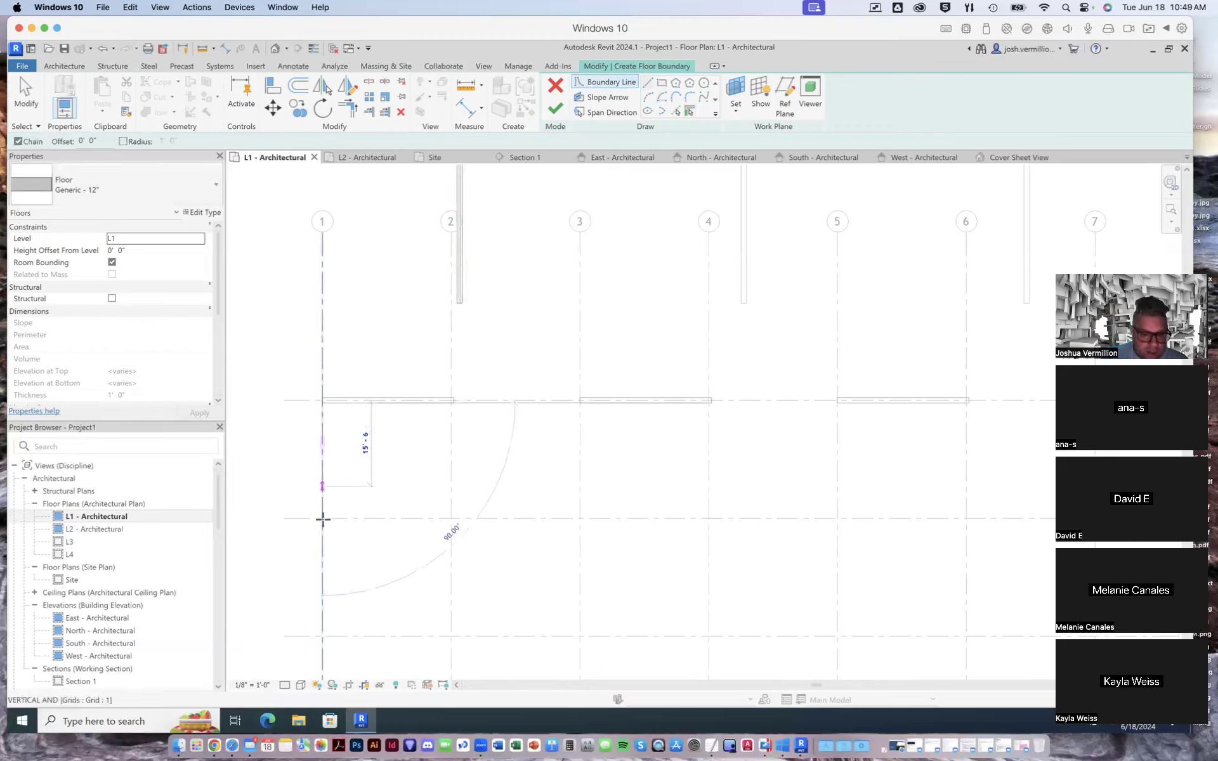
pyautogui.click(451, 518)
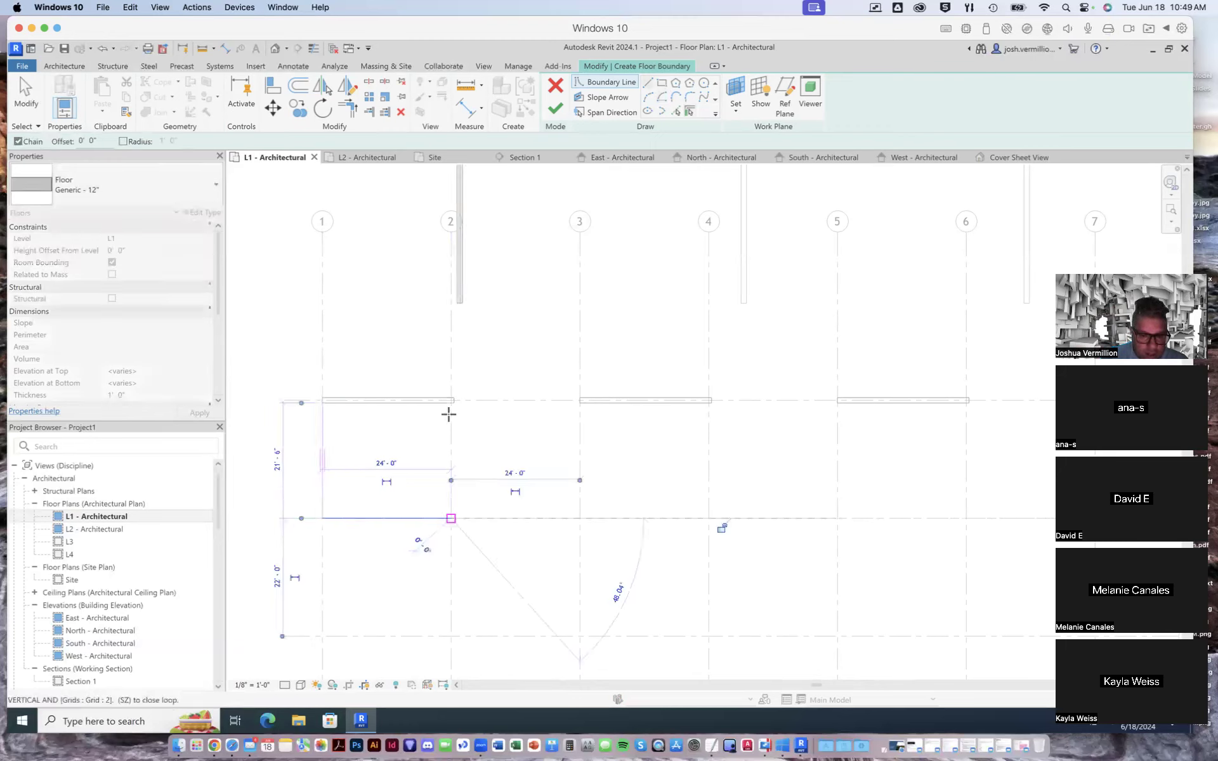
pyautogui.click(451, 402)
pyautogui.click(322, 402)
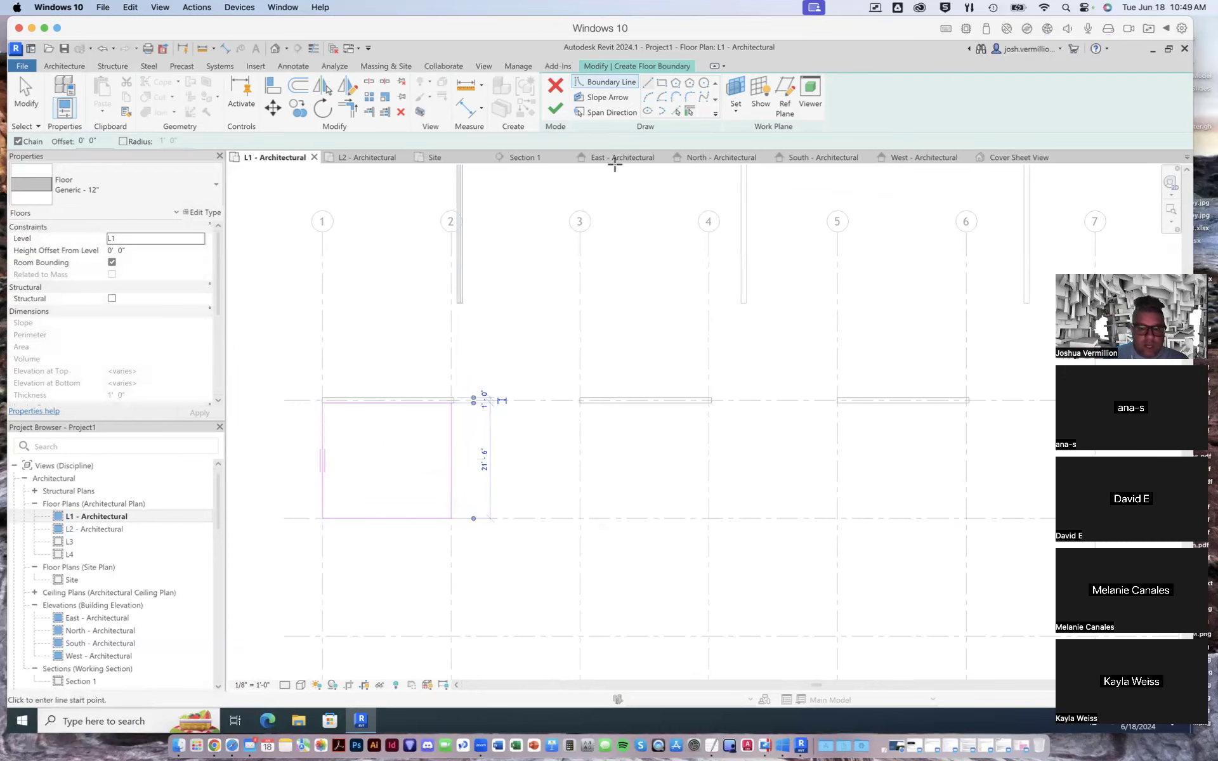
pyautogui.click(555, 108)
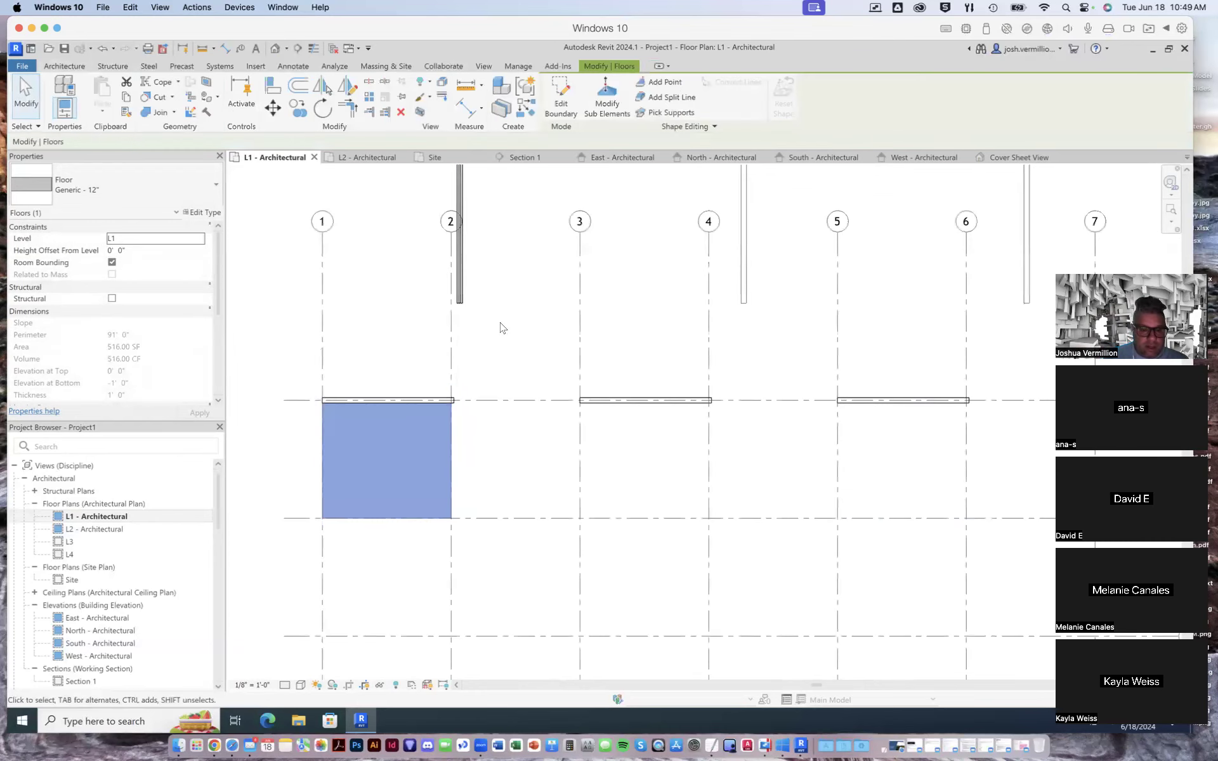
# - Examine the new L1 floor in the Cover Sheet View, checking how it sits against the L-shaped walls and reference model
pyautogui.click(1008, 158)
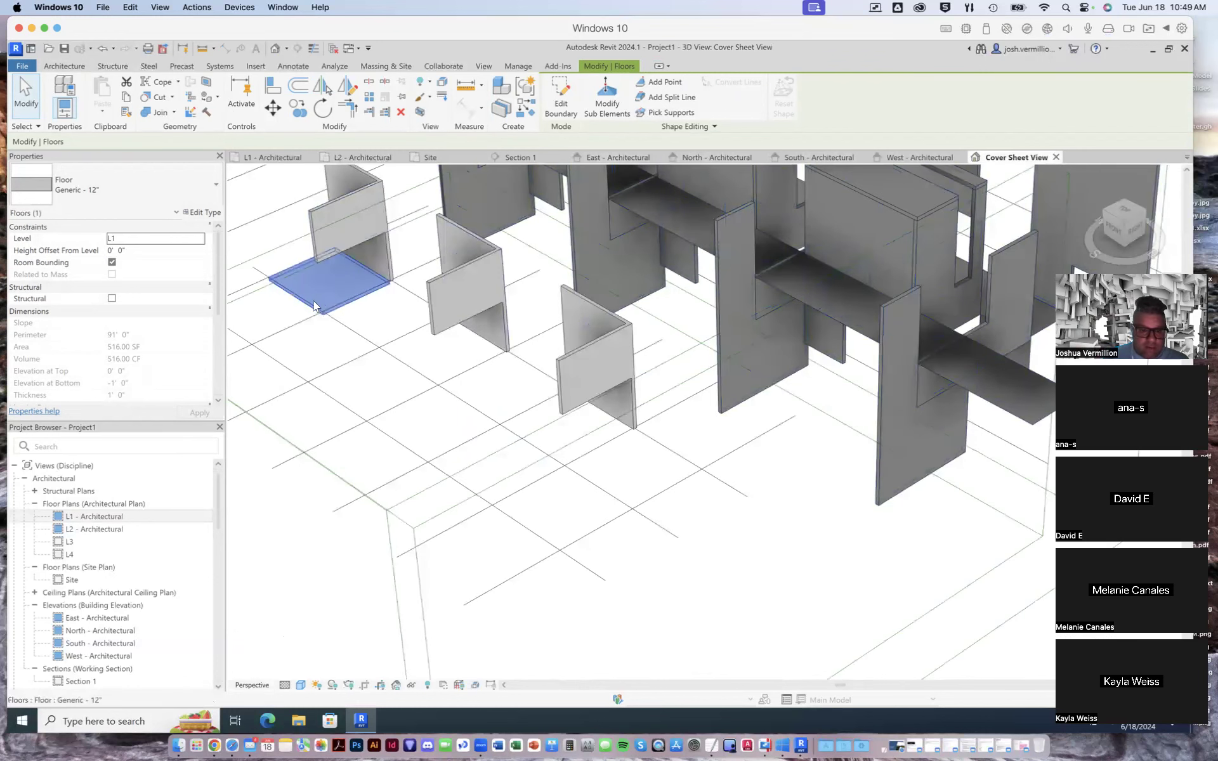
pyautogui.scroll(1, 326, 299)
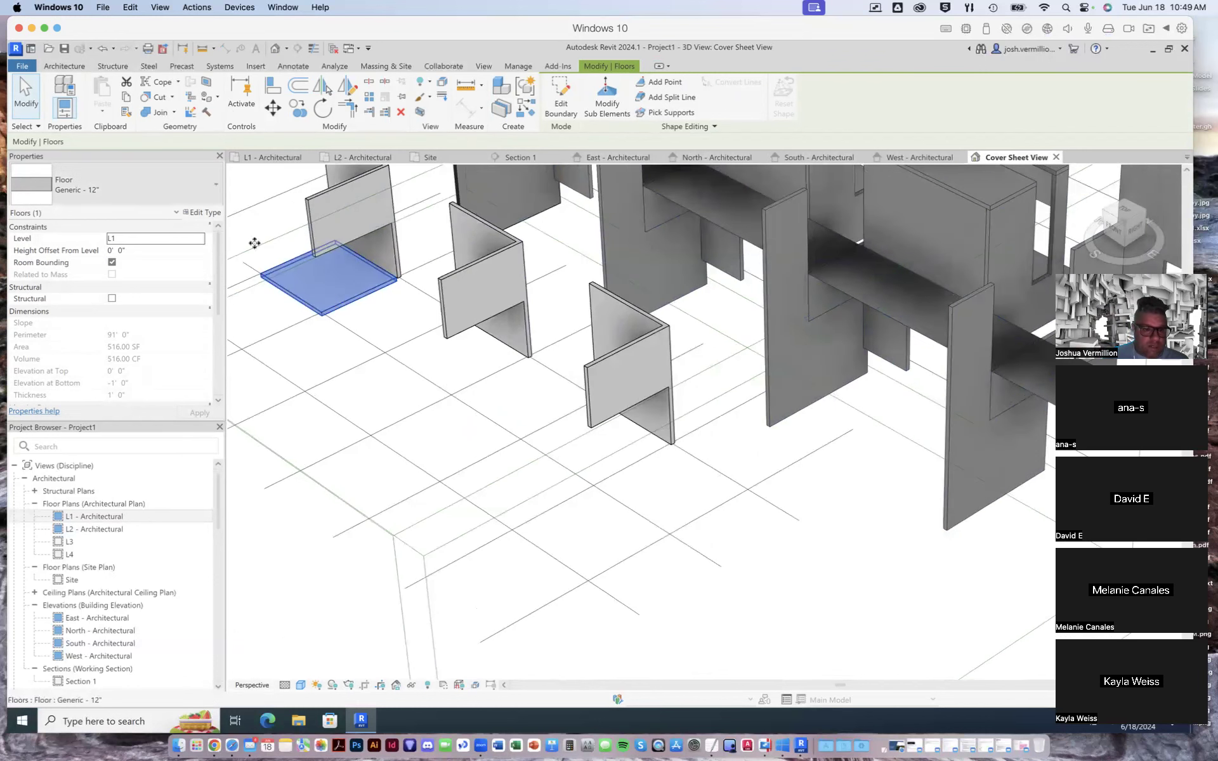
pyautogui.scroll(2, 342, 311)
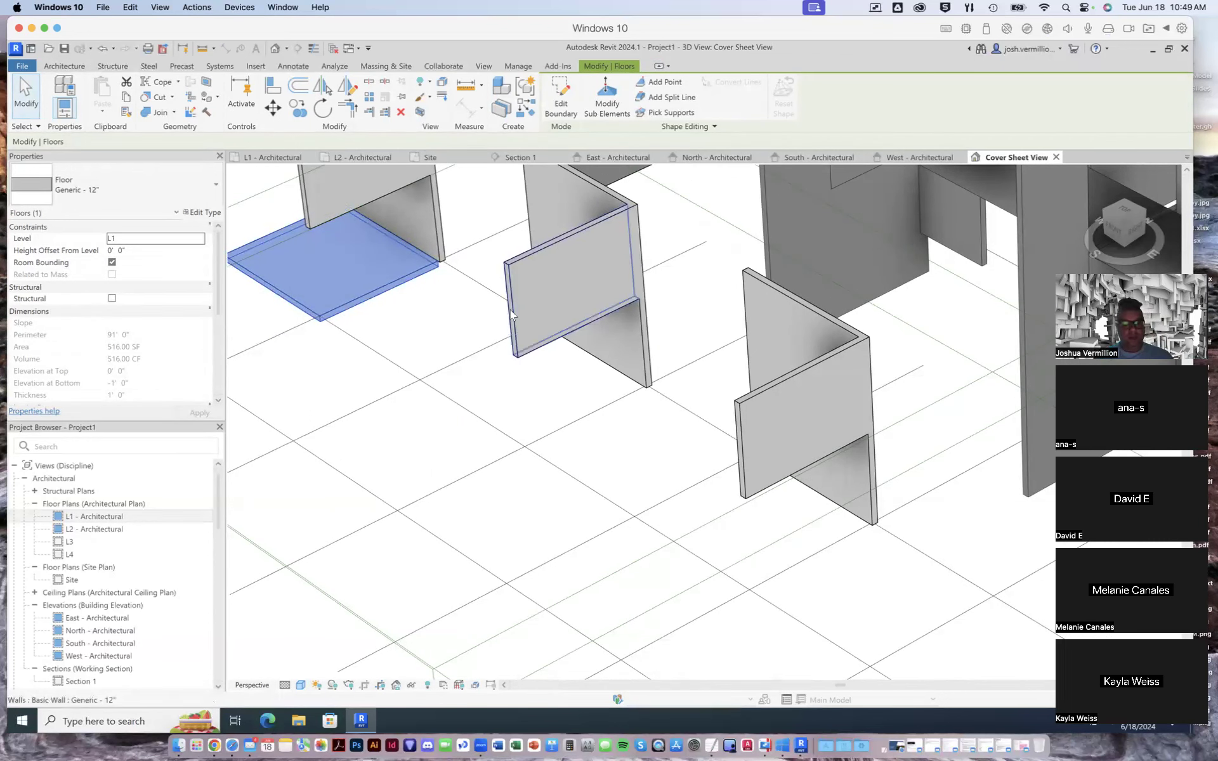
pyautogui.scroll(-2, 510, 310)
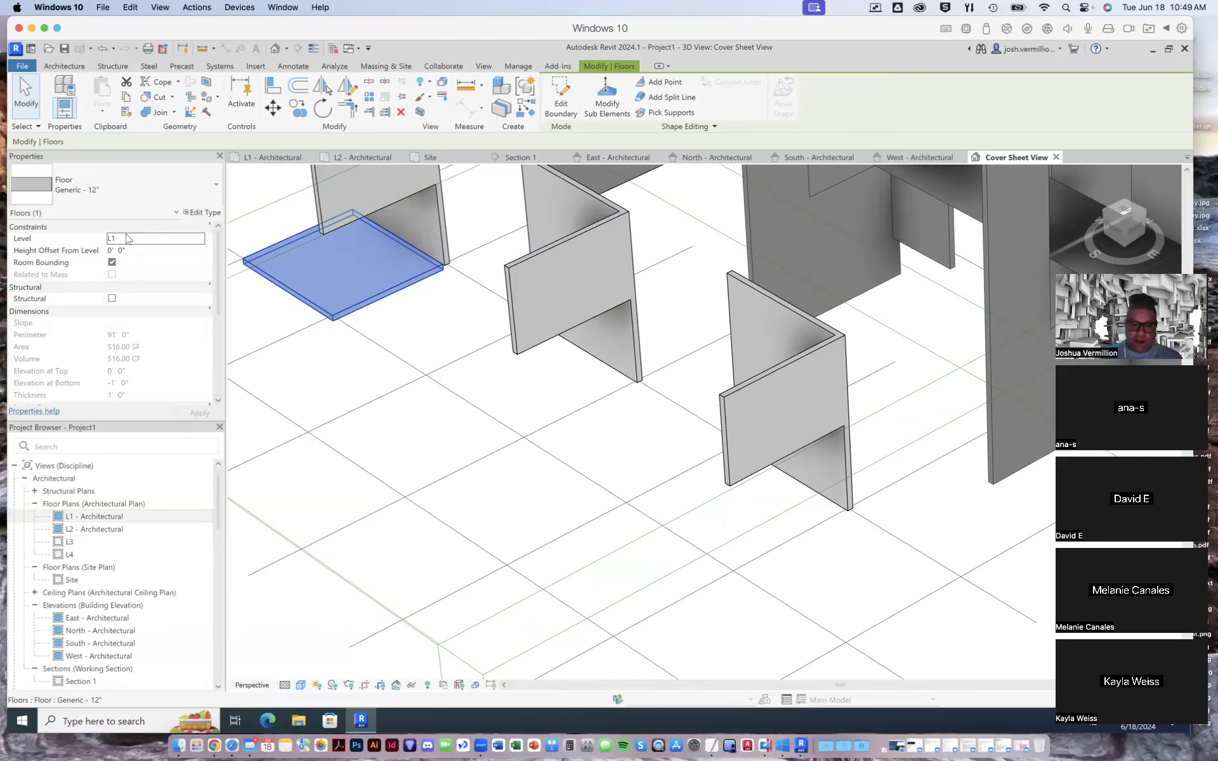
pyautogui.scroll(-4, 245, 261)
pyautogui.scroll(3, 359, 272)
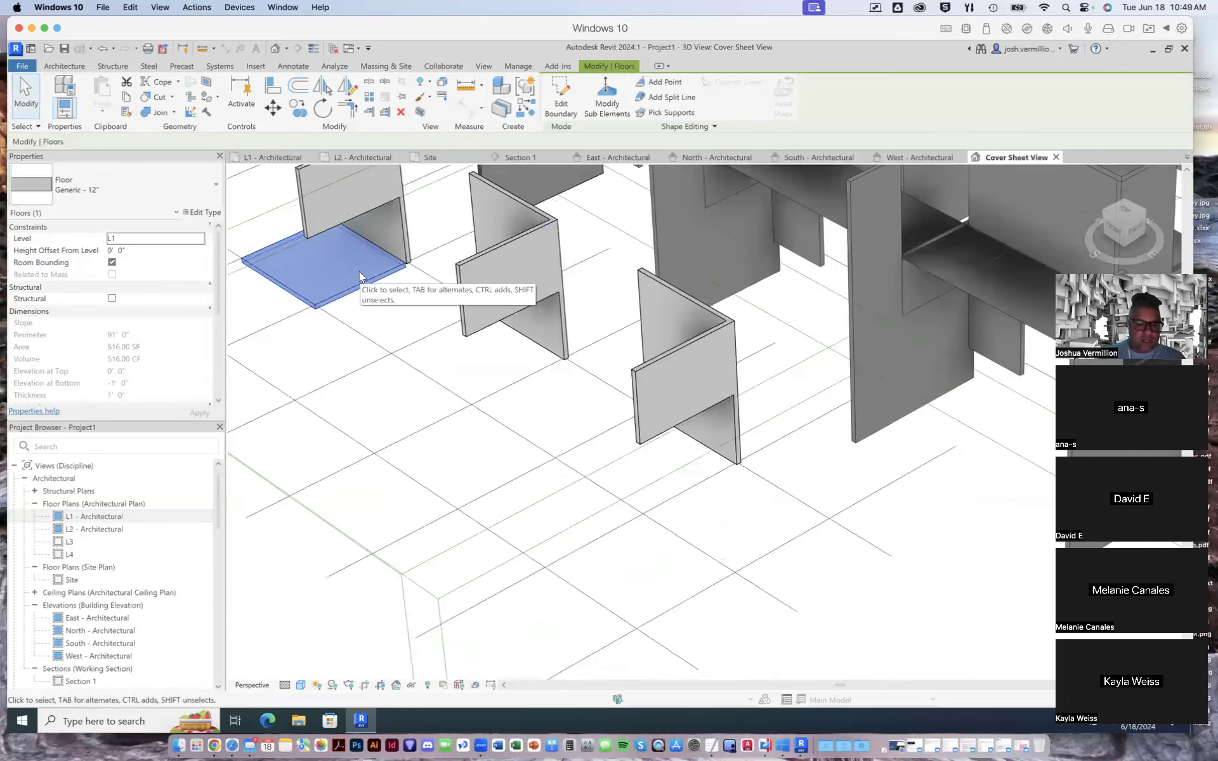
pyautogui.scroll(2, 359, 271)
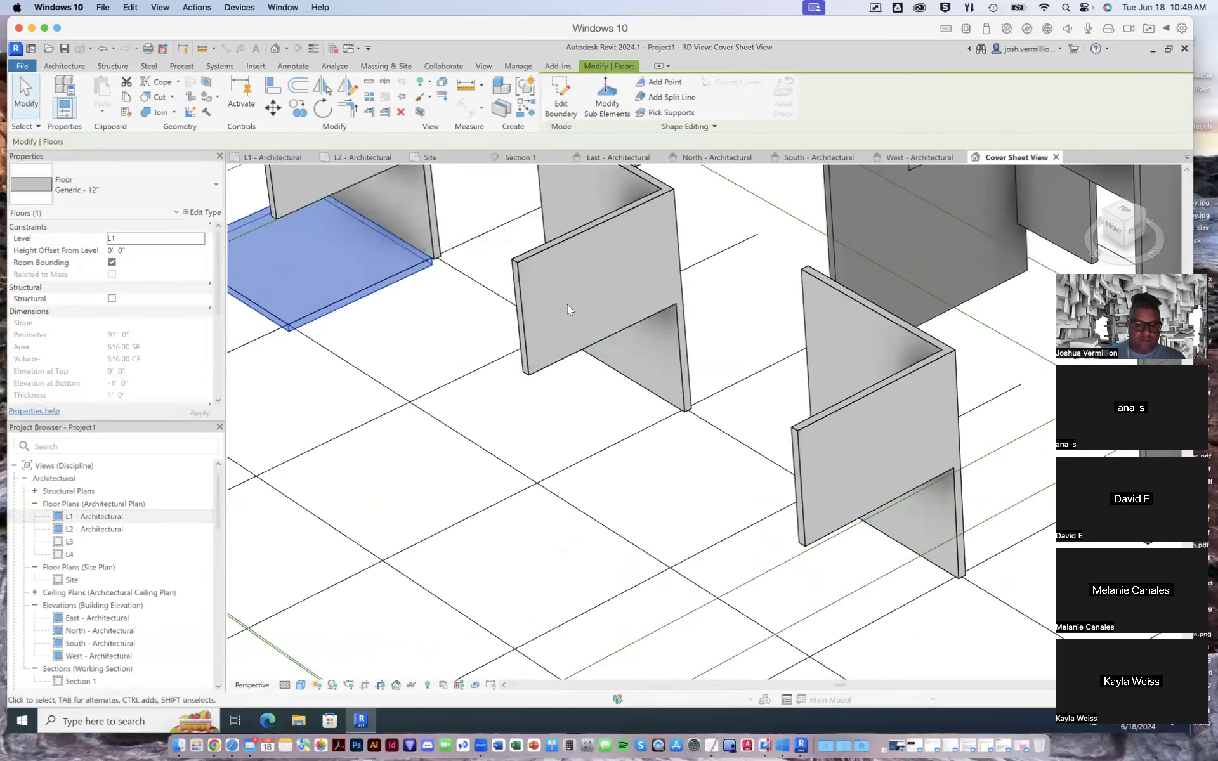
pyautogui.scroll(-5, 568, 305)
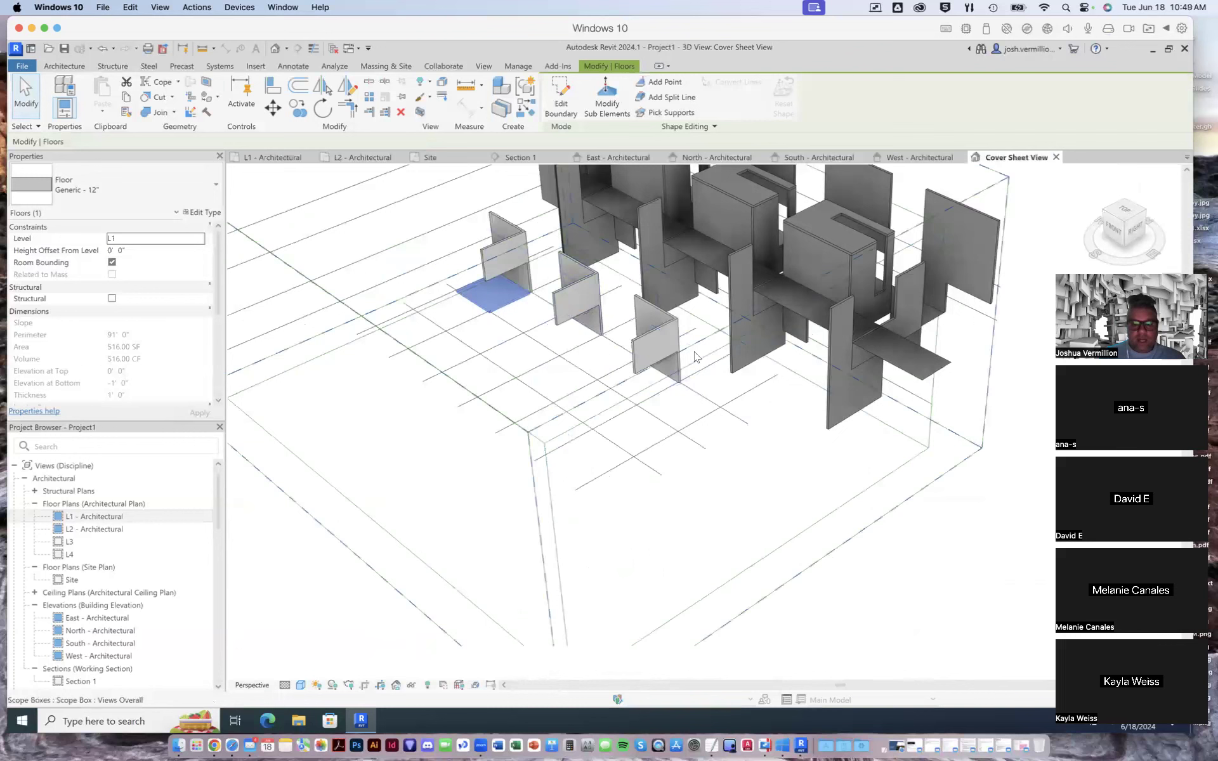
pyautogui.scroll(-1, 695, 357)
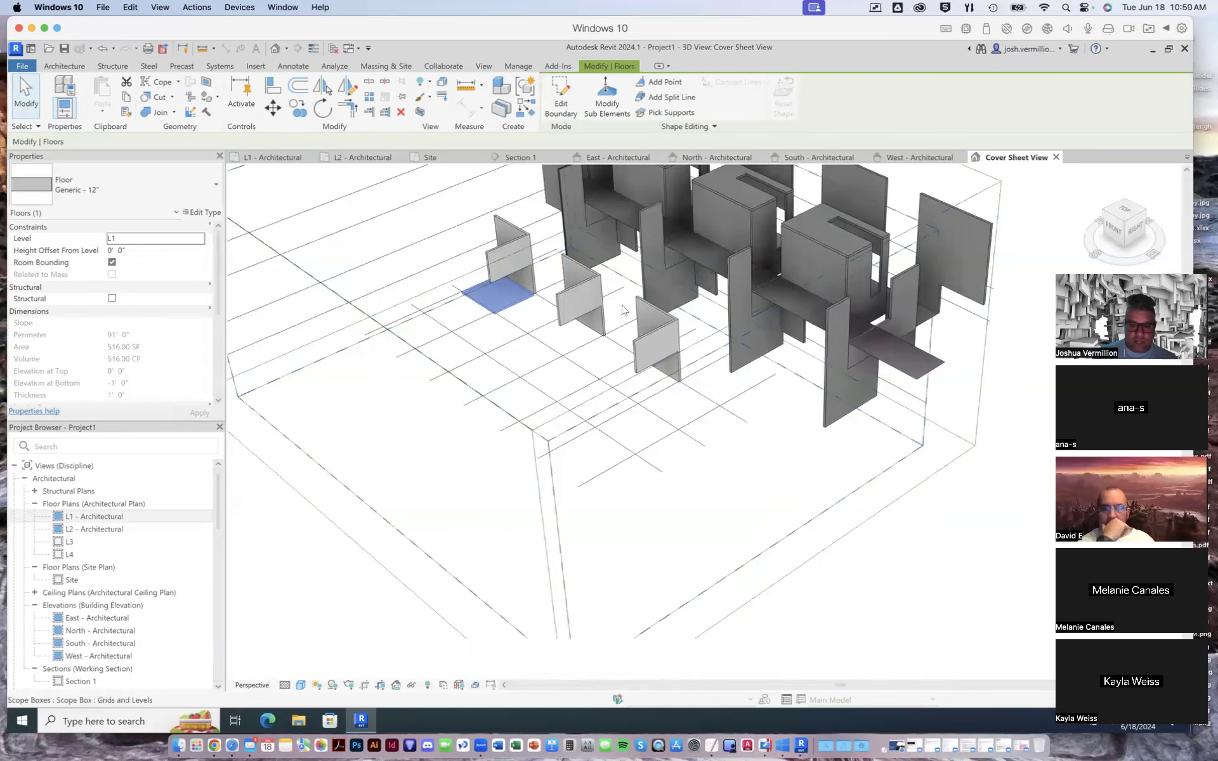
# - Save the project to the Desktop as 767 Demo01
pyautogui.click(64, 48)
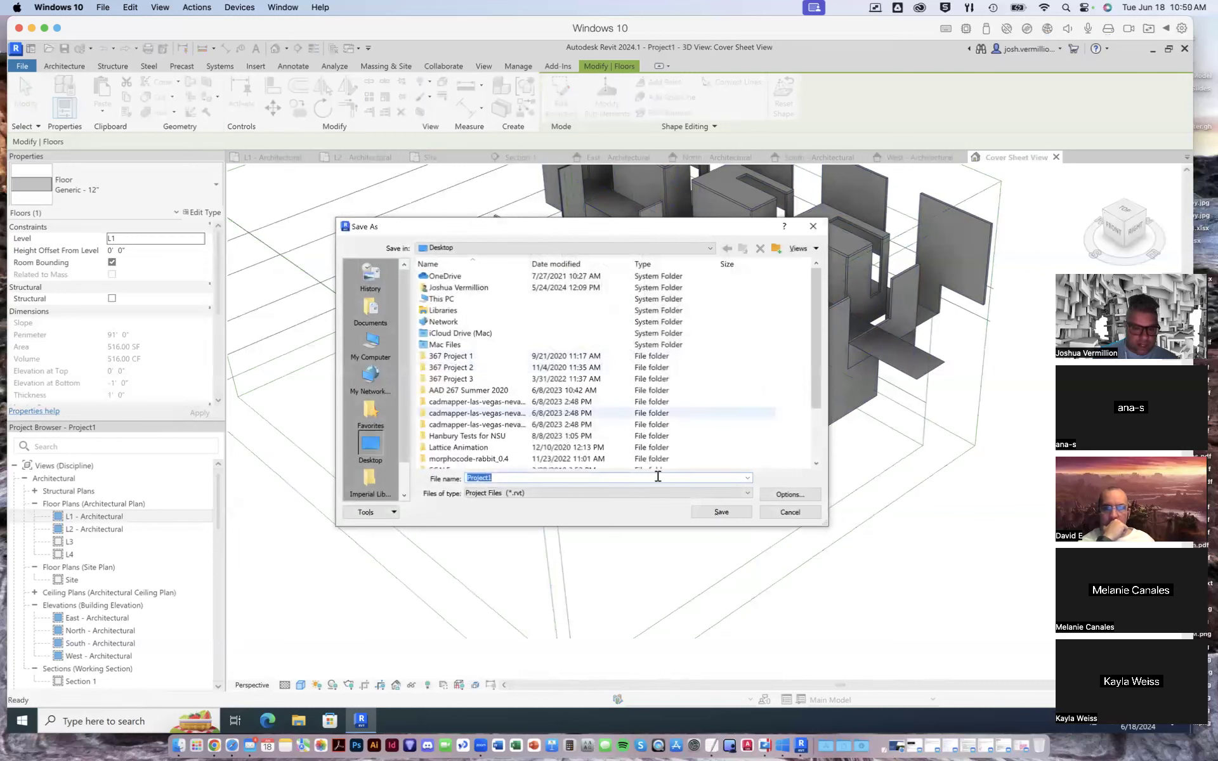
pyautogui.write('76')
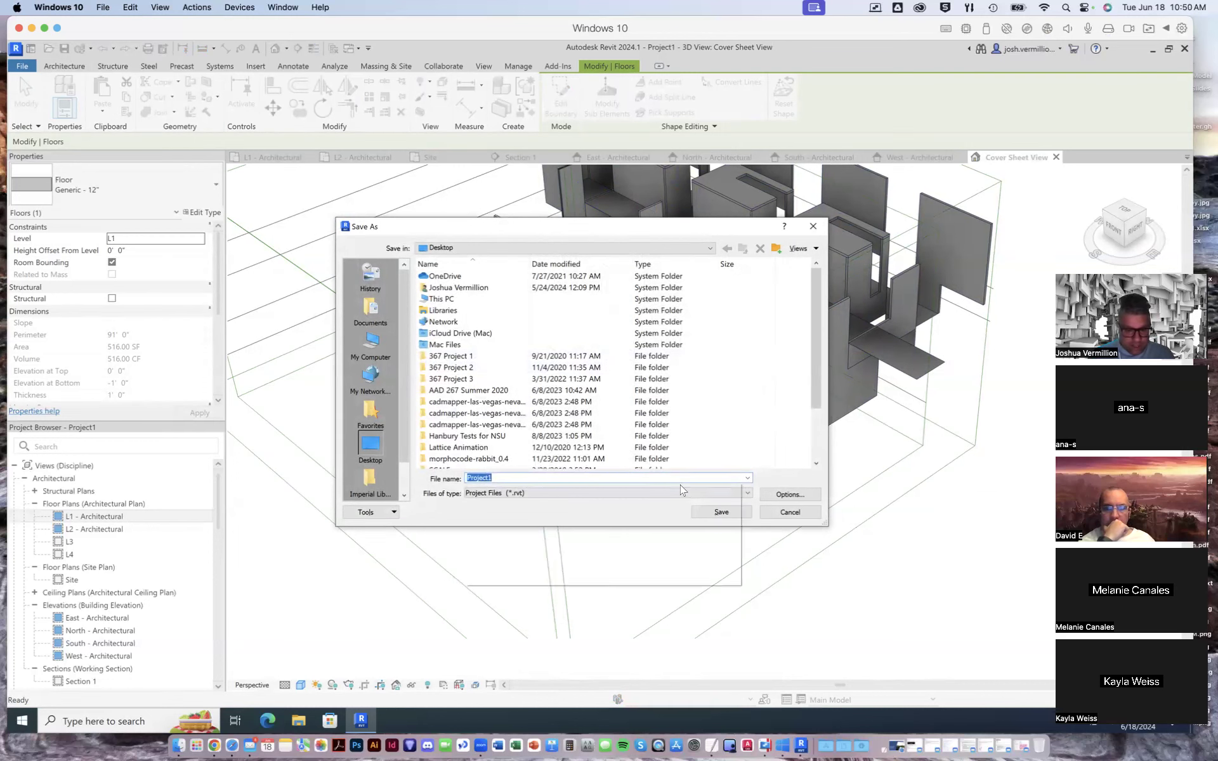
pyautogui.write('7 De')
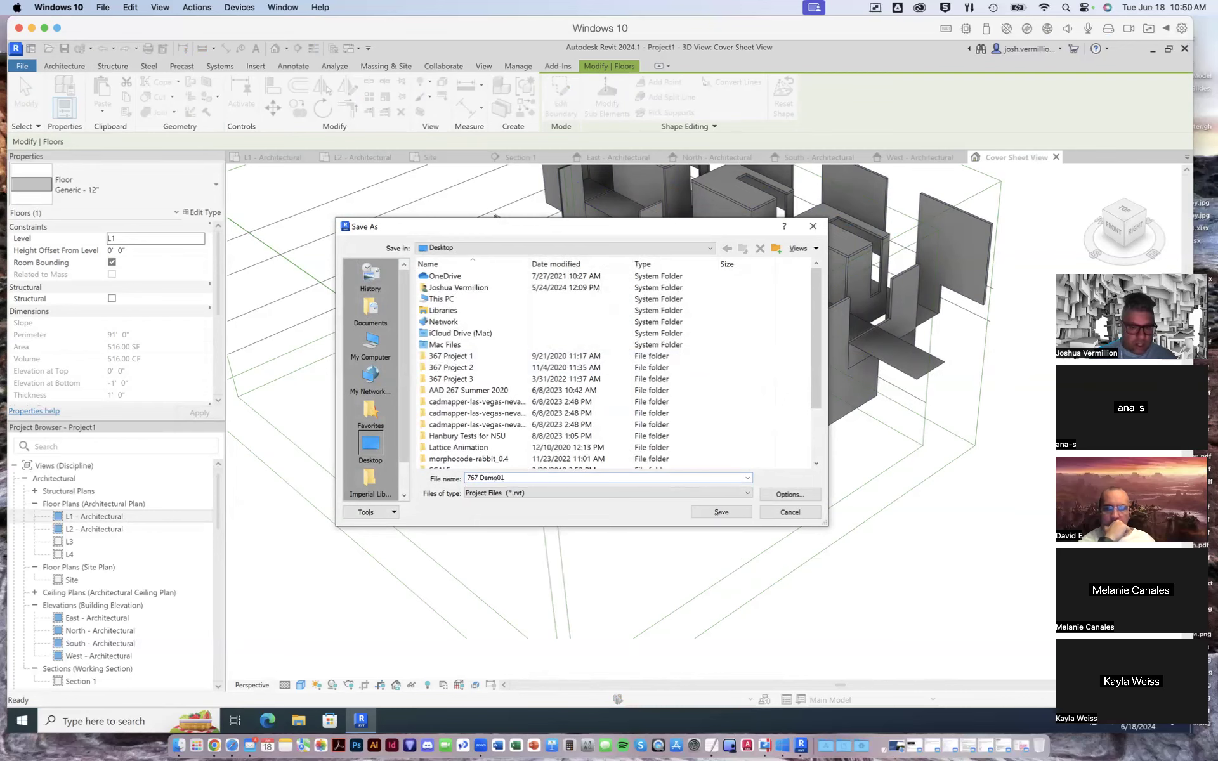
pyautogui.write('mo01')
pyautogui.press('Return')
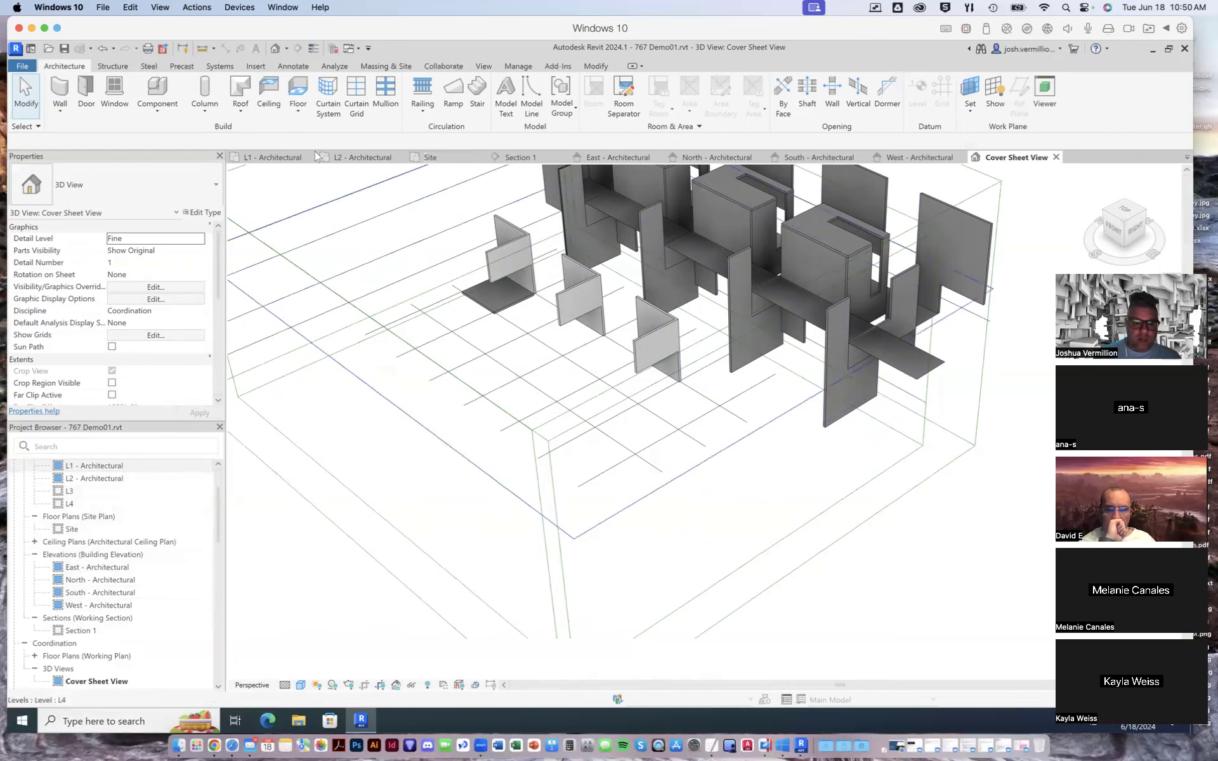
# - Close the Section 1 view and look through the architectural elevations, ending on the South elevation
pyautogui.click(542, 158)
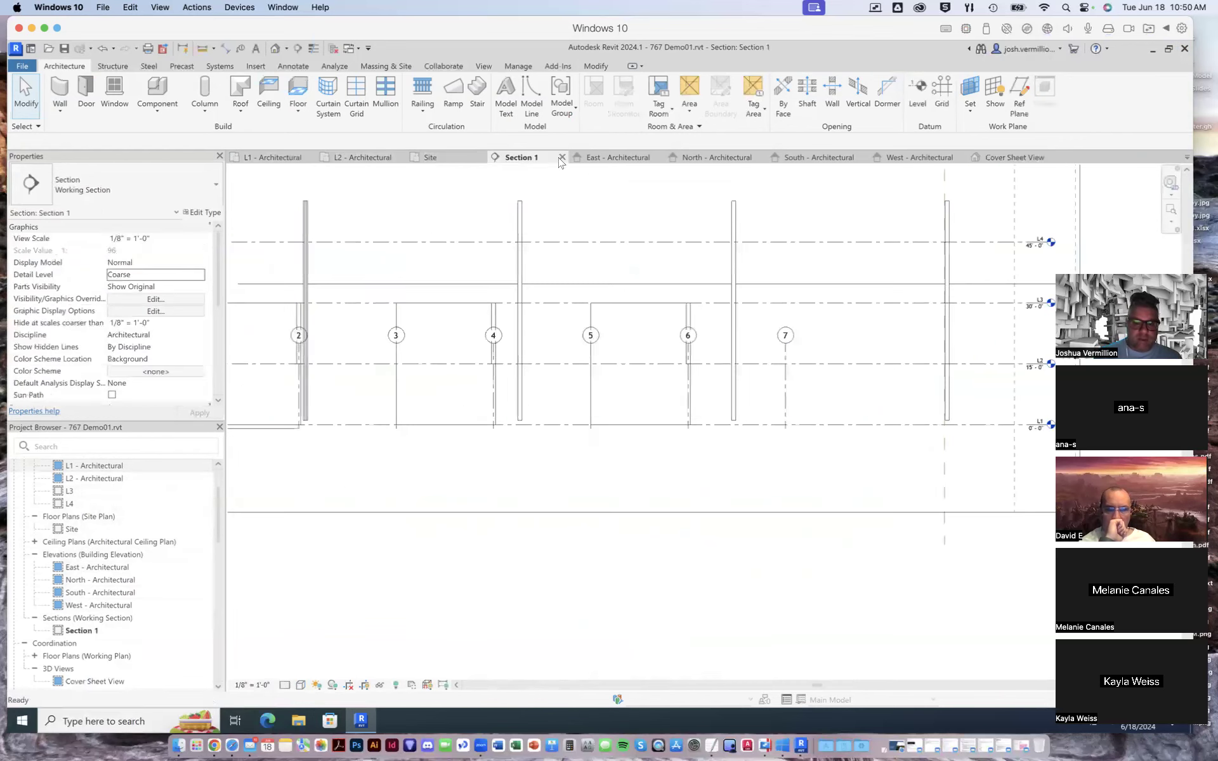
pyautogui.click(562, 157)
pyautogui.click(624, 159)
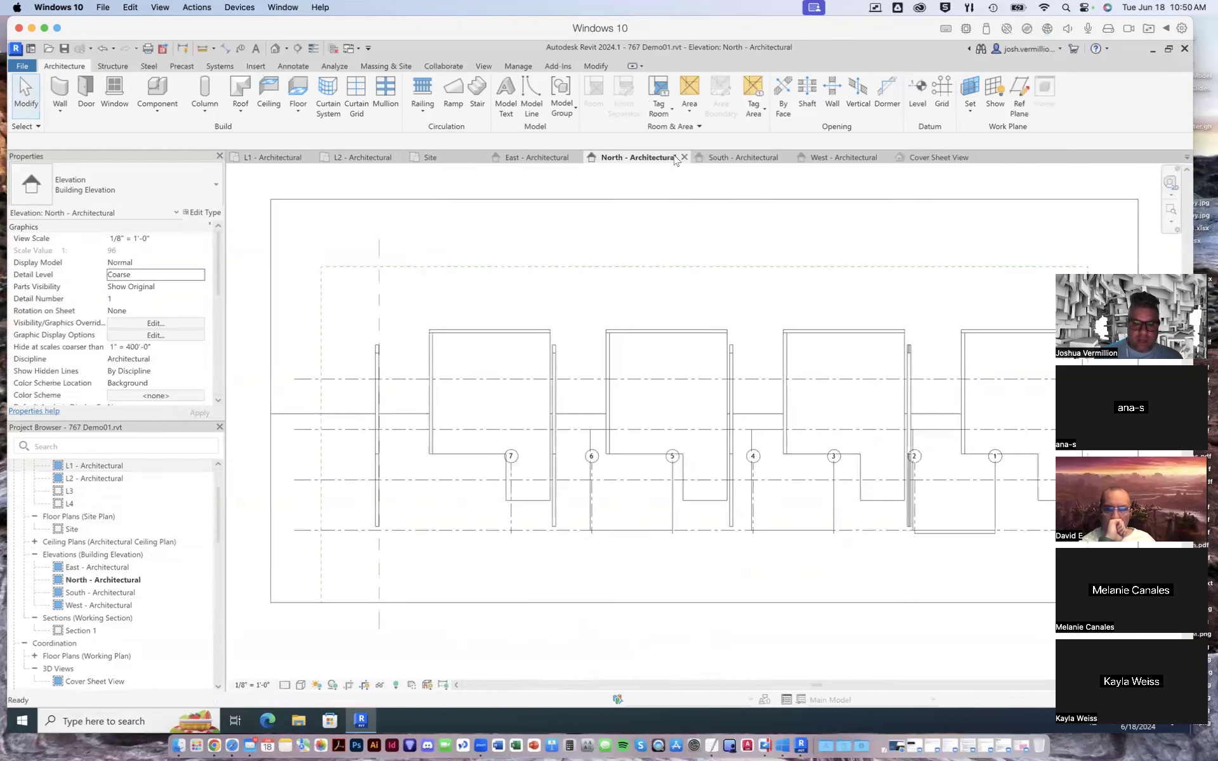
pyautogui.click(557, 159)
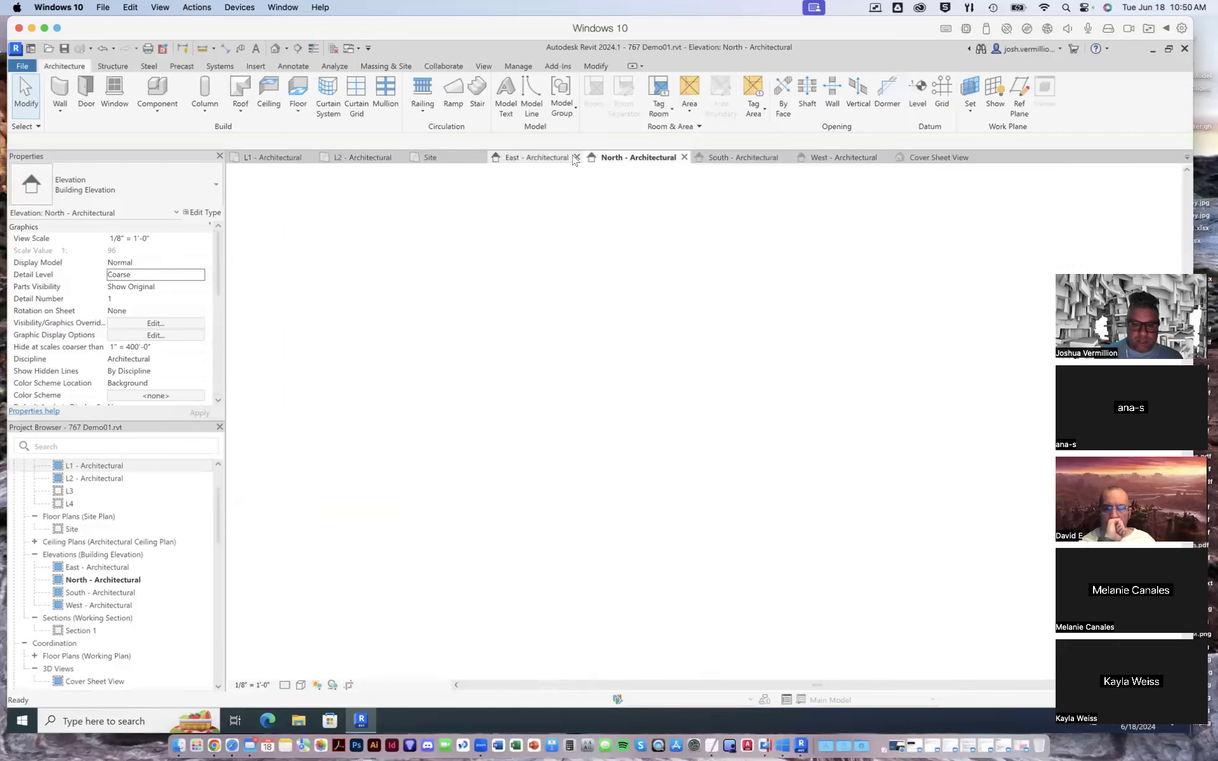
pyautogui.click(739, 158)
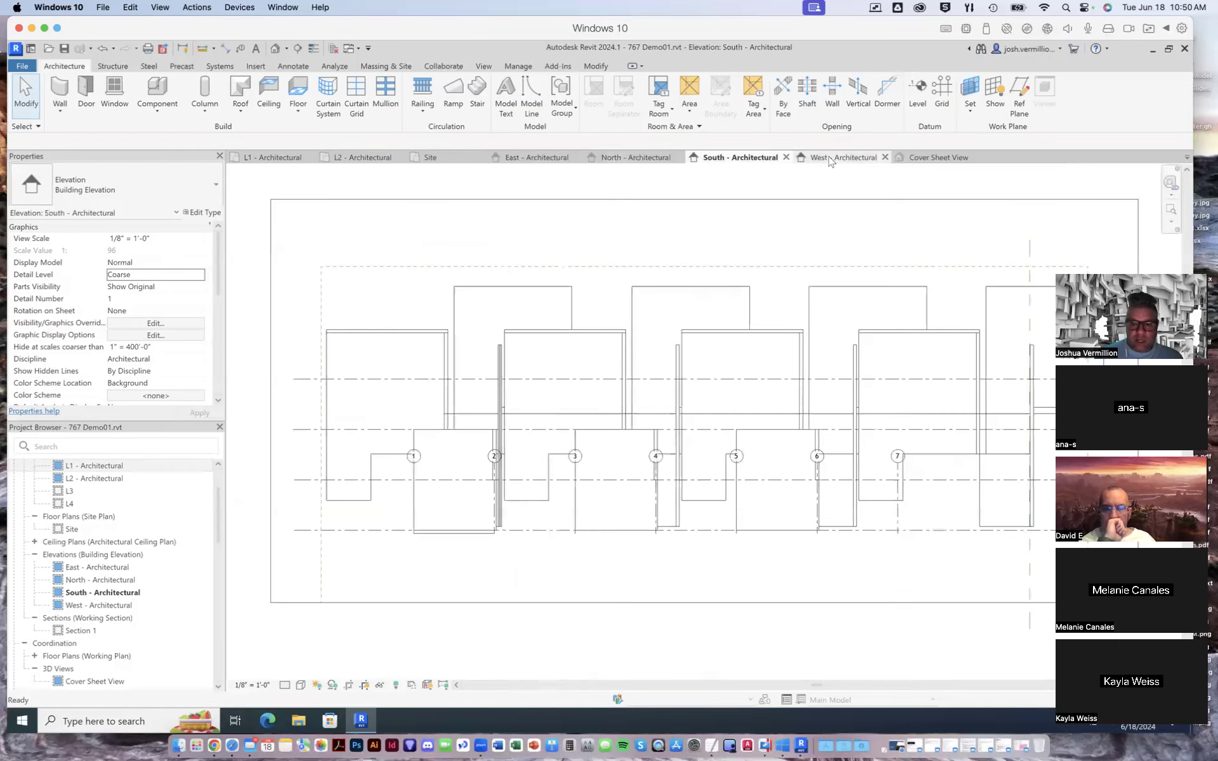
pyautogui.click(838, 158)
pyautogui.click(739, 158)
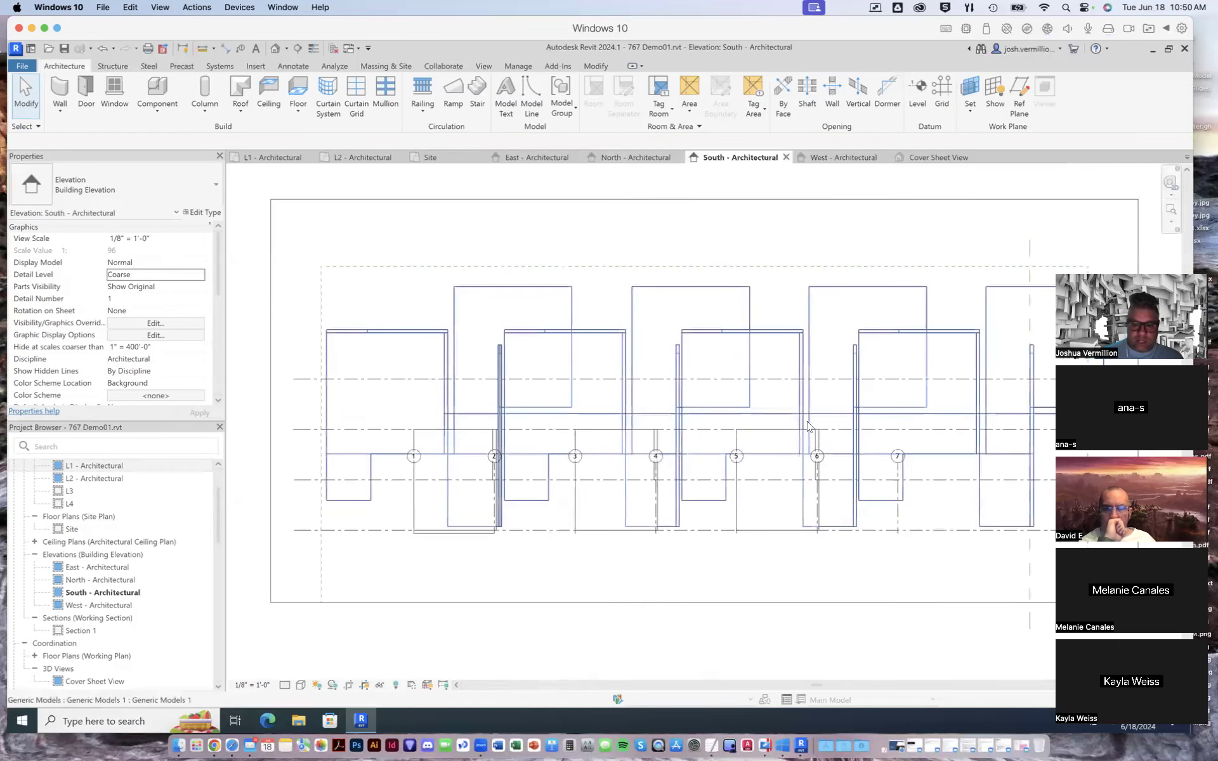
# - Raise level L4 to 53'-0" in the South elevation by moving its level line freehand
pyautogui.scroll(5, 1017, 411)
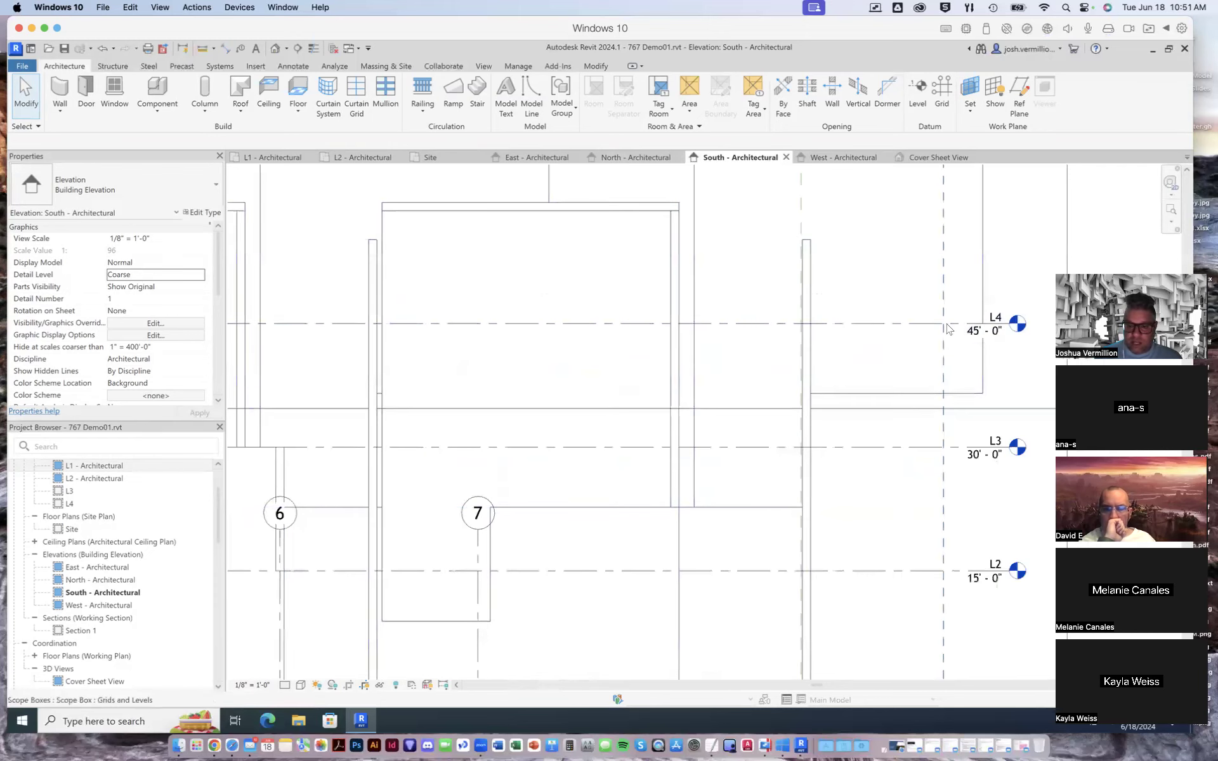
pyautogui.click(951, 327)
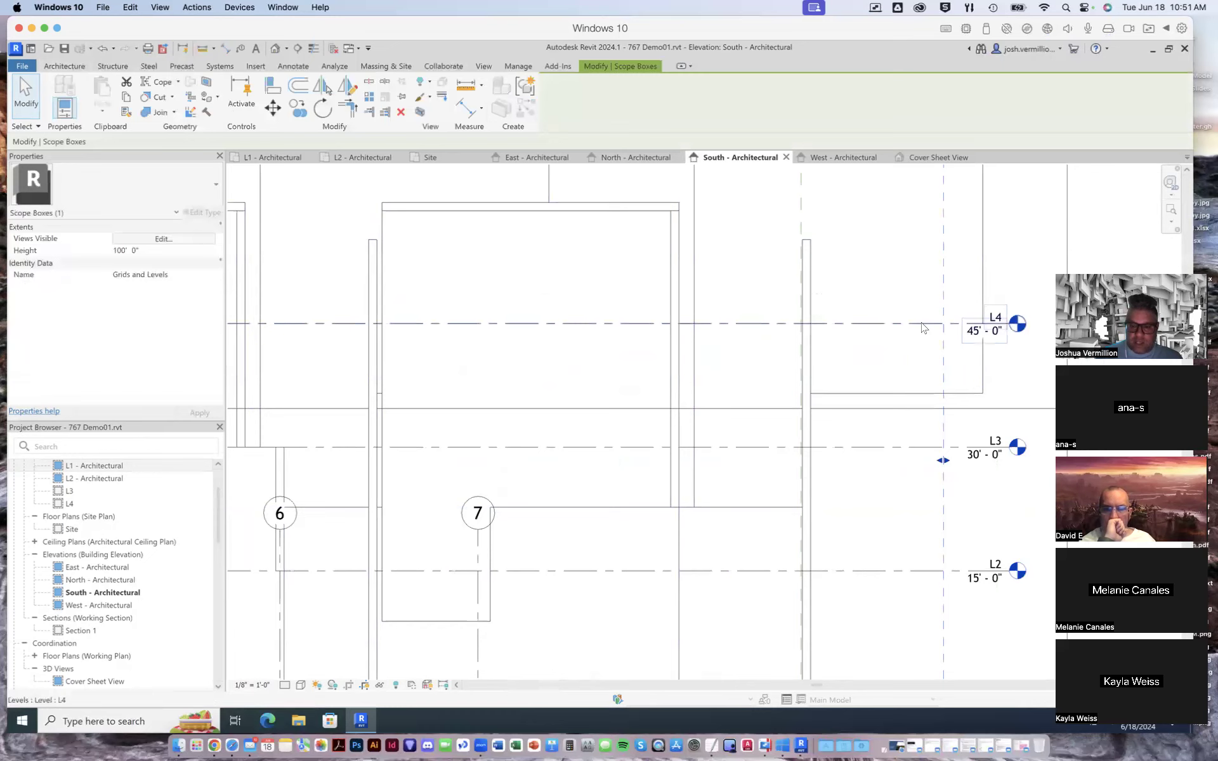
pyautogui.click(915, 325)
pyautogui.moveTo(916, 324); pyautogui.dragTo(916, 254)
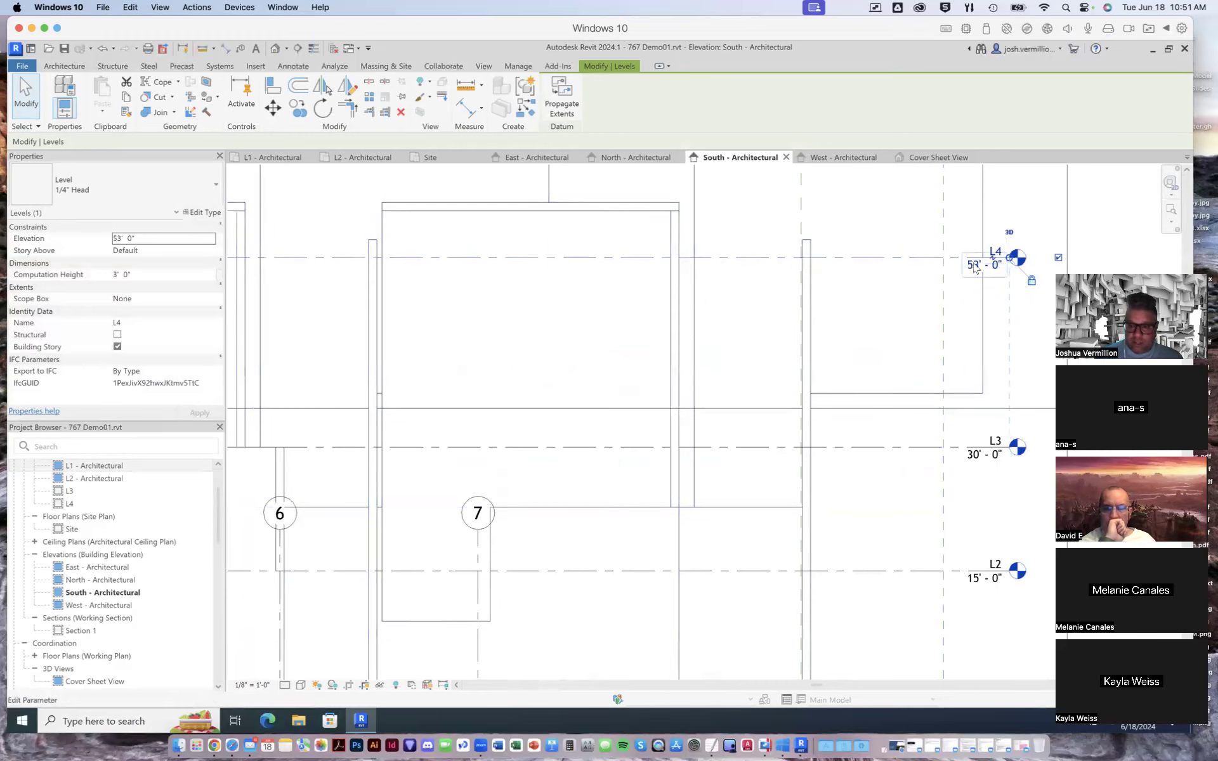
# - Set level L4's elevation to 45' and deselect the level
pyautogui.click(967, 266)
pyautogui.moveTo(956, 269); pyautogui.dragTo(946, 268)
pyautogui.write('45')
pyautogui.press('Return')
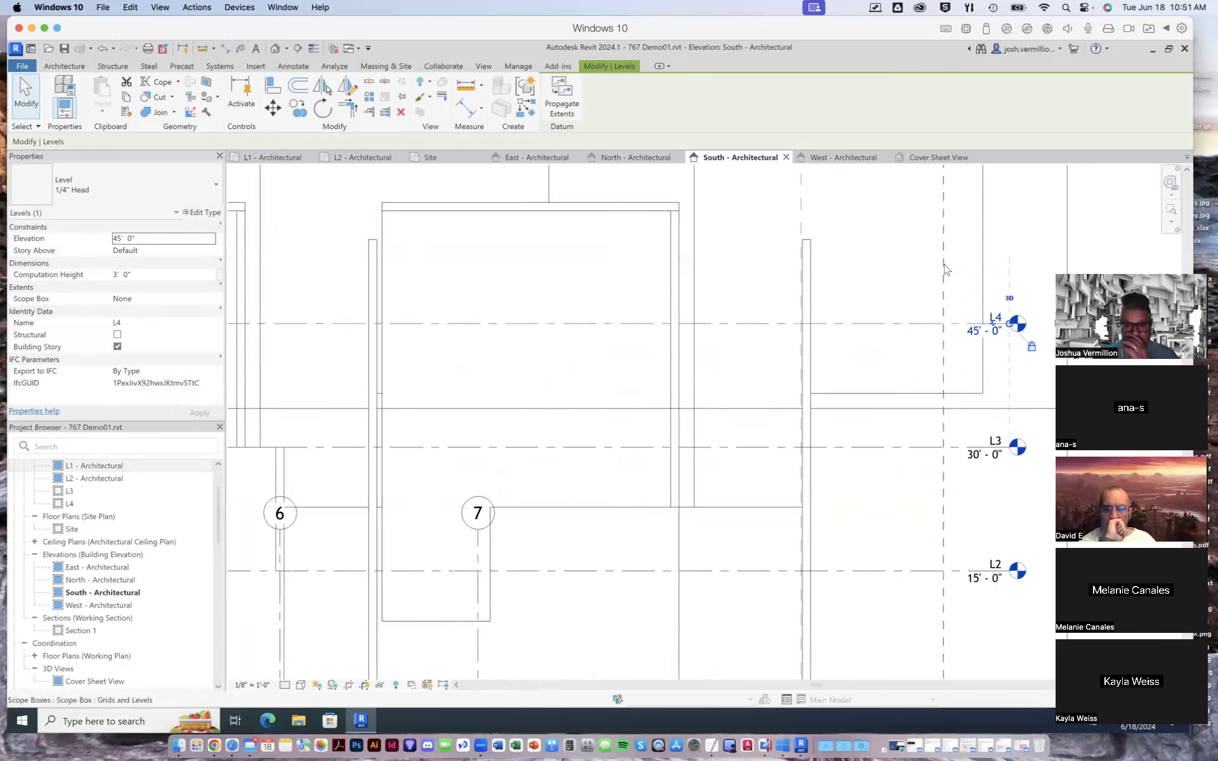
pyautogui.click(1094, 224)
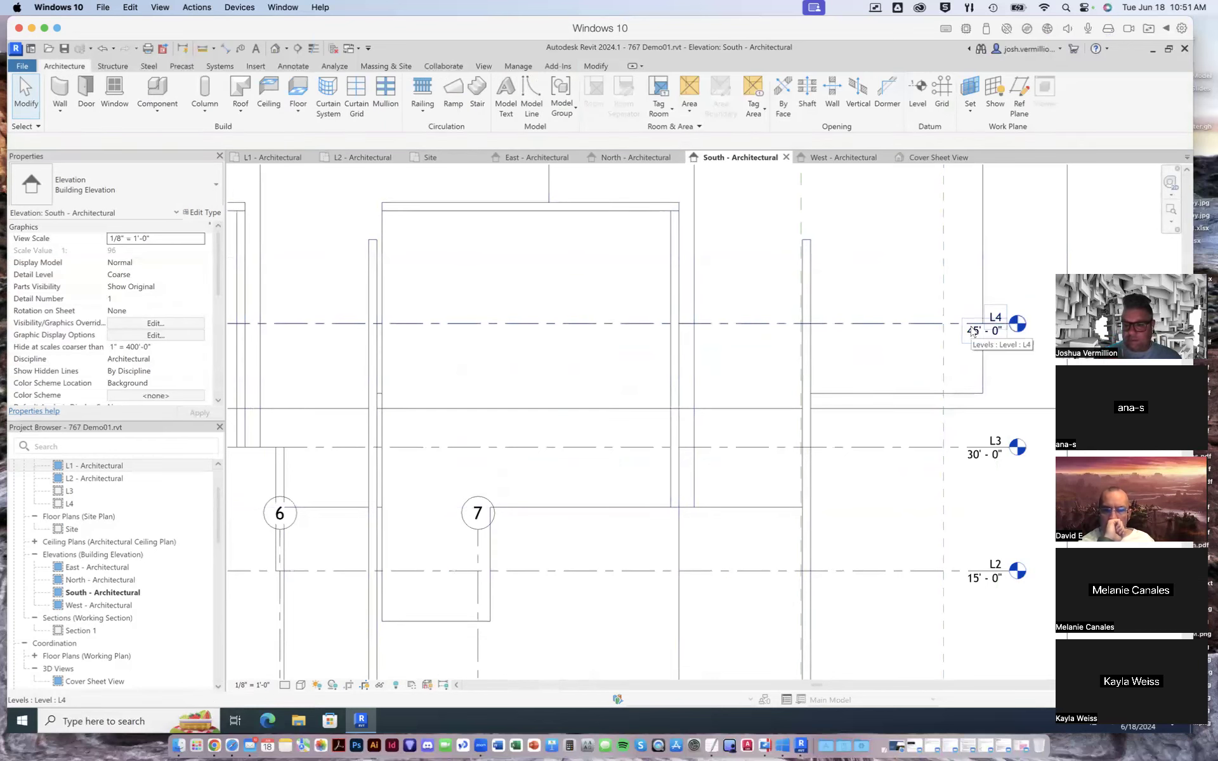
# - Check the West elevation and Cover Sheet View, then close the project and exit Revit, dismissing the satisfaction survey
pyautogui.click(843, 158)
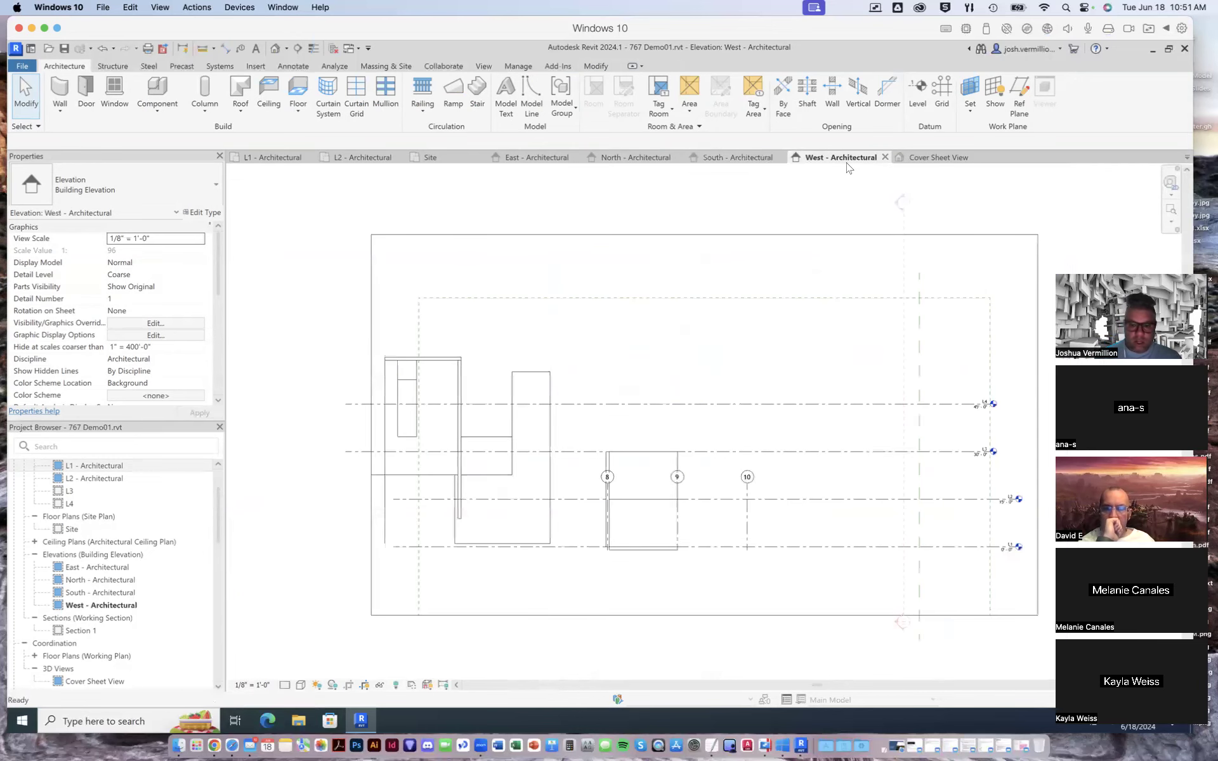
pyautogui.click(929, 158)
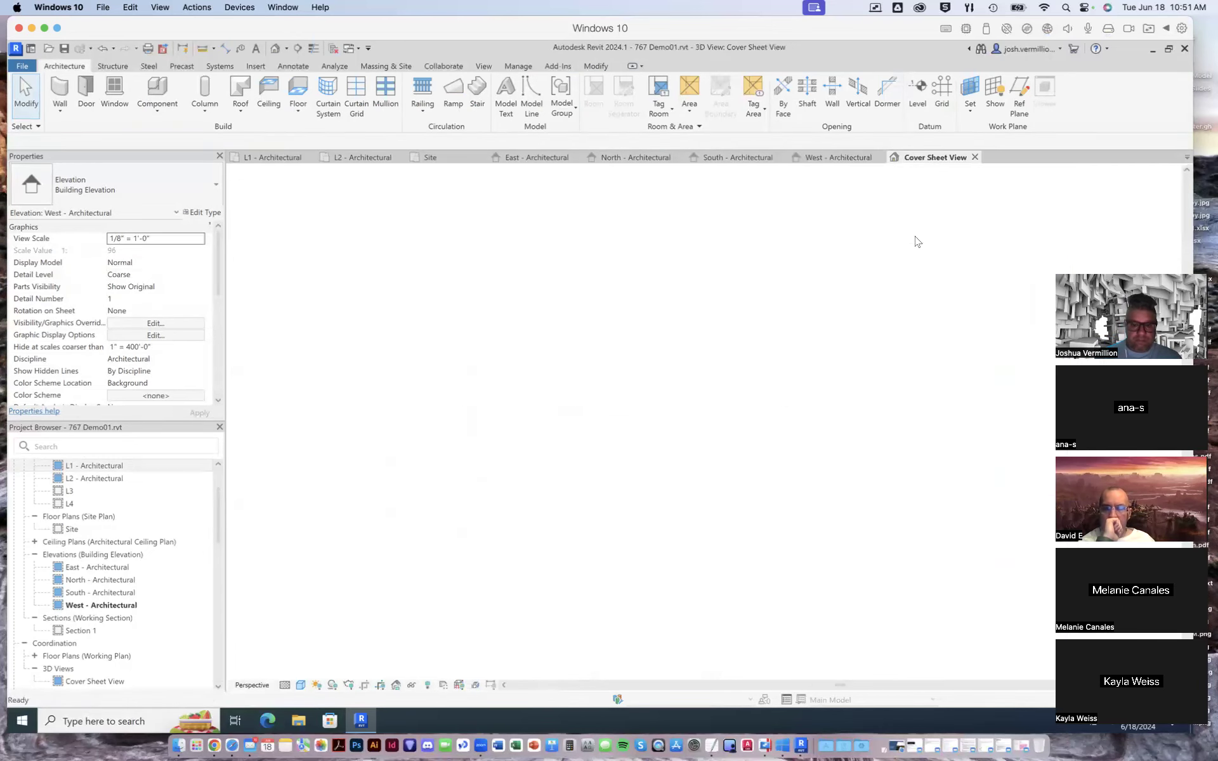
pyautogui.click(1184, 50)
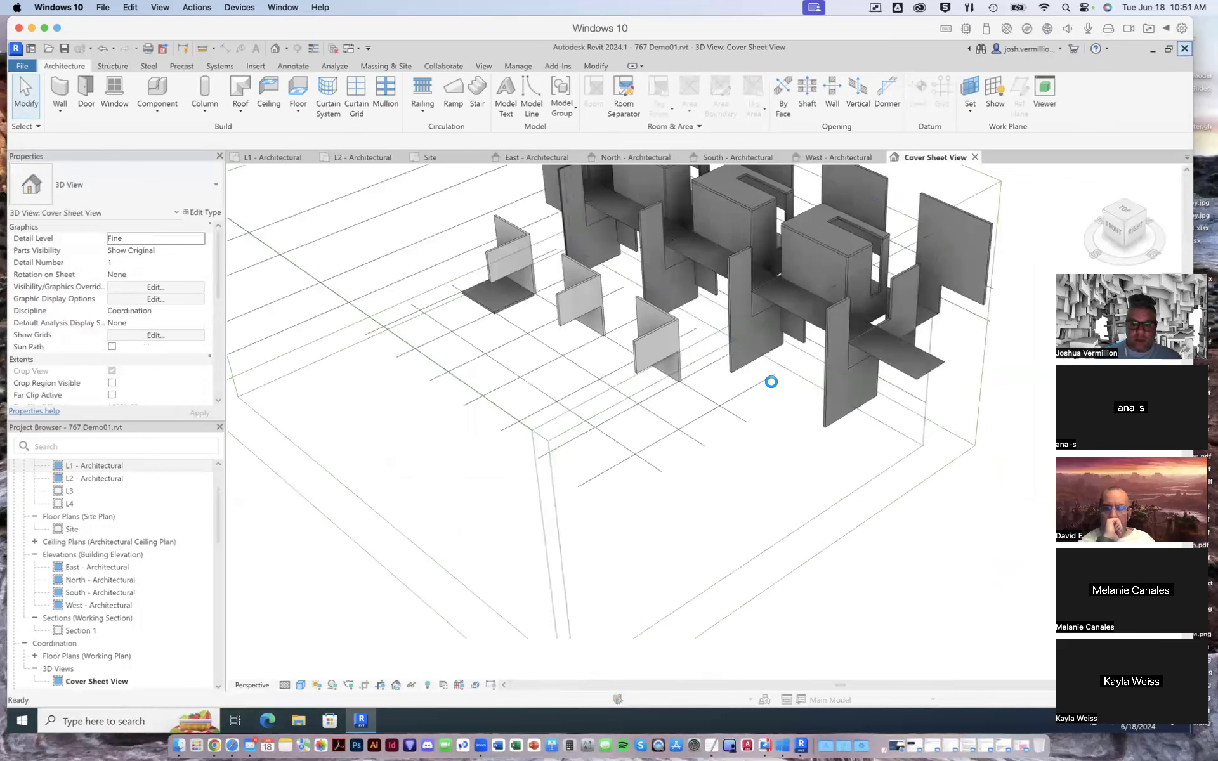
pyautogui.click(582, 390)
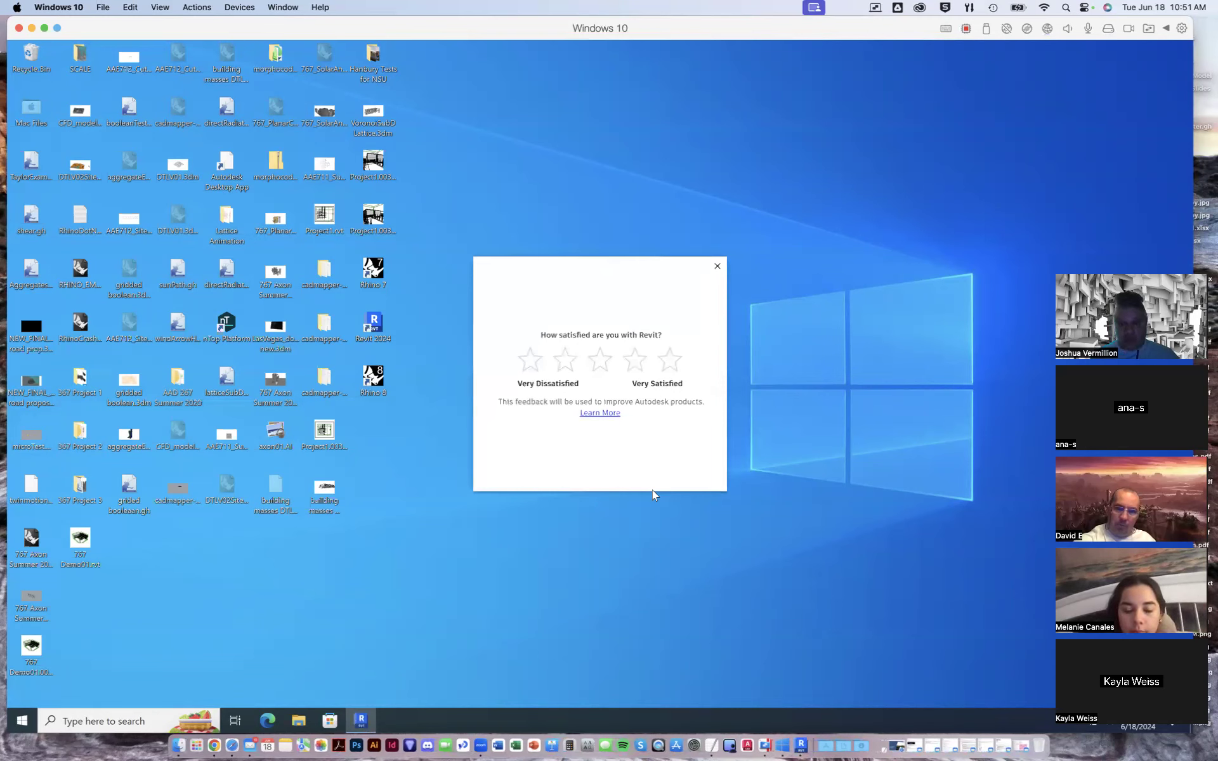
pyautogui.click(717, 267)
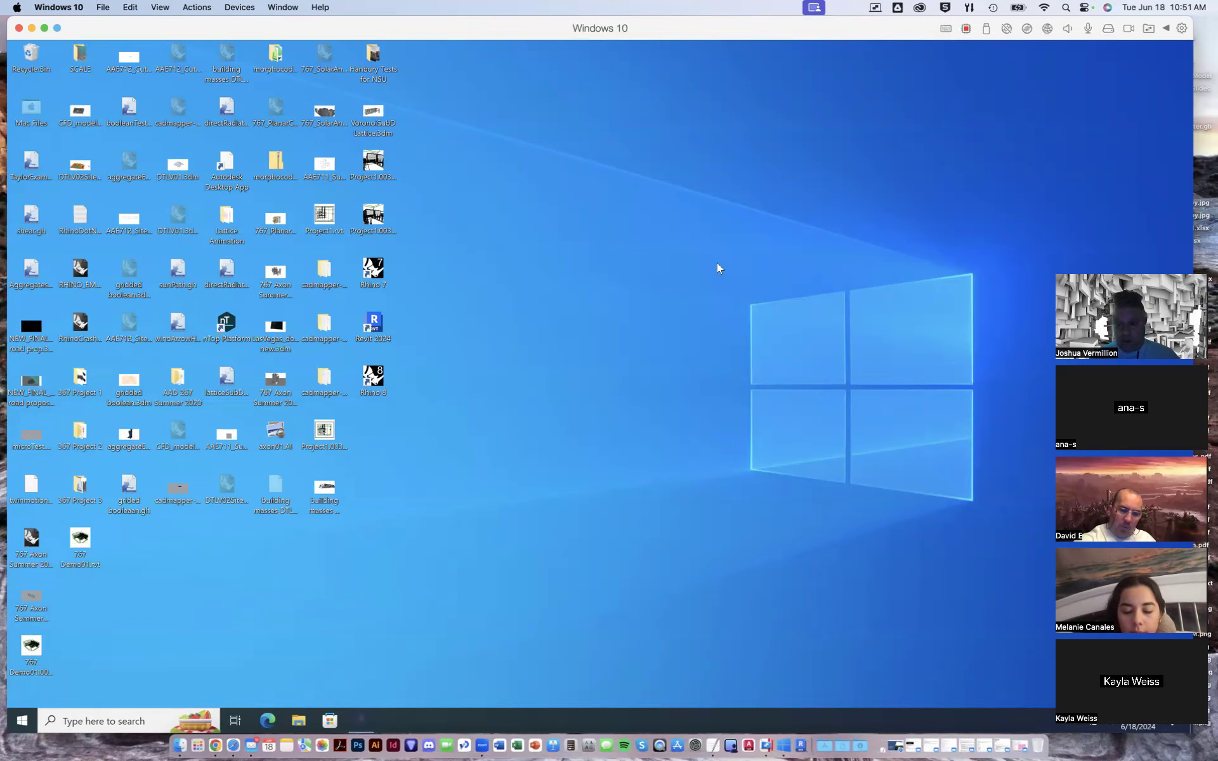